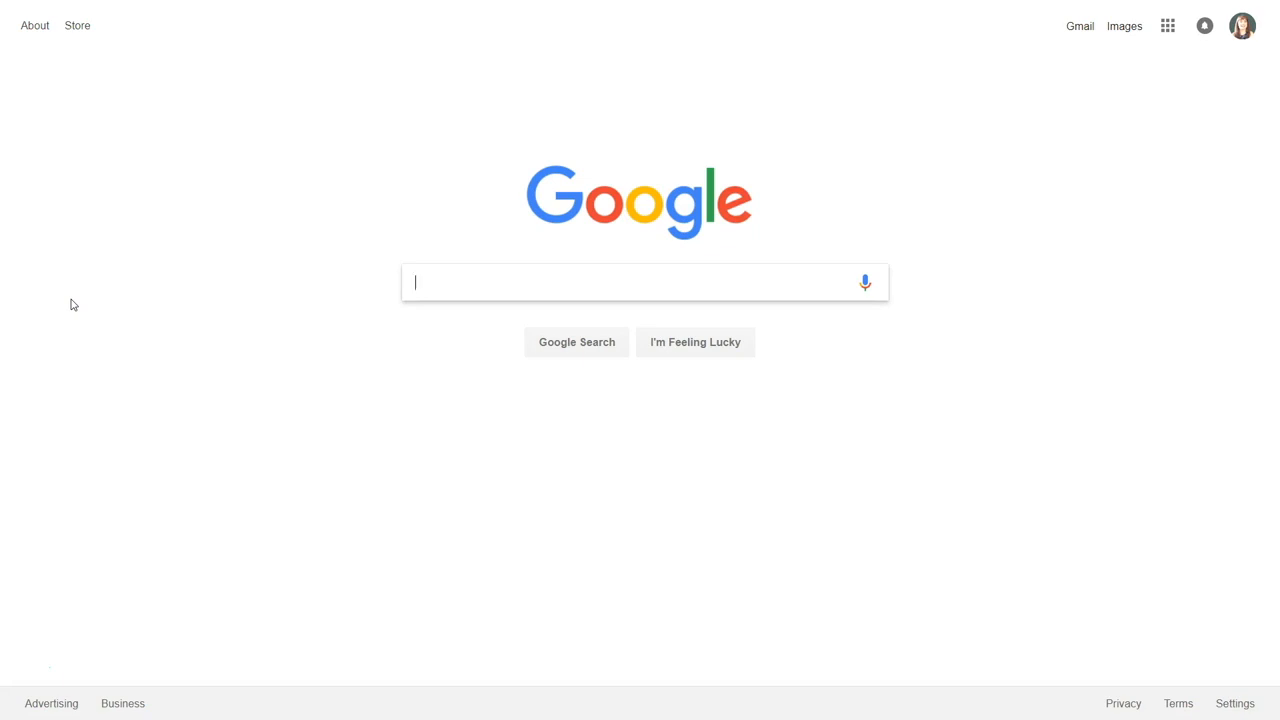
Go from Google Docs to the Google Sheets home page using the apps grid and main menu
{"action": "left_click", "coordinate": [1168, 27]}
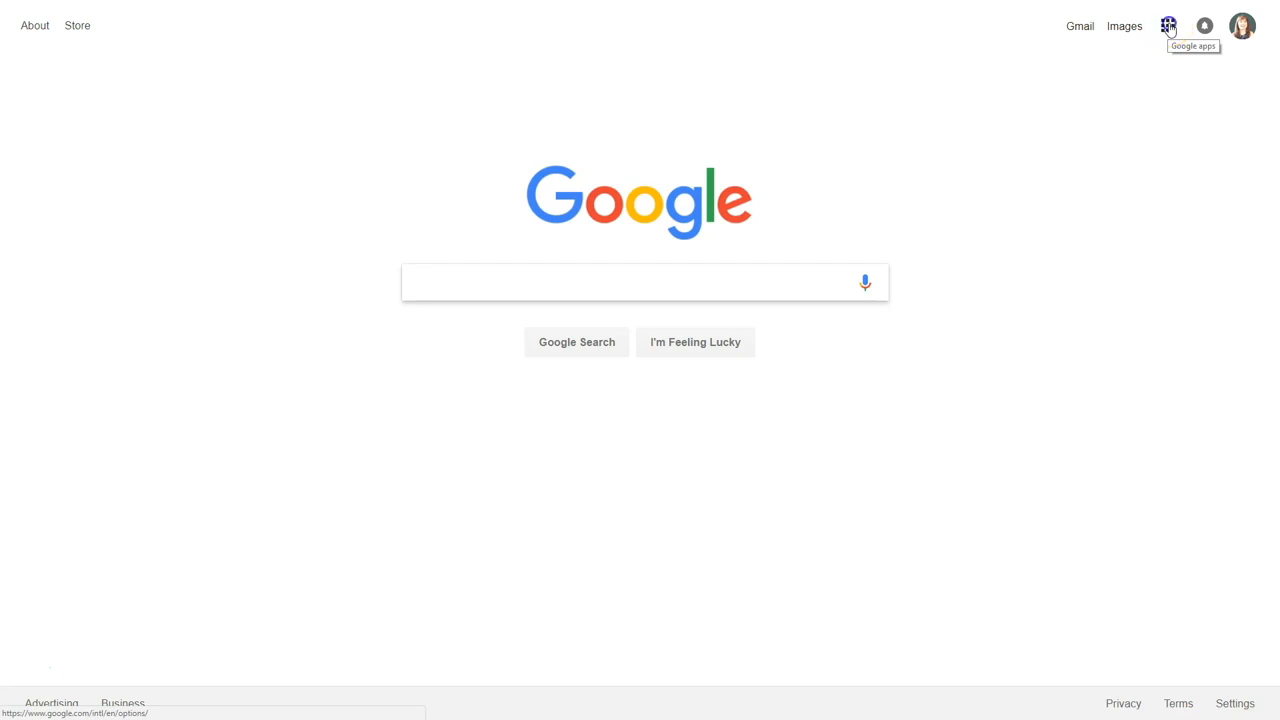
{"action": "scroll", "coordinate": [1180, 343], "scroll_direction": "down", "scroll_amount": 3}
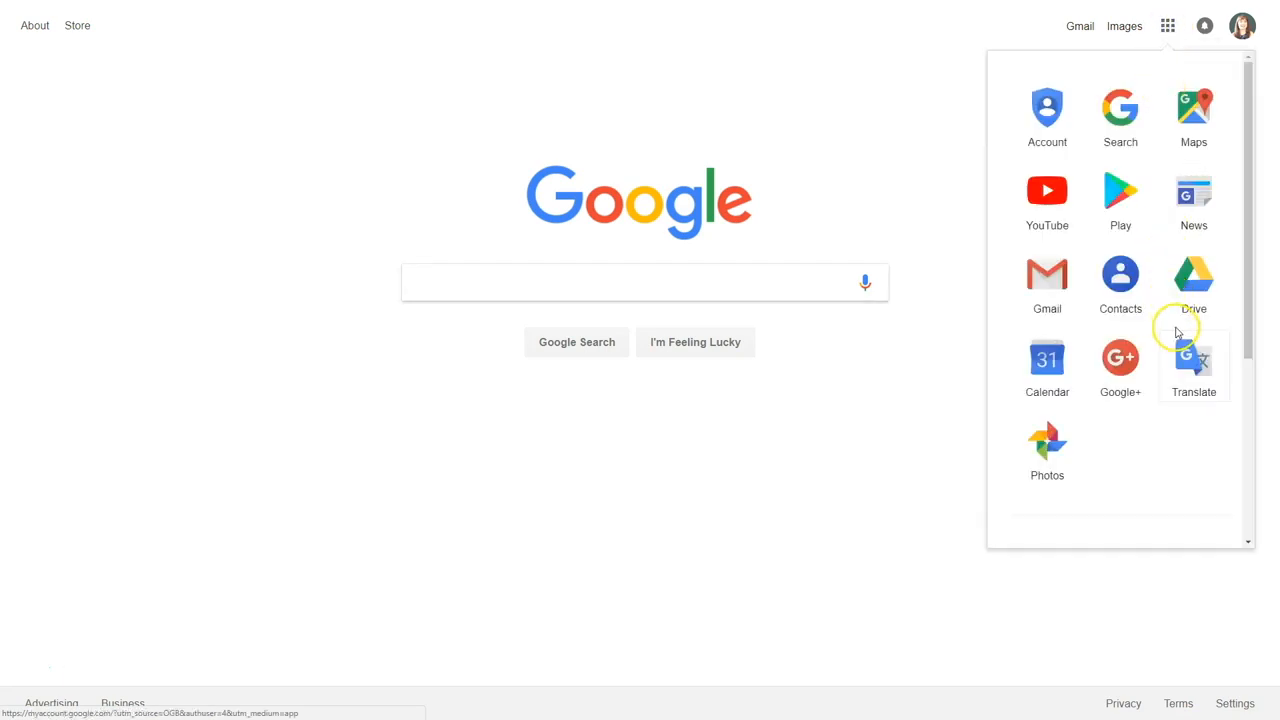
{"action": "left_click", "coordinate": [1200, 310]}
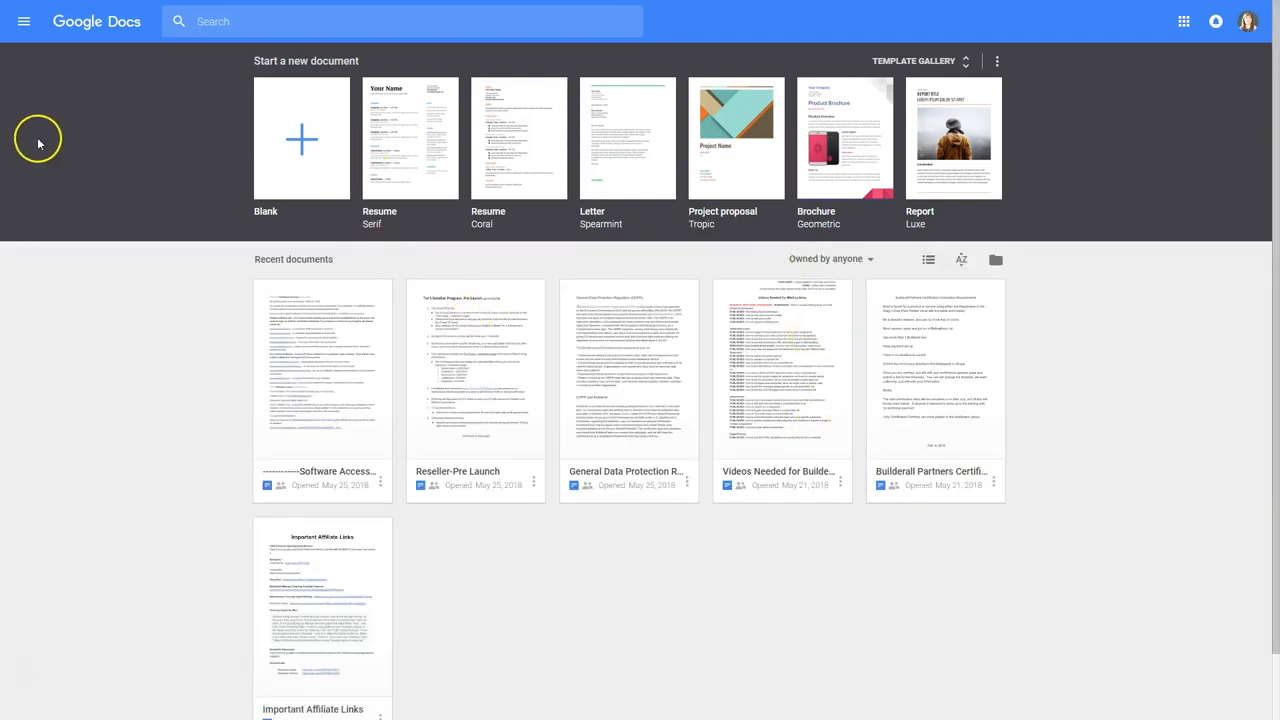
{"action": "left_click", "coordinate": [22, 21]}
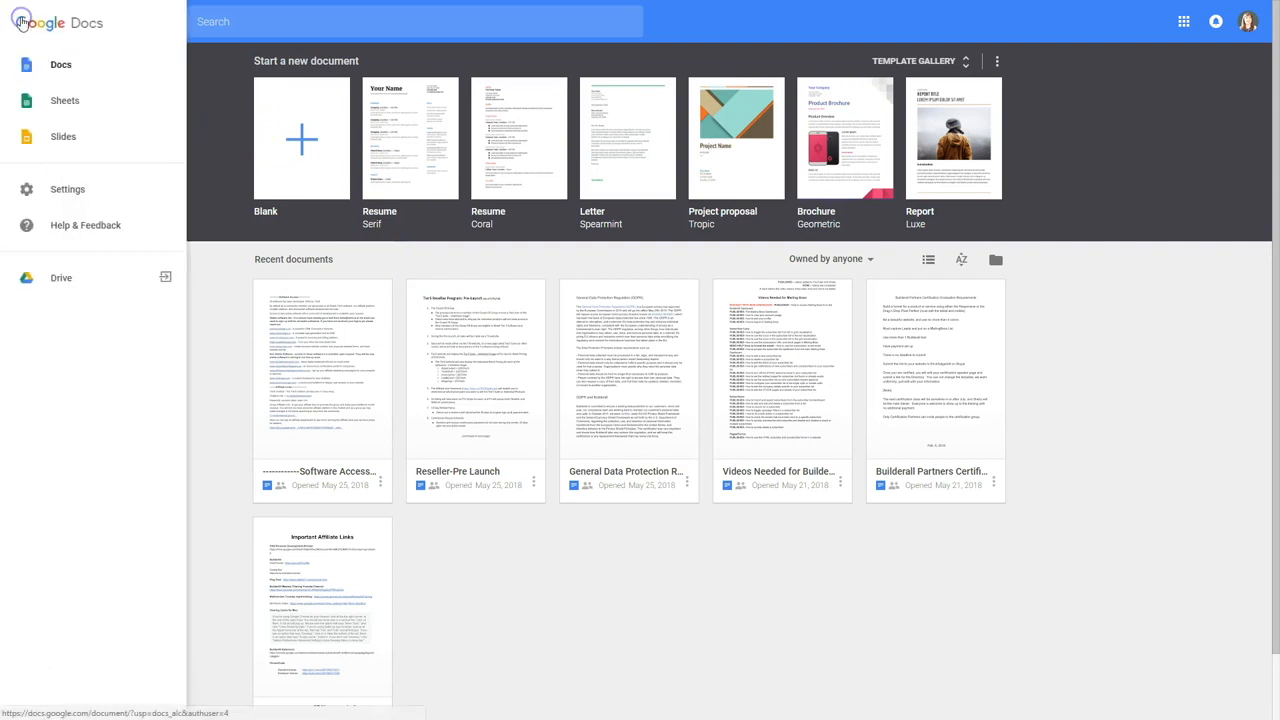
{"action": "left_click", "coordinate": [57, 103]}
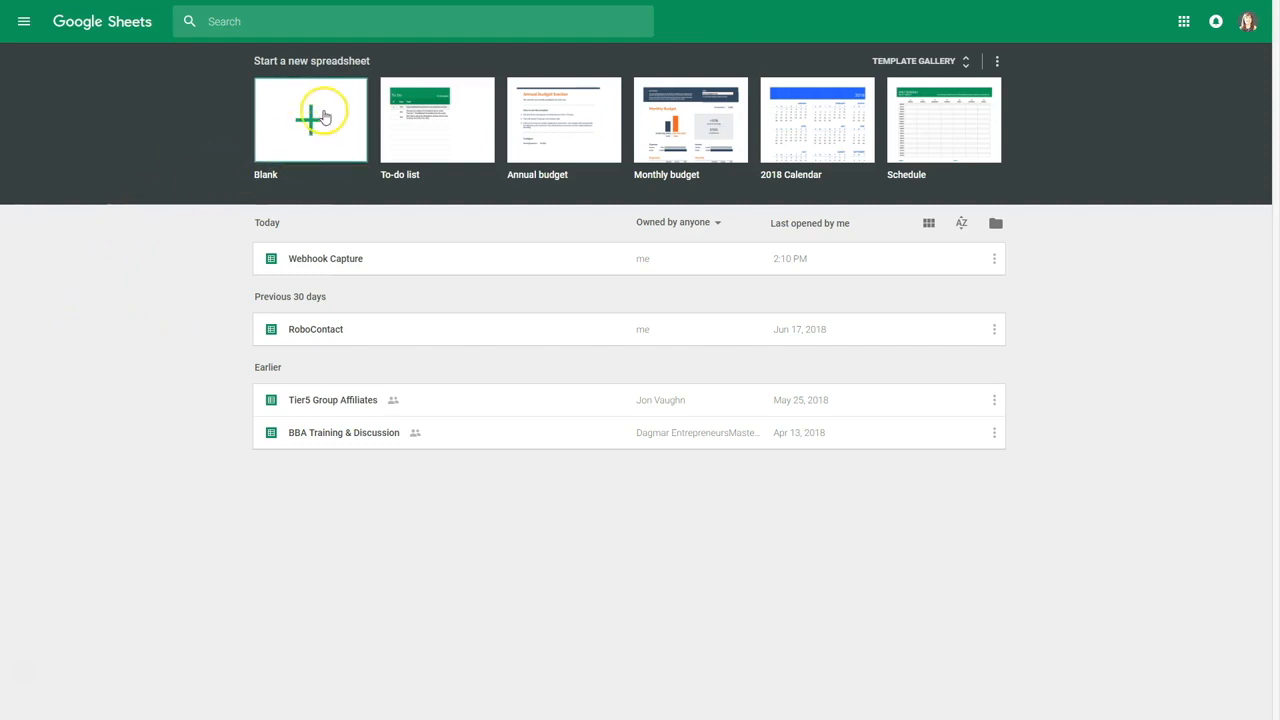
Create a blank spreadsheet and title it 'Webhook Training'
{"action": "left_click", "coordinate": [311, 115]}
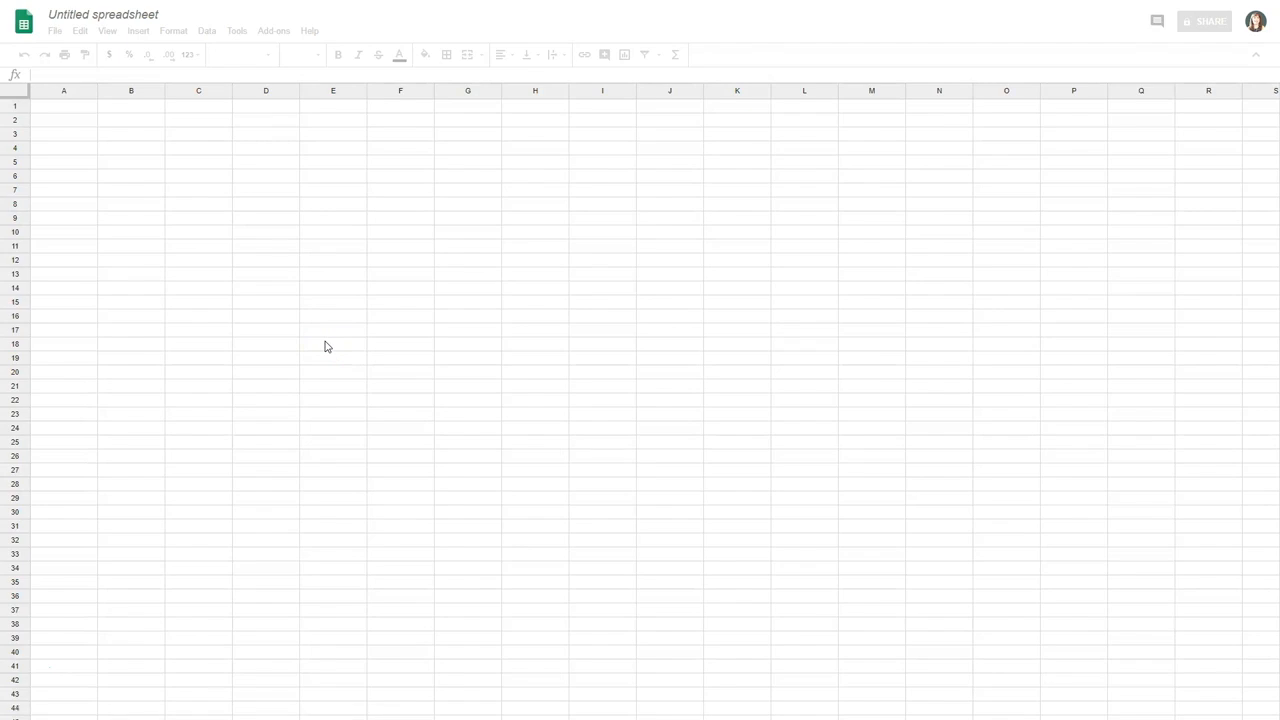
{"action": "left_click", "coordinate": [160, 14]}
{"action": "type", "text": "Webhook Training"}
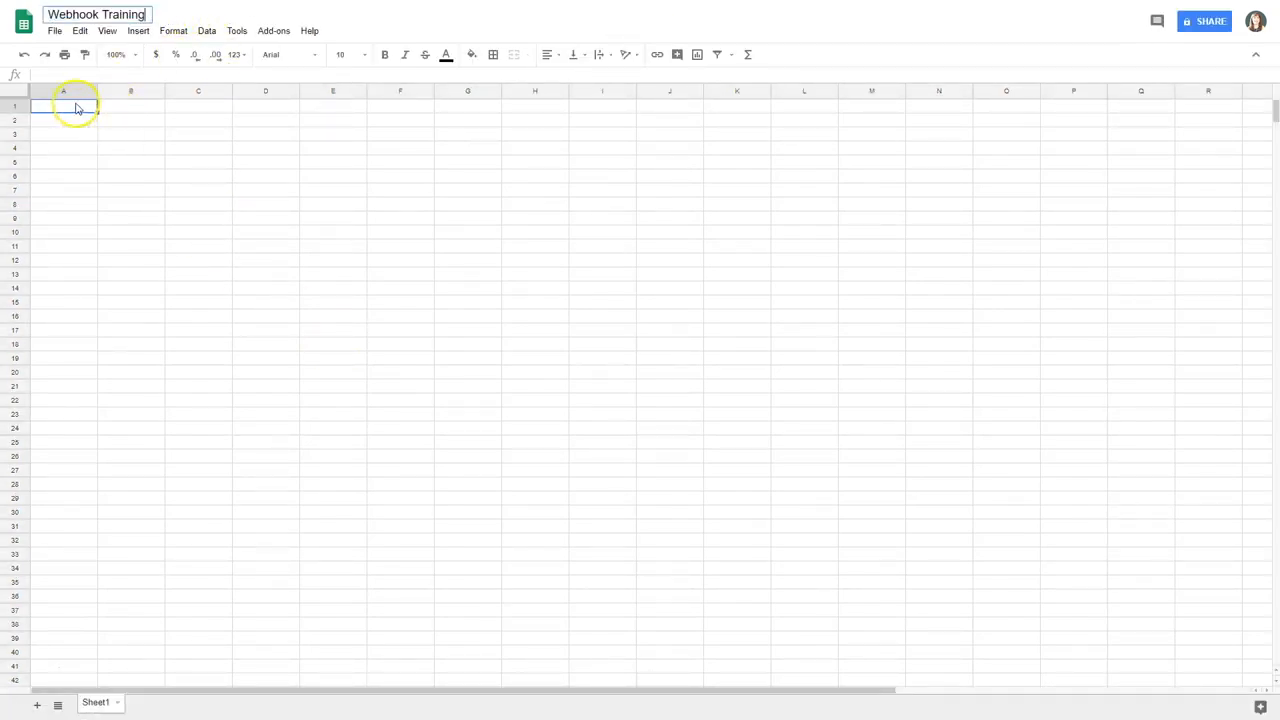
{"action": "left_click", "coordinate": [77, 115]}
{"action": "left_click", "coordinate": [78, 121]}
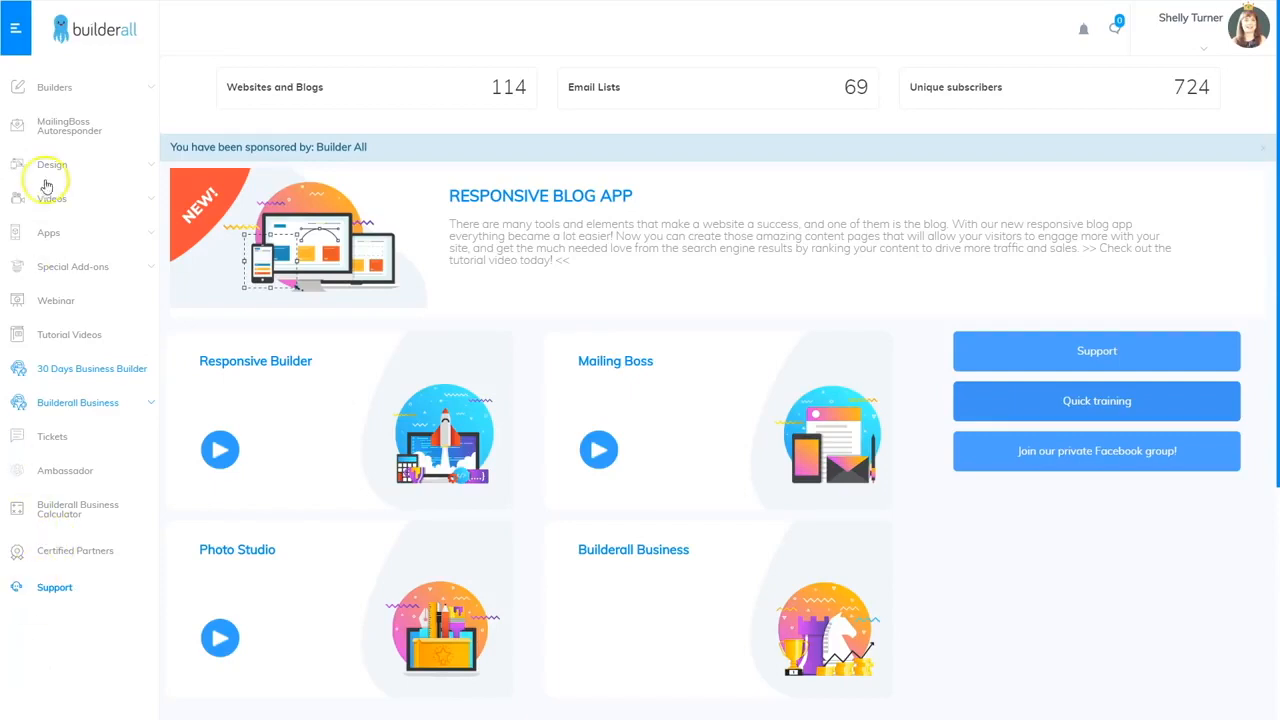
Start a new Pixel Perfect website from the Blank Page #008 template and open it for editing
{"action": "left_click", "coordinate": [55, 88]}
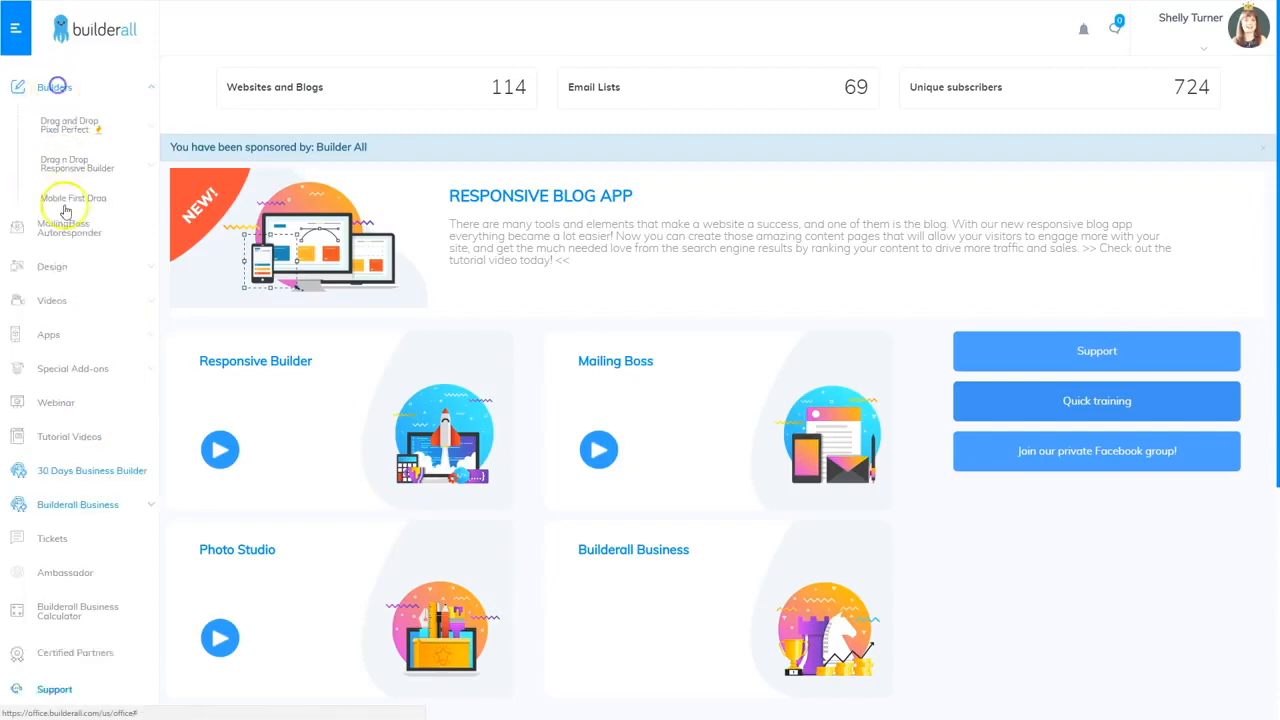
{"action": "left_click", "coordinate": [66, 127]}
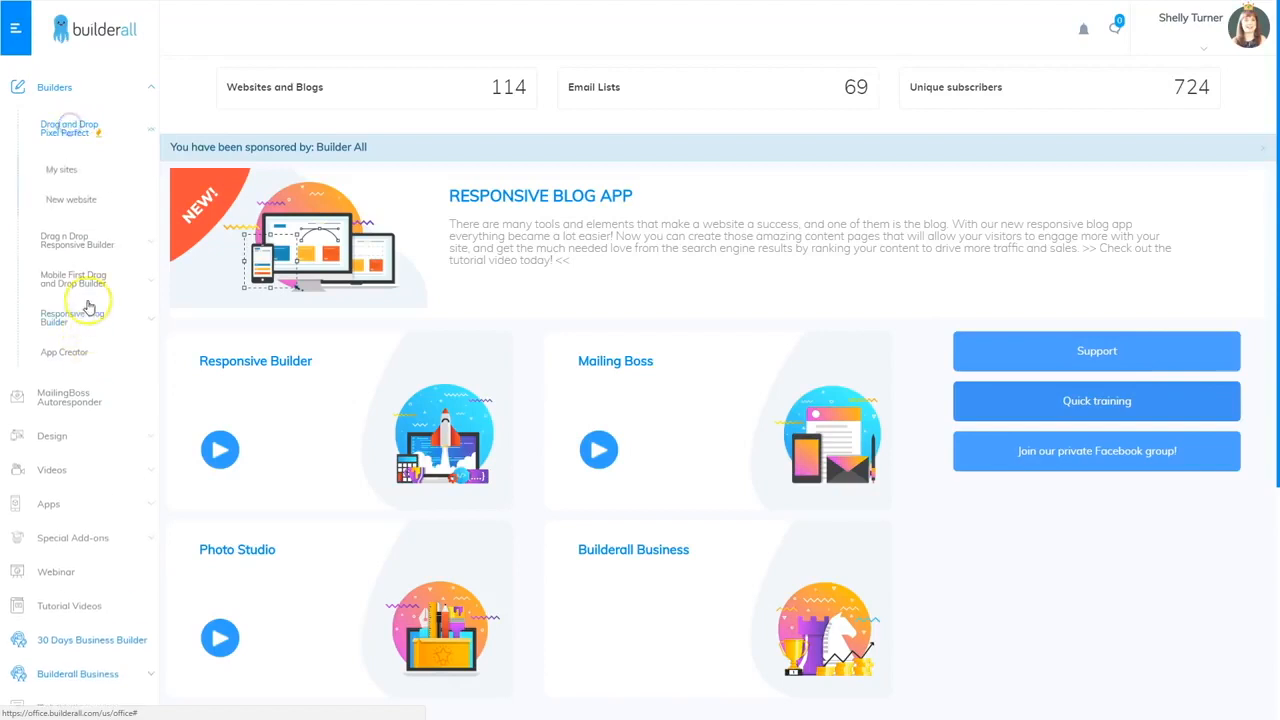
{"action": "left_click", "coordinate": [75, 200]}
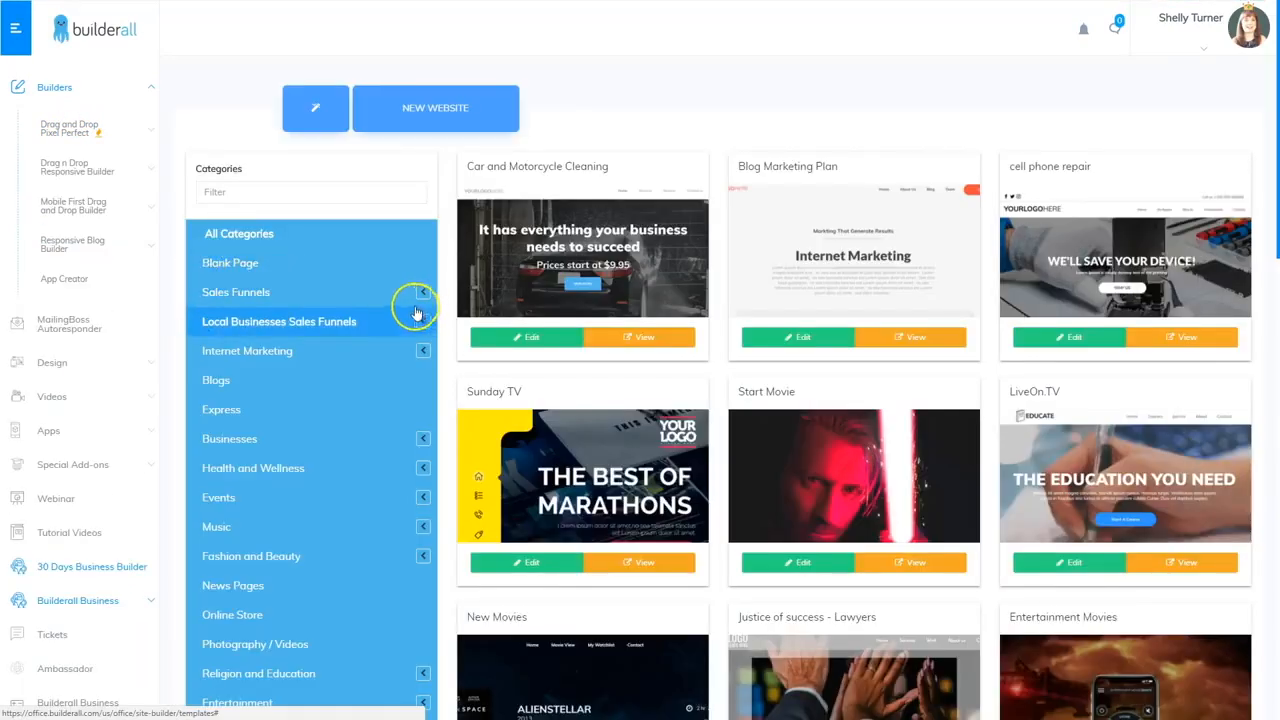
{"action": "left_click", "coordinate": [230, 263]}
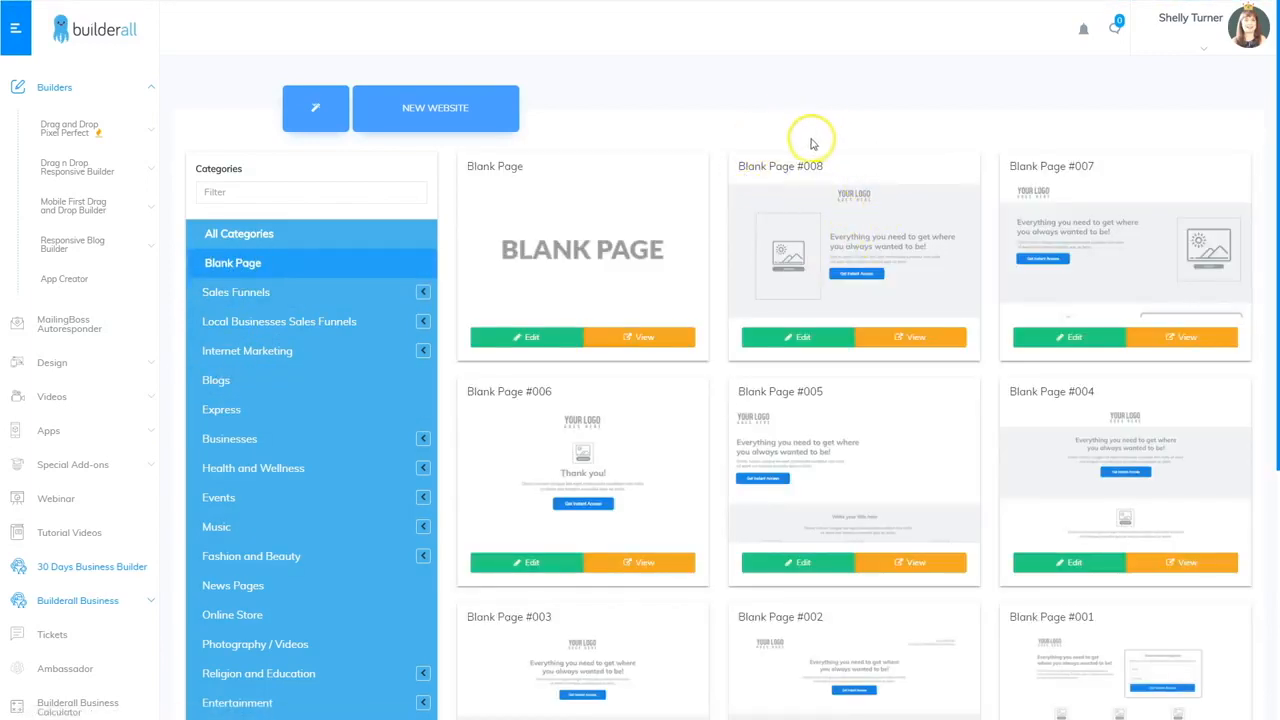
{"action": "left_click", "coordinate": [810, 337]}
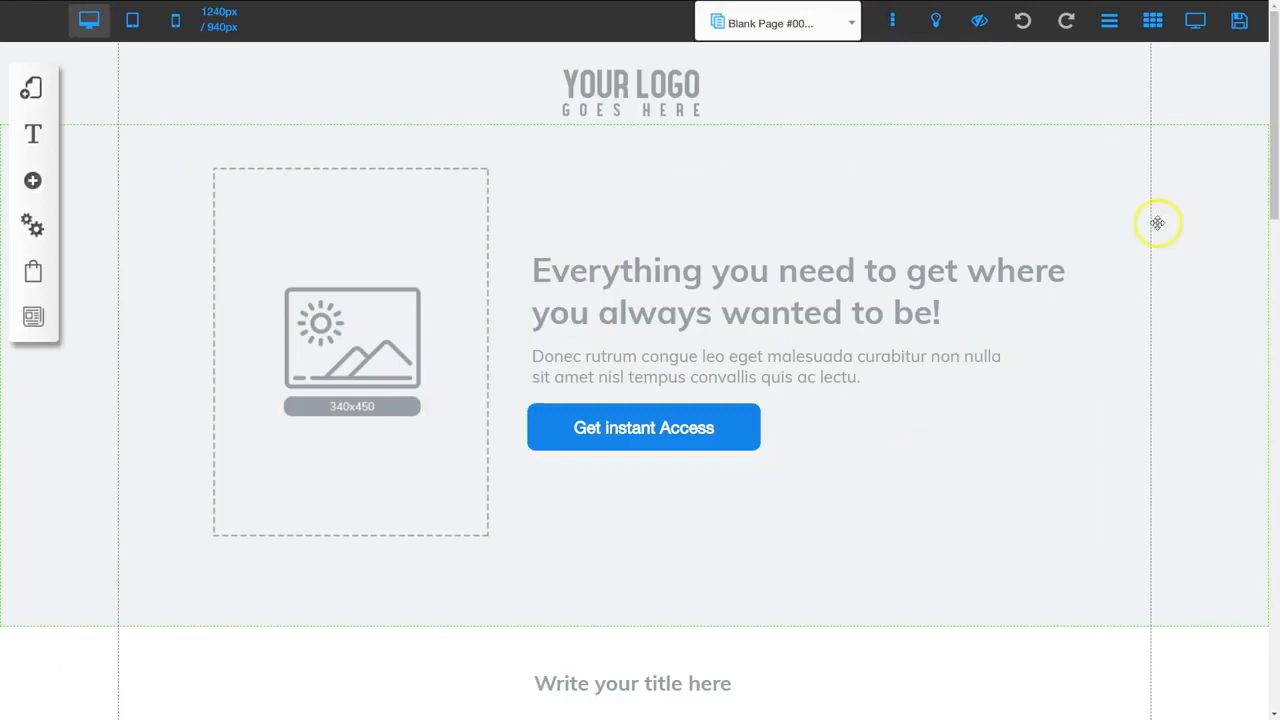
Save the page, registering the site as 'webhooktutorial', and confirm the save
{"action": "left_click", "coordinate": [1240, 22]}
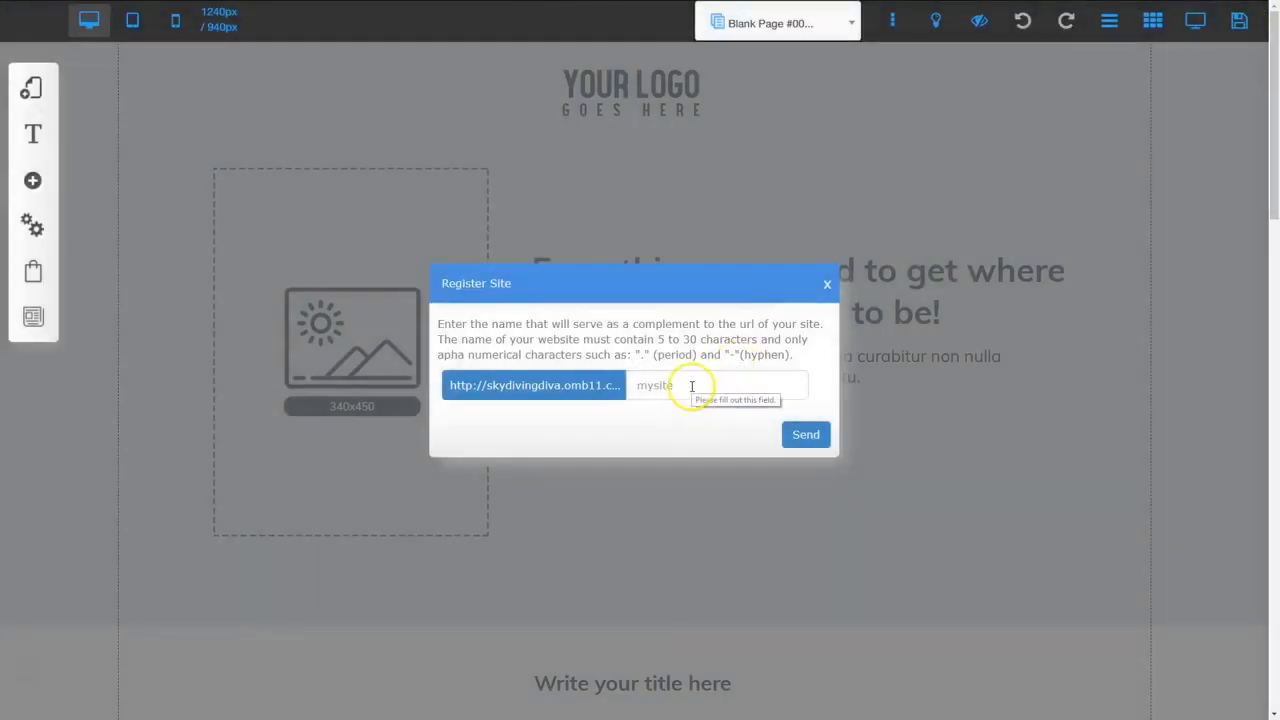
{"action": "left_click", "coordinate": [691, 385]}
{"action": "type", "text": "webhooktutorial"}
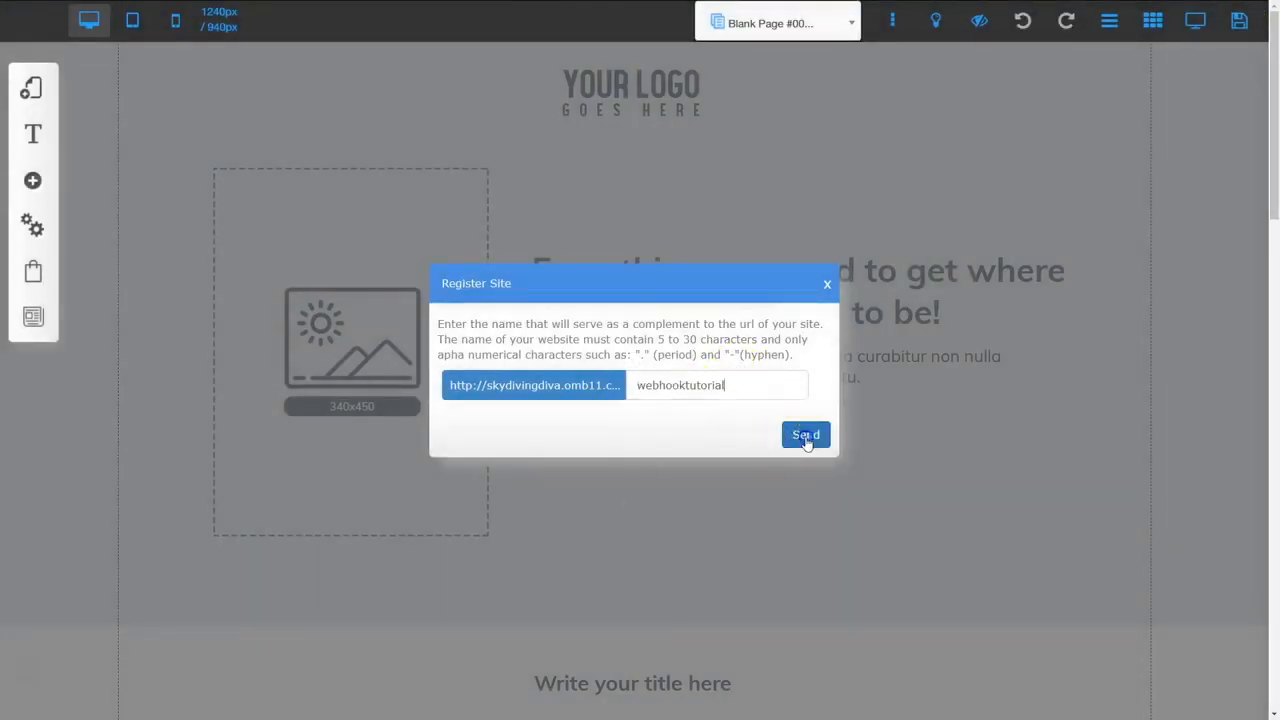
{"action": "left_click", "coordinate": [806, 437]}
{"action": "left_click", "coordinate": [855, 527]}
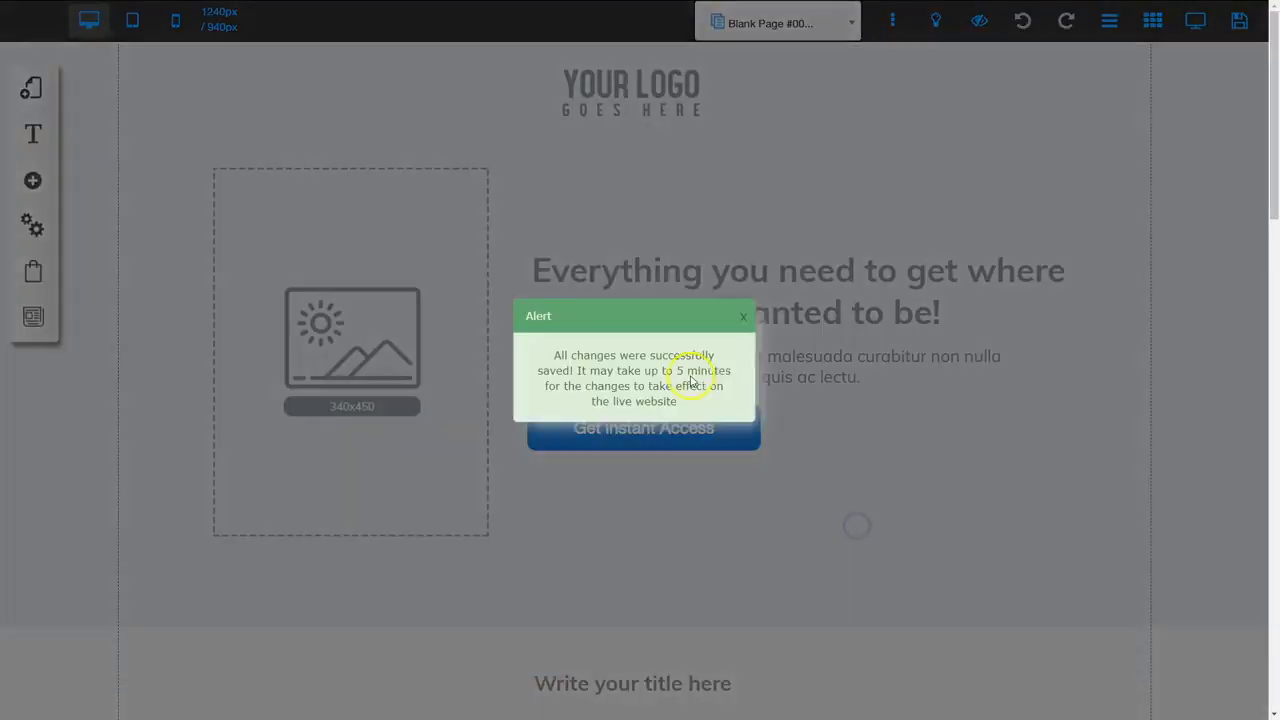
{"action": "left_click", "coordinate": [748, 317]}
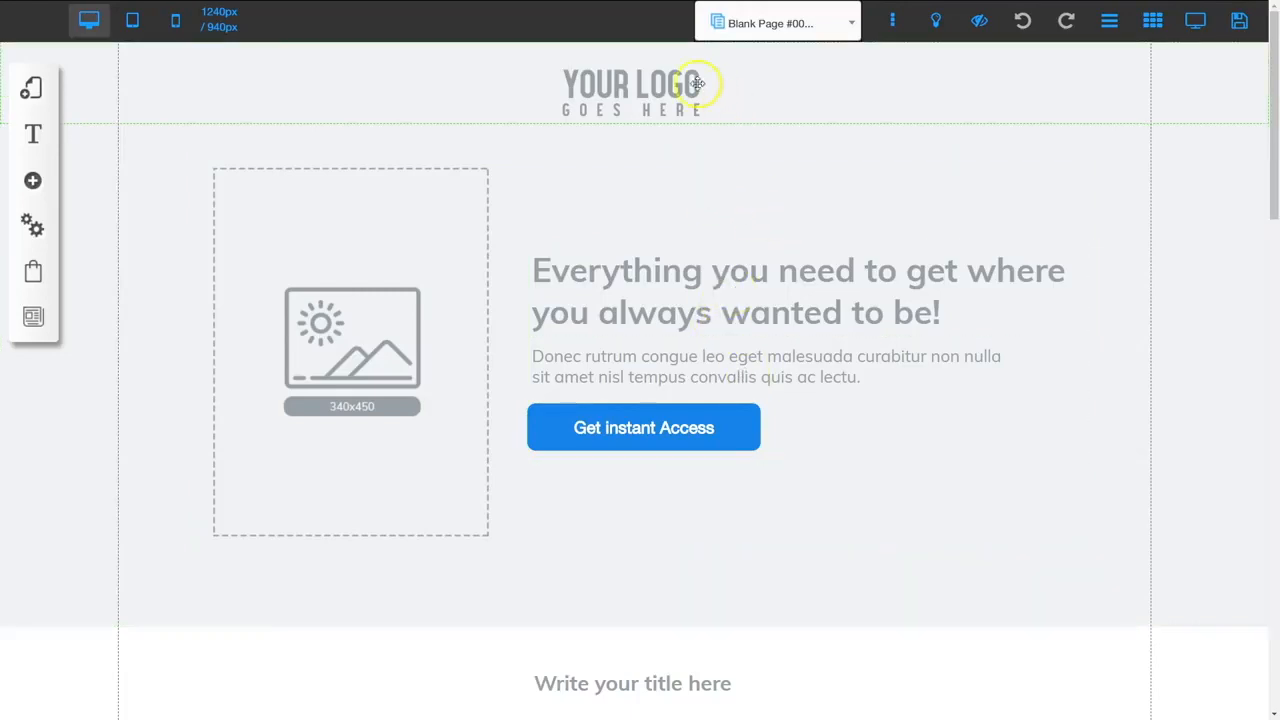
Check the logo and hero image options, then nudge the hero headline and paragraph up slightly
{"action": "left_click", "coordinate": [627, 94]}
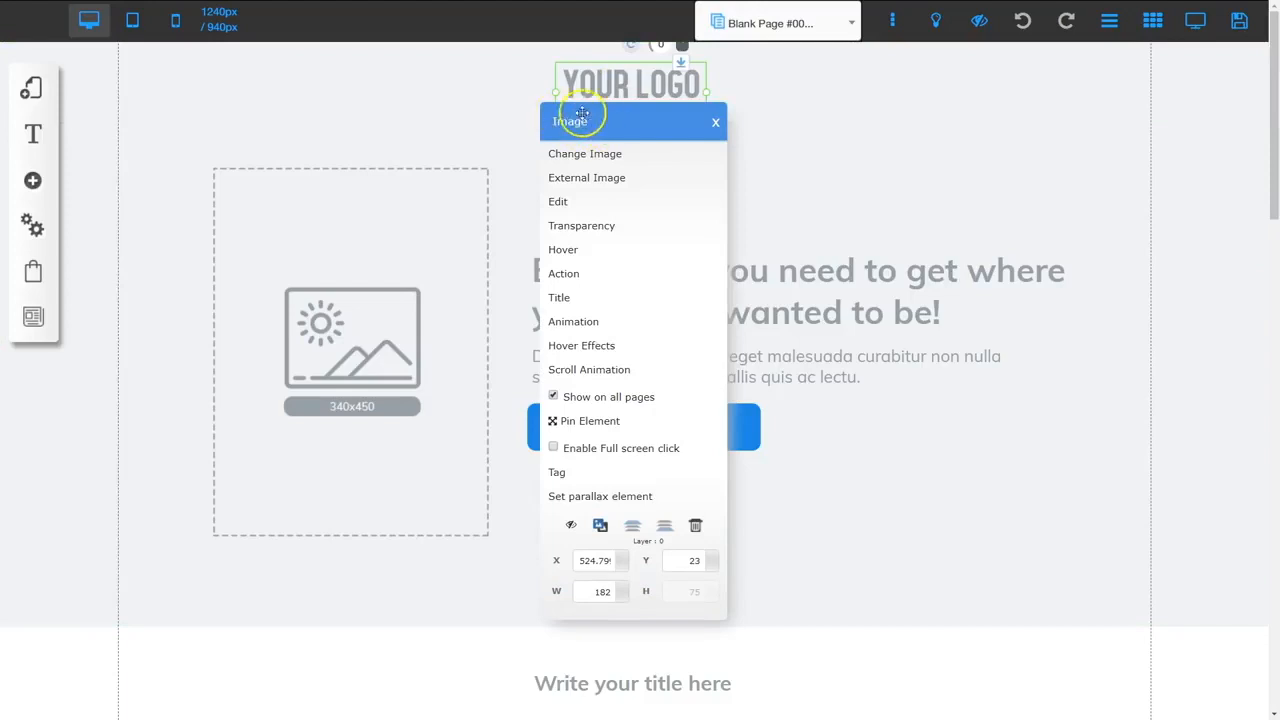
{"action": "left_click", "coordinate": [794, 111]}
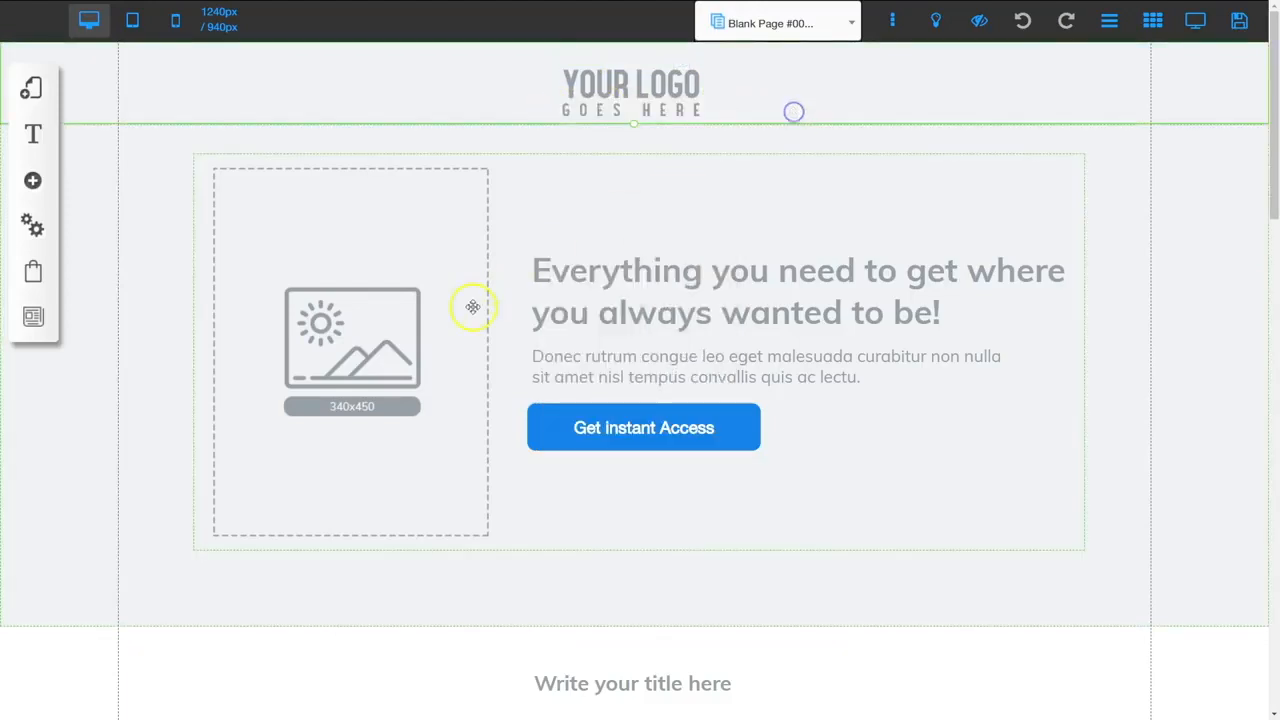
{"action": "left_click", "coordinate": [372, 312]}
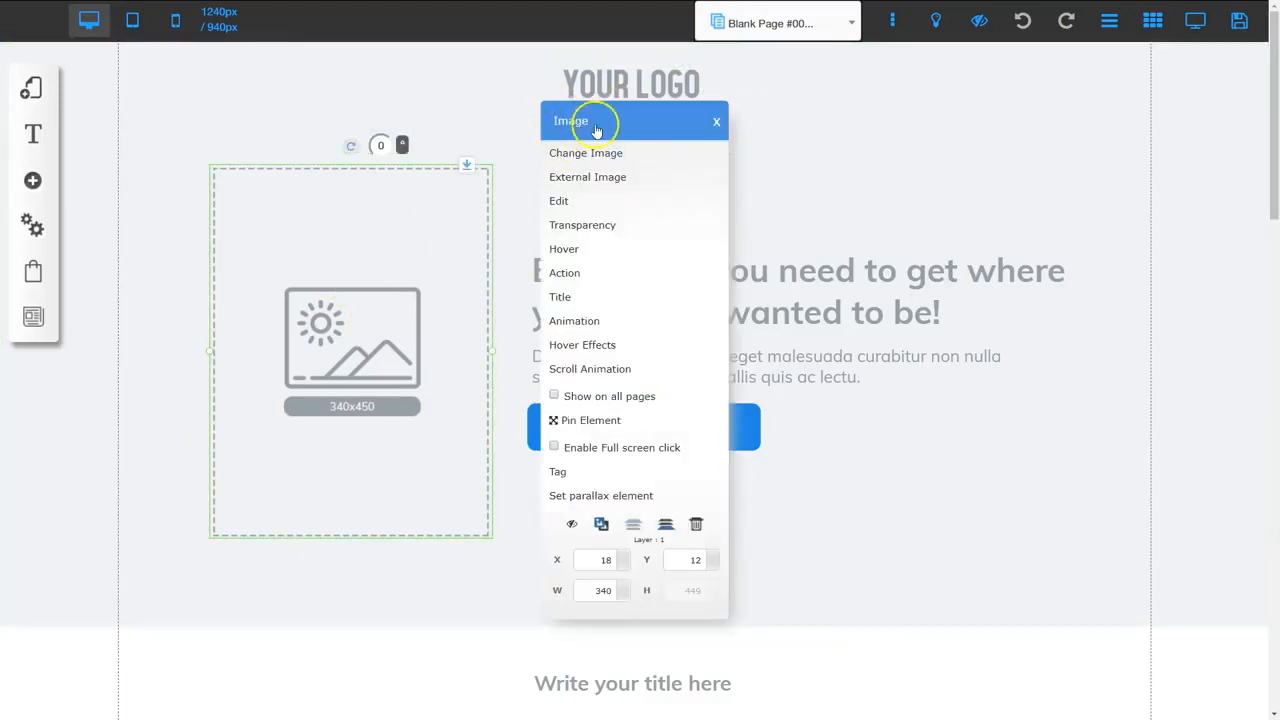
{"action": "left_click", "coordinate": [808, 310]}
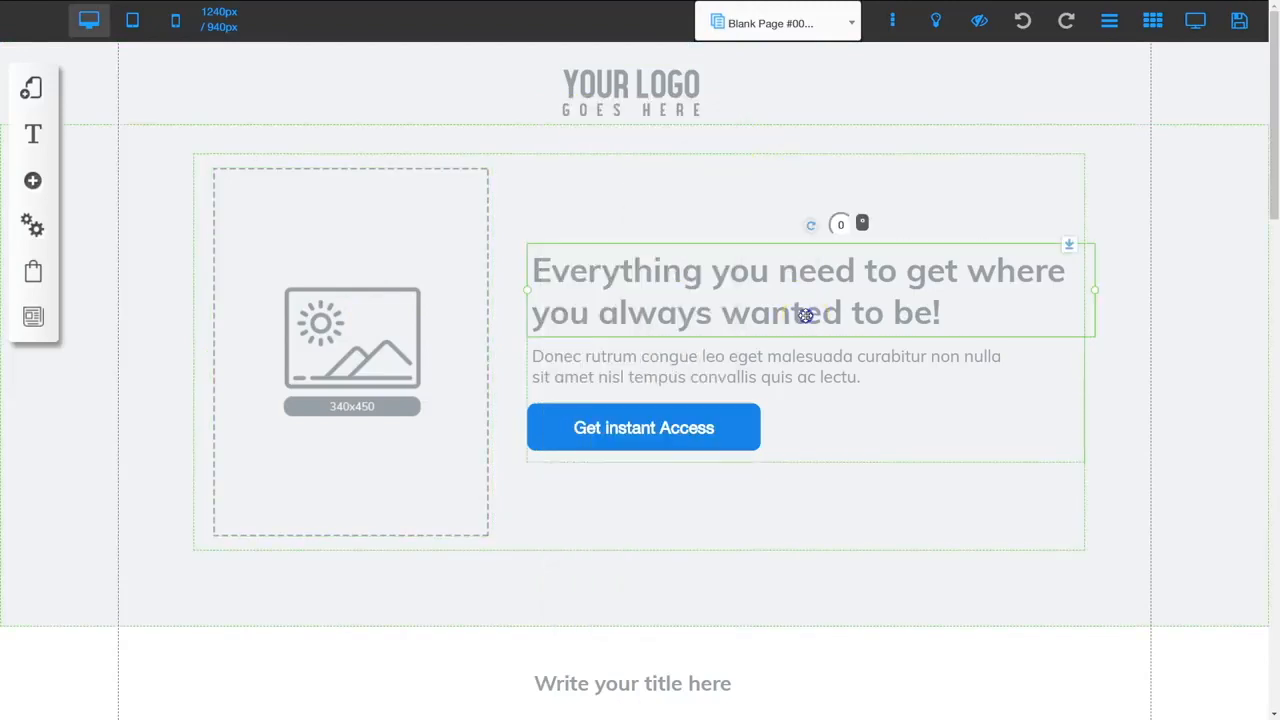
{"action": "left_click_drag", "start_coordinate": [784, 294], "coordinate": [783, 289]}
{"action": "left_click_drag", "start_coordinate": [762, 360], "coordinate": [760, 357]}
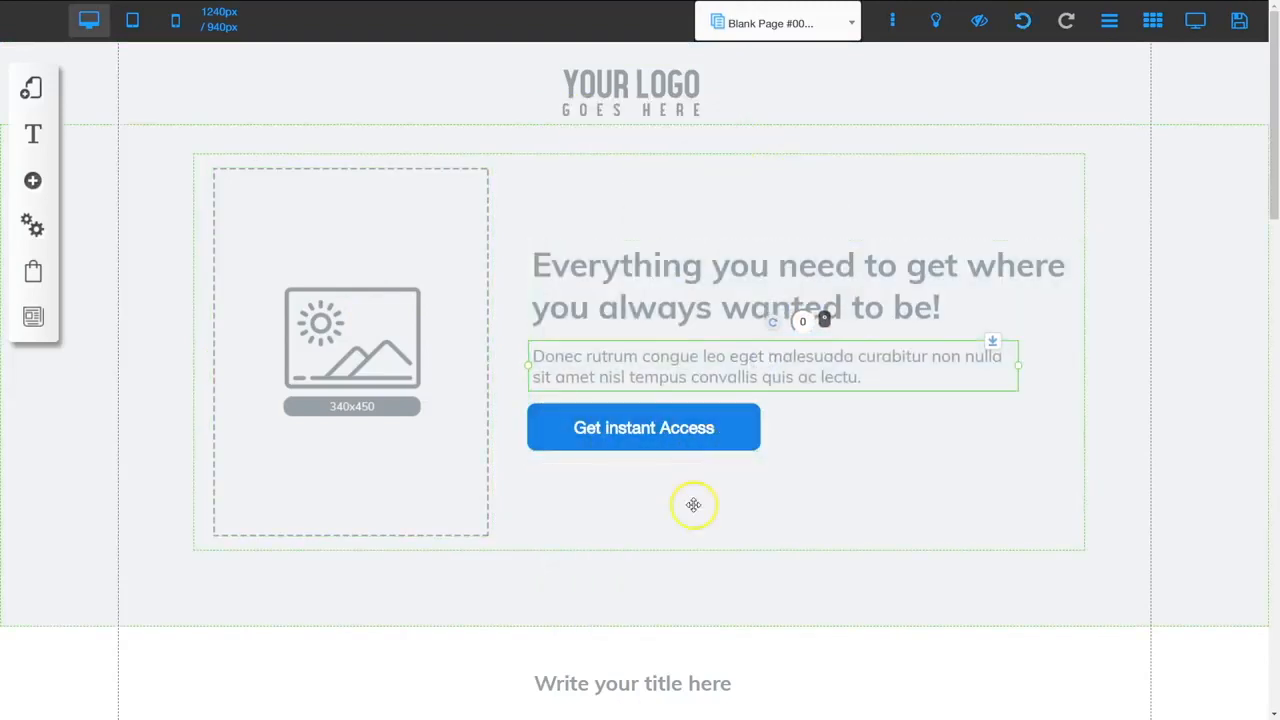
Scroll through the whole template, then bring up the My Layouts panel
{"action": "scroll", "coordinate": [694, 506], "scroll_direction": "down", "scroll_amount": 4}
{"action": "scroll", "coordinate": [692, 503], "scroll_direction": "down", "scroll_amount": 1}
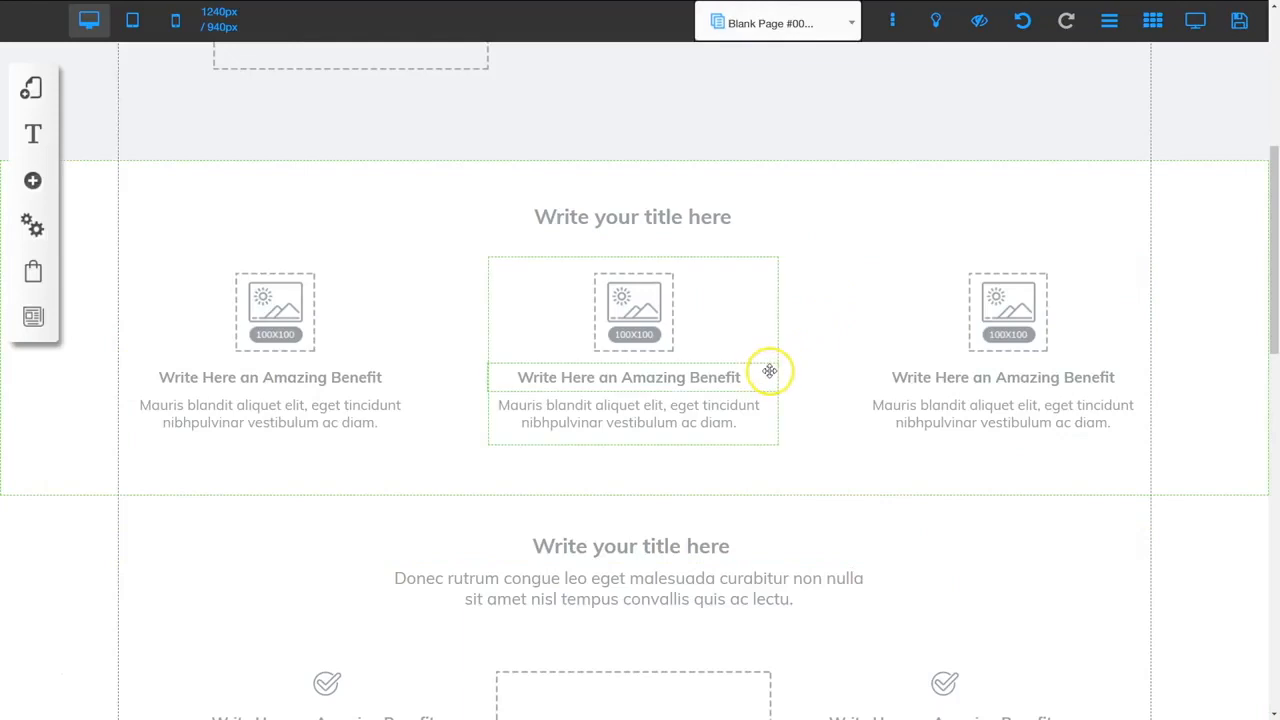
{"action": "scroll", "coordinate": [771, 437], "scroll_direction": "down", "scroll_amount": 5}
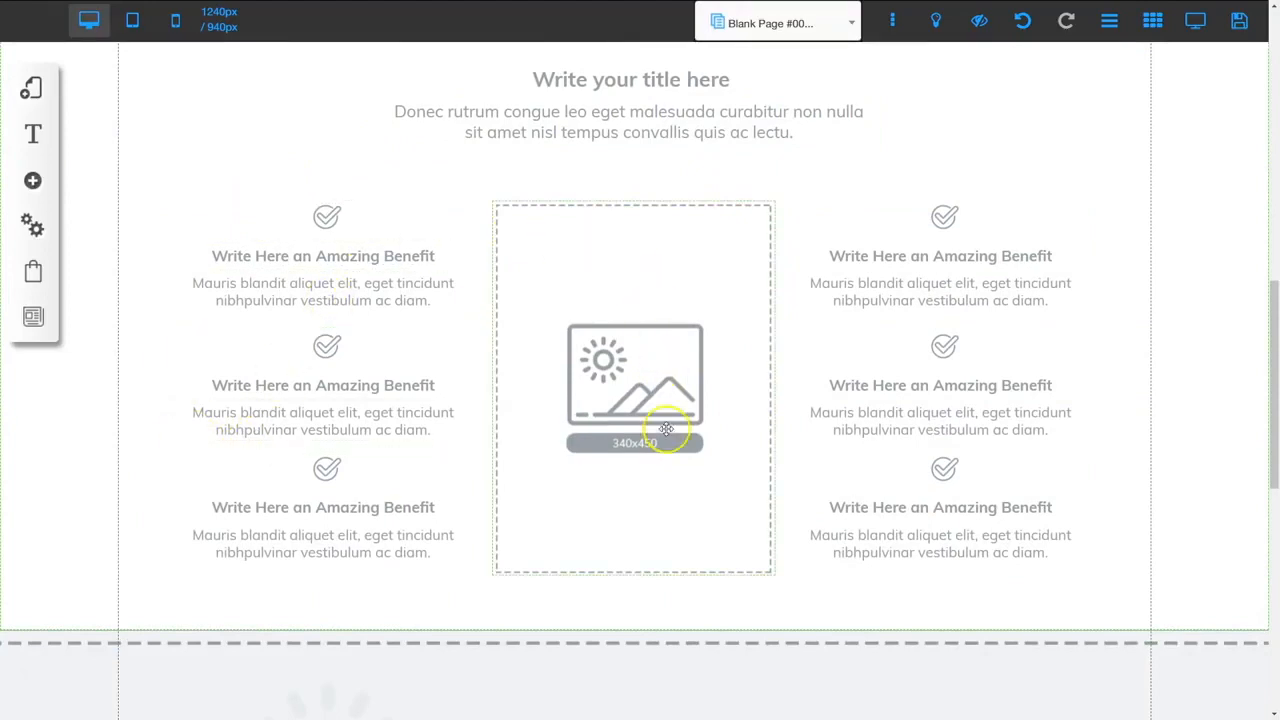
{"action": "scroll", "coordinate": [660, 500], "scroll_direction": "down", "scroll_amount": 4}
{"action": "scroll", "coordinate": [662, 499], "scroll_direction": "down", "scroll_amount": 3}
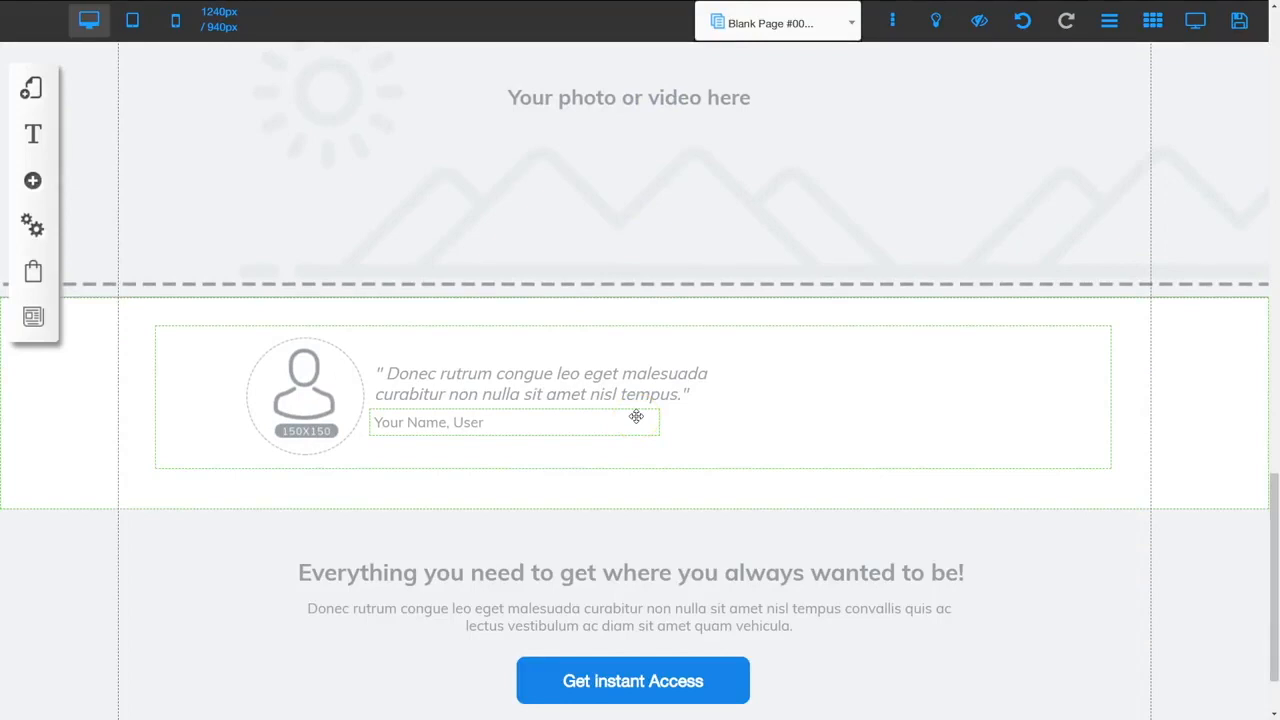
{"action": "scroll", "coordinate": [668, 390], "scroll_direction": "down", "scroll_amount": 1}
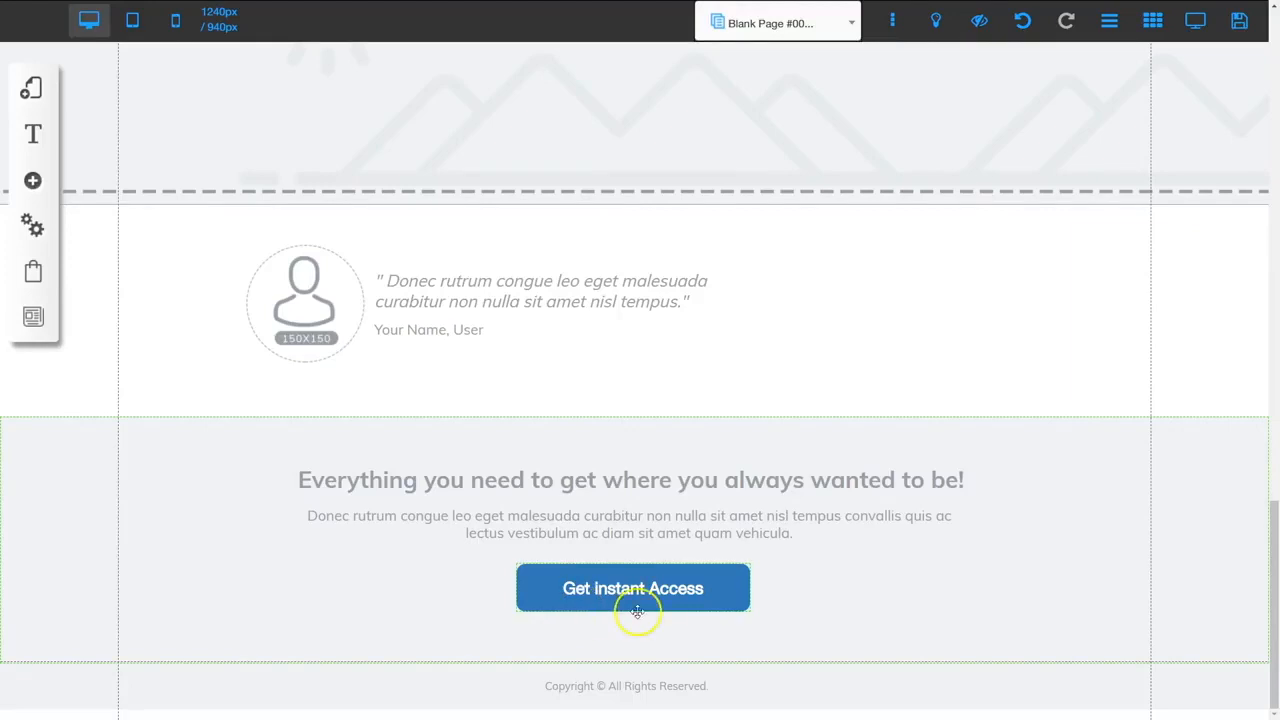
{"action": "scroll", "coordinate": [690, 365], "scroll_direction": "up", "scroll_amount": 5}
{"action": "scroll", "coordinate": [693, 385], "scroll_direction": "up", "scroll_amount": 4}
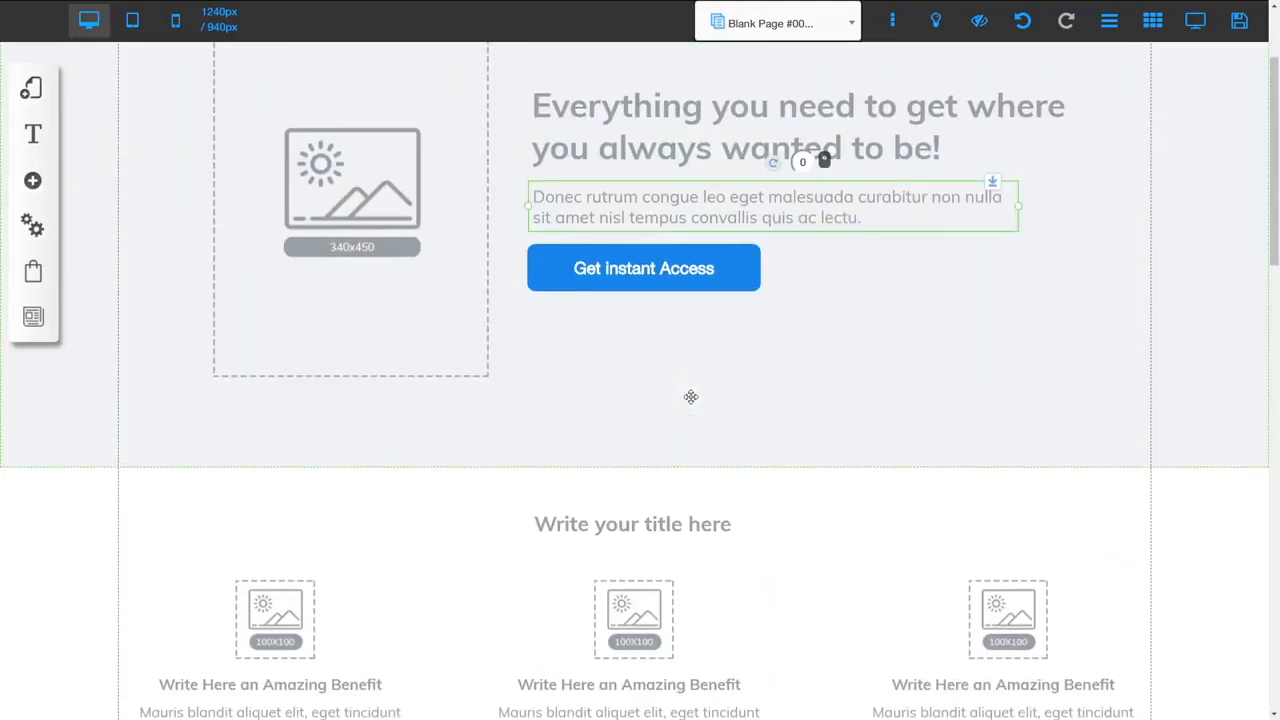
{"action": "scroll", "coordinate": [651, 266], "scroll_direction": "up", "scroll_amount": 2}
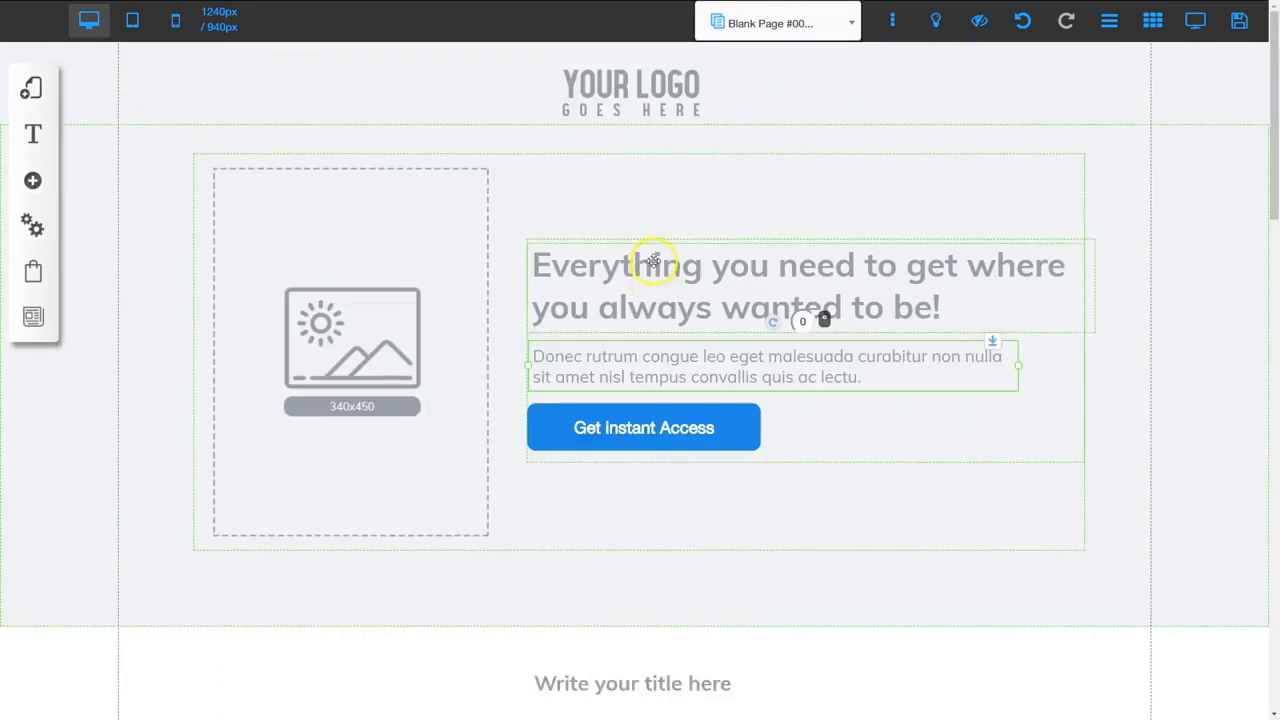
{"action": "left_click", "coordinate": [30, 88]}
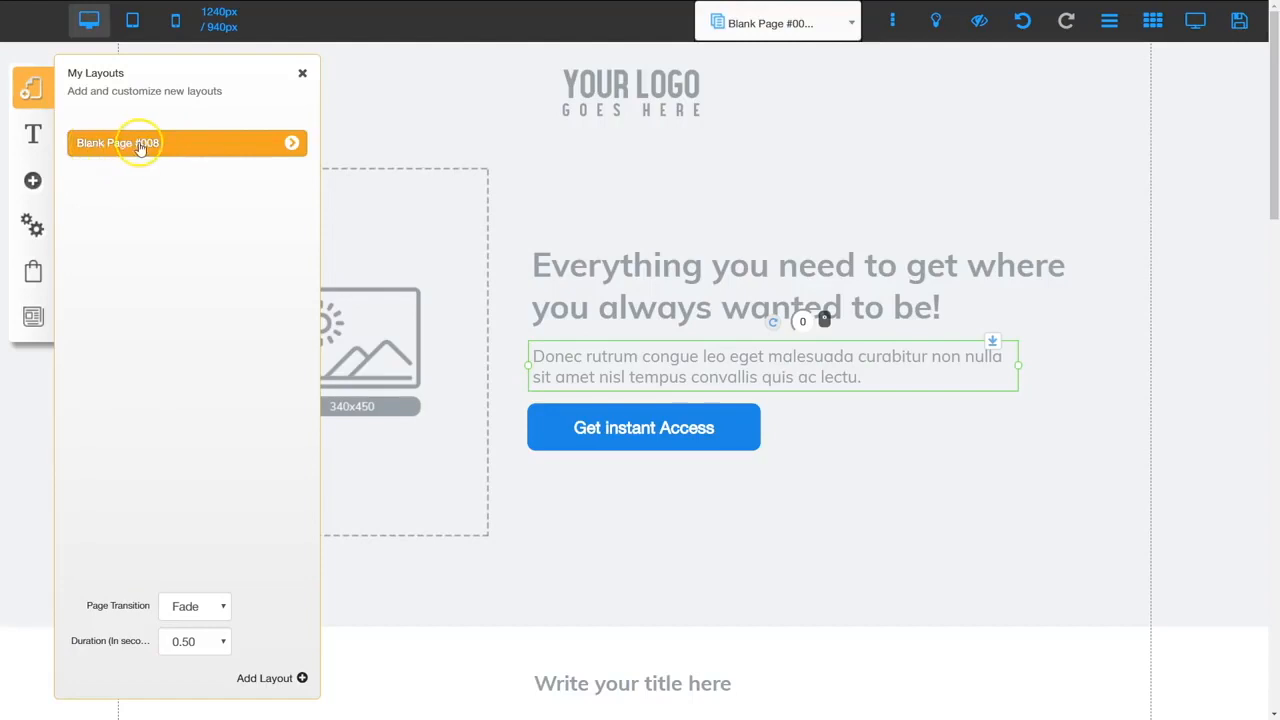
Add a blank page named 'Thank You' to the Blank Page #008 layout, then reopen Blank Page #001
{"action": "left_click", "coordinate": [293, 145]}
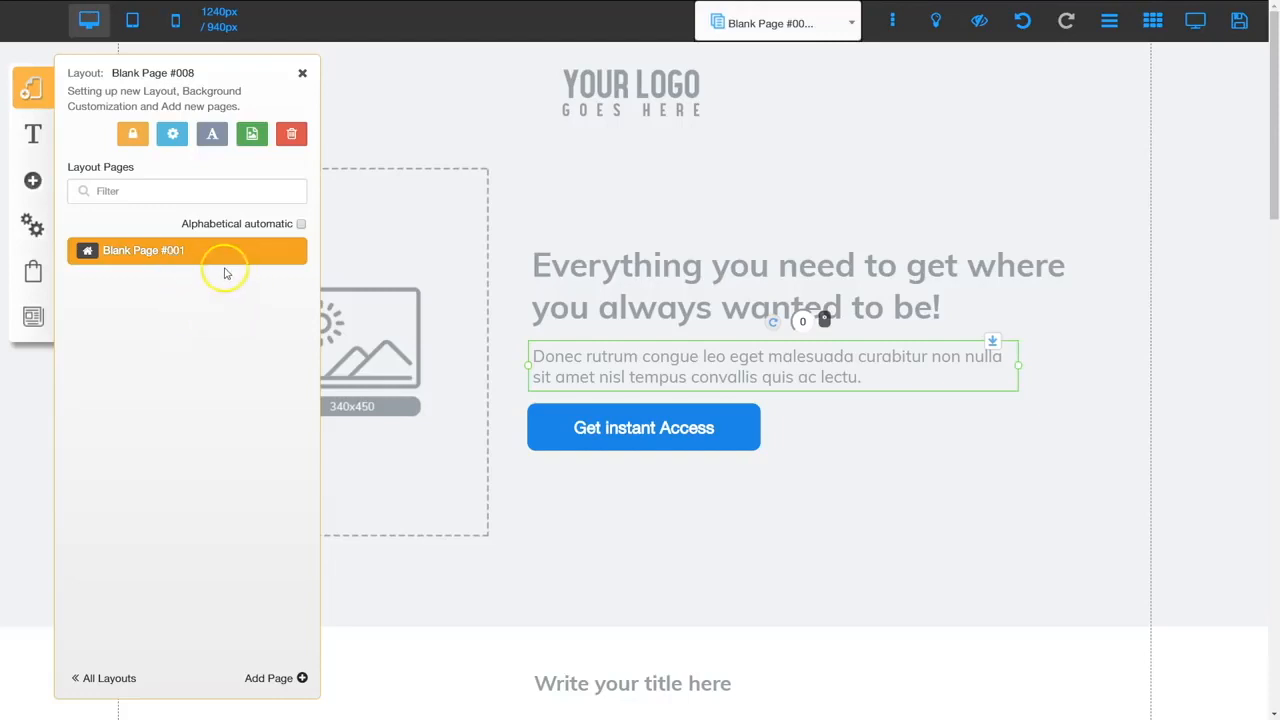
{"action": "left_click", "coordinate": [266, 678]}
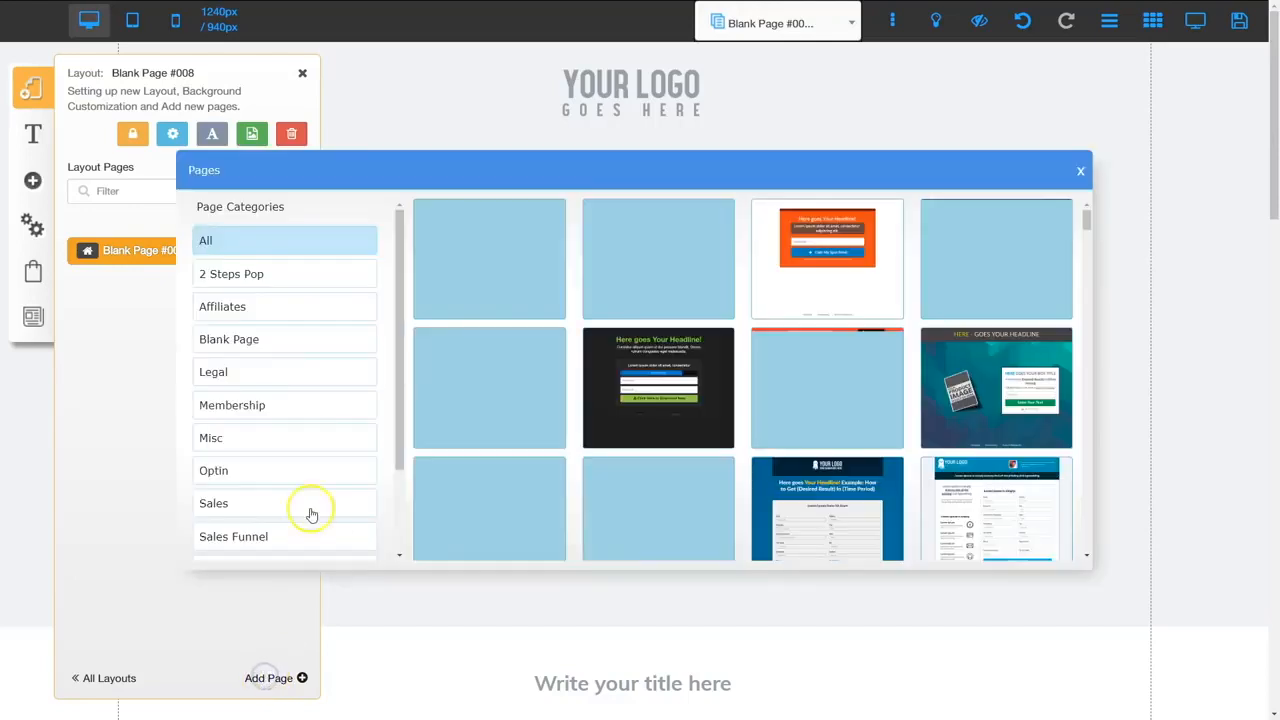
{"action": "left_click", "coordinate": [239, 341]}
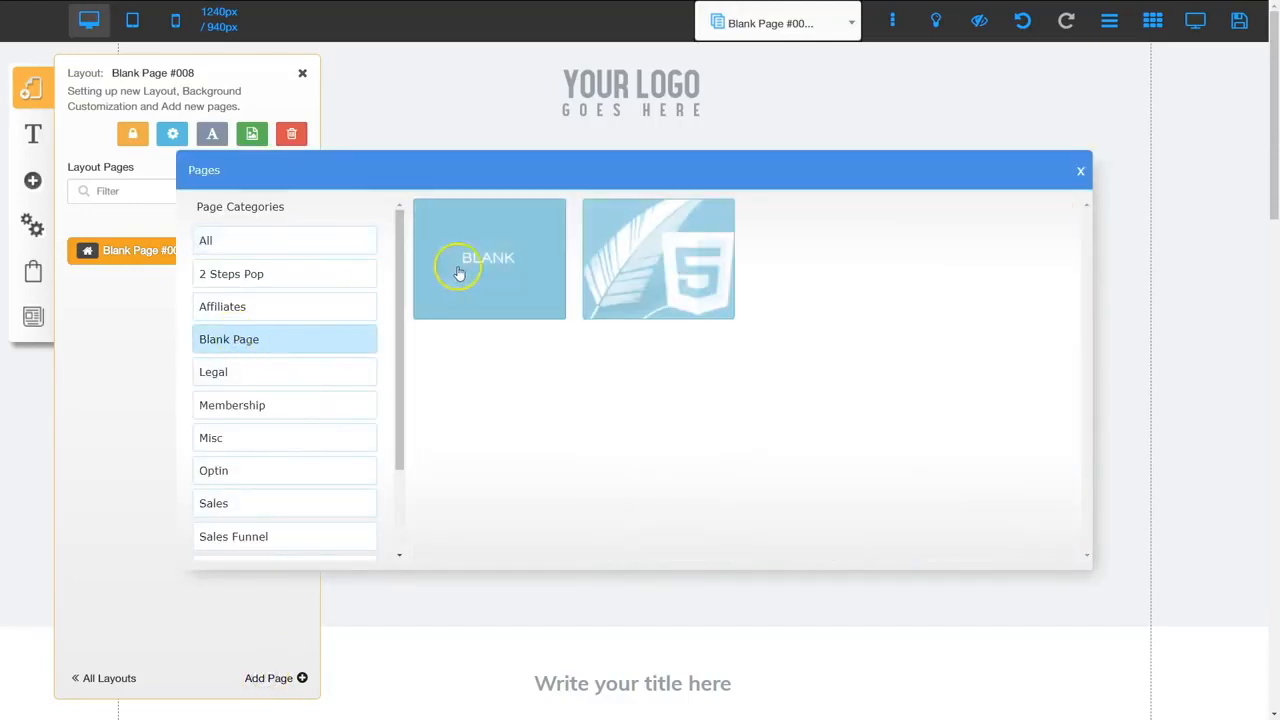
{"action": "left_click", "coordinate": [493, 258]}
{"action": "left_click_drag", "start_coordinate": [491, 512], "coordinate": [408, 508]}
{"action": "type", "text": "Thank You"}
{"action": "key", "text": "Return"}
{"action": "left_click", "coordinate": [726, 537]}
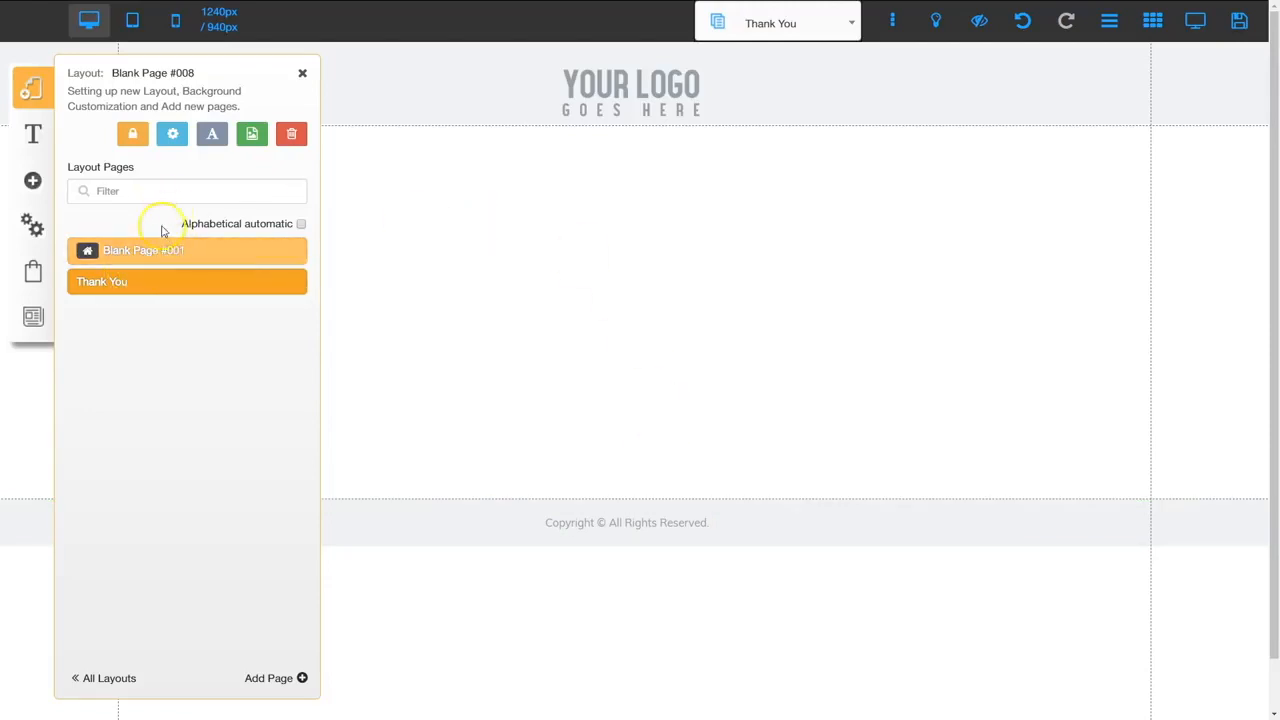
{"action": "left_click", "coordinate": [143, 251]}
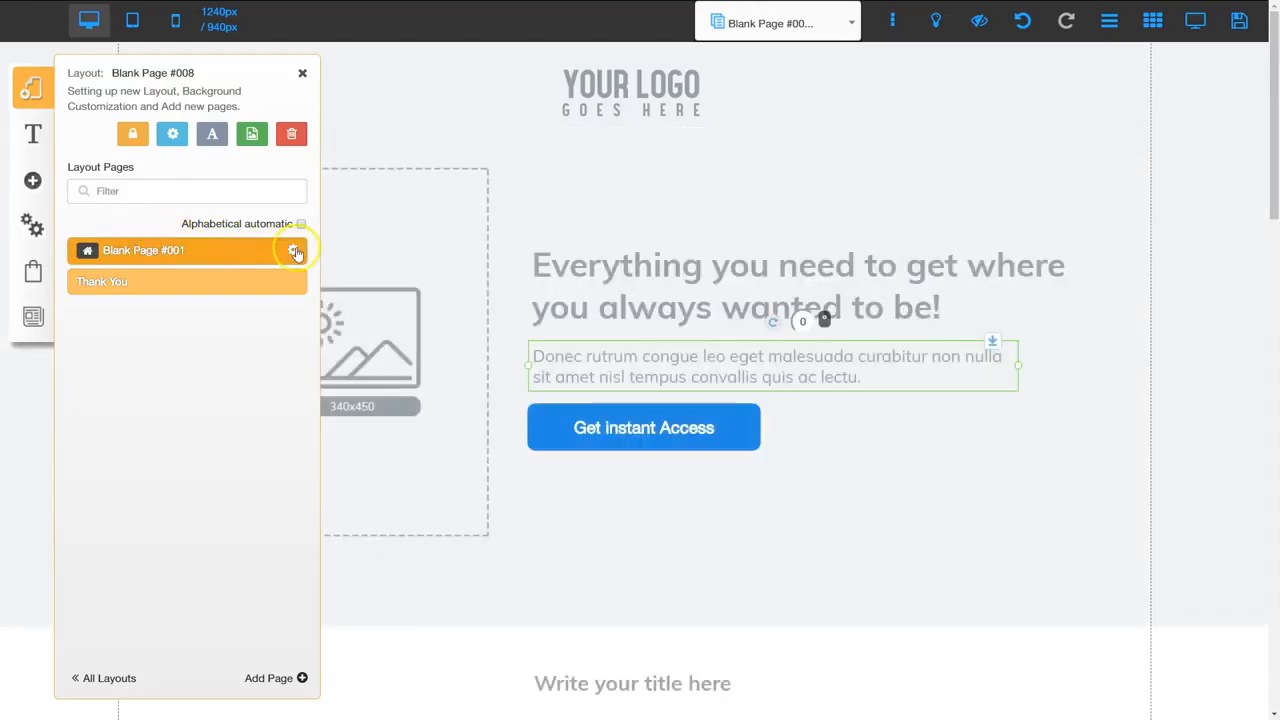
Rename the Blank Page #001 page to 'Green Smoothie Cleanse' in its settings and save
{"action": "left_click", "coordinate": [294, 251]}
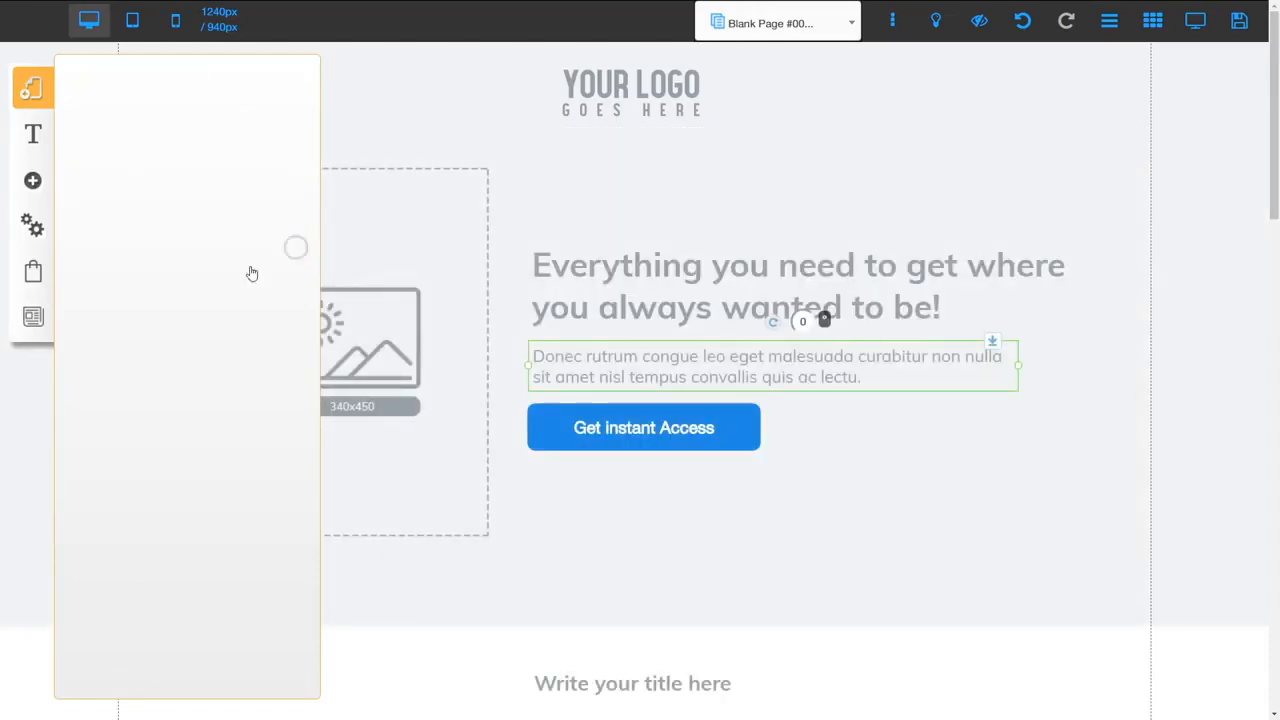
{"action": "left_click_drag", "start_coordinate": [180, 252], "coordinate": [63, 257]}
{"action": "type", "text": "Green Smoothie Cleanse"}
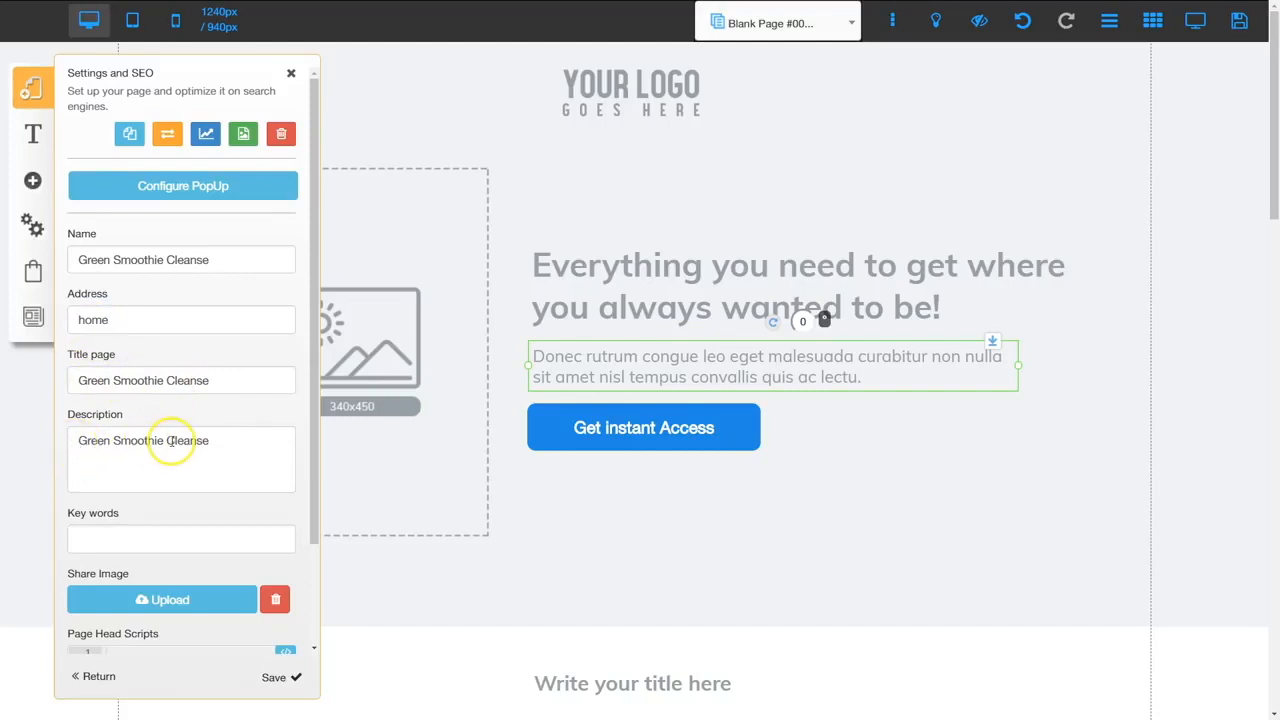
{"action": "left_click", "coordinate": [279, 677]}
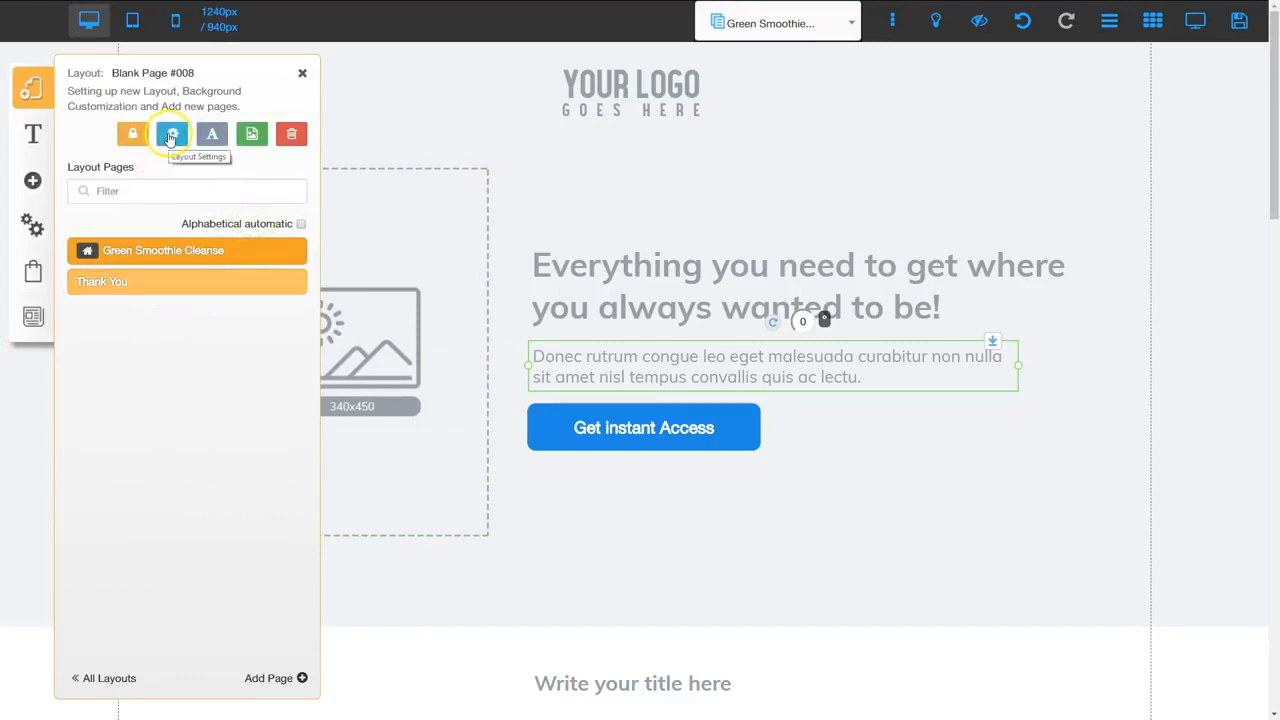
Set the layout's SEO title and description to 'Green Smoothie Cleanse', save, and reopen the layout
{"action": "left_click", "coordinate": [171, 136]}
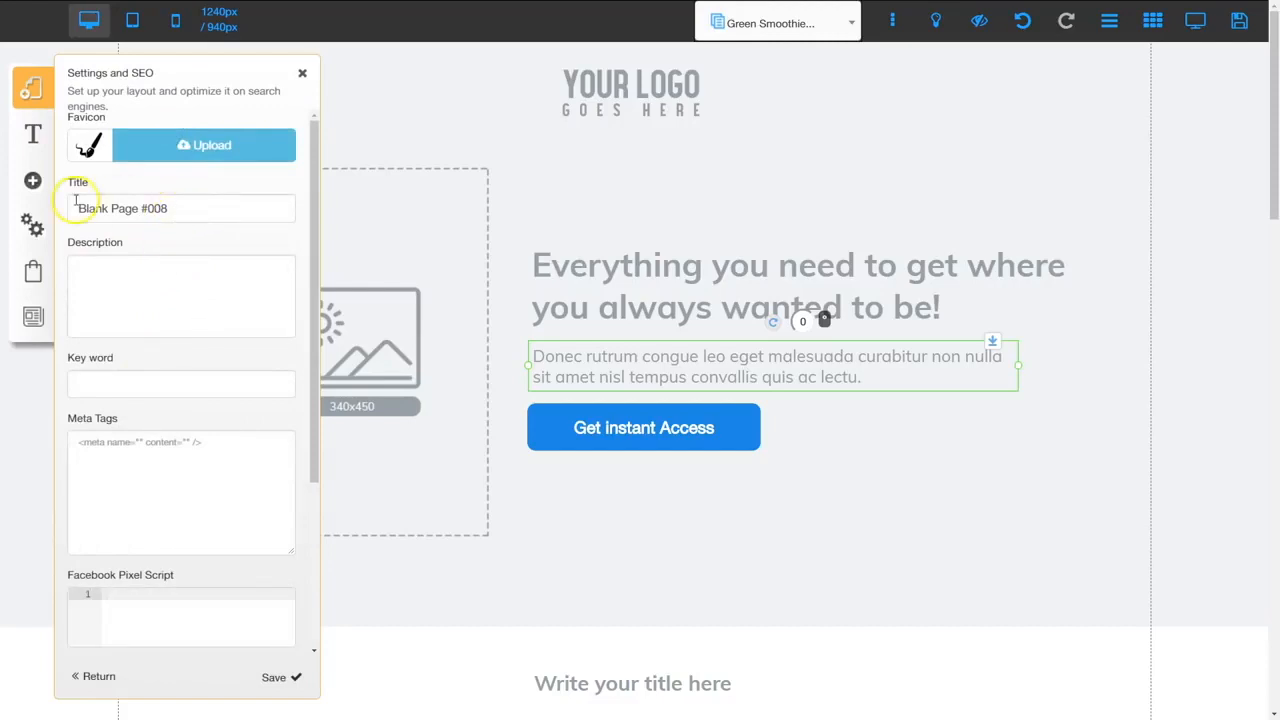
{"action": "left_click_drag", "start_coordinate": [171, 209], "coordinate": [72, 208]}
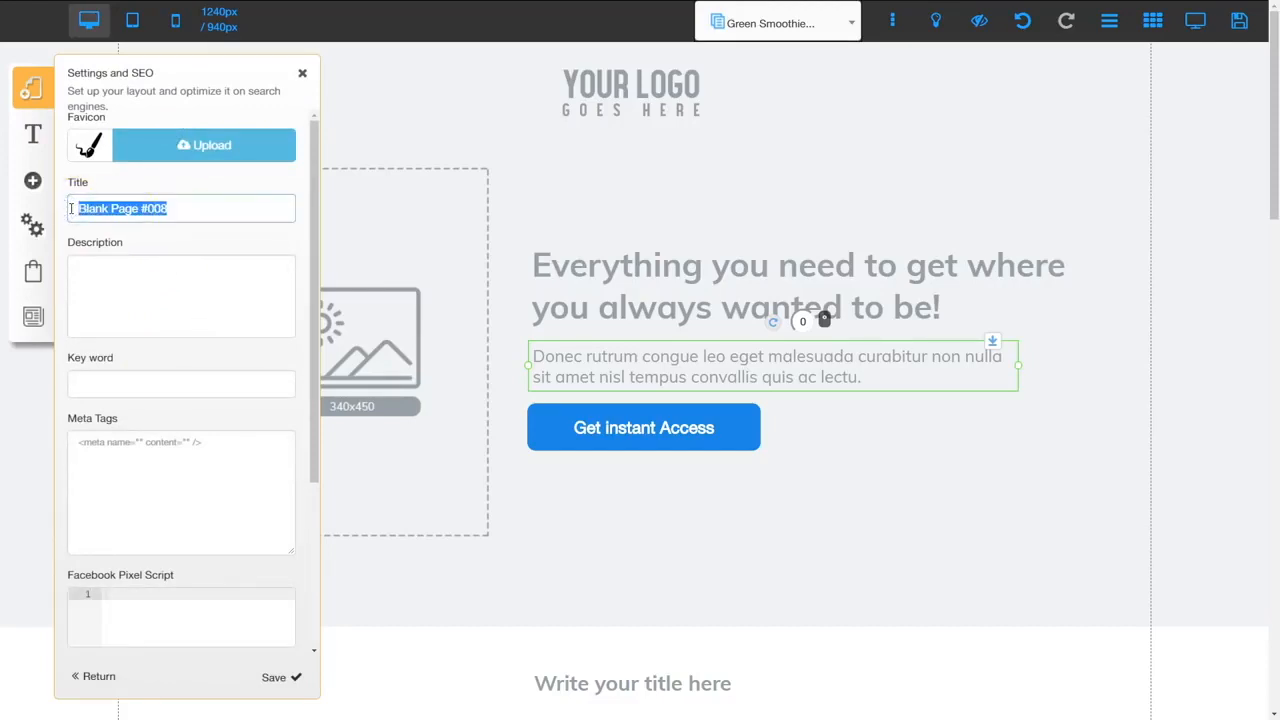
{"action": "type", "text": "Green Smoothie Cleanse"}
{"action": "left_click_drag", "start_coordinate": [290, 207], "coordinate": [73, 205]}
{"action": "key", "text": "ctrl+c"}
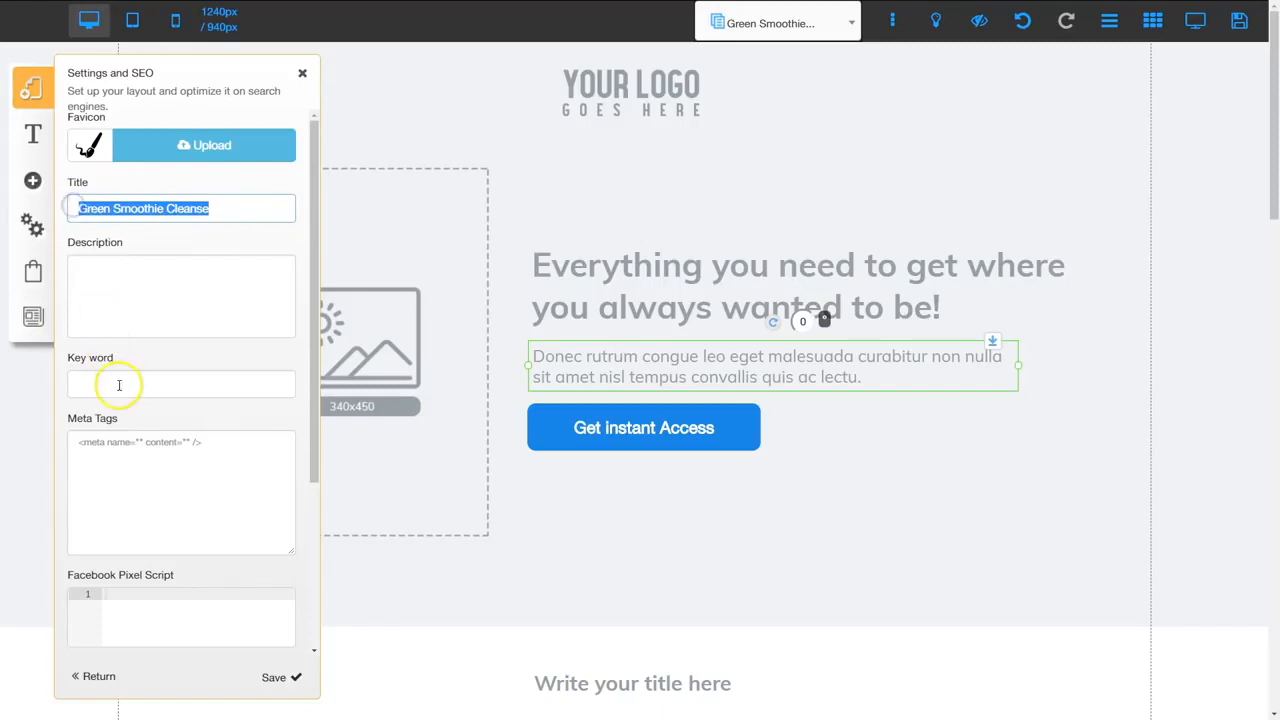
{"action": "left_click", "coordinate": [126, 332]}
{"action": "key", "text": "ctrl+v"}
{"action": "left_click", "coordinate": [307, 274]}
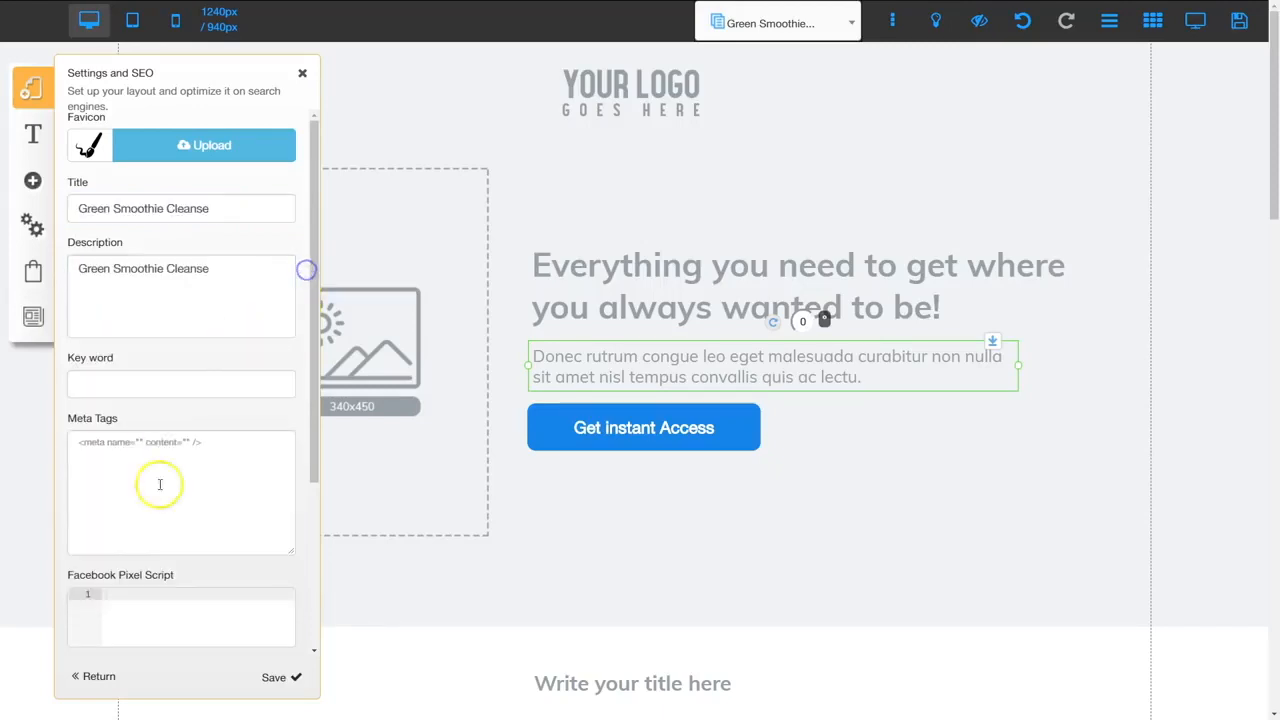
{"action": "left_click", "coordinate": [270, 679]}
{"action": "left_click", "coordinate": [118, 677]}
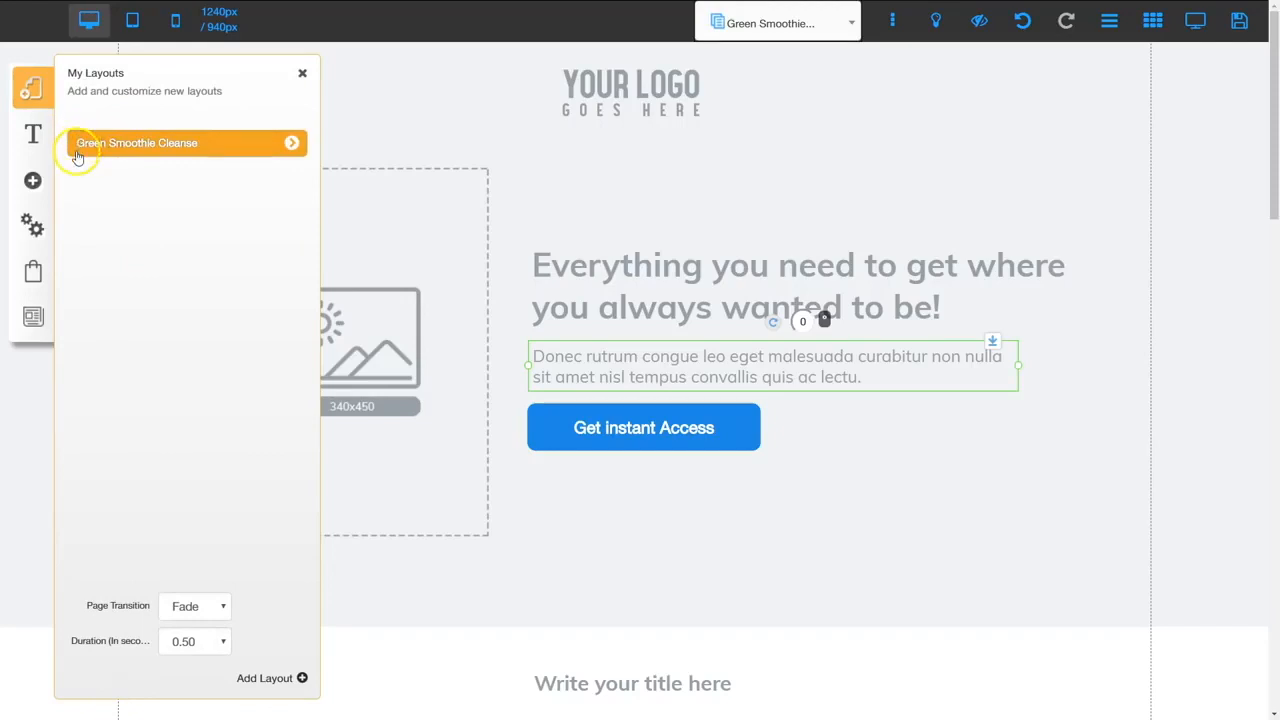
{"action": "left_click", "coordinate": [291, 145]}
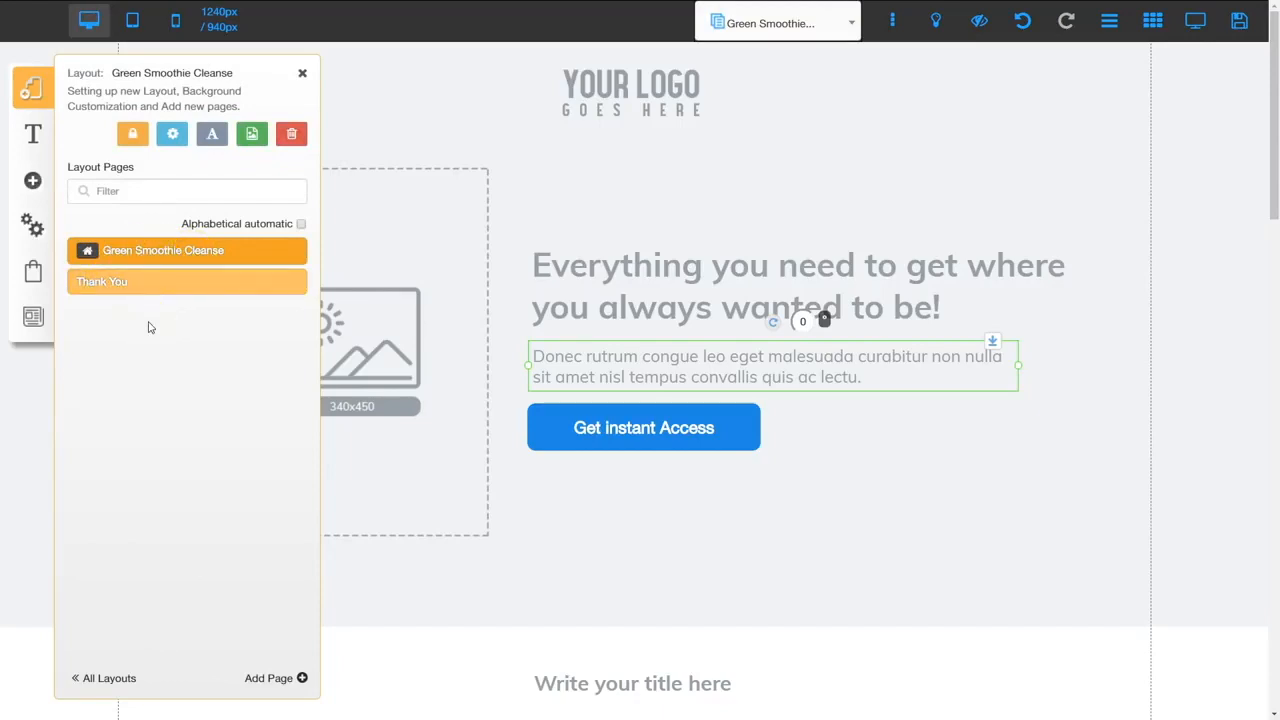
Close the layout pages list and save the branded Green Smoothie Cleanse sales page
{"action": "left_click", "coordinate": [302, 74]}
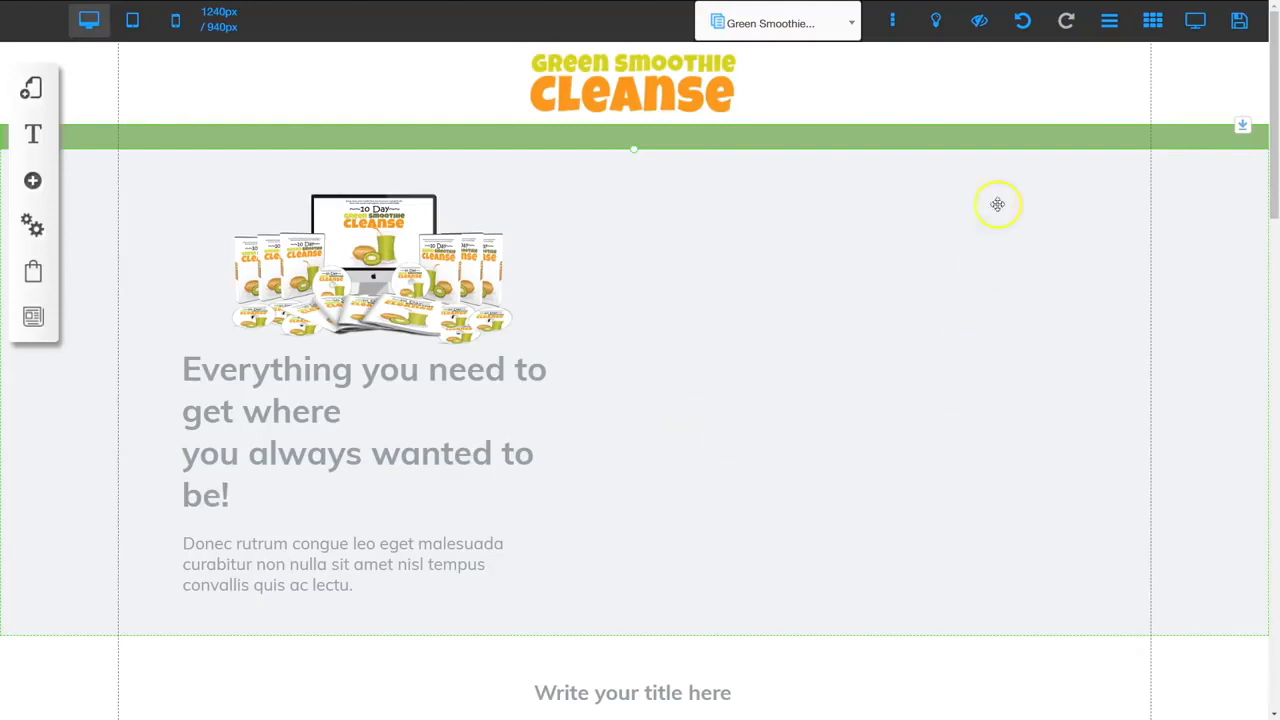
{"action": "left_click", "coordinate": [1239, 22]}
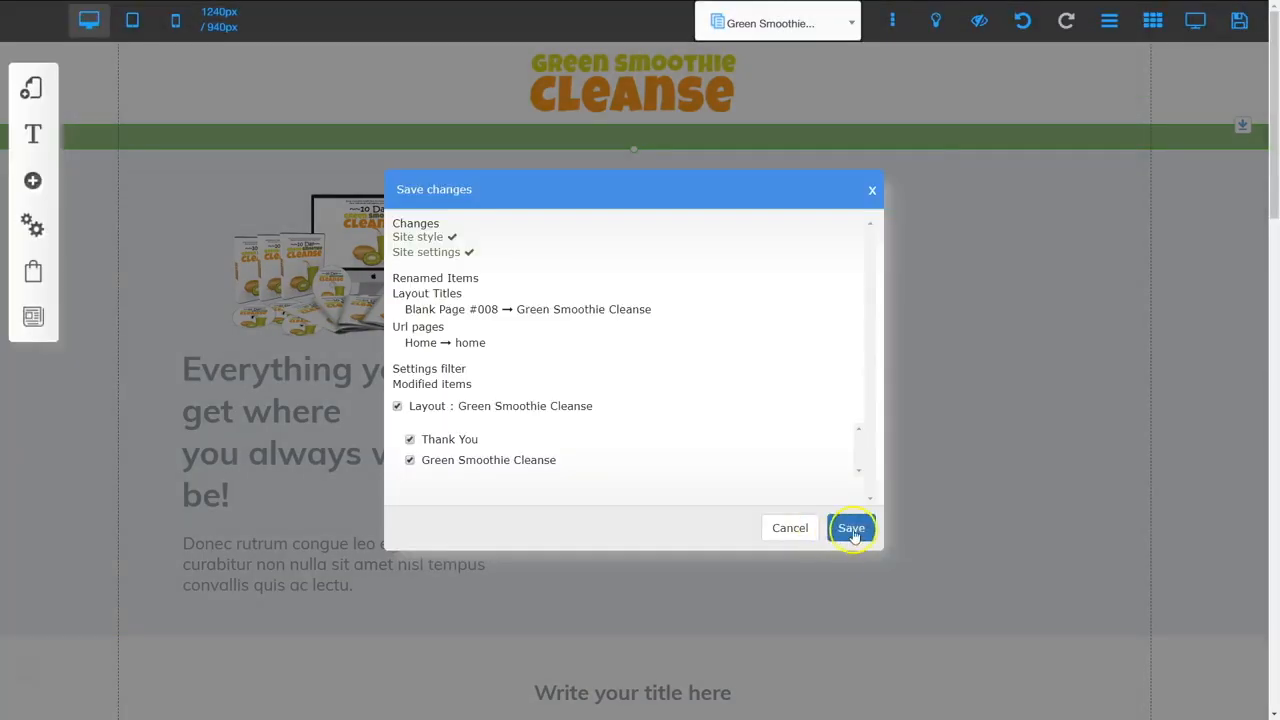
{"action": "left_click", "coordinate": [851, 528]}
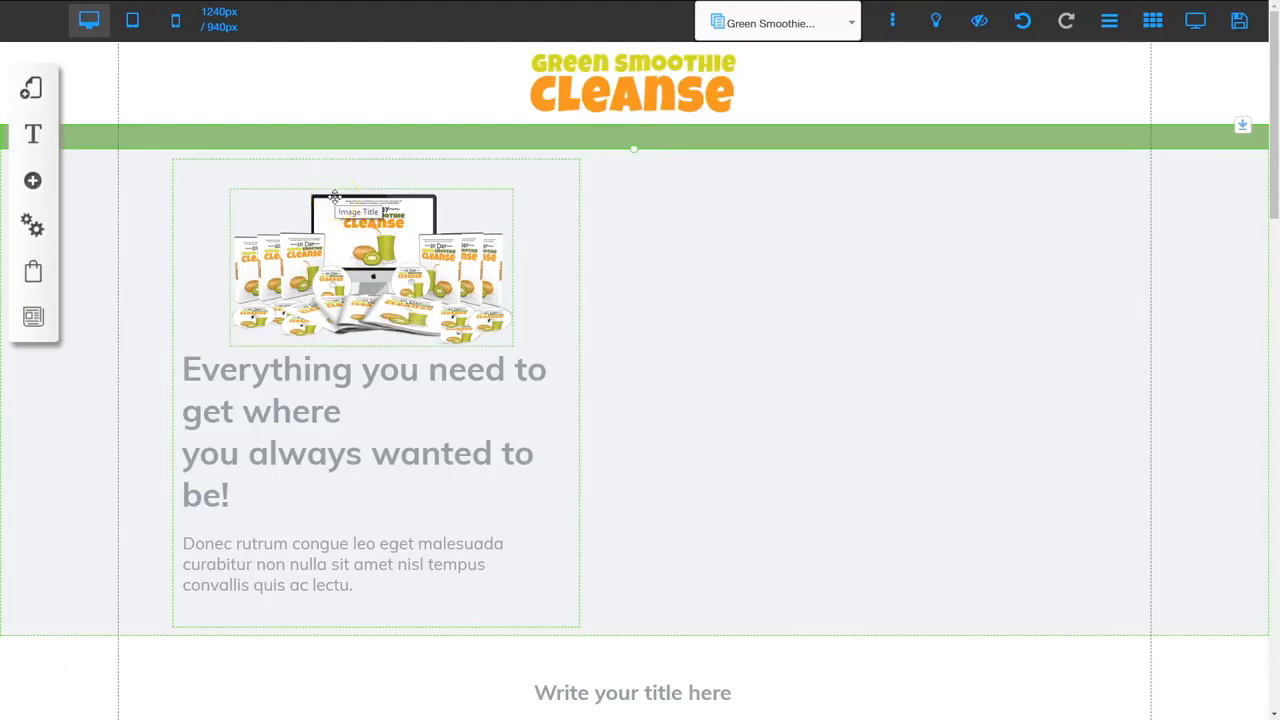
Enter the seller's PayPal e-mail in the Example payment account under Checkout and save it
{"action": "left_click", "coordinate": [33, 272]}
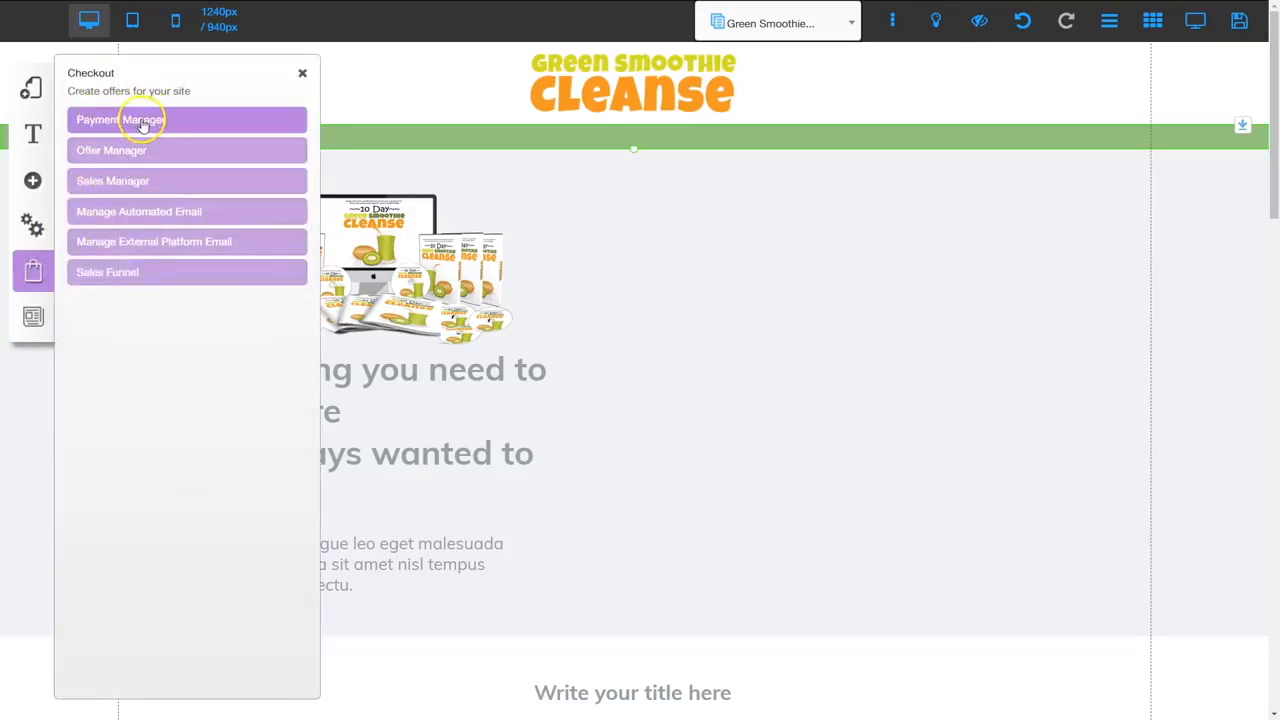
{"action": "left_click", "coordinate": [143, 121]}
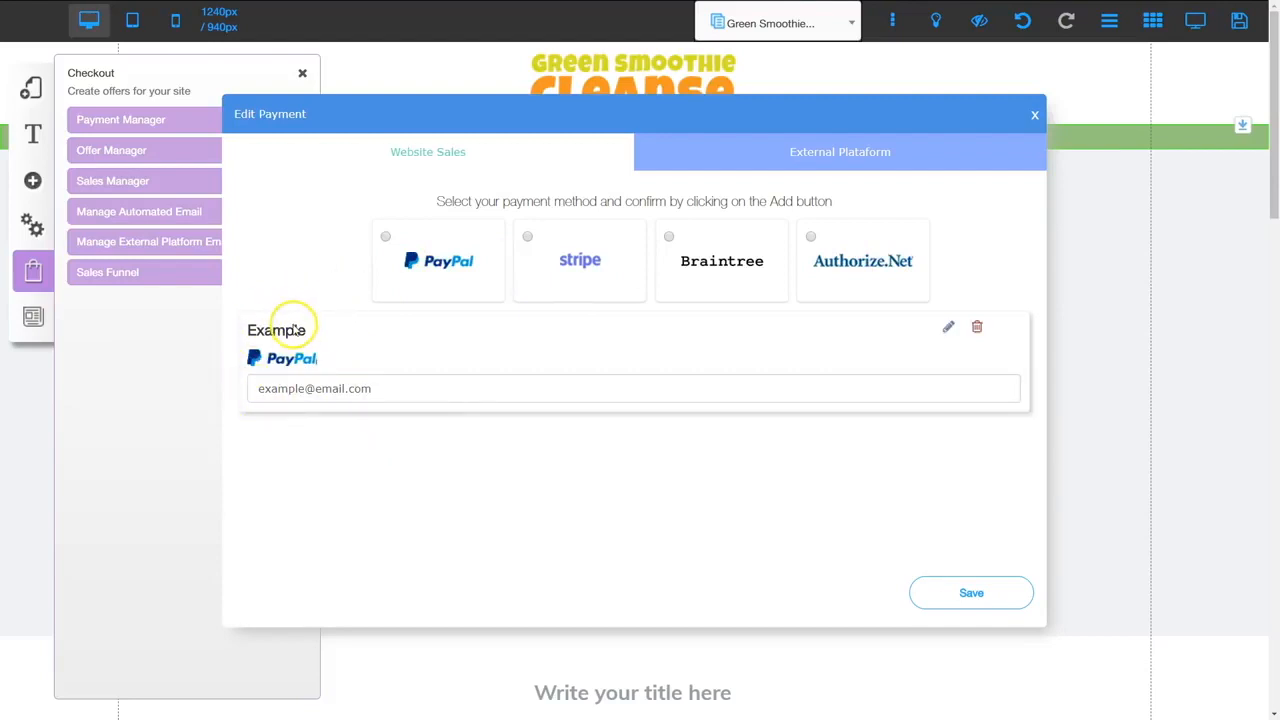
{"action": "left_click", "coordinate": [388, 390]}
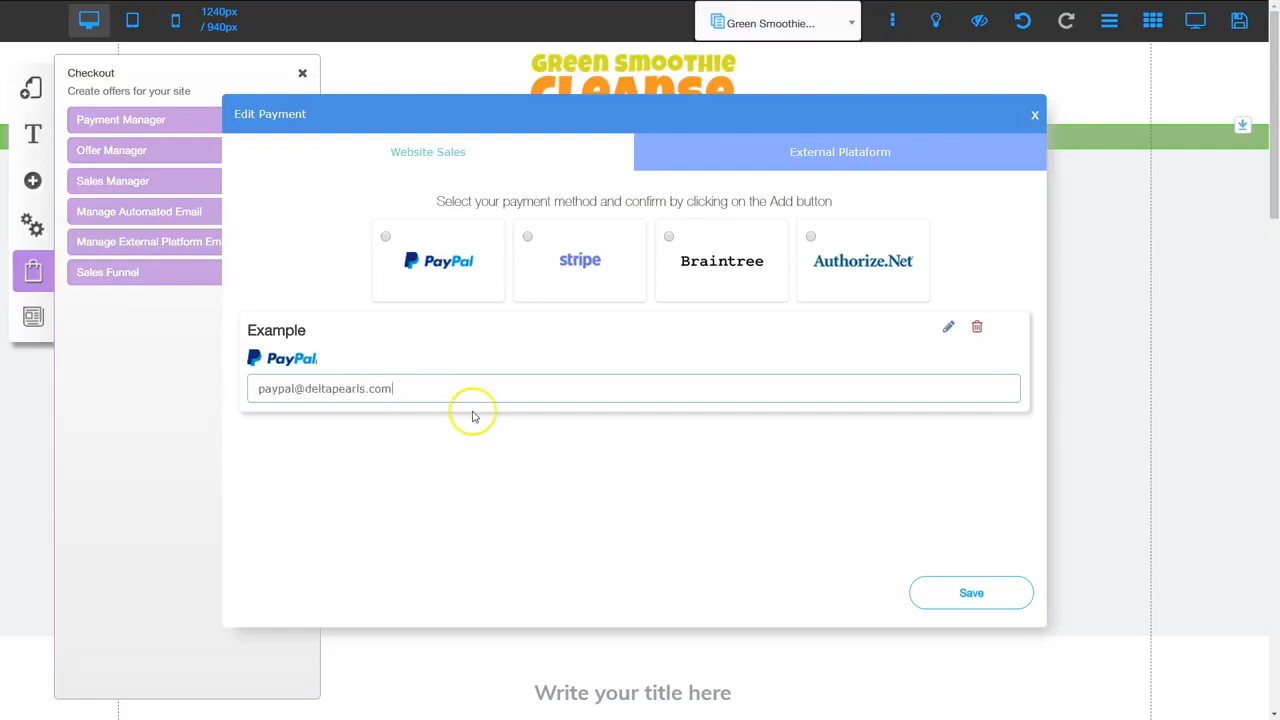
{"action": "left_click", "coordinate": [928, 592]}
{"action": "left_click", "coordinate": [712, 413]}
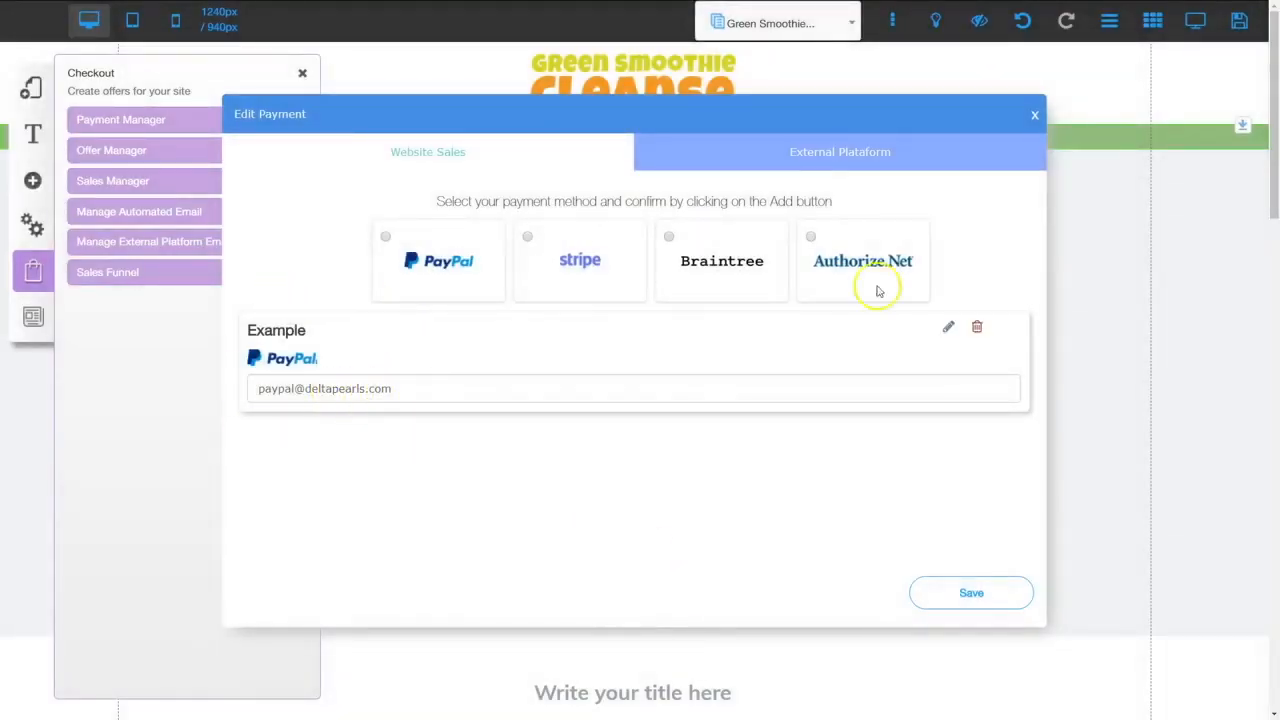
{"action": "left_click", "coordinate": [1034, 114]}
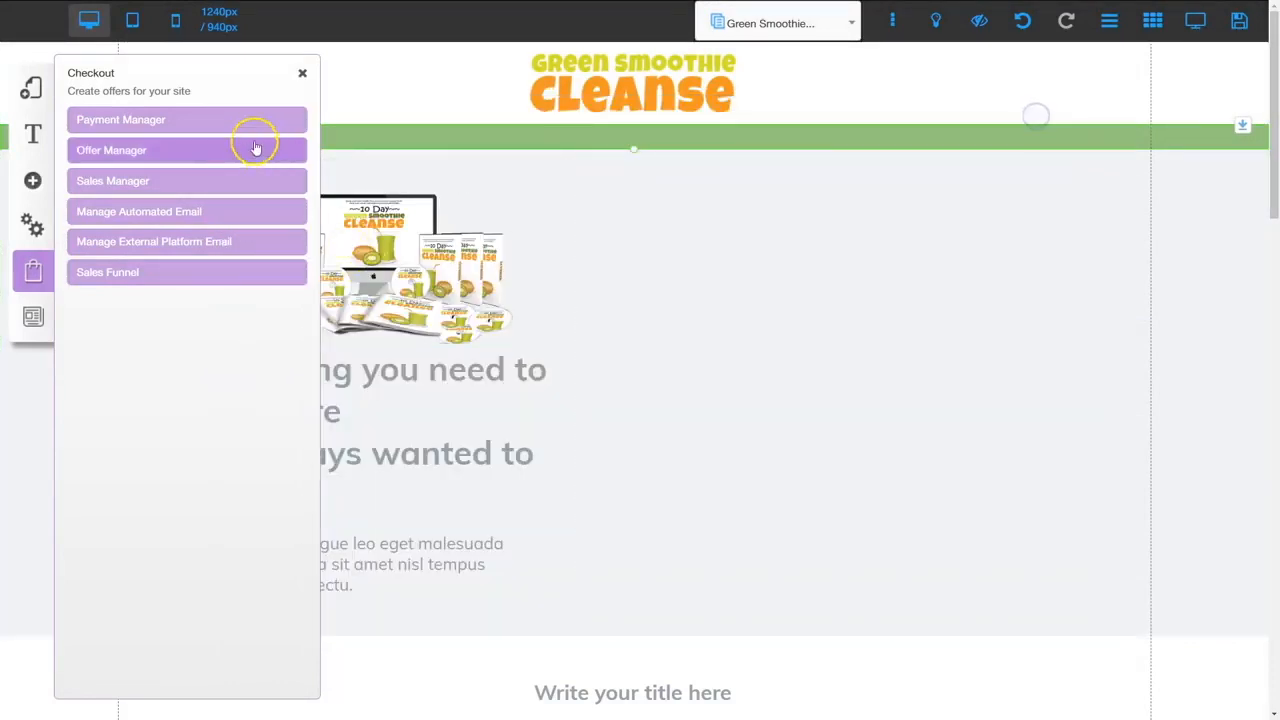
Delete the sample offer in Offer Manager and start a new offer
{"action": "left_click", "coordinate": [140, 150]}
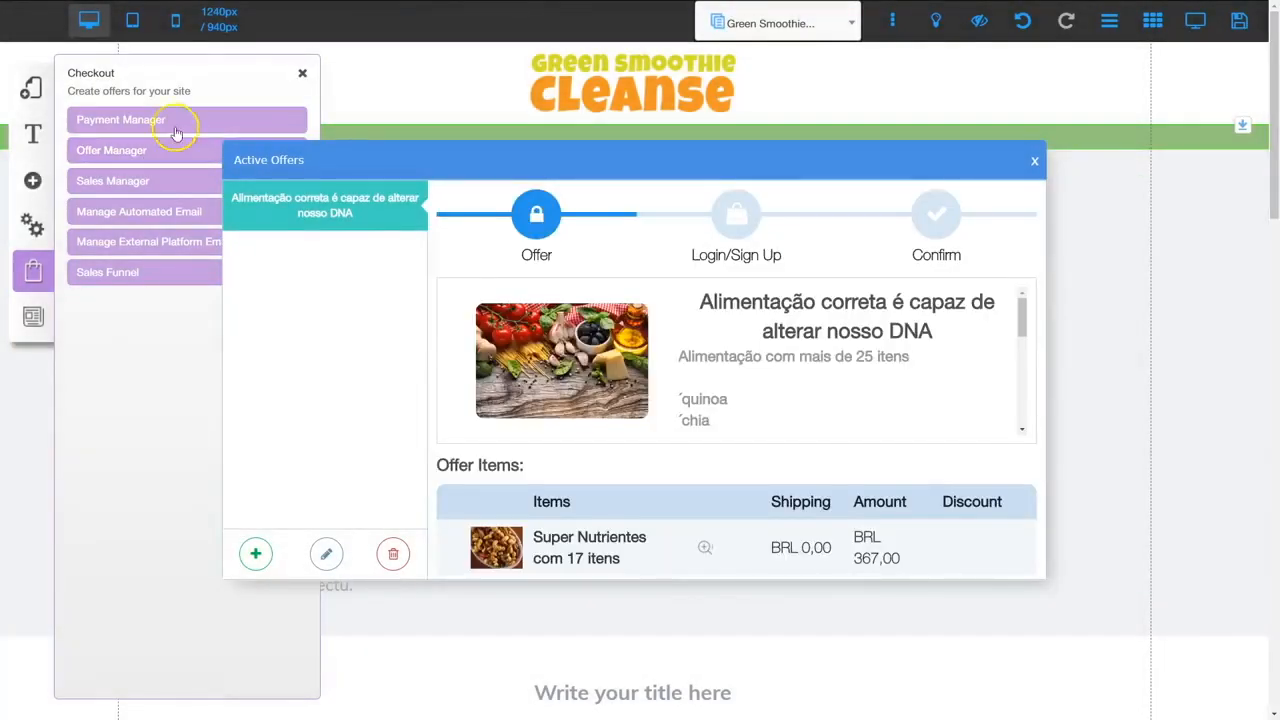
{"action": "left_click", "coordinate": [391, 556]}
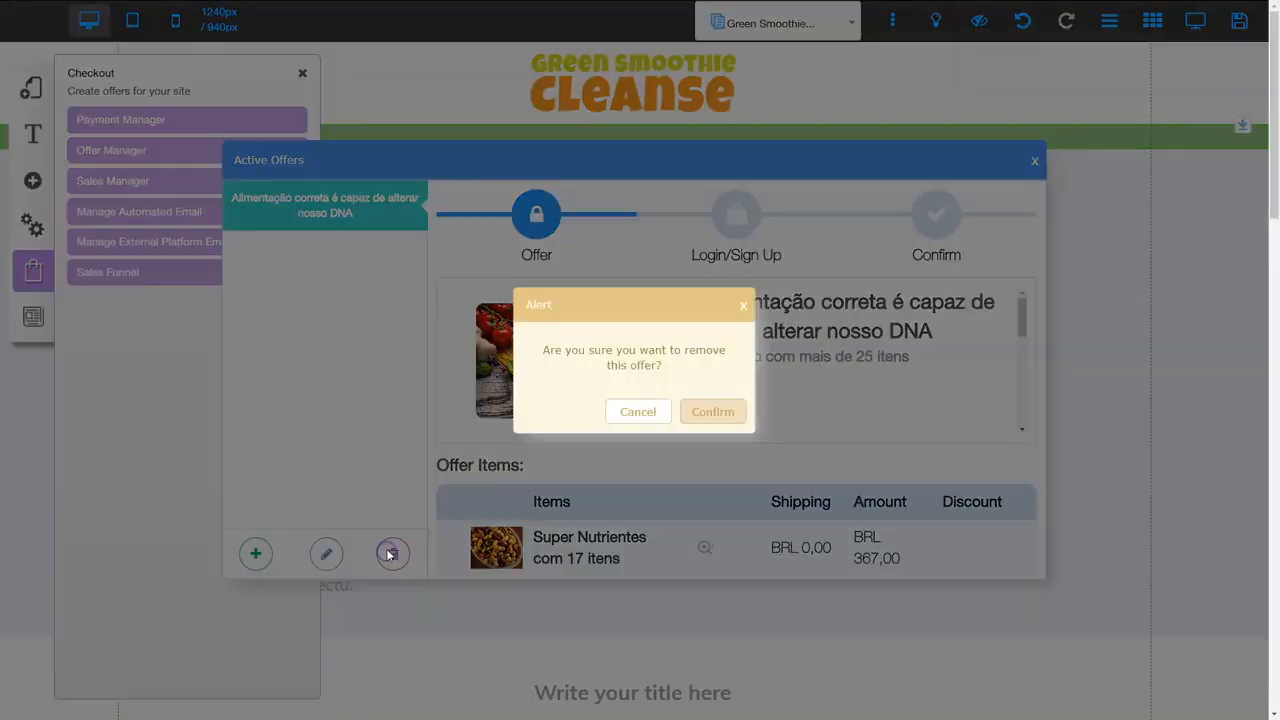
{"action": "left_click", "coordinate": [697, 415]}
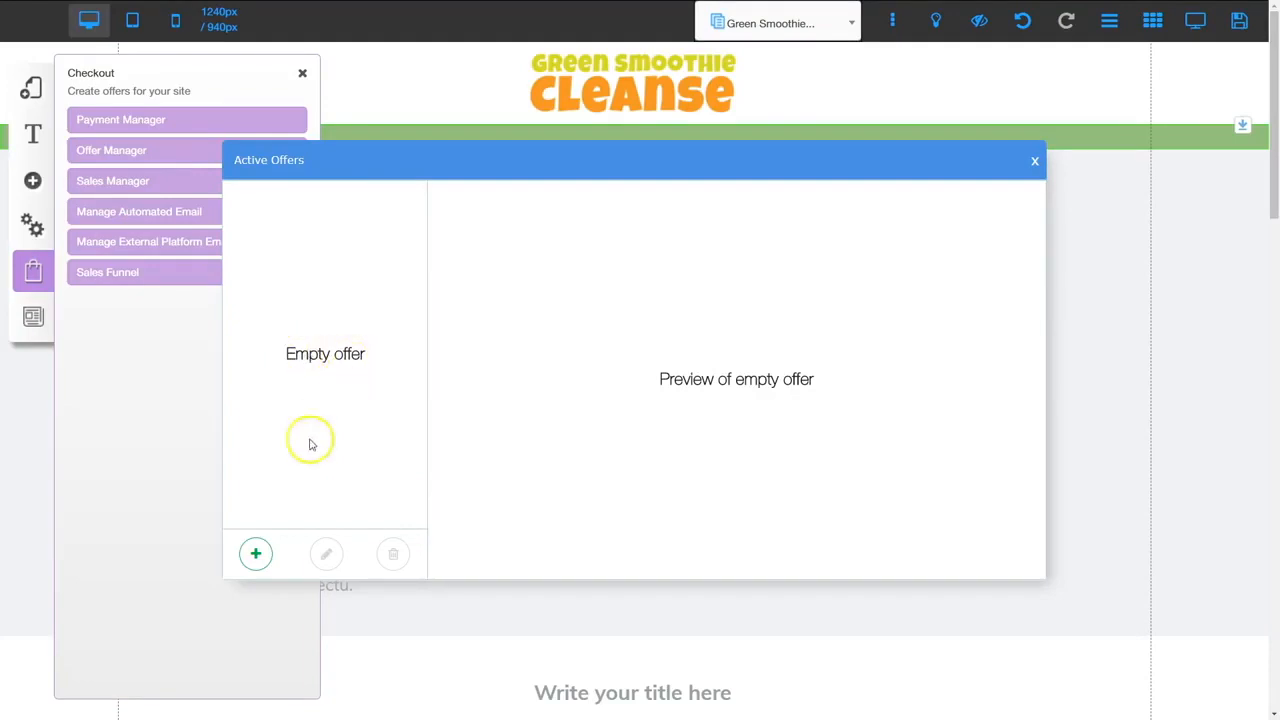
{"action": "left_click", "coordinate": [255, 553]}
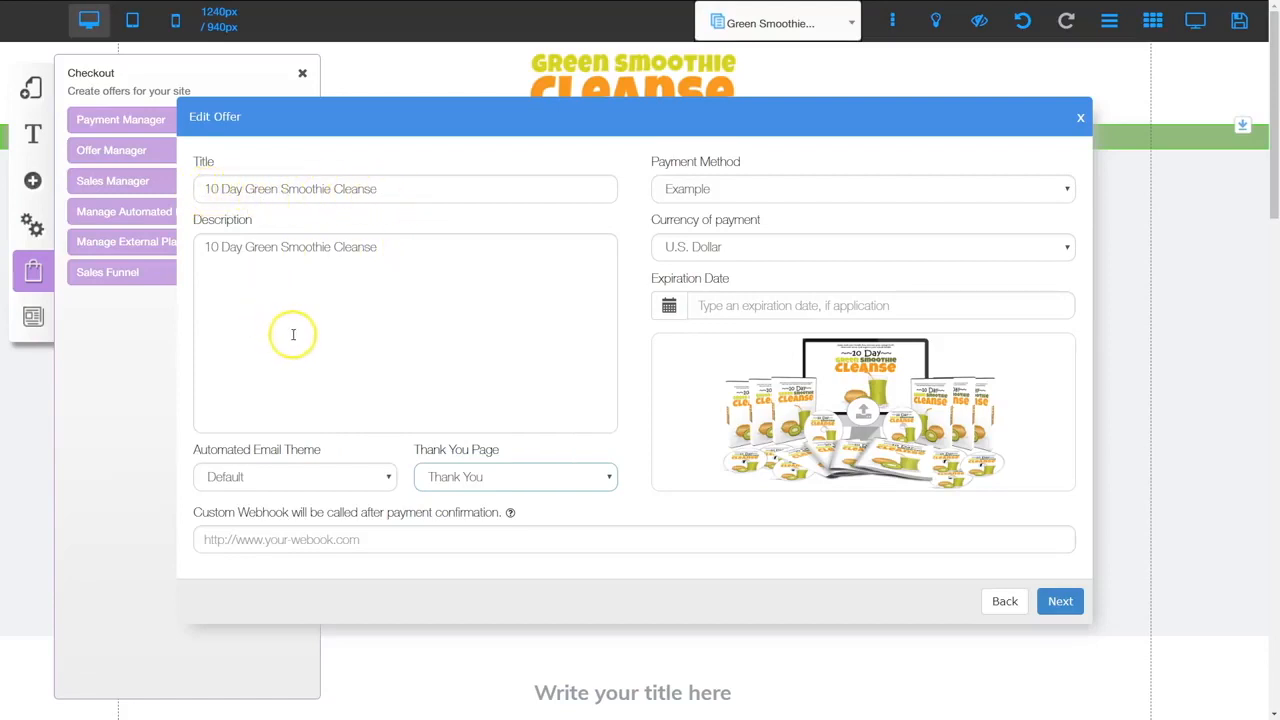
Give the offer the Example payment method and the Thank You page, then continue to its items
{"action": "left_click", "coordinate": [723, 190]}
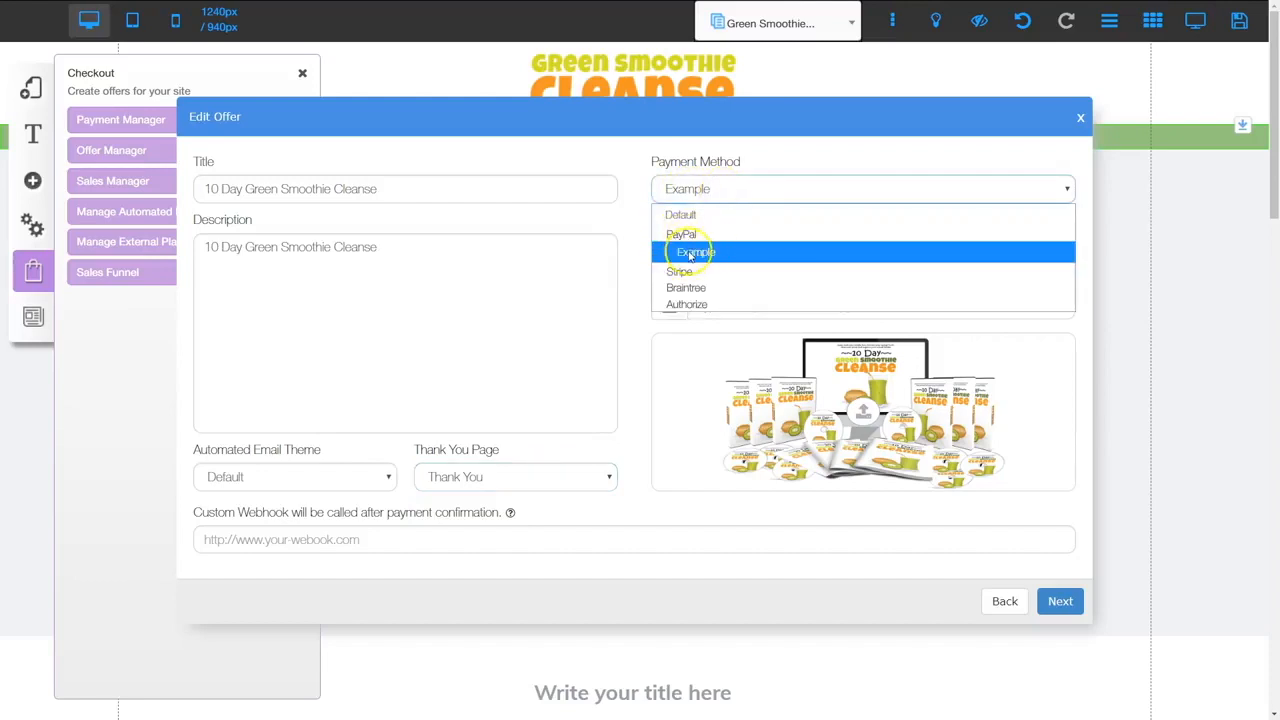
{"action": "left_click", "coordinate": [712, 252]}
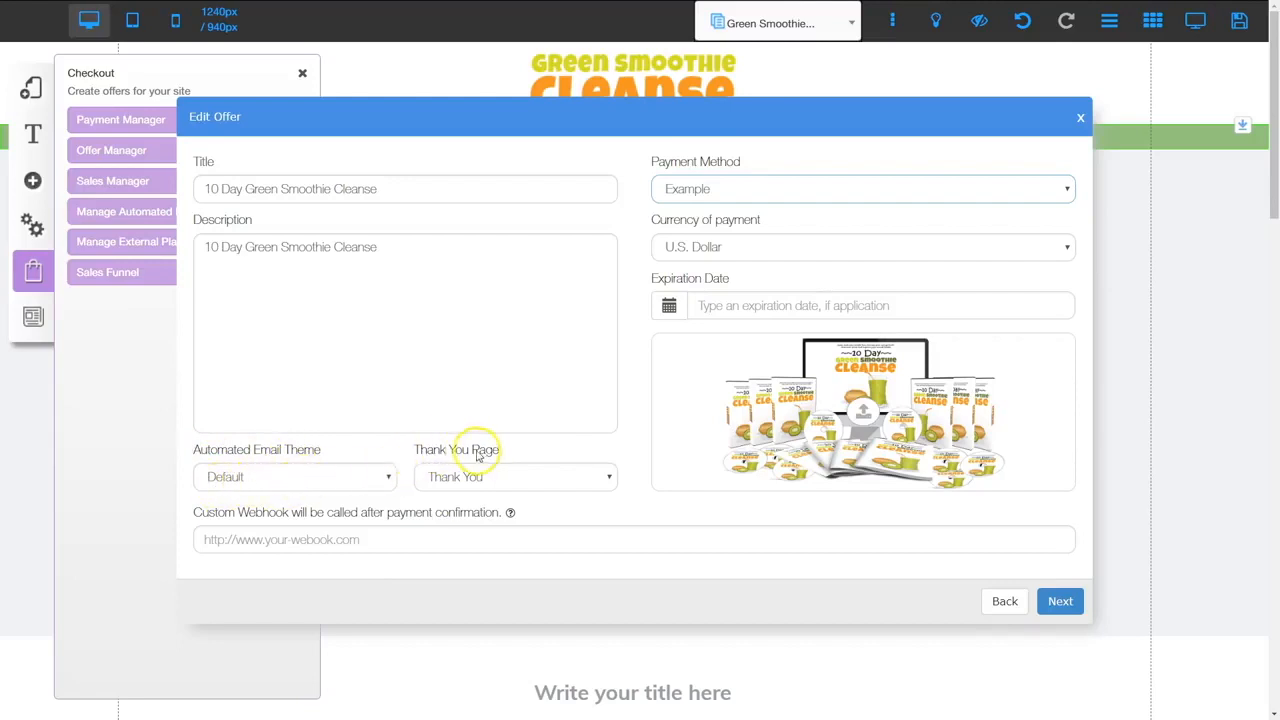
{"action": "left_click", "coordinate": [468, 484]}
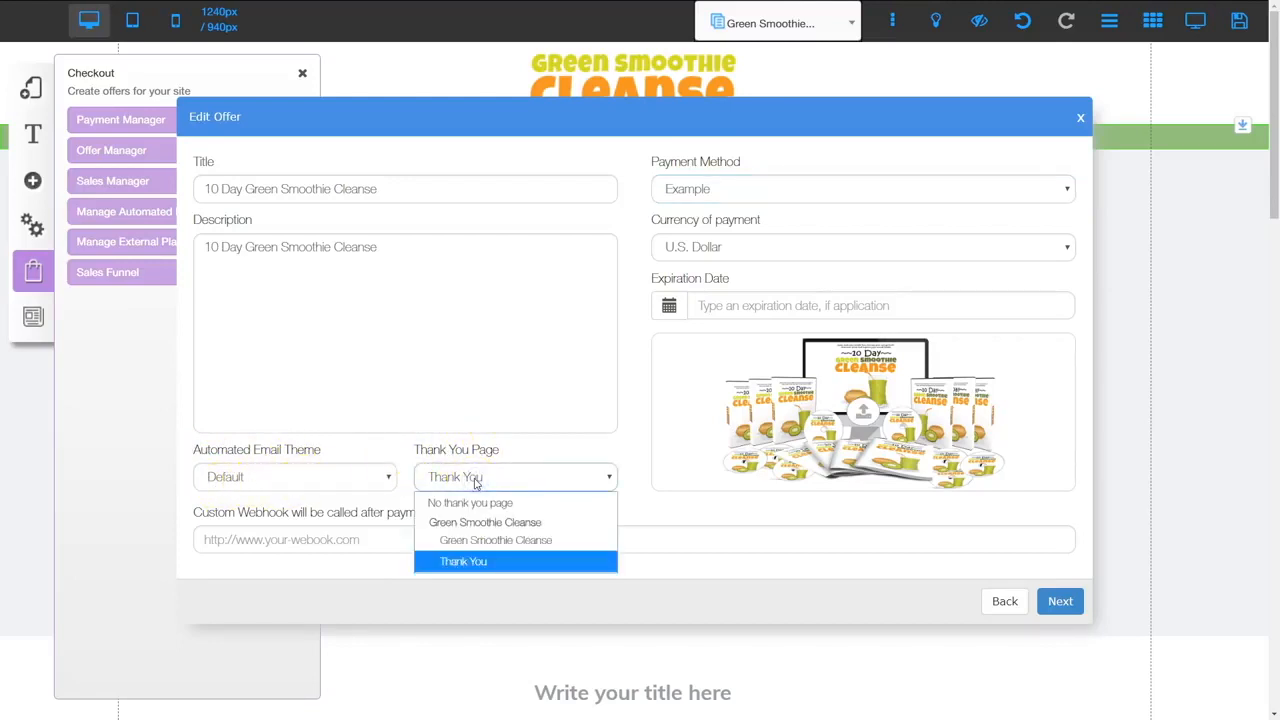
{"action": "left_click", "coordinate": [470, 566]}
{"action": "left_click", "coordinate": [476, 566]}
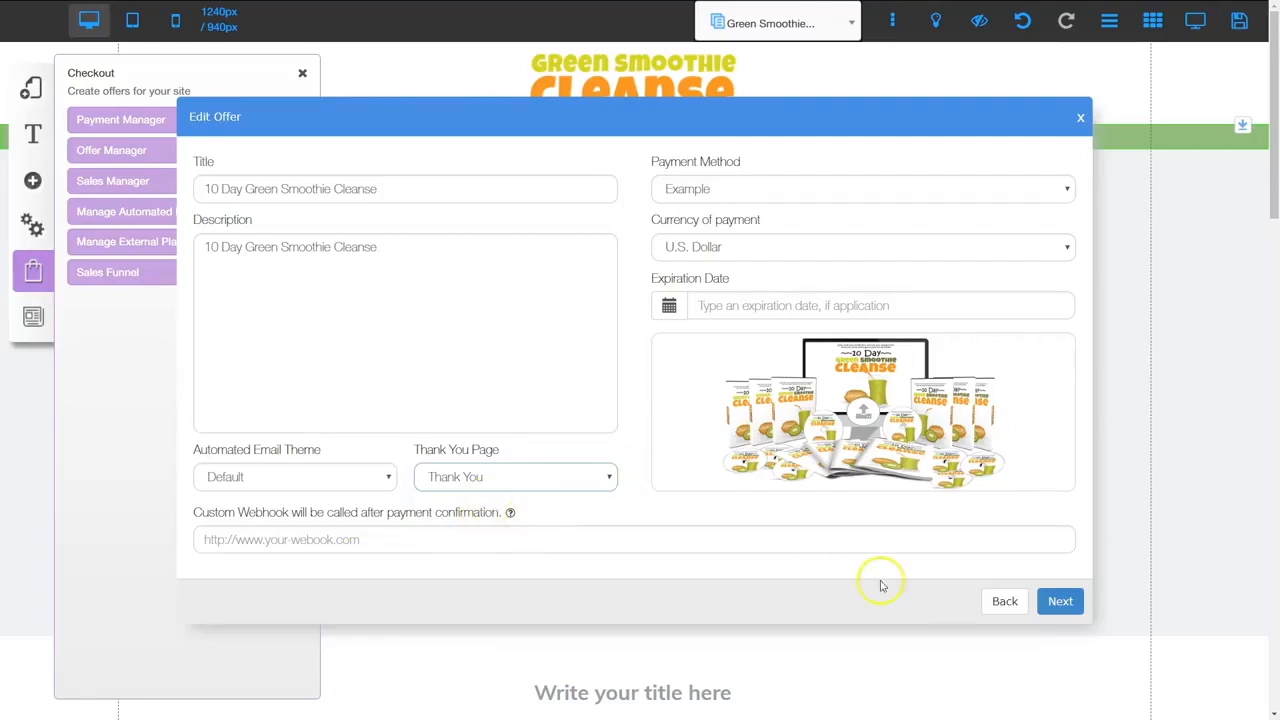
{"action": "left_click", "coordinate": [1070, 595]}
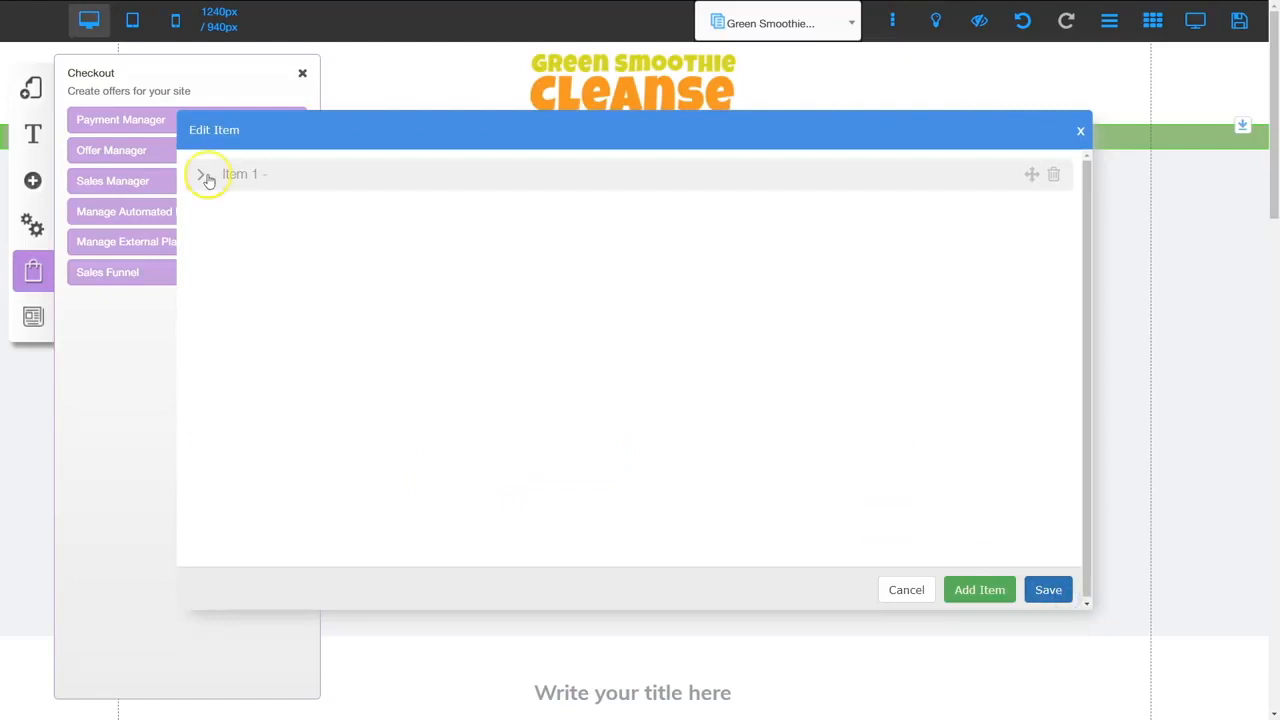
Fill in Item 1 as 10 Day Green Smoothie Cleanse at USD 0.05, save the offer, and close Active Offers
{"action": "left_click", "coordinate": [278, 176]}
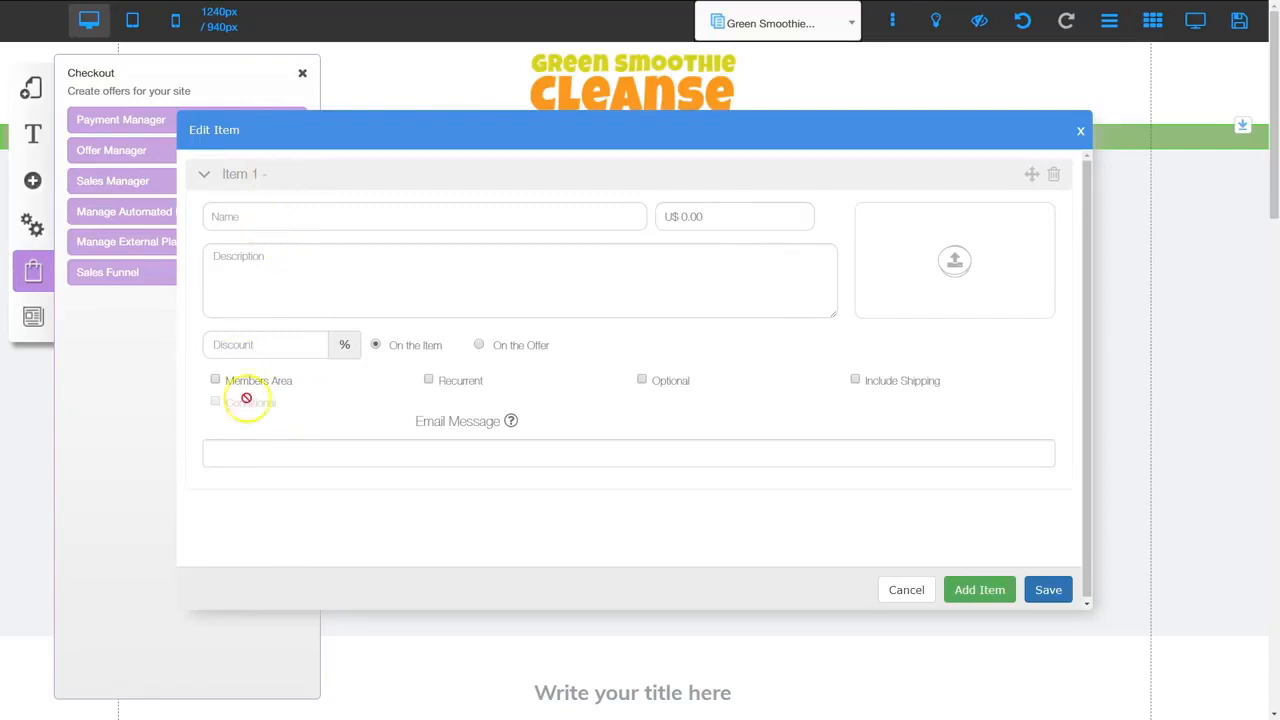
{"action": "left_click", "coordinate": [308, 216]}
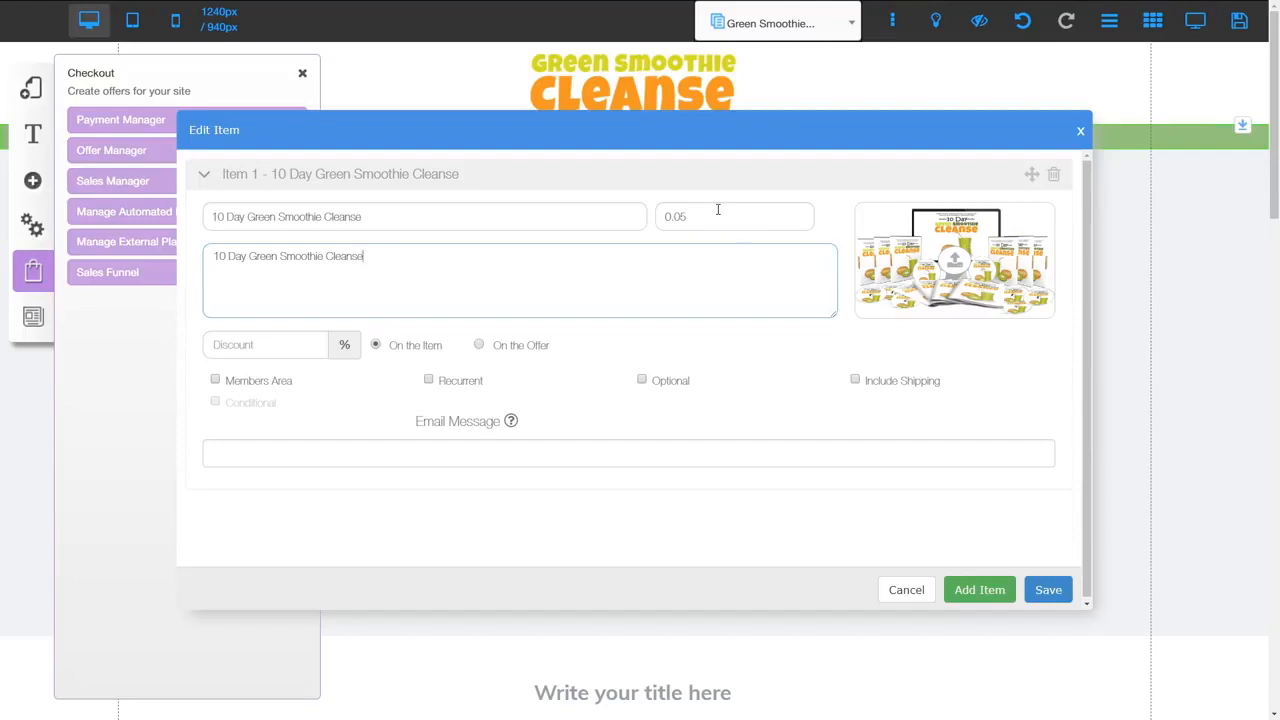
{"action": "left_click", "coordinate": [161, 367]}
{"action": "left_click", "coordinate": [1050, 590]}
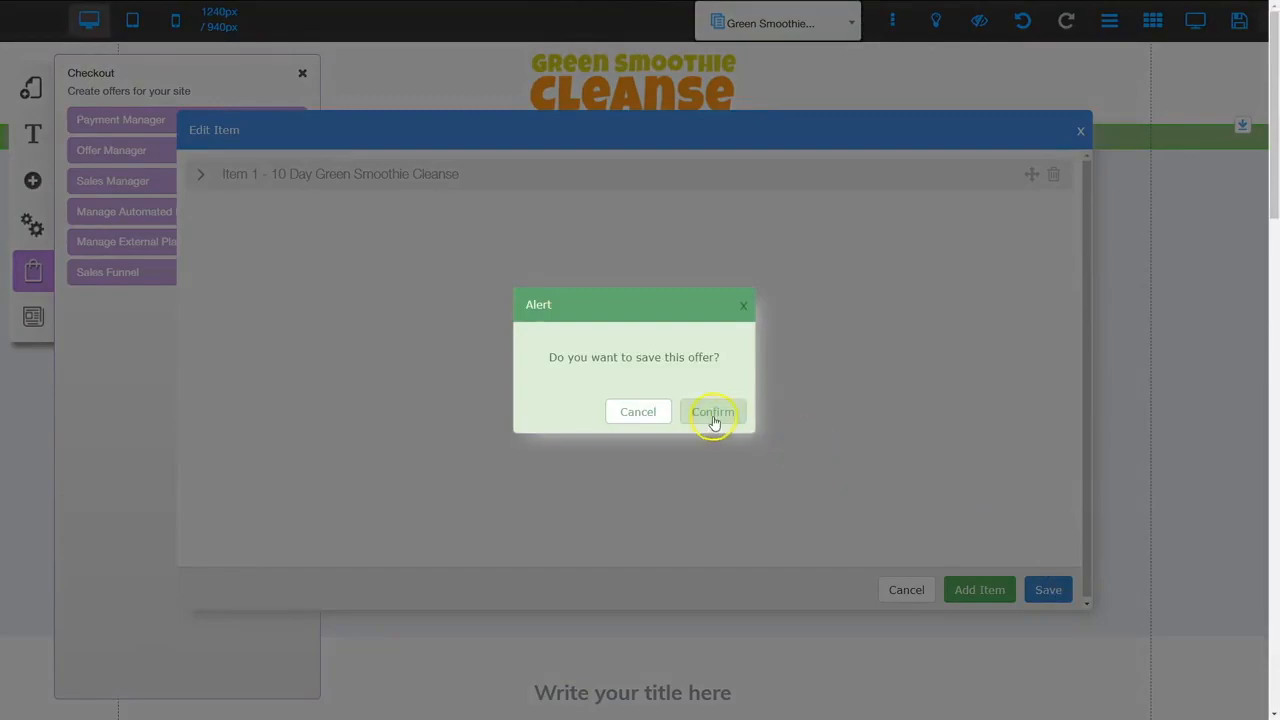
{"action": "left_click", "coordinate": [711, 416]}
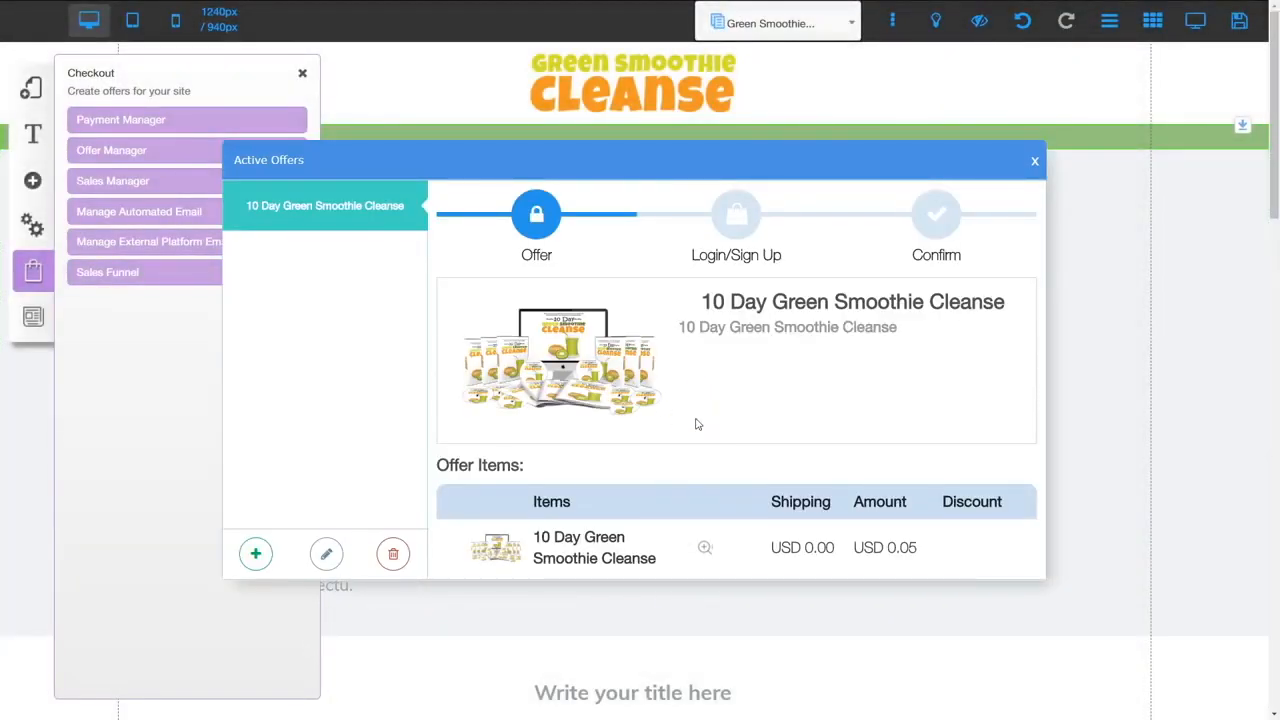
{"action": "left_click", "coordinate": [1036, 163]}
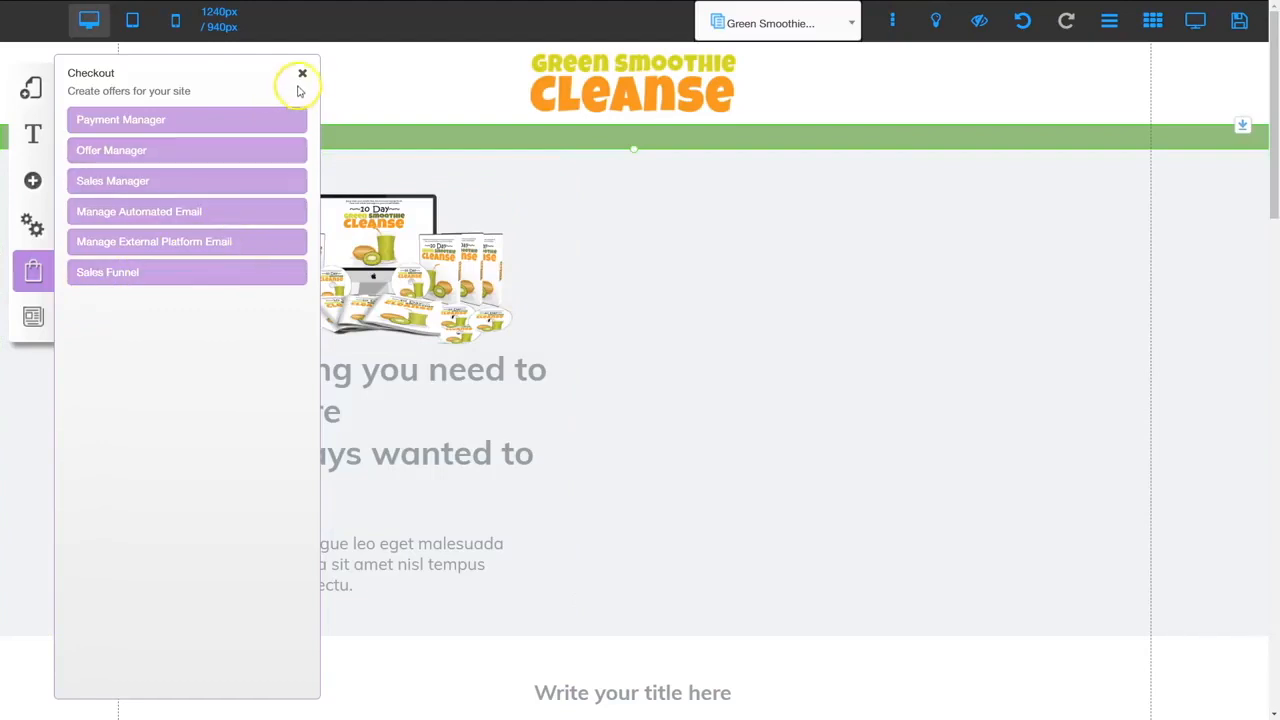
Insert a Steps 2-checkout form linked to the 10 Day Green Smoothie Cleanse offer at the hero's right
{"action": "left_click", "coordinate": [302, 76]}
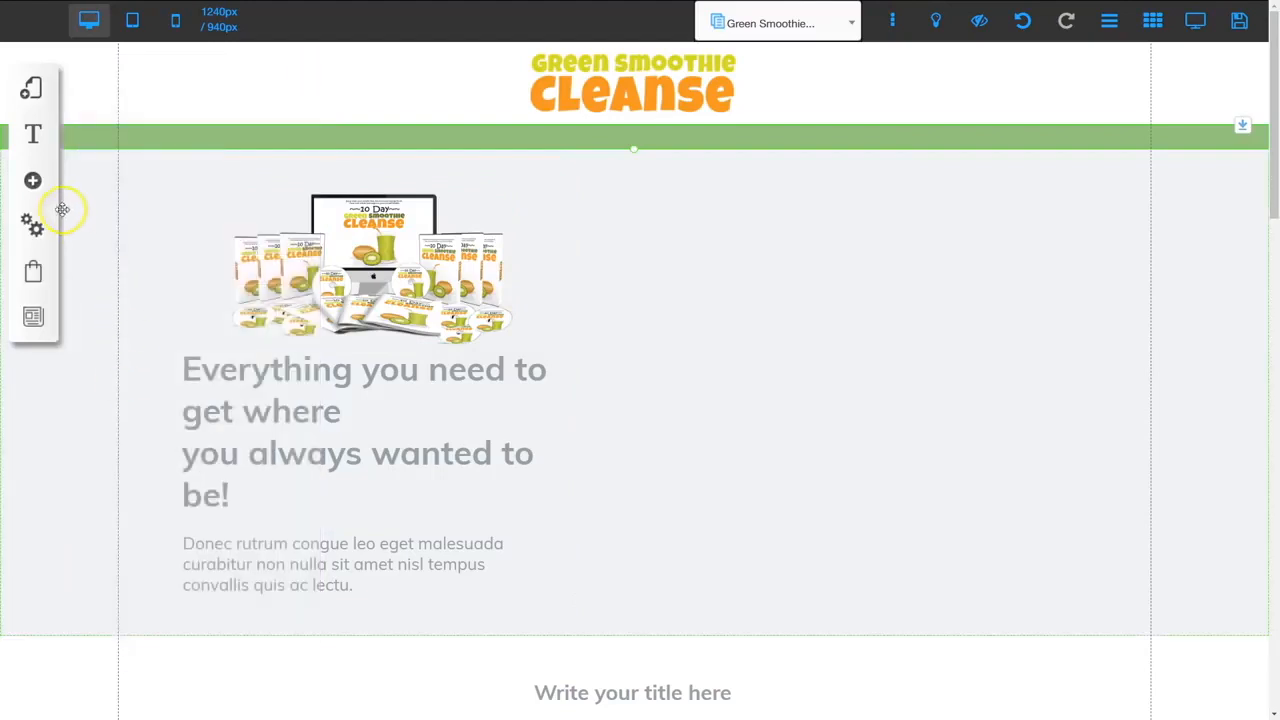
{"action": "left_click", "coordinate": [33, 181]}
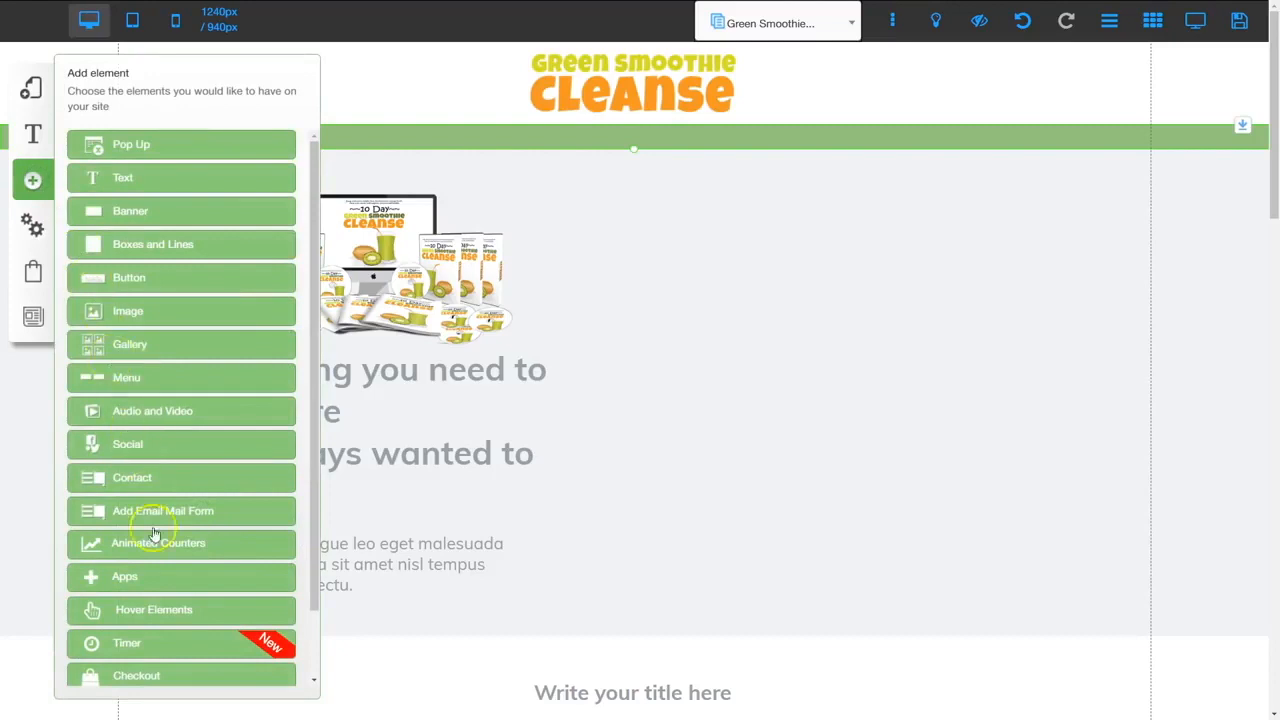
{"action": "scroll", "coordinate": [170, 625], "scroll_direction": "down", "scroll_amount": 2}
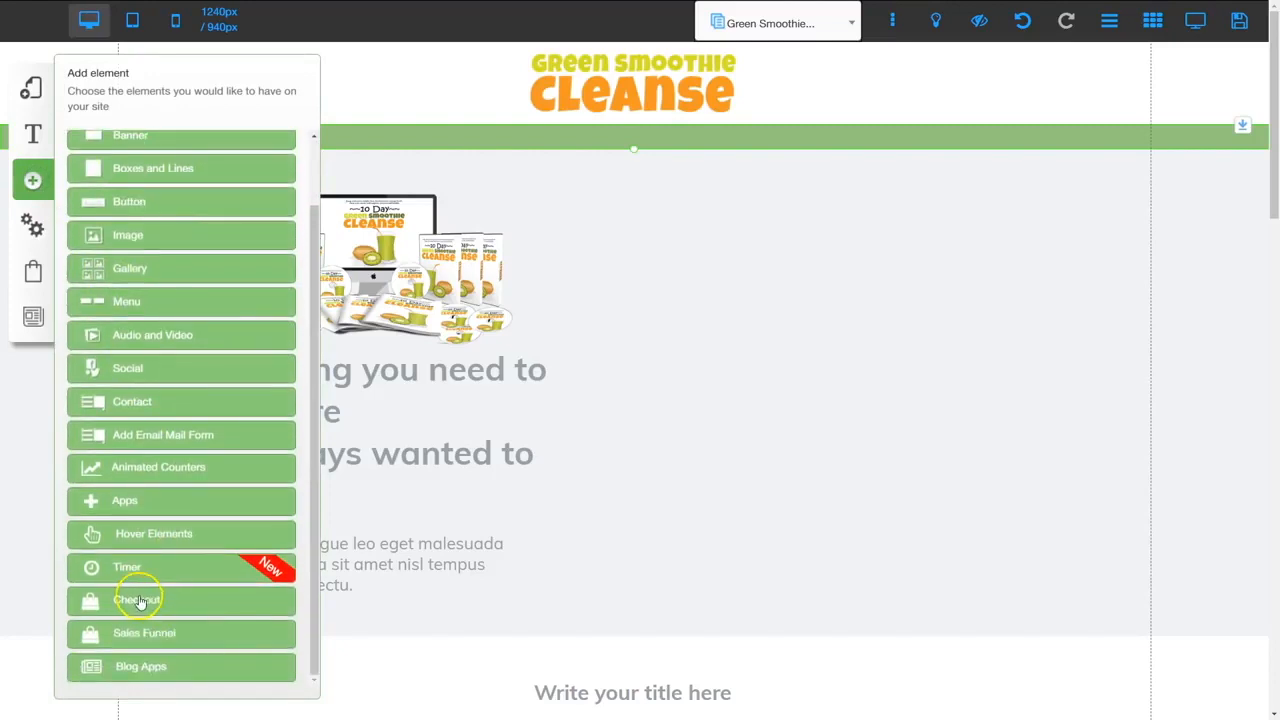
{"action": "left_click", "coordinate": [140, 601]}
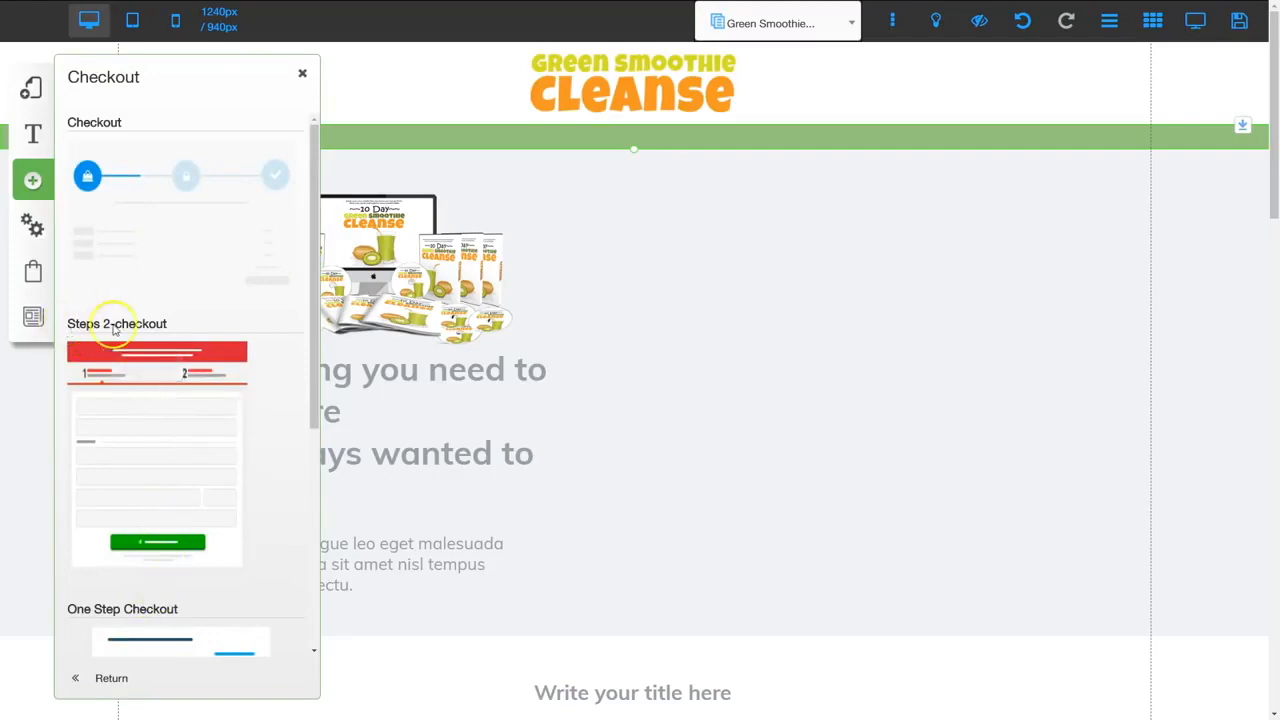
{"action": "left_click", "coordinate": [155, 449]}
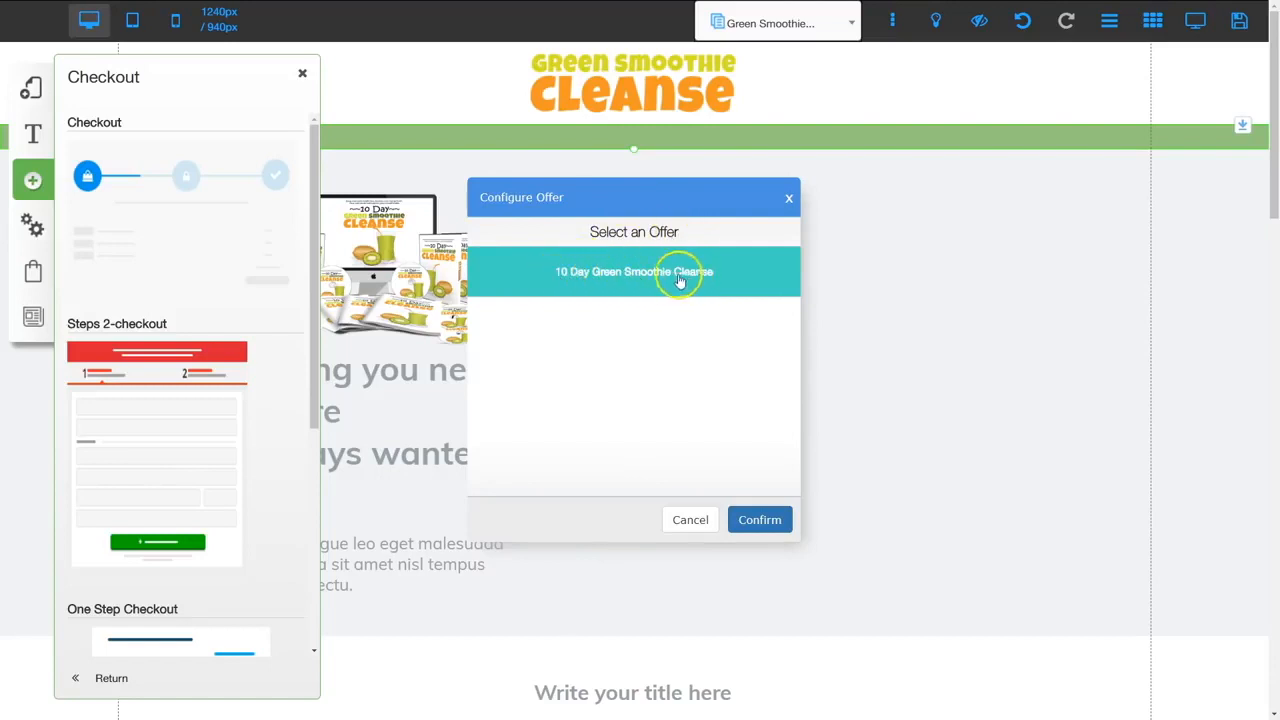
{"action": "left_click", "coordinate": [759, 519]}
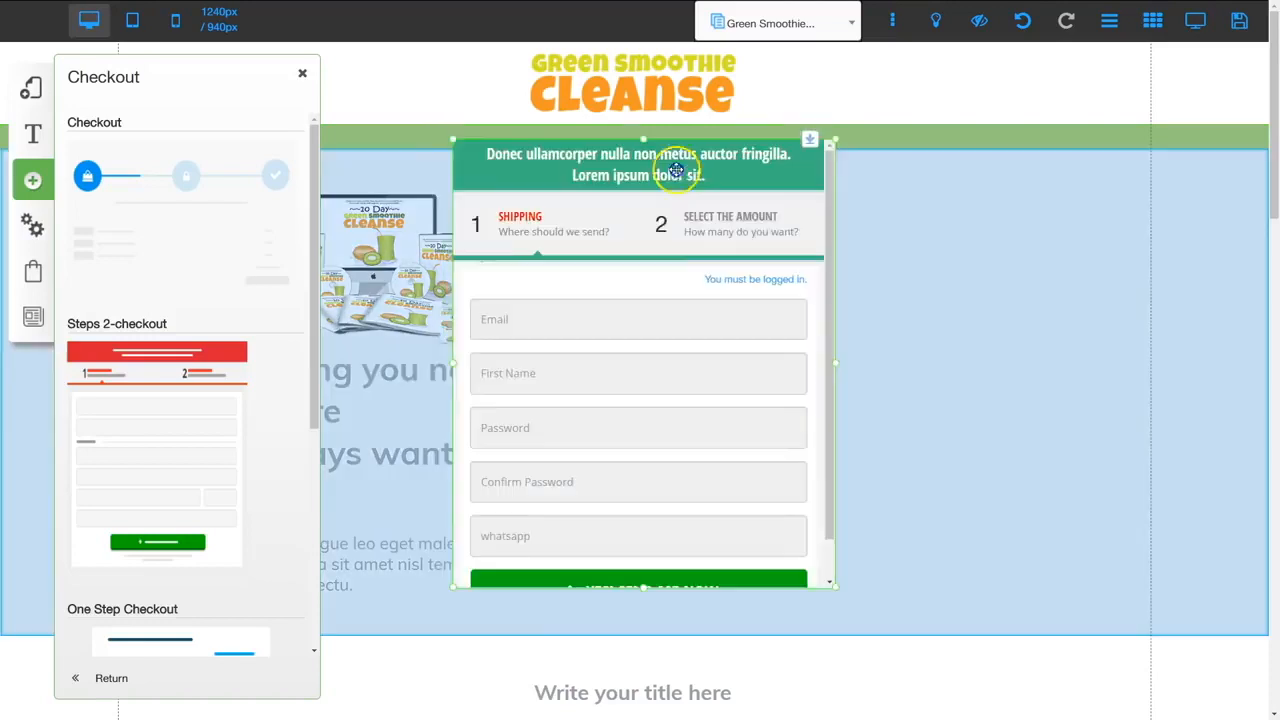
{"action": "left_click_drag", "start_coordinate": [676, 171], "coordinate": [924, 177]}
Widen the hero's checkout form and bring up its Configure appearance settings
{"action": "left_click", "coordinate": [926, 523]}
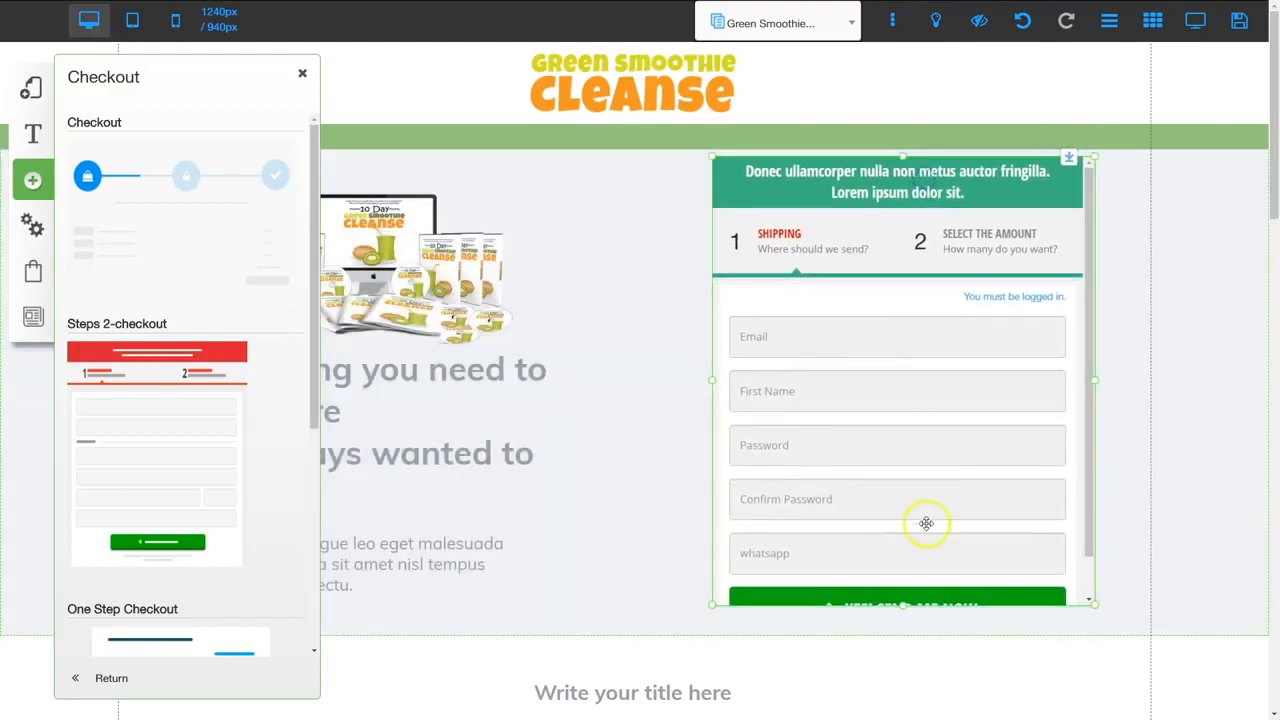
{"action": "left_click_drag", "start_coordinate": [1104, 384], "coordinate": [1140, 389]}
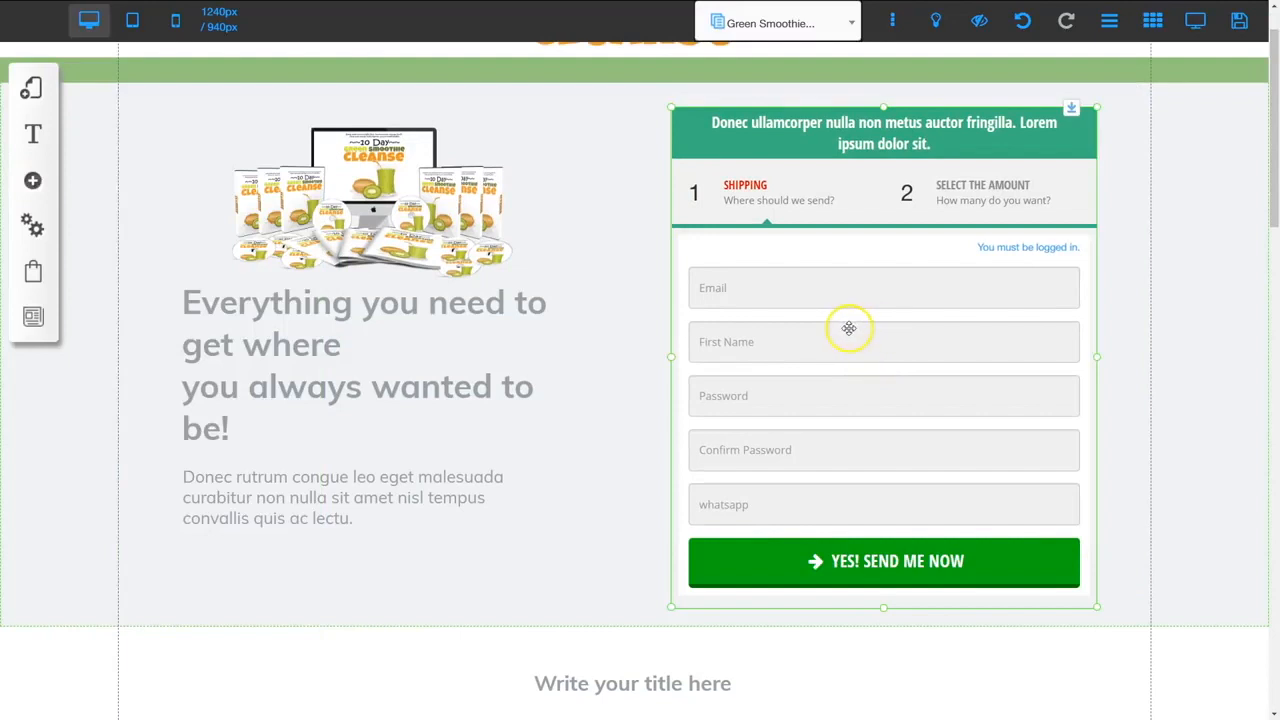
{"action": "right_click", "coordinate": [849, 328]}
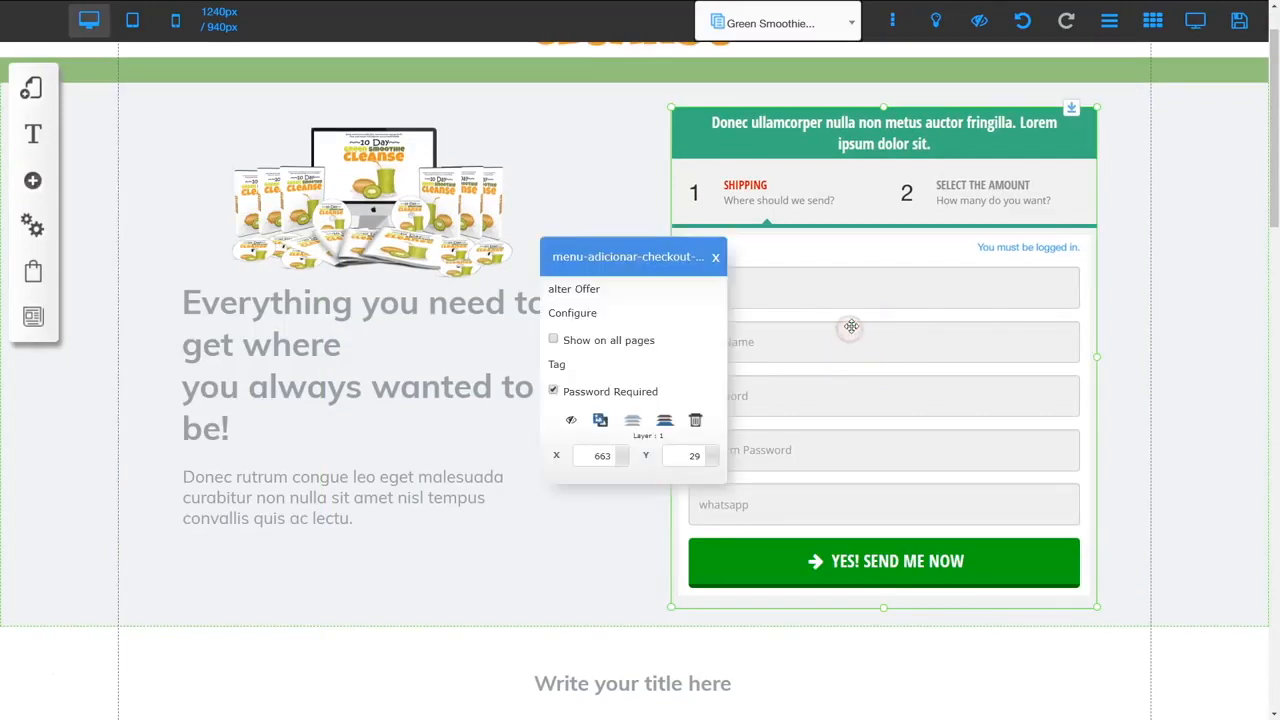
{"action": "left_click", "coordinate": [574, 313]}
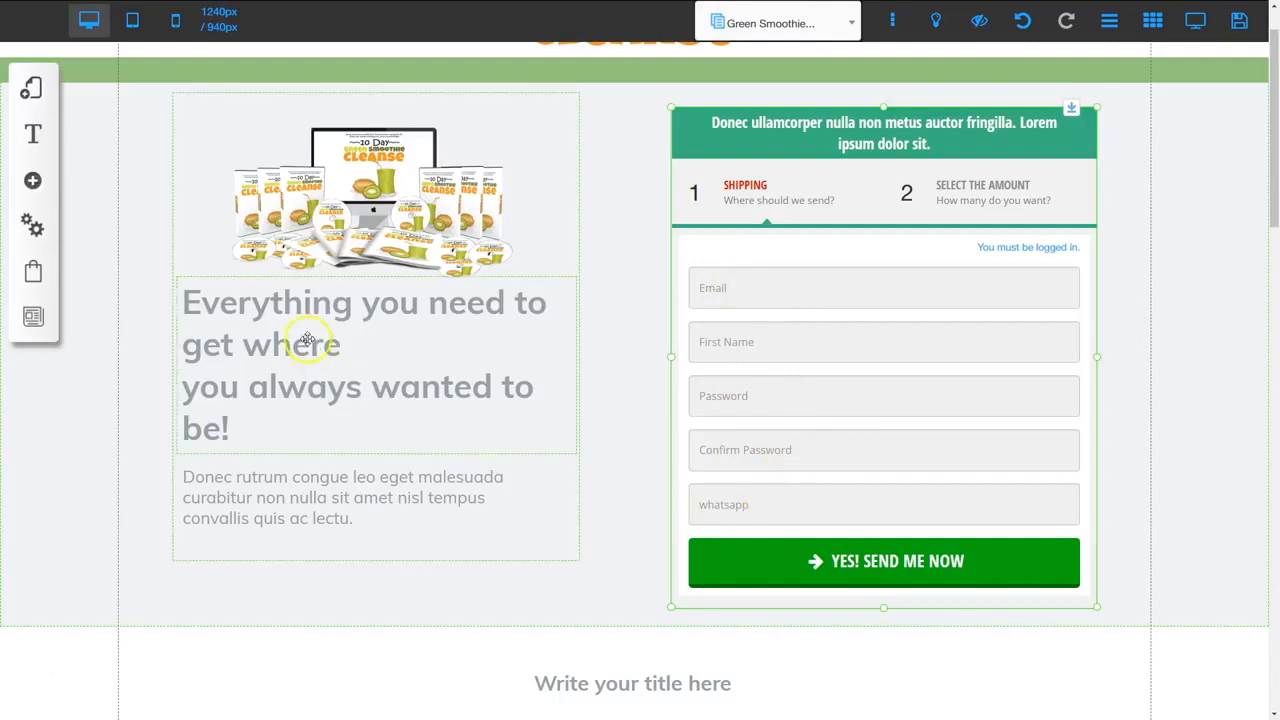
Delete both whatsapp rows from the User management registration custom fields
{"action": "left_click", "coordinate": [33, 227]}
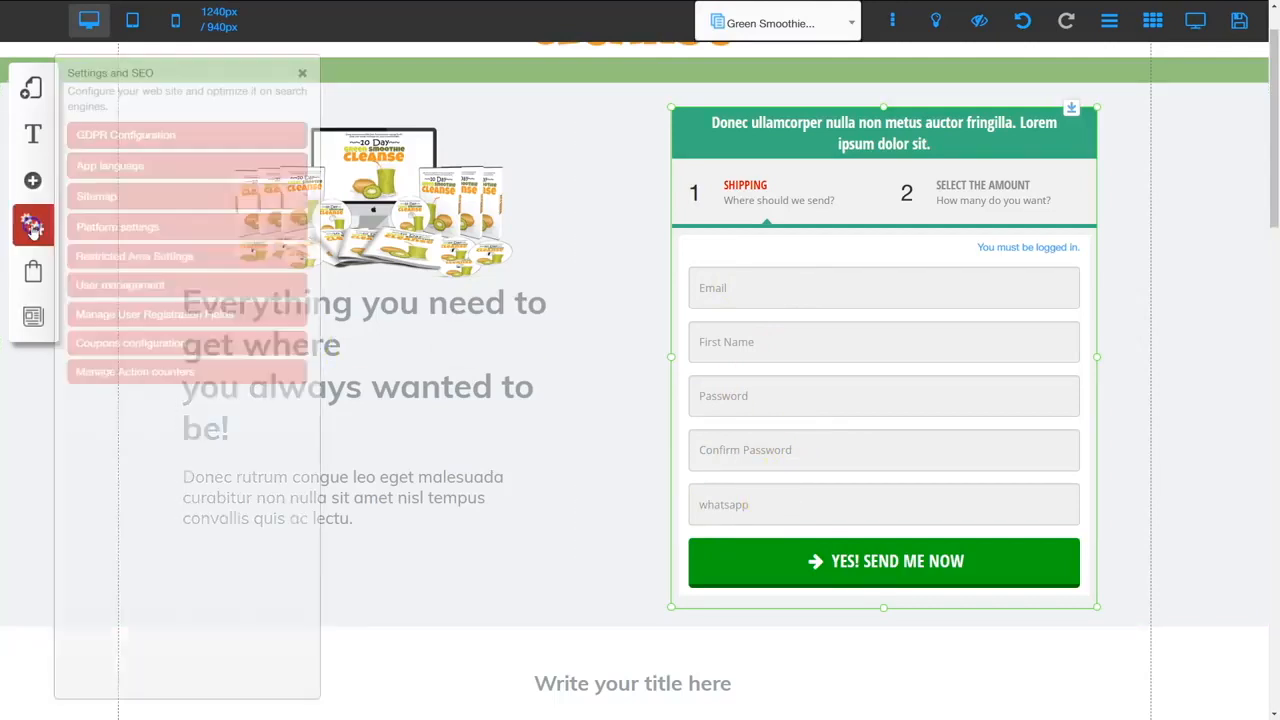
{"action": "left_click", "coordinate": [115, 287]}
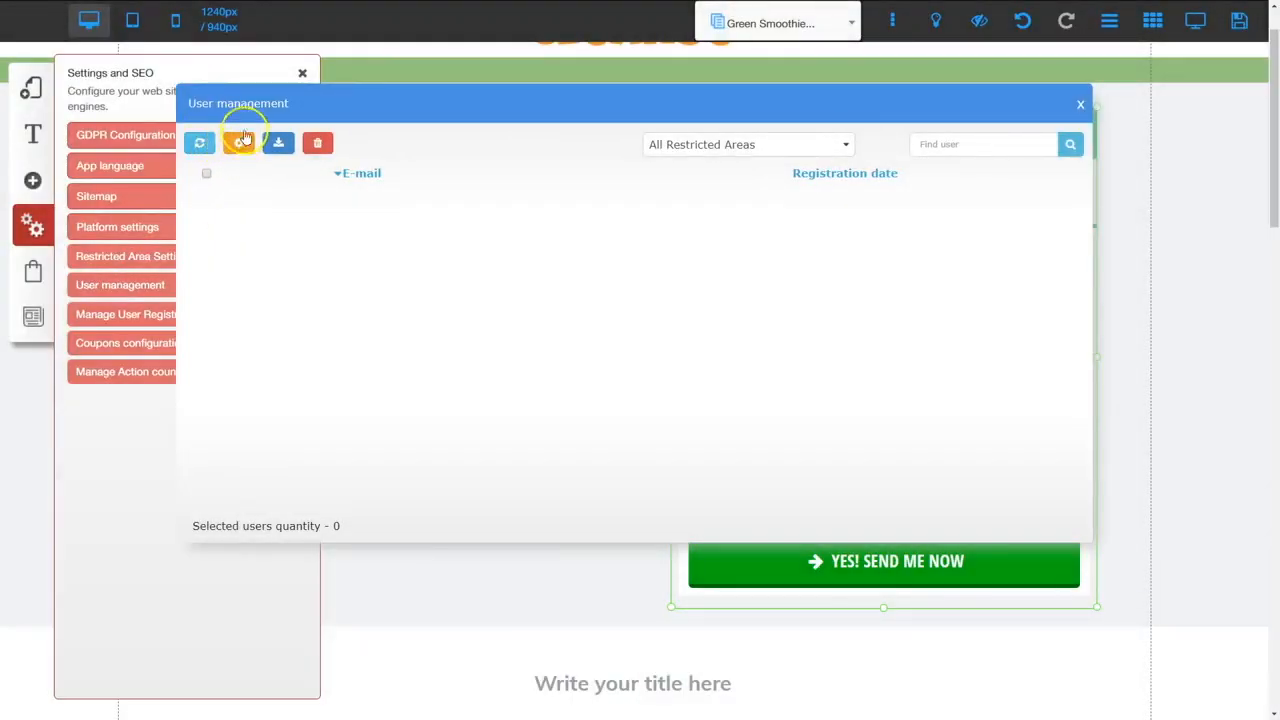
{"action": "left_click", "coordinate": [239, 145]}
{"action": "left_click_drag", "start_coordinate": [411, 368], "coordinate": [857, 380]}
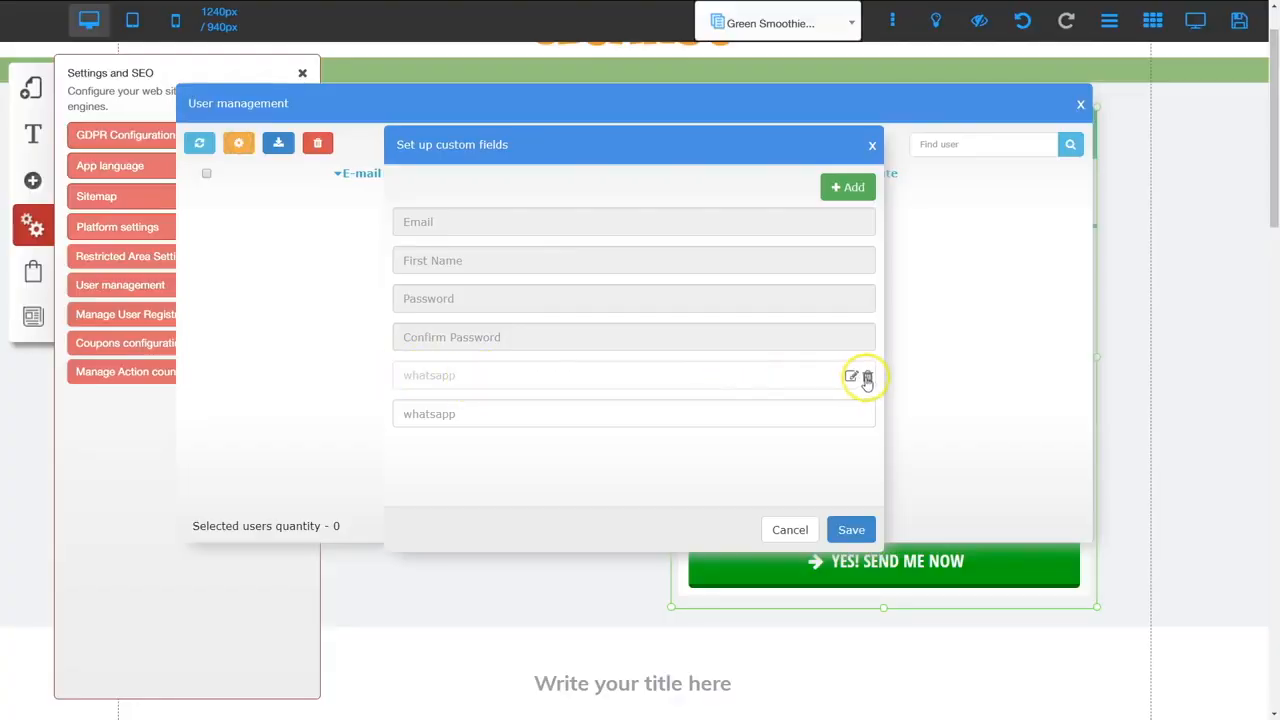
{"action": "left_click", "coordinate": [866, 376]}
{"action": "left_click", "coordinate": [722, 422]}
{"action": "left_click", "coordinate": [865, 375]}
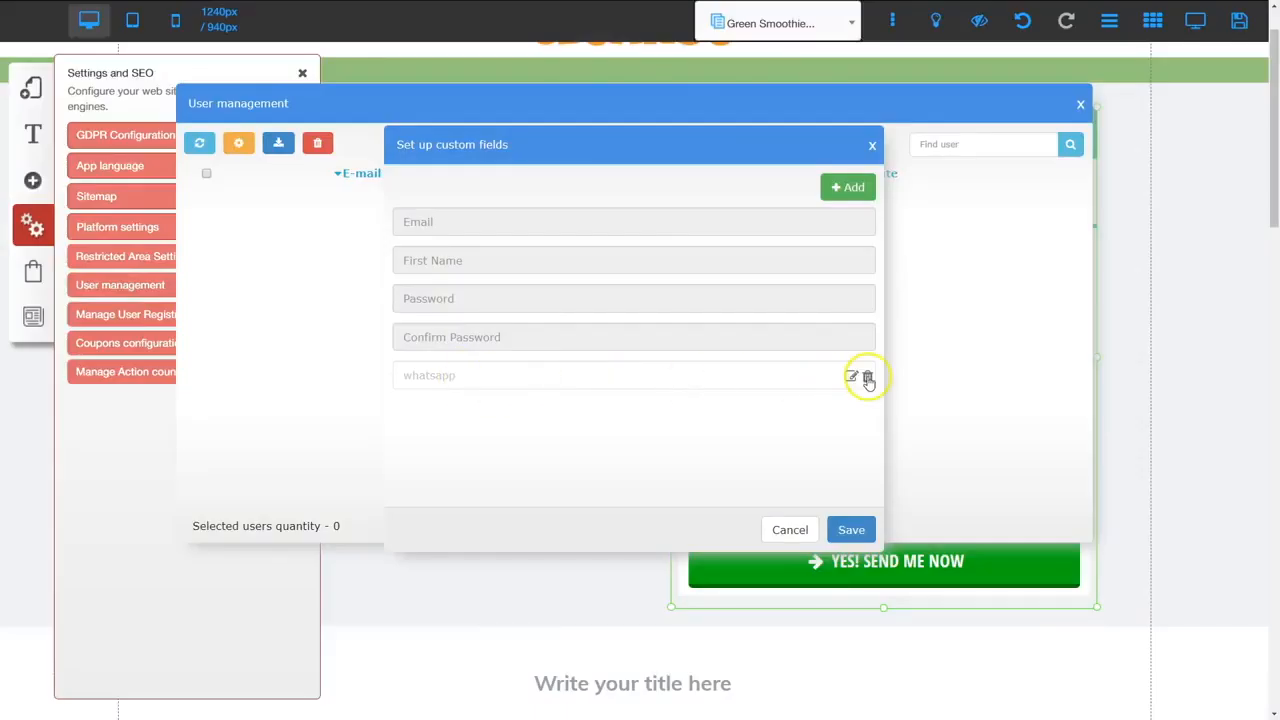
{"action": "left_click", "coordinate": [717, 424]}
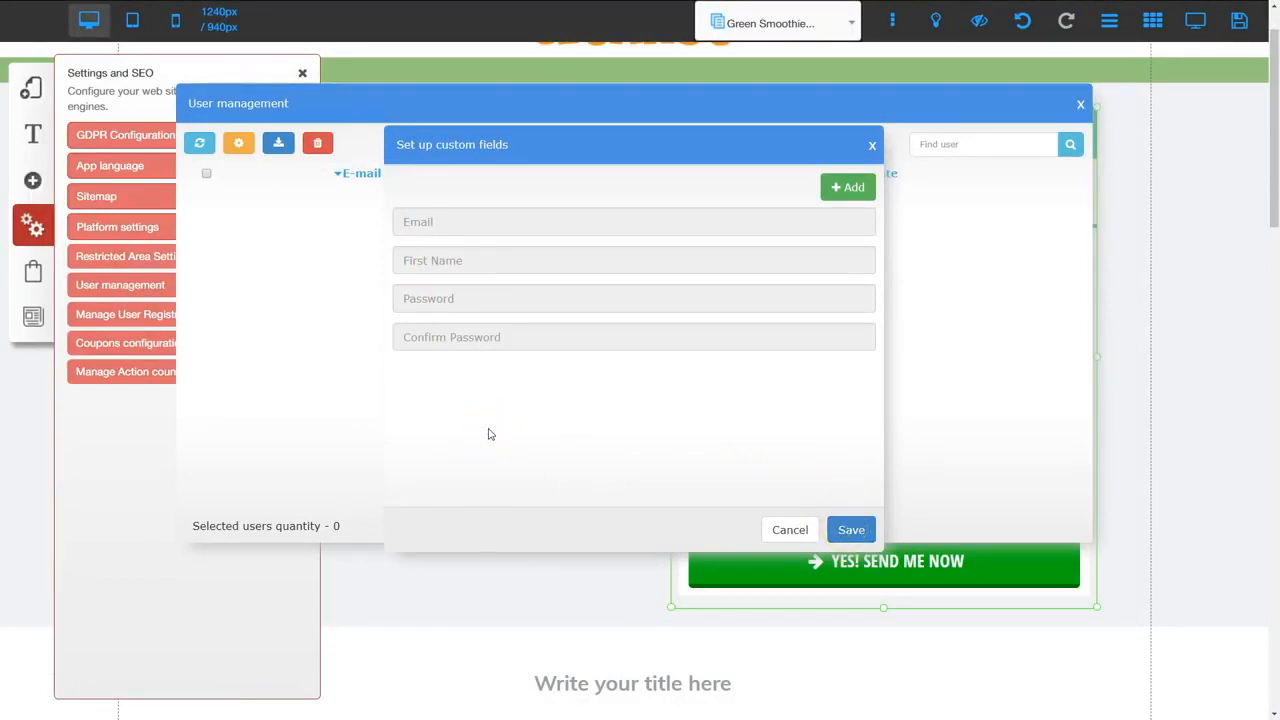
{"action": "left_click", "coordinate": [848, 187]}
Save the custom fields and re-link the checkout form to the 10 Day Green Smoothie Cleanse offer
{"action": "left_click", "coordinate": [851, 530]}
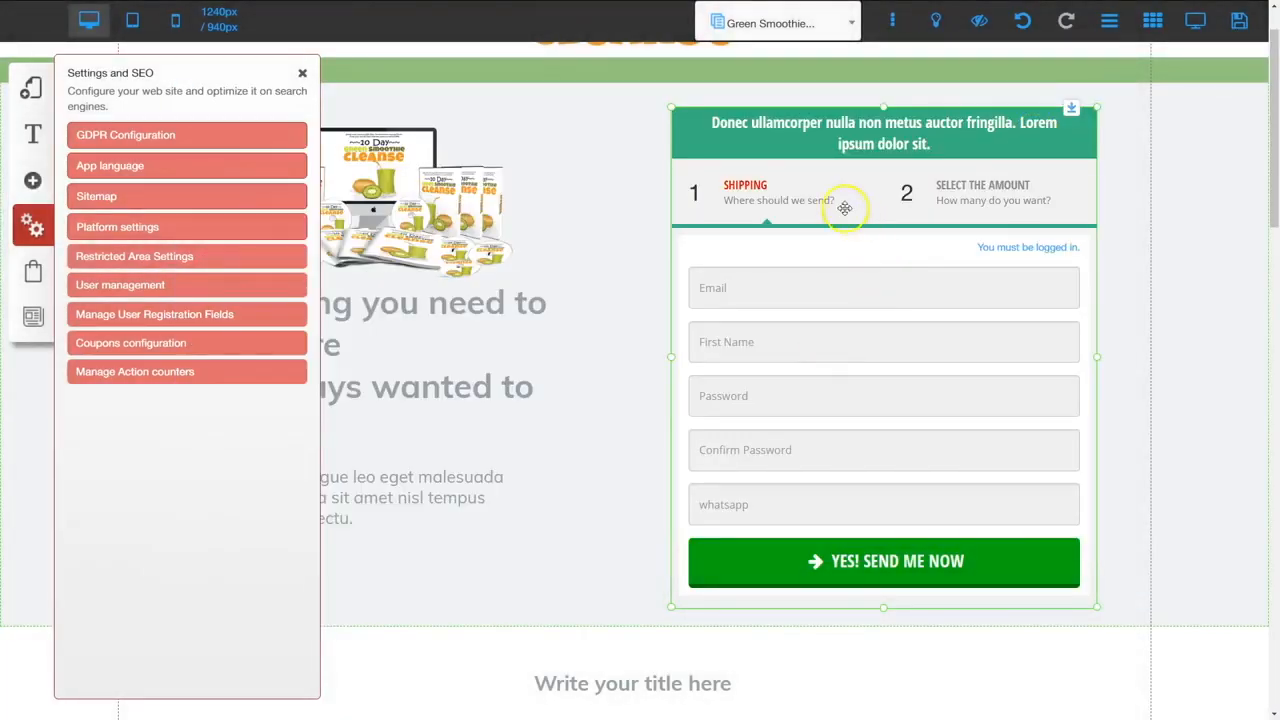
{"action": "left_click", "coordinate": [833, 290]}
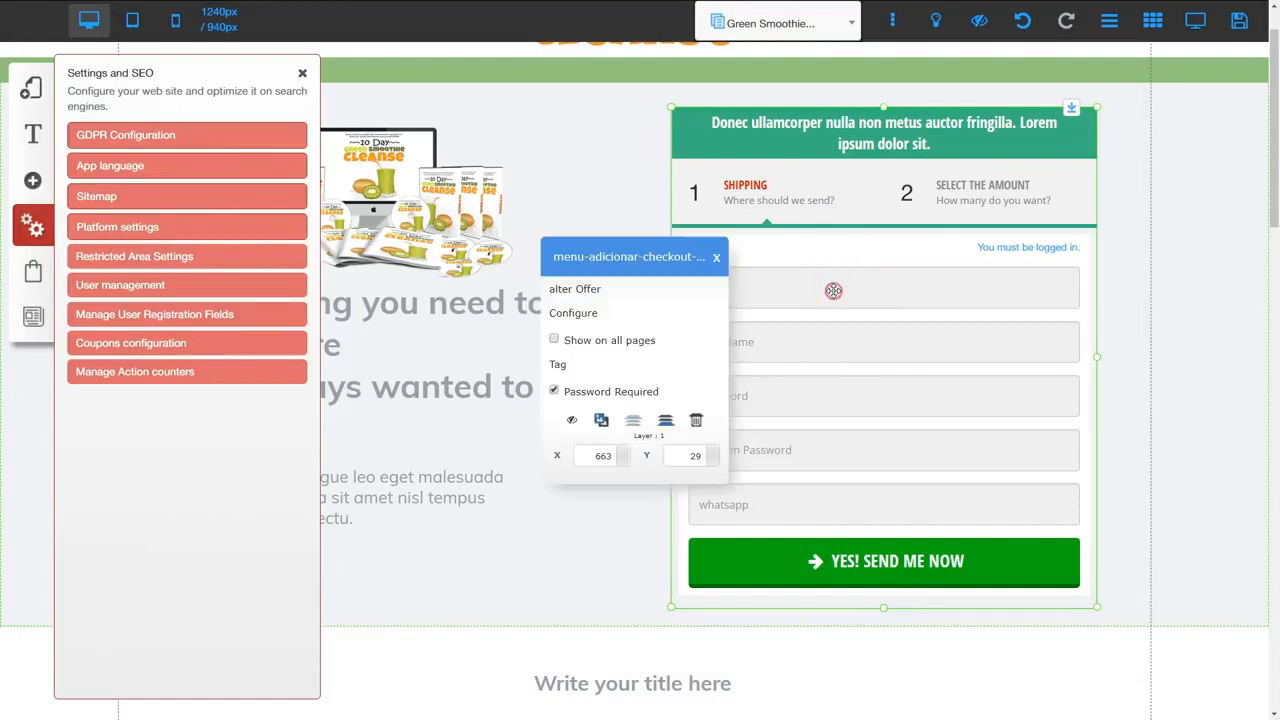
{"action": "left_click", "coordinate": [594, 289]}
{"action": "left_click", "coordinate": [611, 275]}
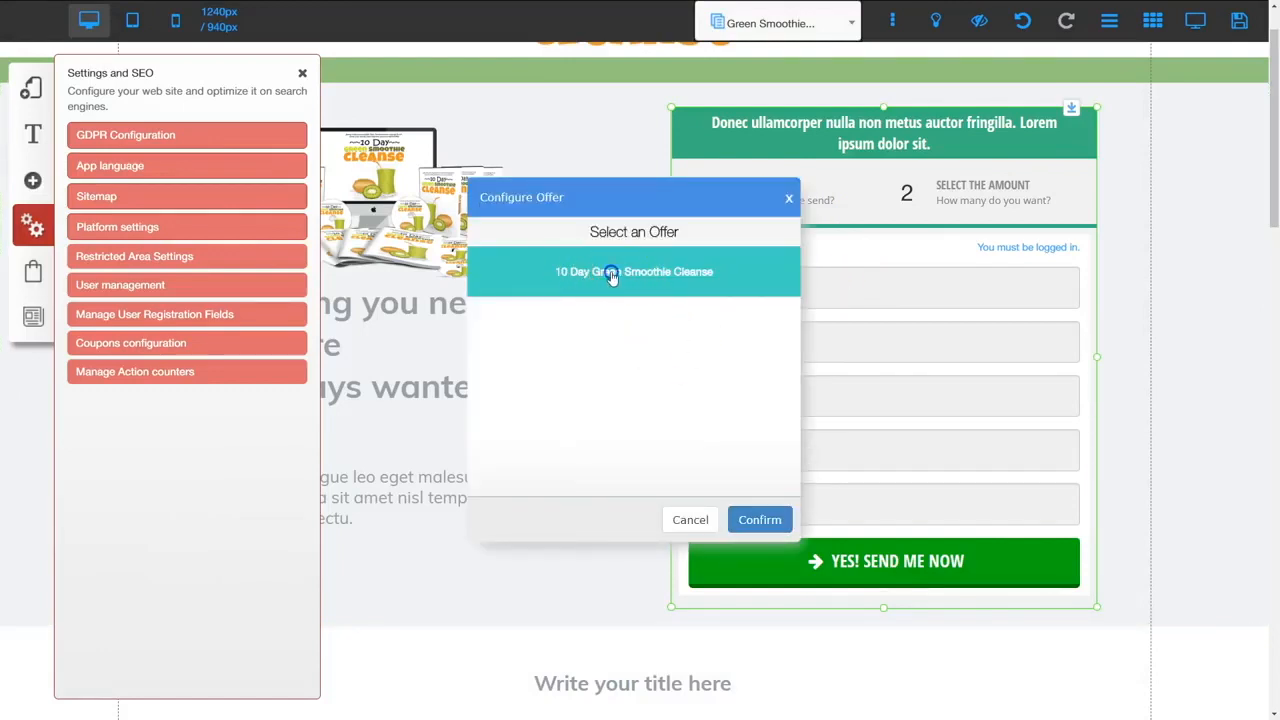
{"action": "left_click", "coordinate": [755, 520]}
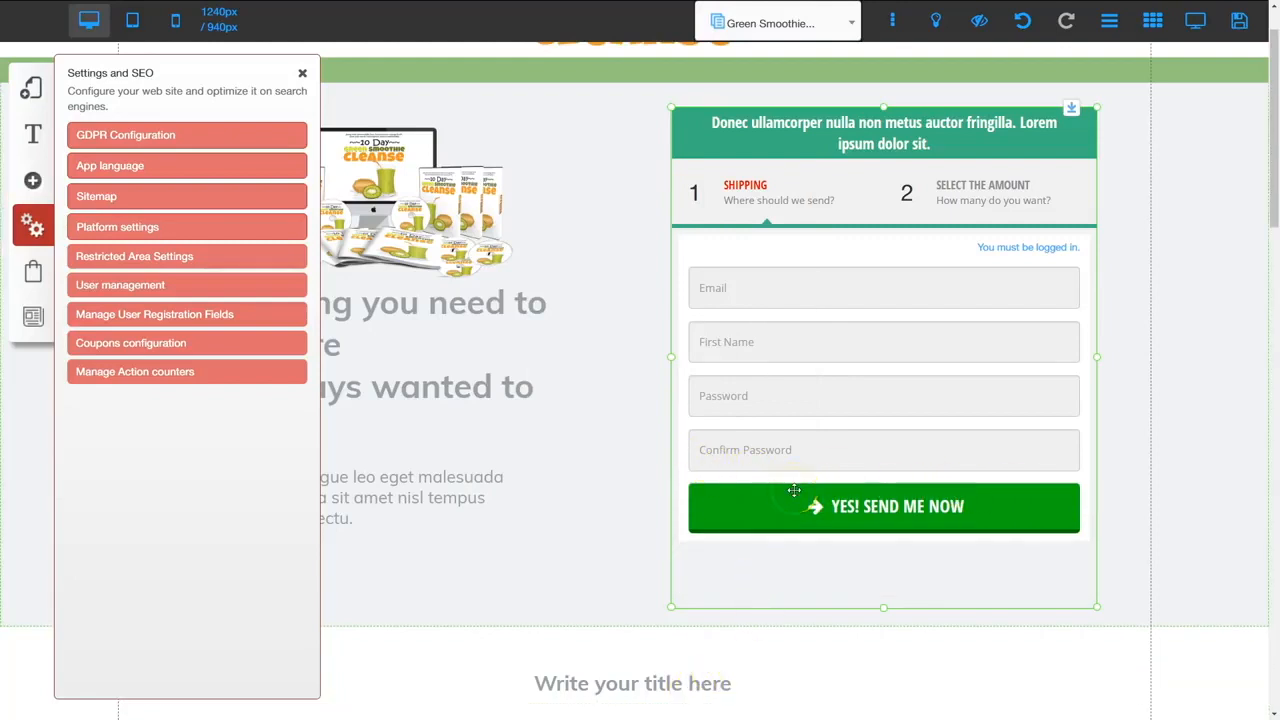
{"action": "left_click", "coordinate": [302, 72]}
Drag the checkout form's and hero section's bottom edges up, then open the form's Configure settings
{"action": "left_click", "coordinate": [874, 572]}
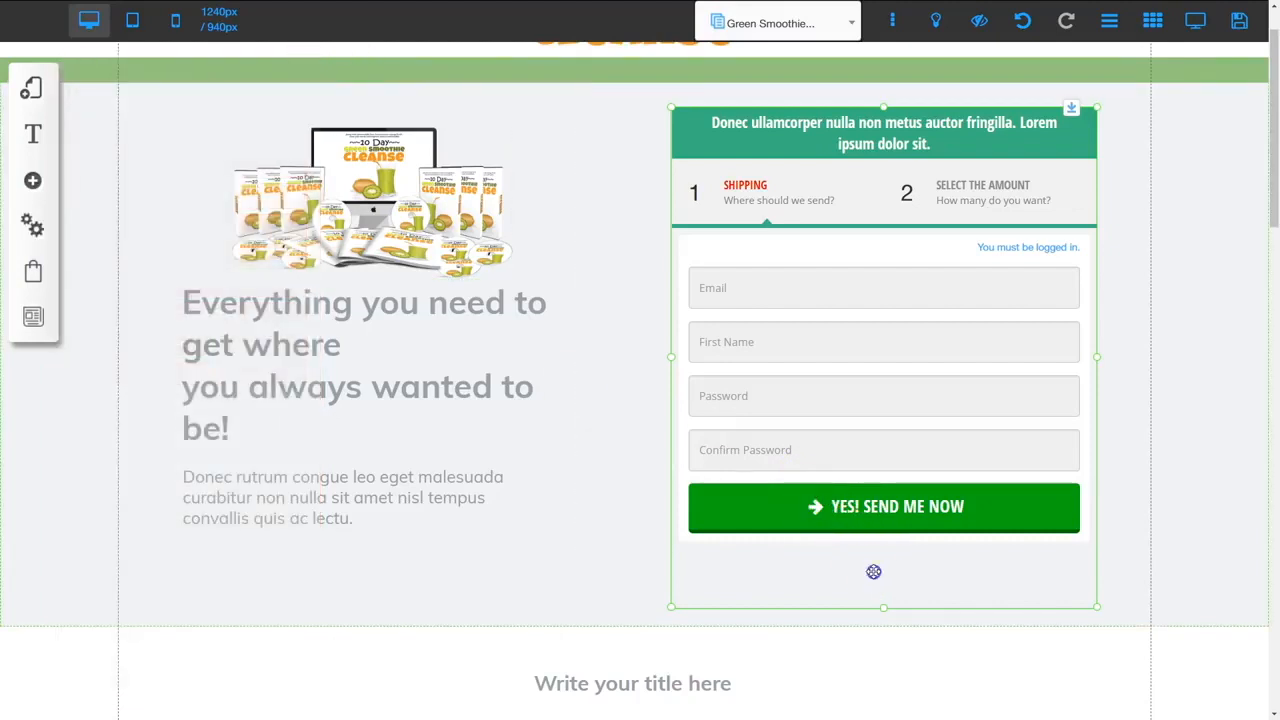
{"action": "left_click_drag", "start_coordinate": [883, 599], "coordinate": [881, 566]}
{"action": "left_click", "coordinate": [872, 595]}
{"action": "left_click_drag", "start_coordinate": [634, 629], "coordinate": [634, 566]}
{"action": "left_click", "coordinate": [751, 643]}
{"action": "left_click", "coordinate": [1231, 654]}
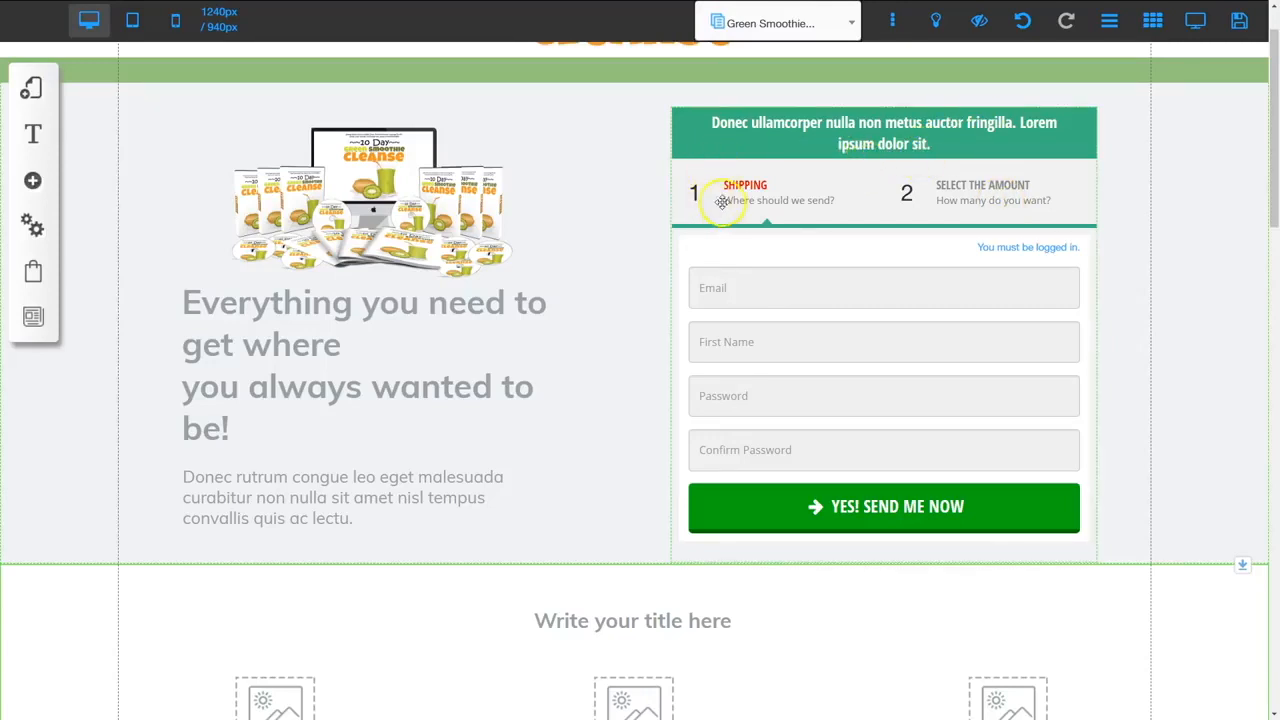
{"action": "left_click", "coordinate": [895, 286]}
{"action": "left_click", "coordinate": [591, 314]}
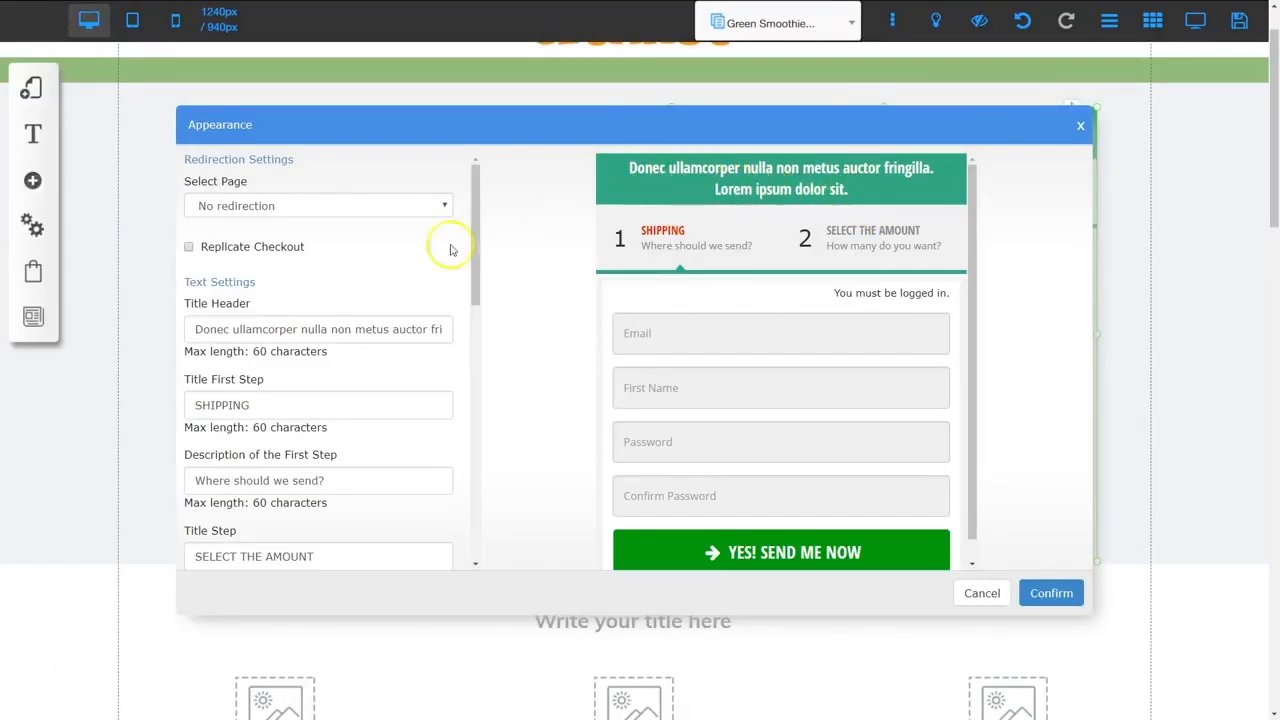
Replace the checkout form's title header with the pasted product name
{"action": "left_click", "coordinate": [193, 329]}
{"action": "left_click_drag", "start_coordinate": [193, 329], "coordinate": [417, 334]}
{"action": "type", "text": "10 Day Green Smoothie Cleanse"}
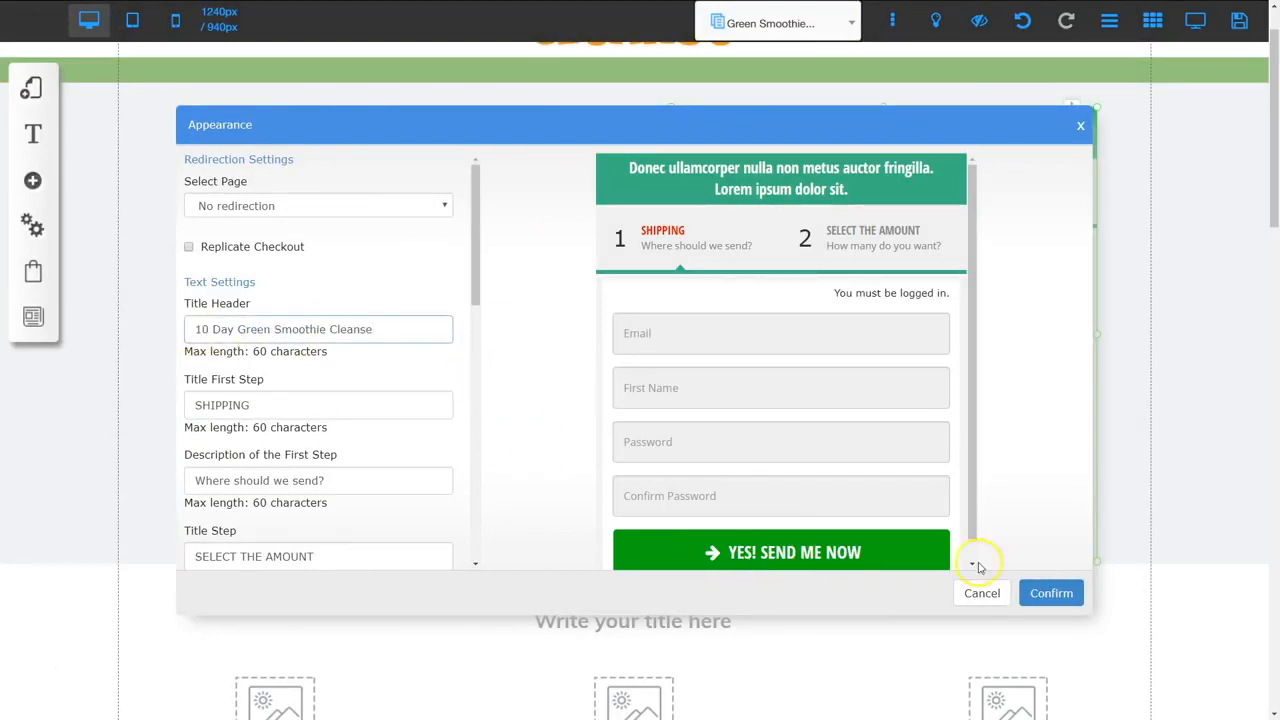
{"action": "left_click", "coordinate": [1051, 593]}
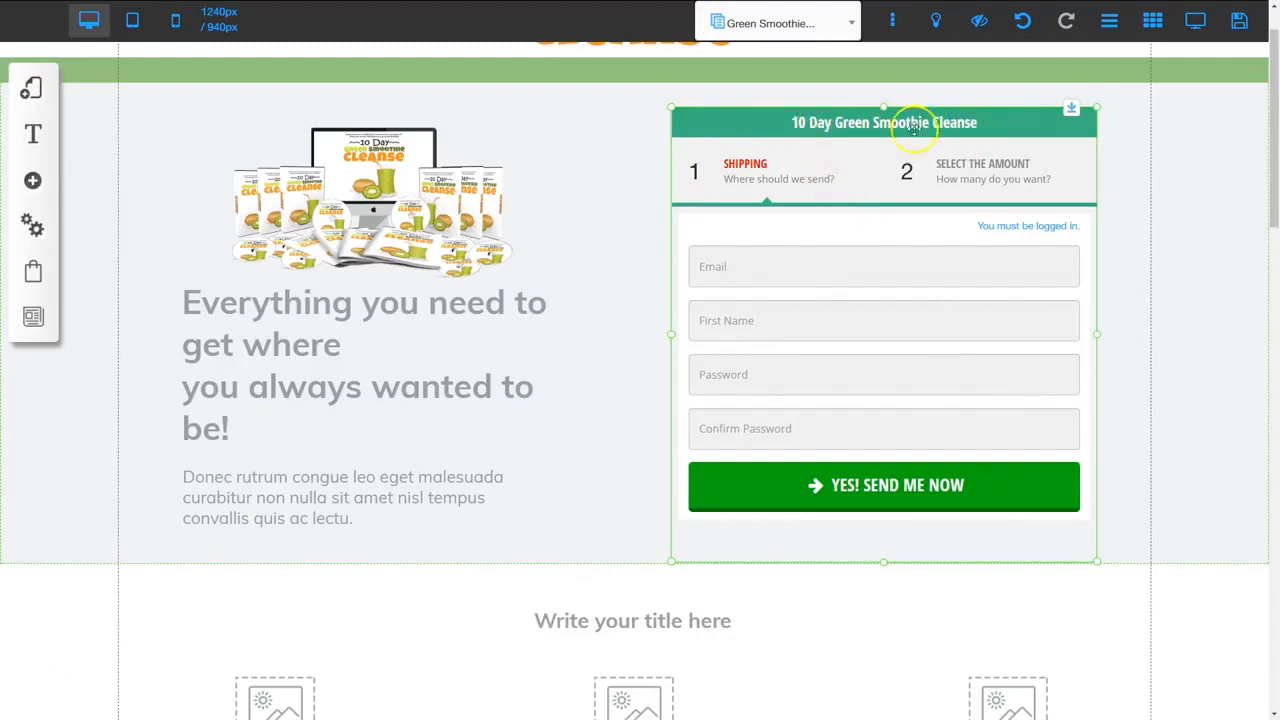
Rename the first checkout step REGISTER with description 'Please register your account'
{"action": "left_click", "coordinate": [793, 308]}
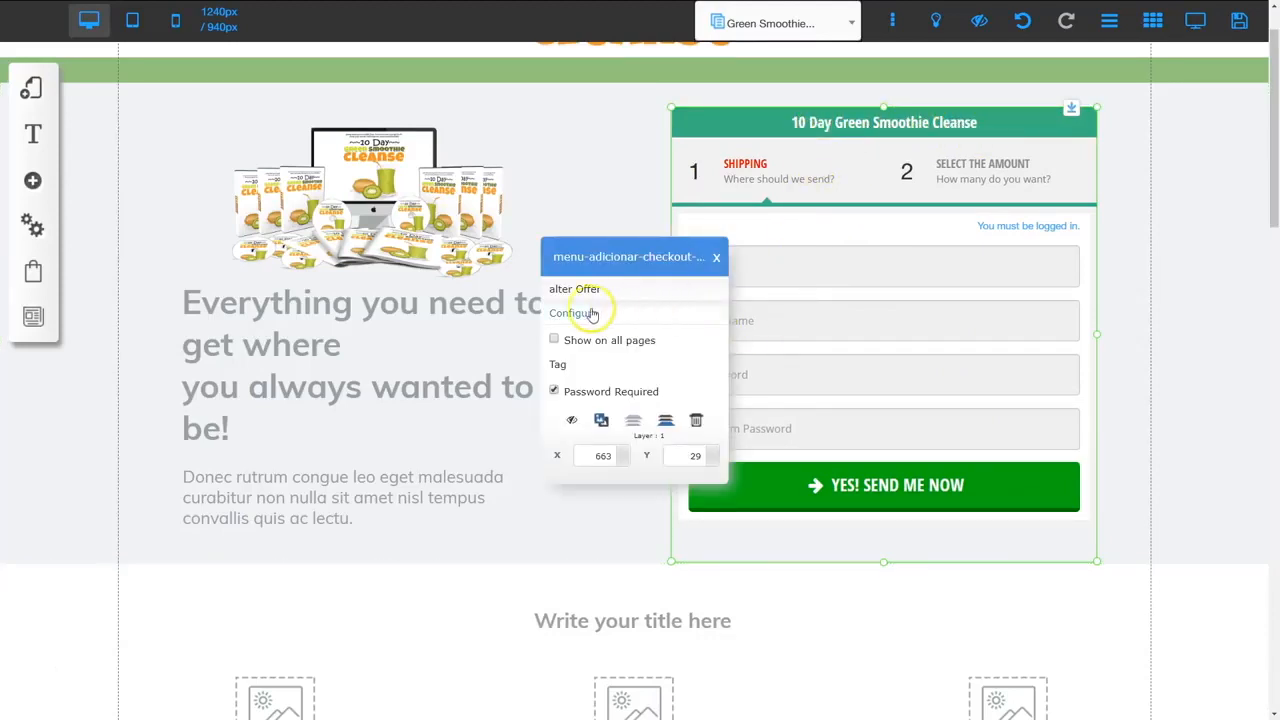
{"action": "left_click", "coordinate": [583, 238]}
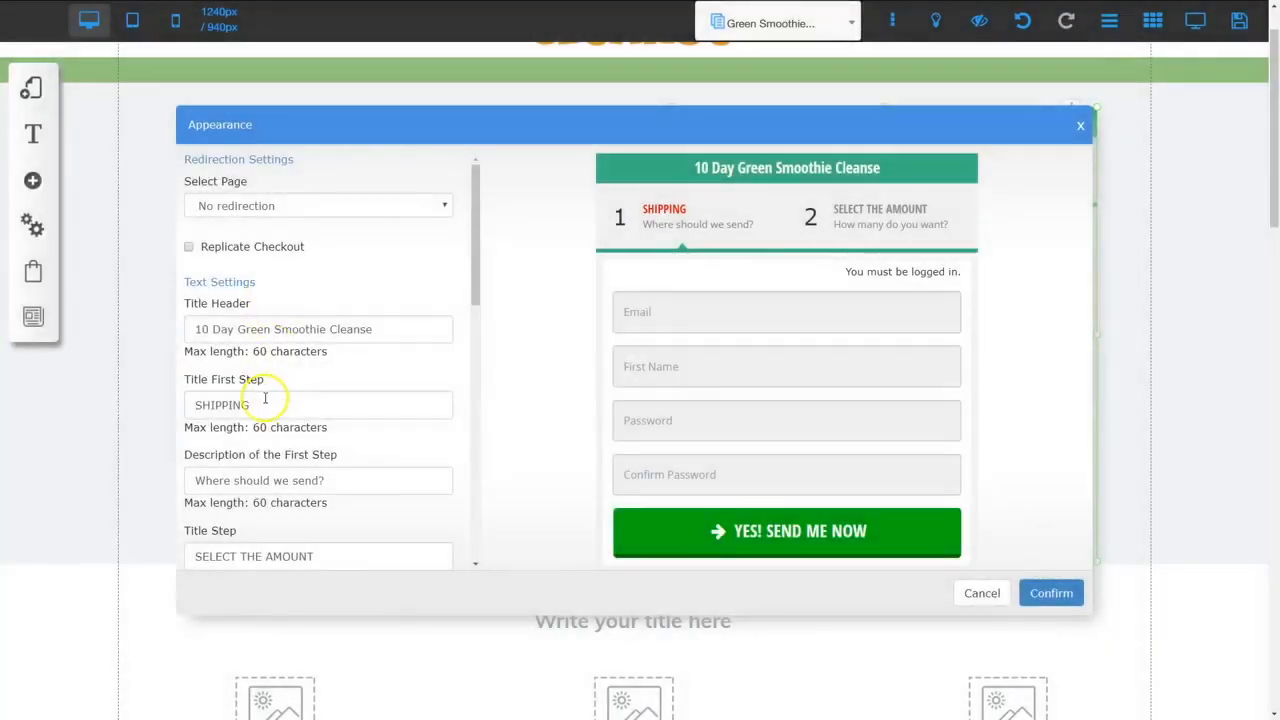
{"action": "left_click_drag", "start_coordinate": [266, 400], "coordinate": [186, 404]}
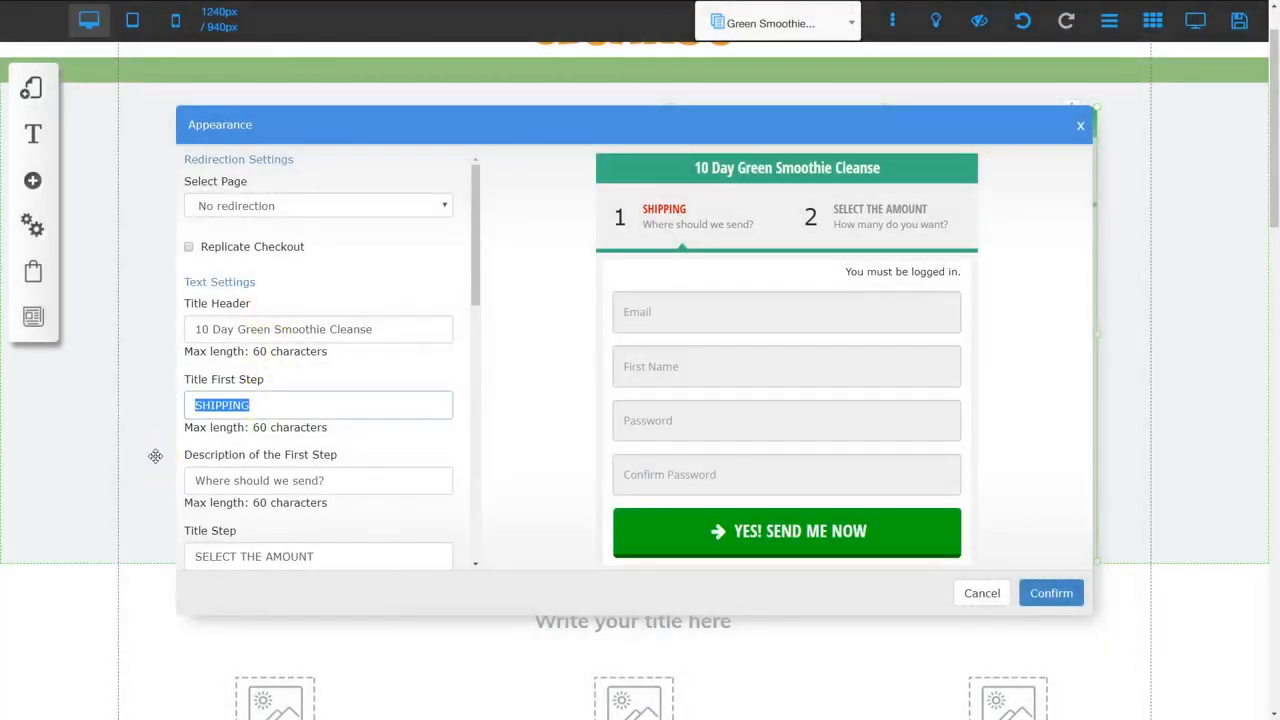
{"action": "type", "text": "REGISTER"}
{"action": "key", "text": "Tab"}
{"action": "type", "text": "P"}
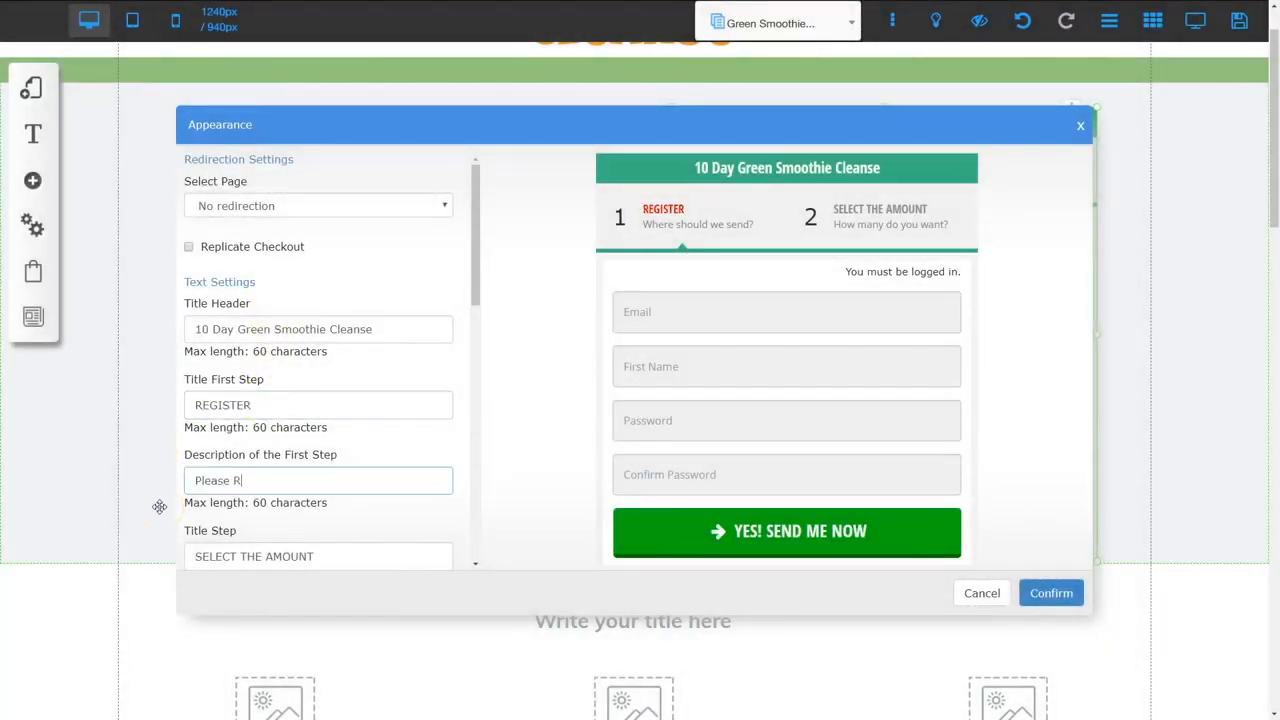
{"action": "type", "text": "lease register your account"}
Rename the second step Payment Information with description 'Complete your payment information', and confirm
{"action": "scroll", "coordinate": [310, 425], "scroll_direction": "down", "scroll_amount": 2}
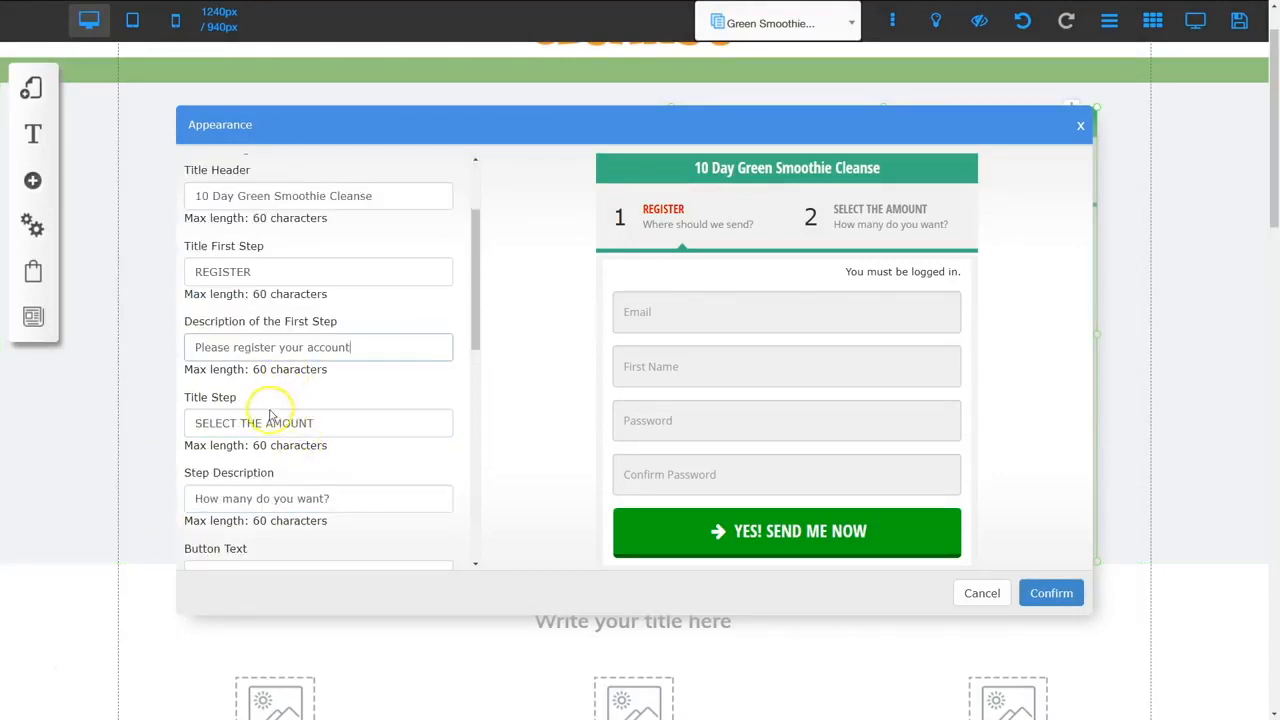
{"action": "left_click_drag", "start_coordinate": [325, 422], "coordinate": [201, 421]}
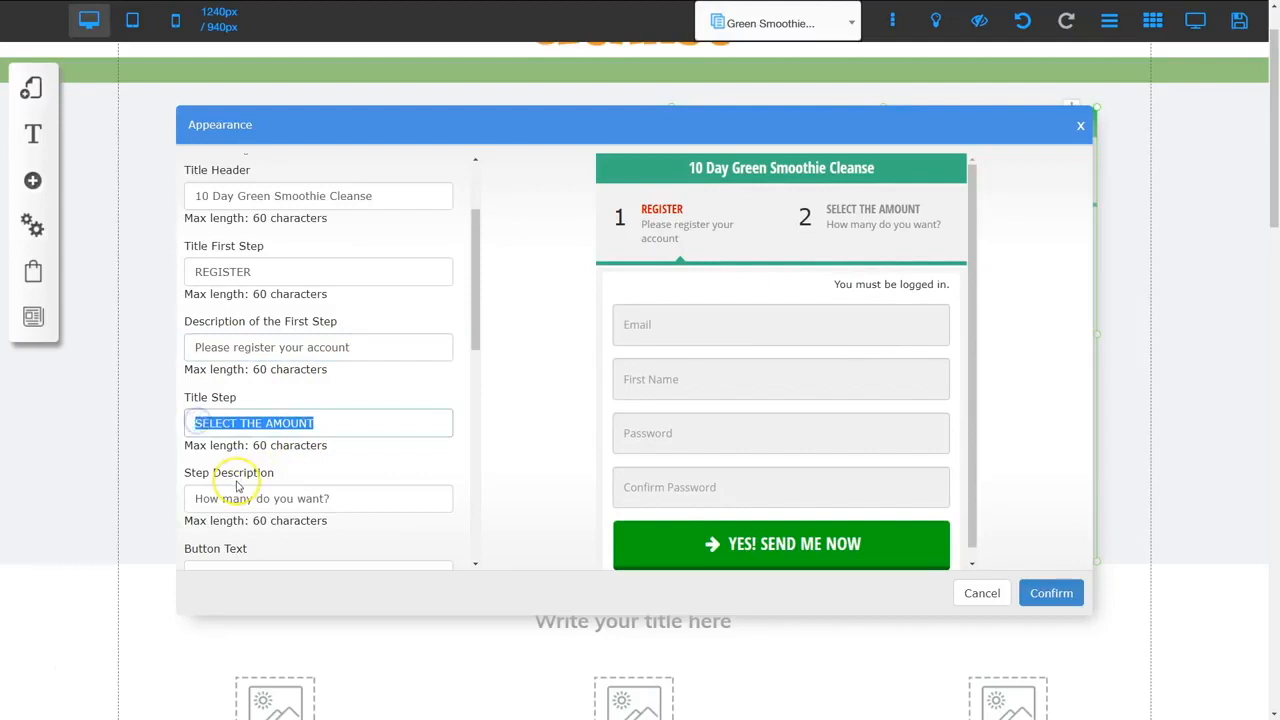
{"action": "type", "text": "Payment Information"}
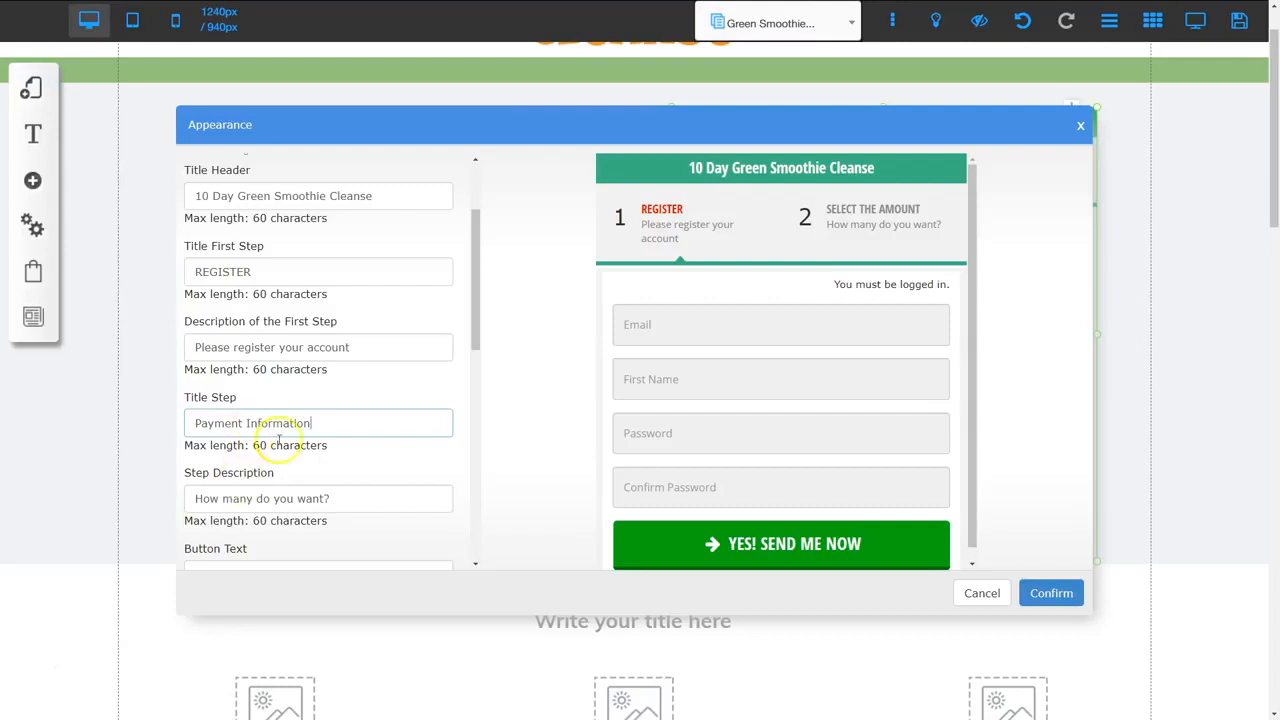
{"action": "left_click_drag", "start_coordinate": [343, 498], "coordinate": [197, 499]}
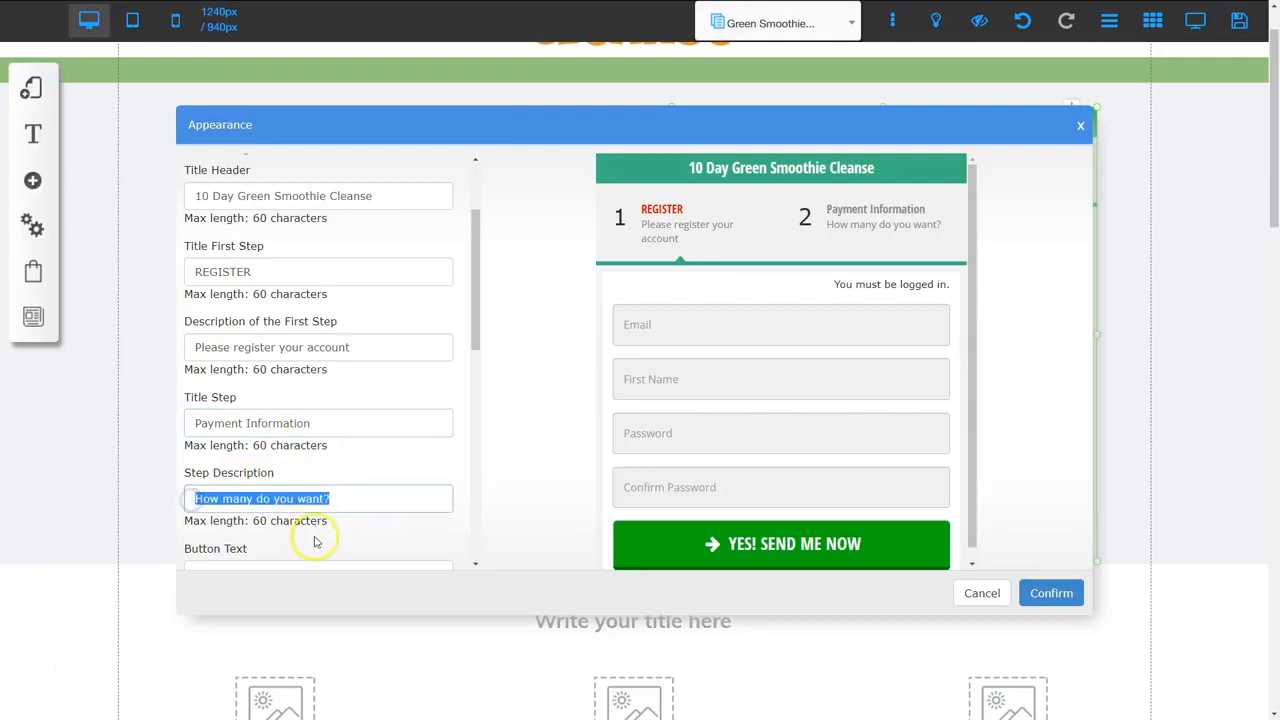
{"action": "type", "text": "Complete your payment information"}
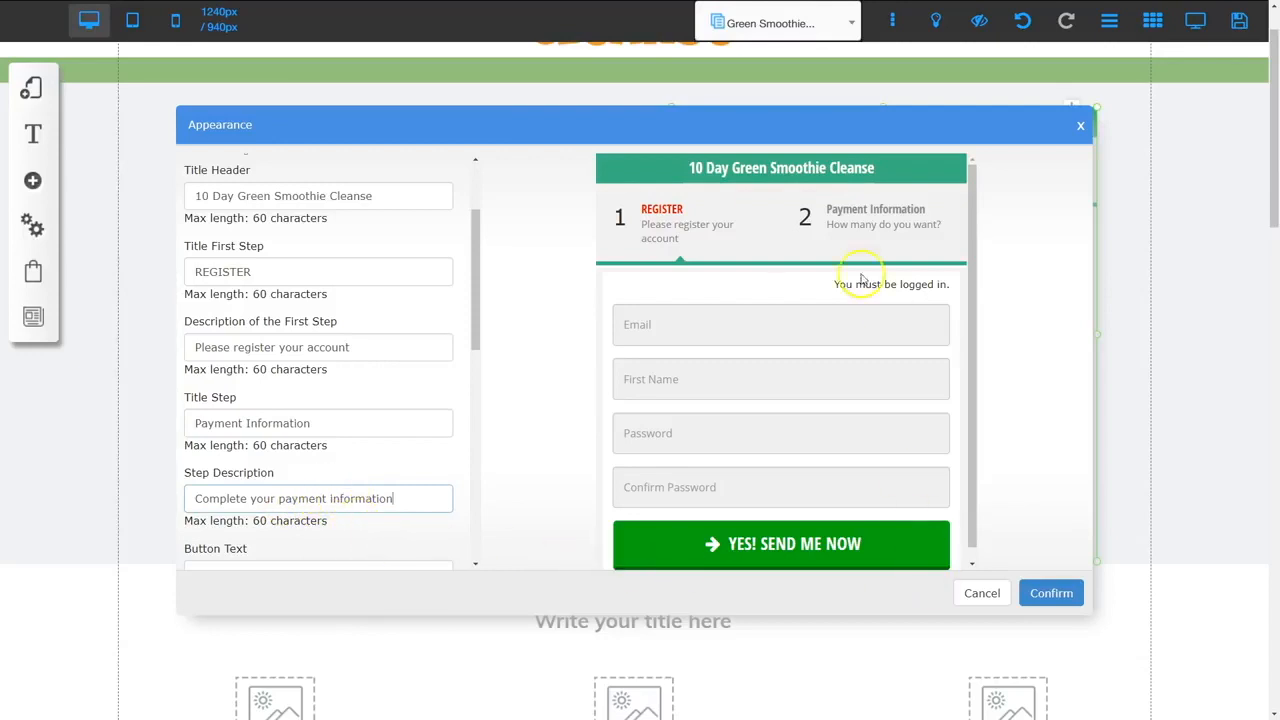
{"action": "left_click", "coordinate": [1066, 590]}
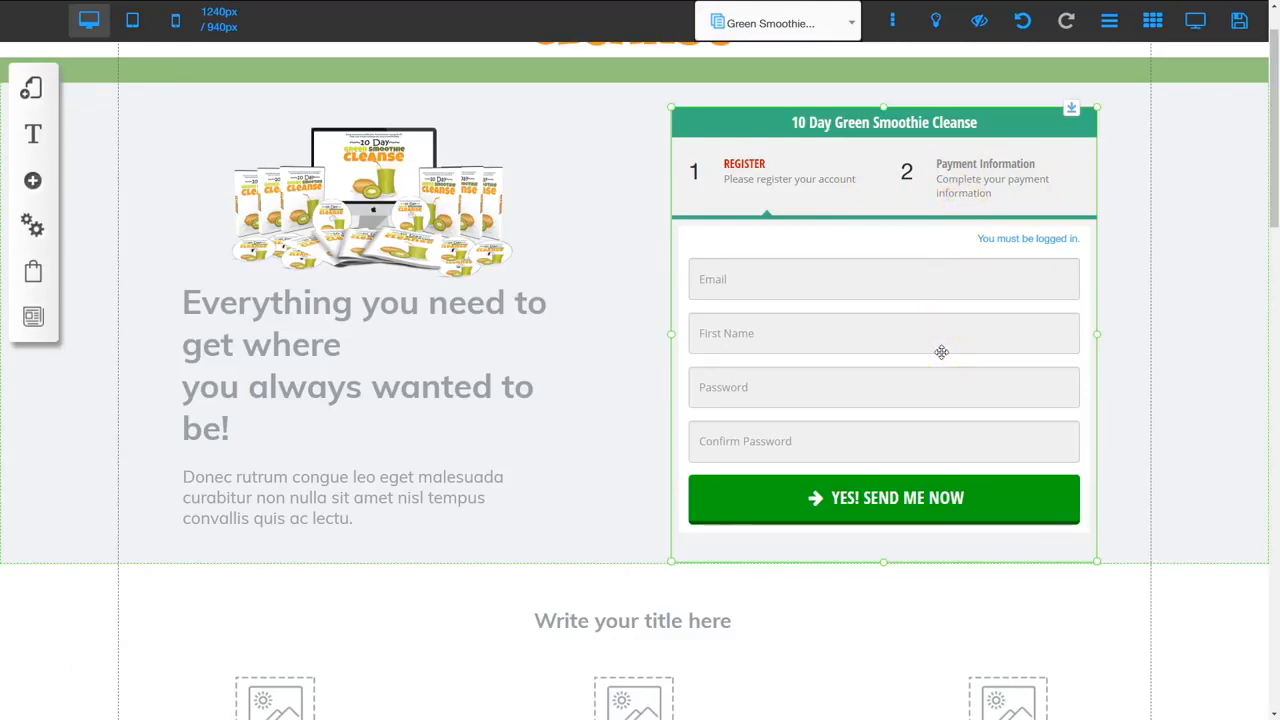
Set the checkout button text to Purchase Now! and save the sales page
{"action": "left_click", "coordinate": [918, 500]}
{"action": "left_click", "coordinate": [572, 313]}
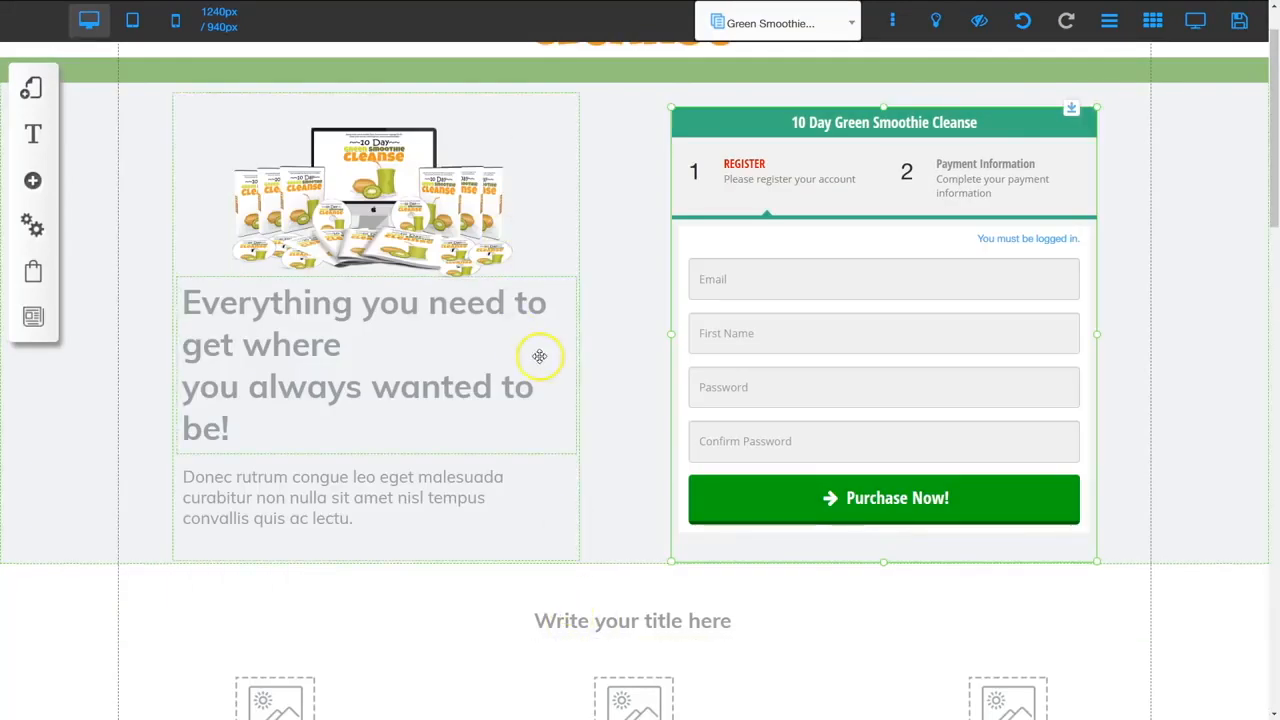
{"action": "scroll", "coordinate": [560, 352], "scroll_direction": "up", "scroll_amount": 1}
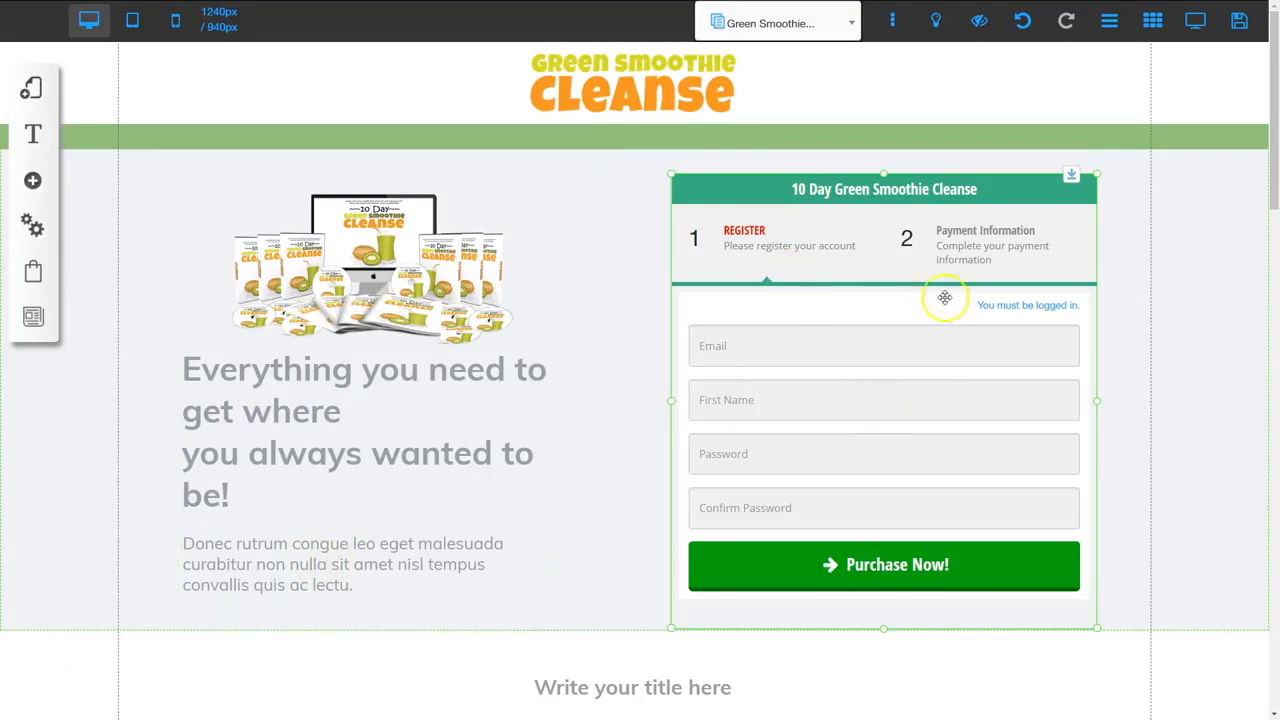
{"action": "left_click", "coordinate": [1238, 21]}
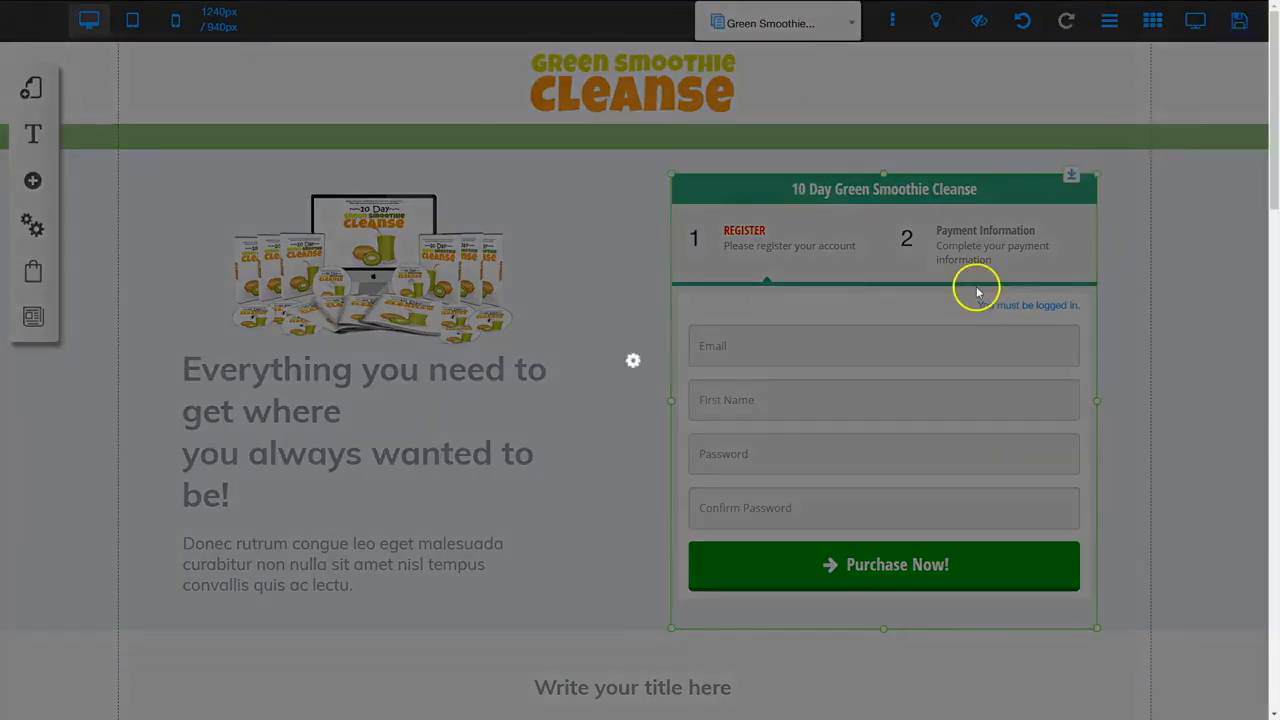
{"action": "left_click", "coordinate": [852, 530]}
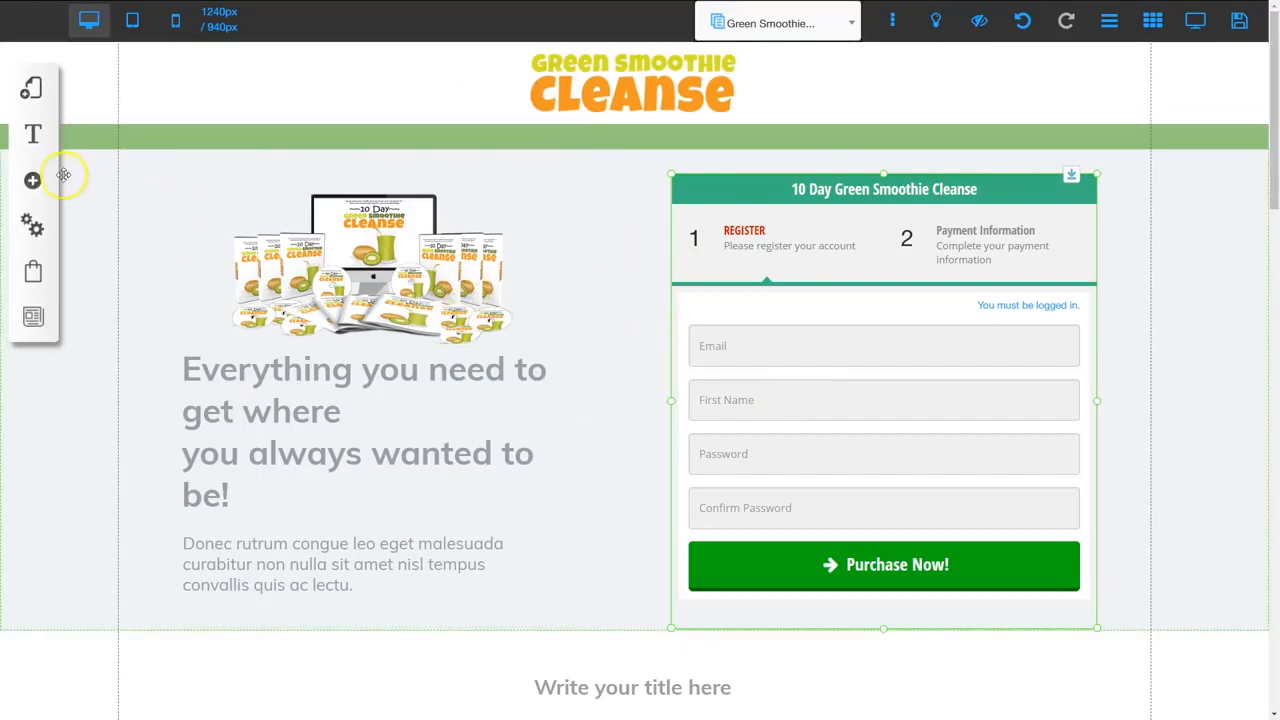
Switch to the Green Smoothie Cleanse layout's Thank You page and save it
{"action": "left_click", "coordinate": [33, 90]}
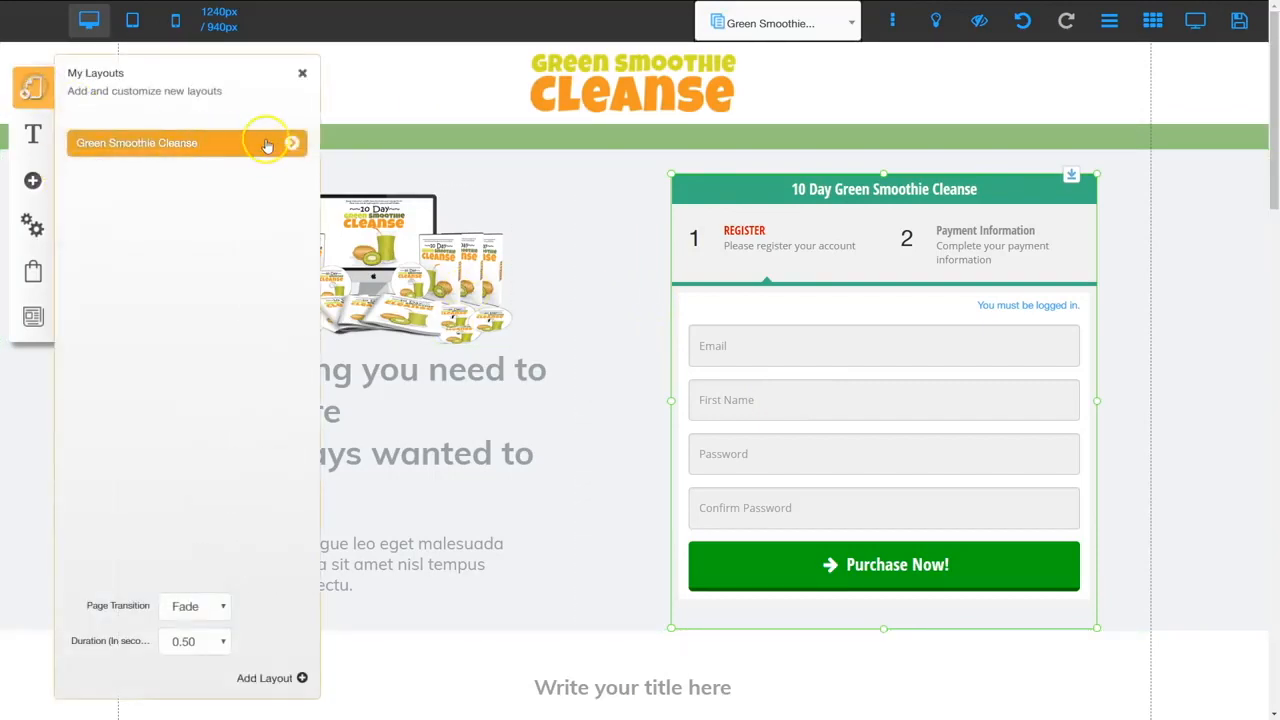
{"action": "left_click", "coordinate": [292, 146]}
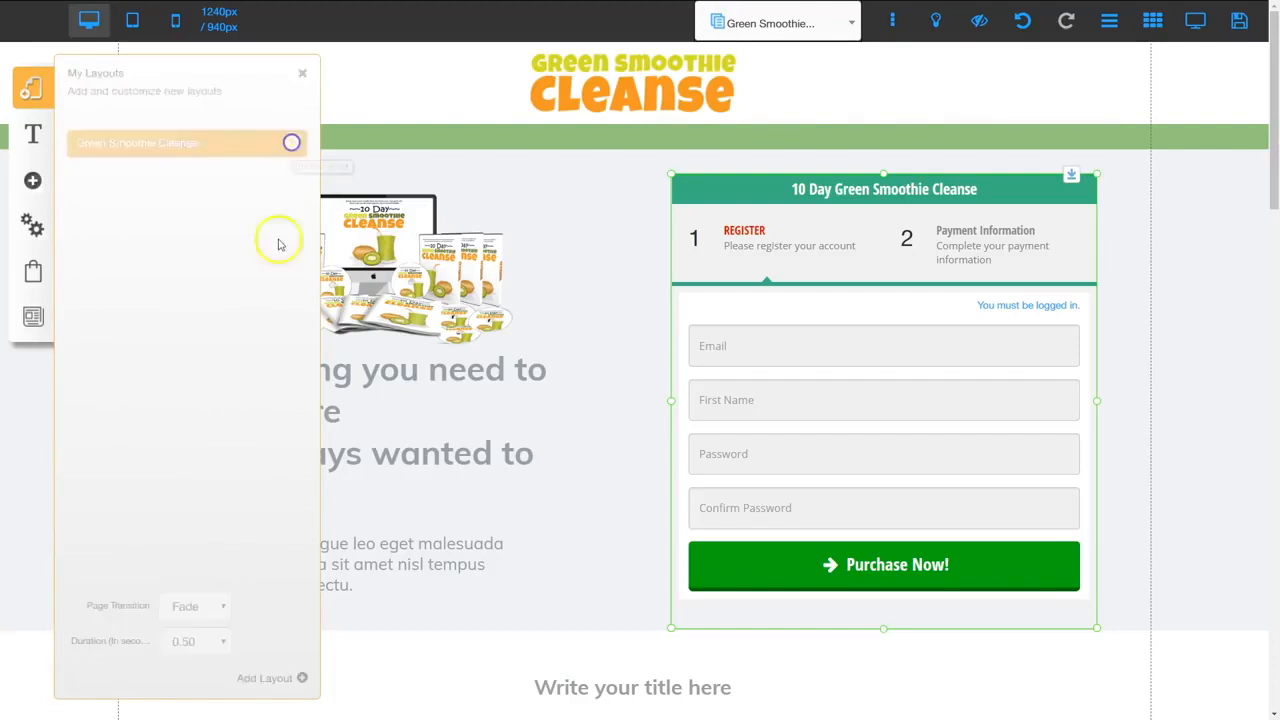
{"action": "left_click", "coordinate": [124, 284]}
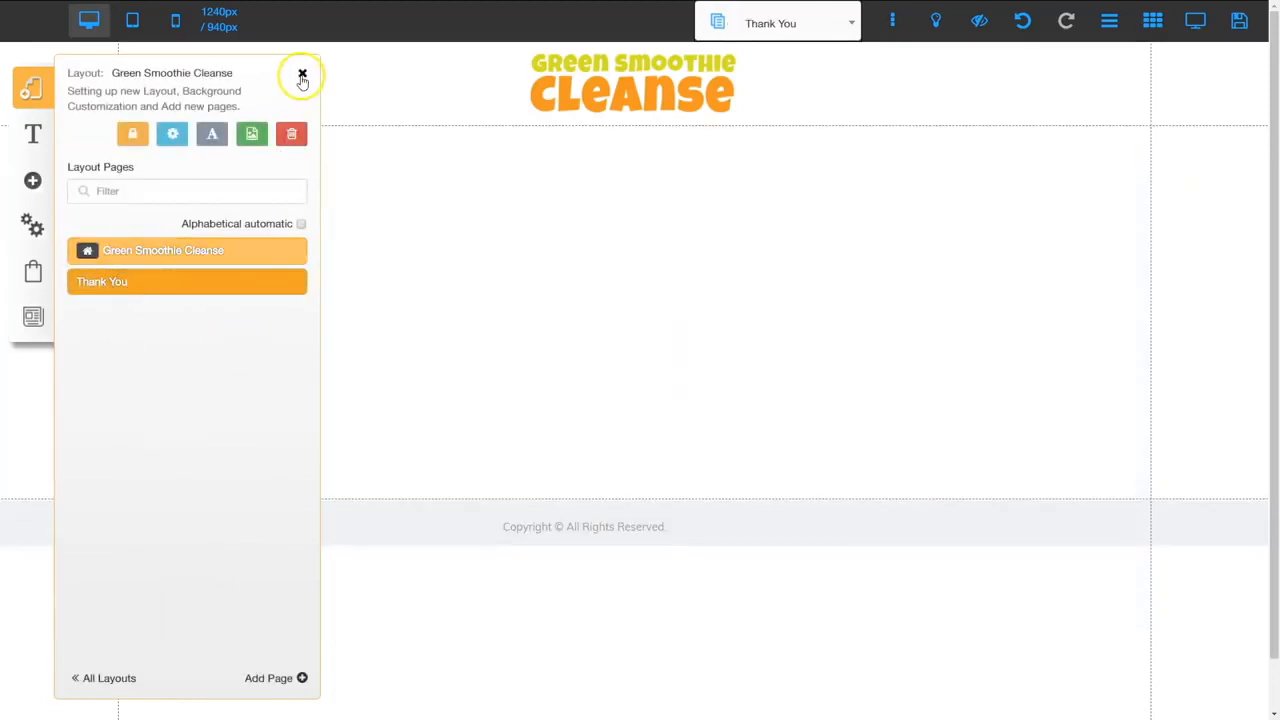
{"action": "left_click", "coordinate": [302, 75]}
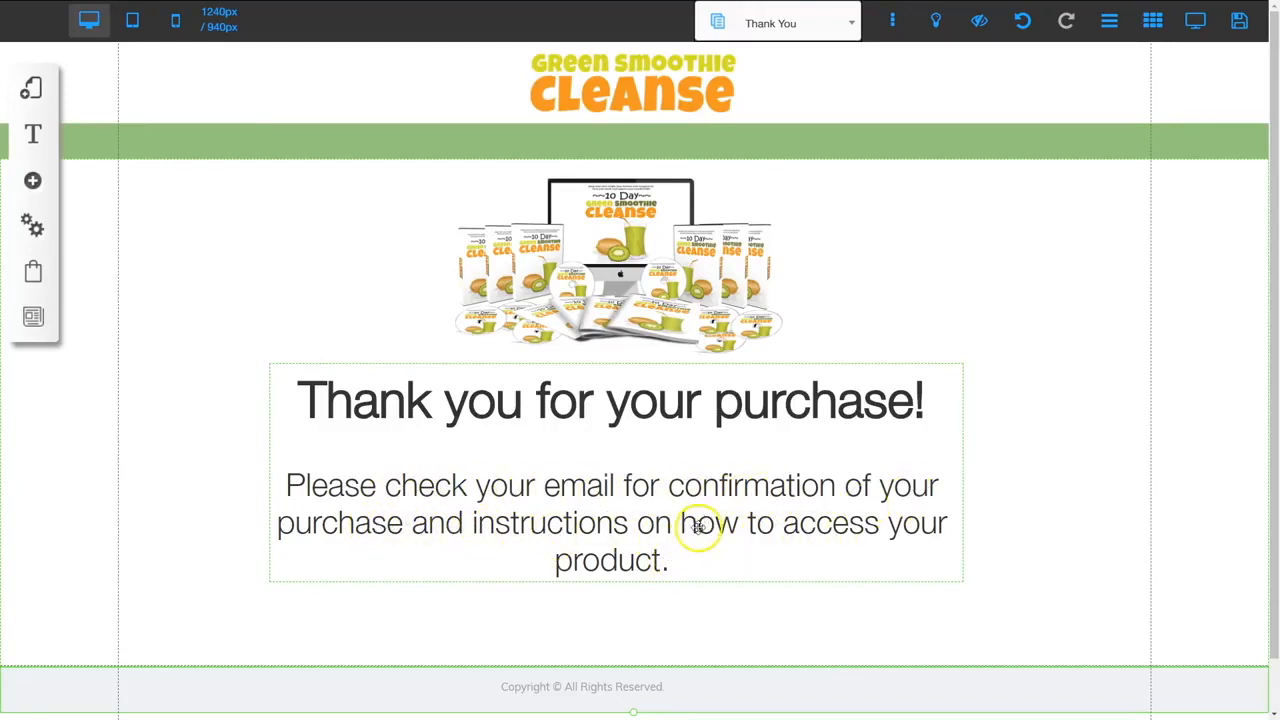
{"action": "left_click", "coordinate": [1239, 20]}
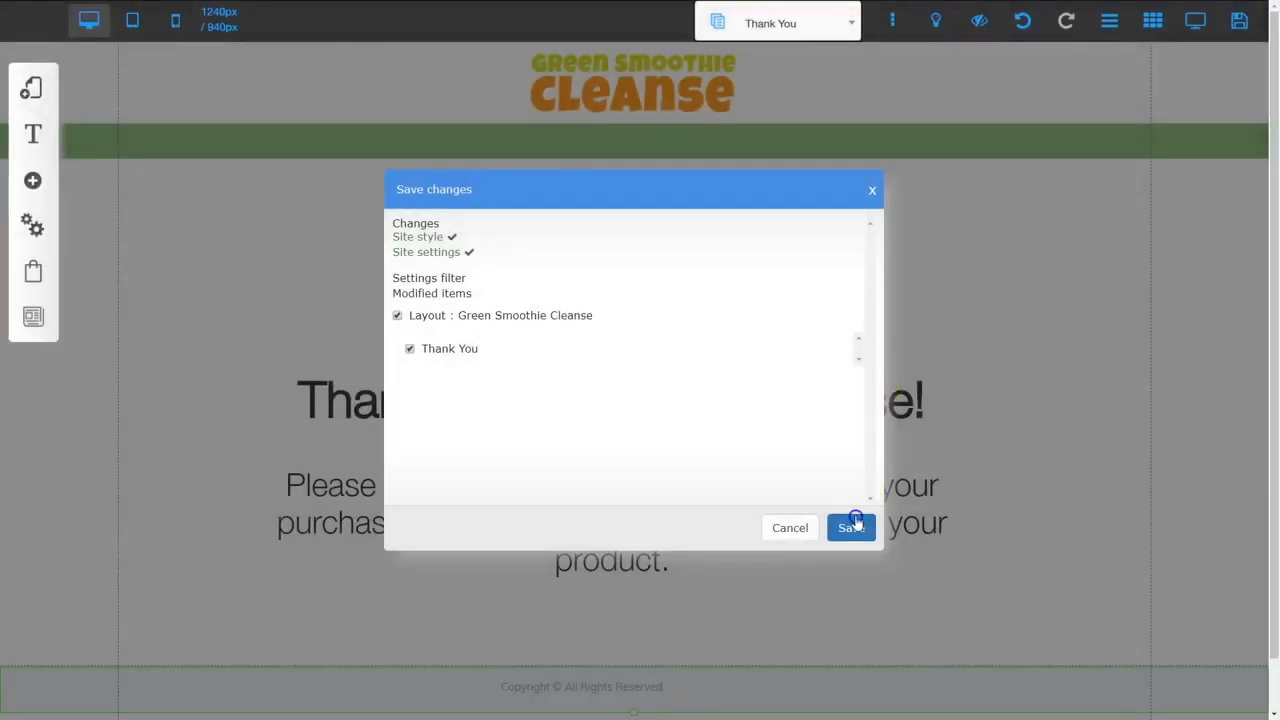
{"action": "left_click", "coordinate": [852, 527]}
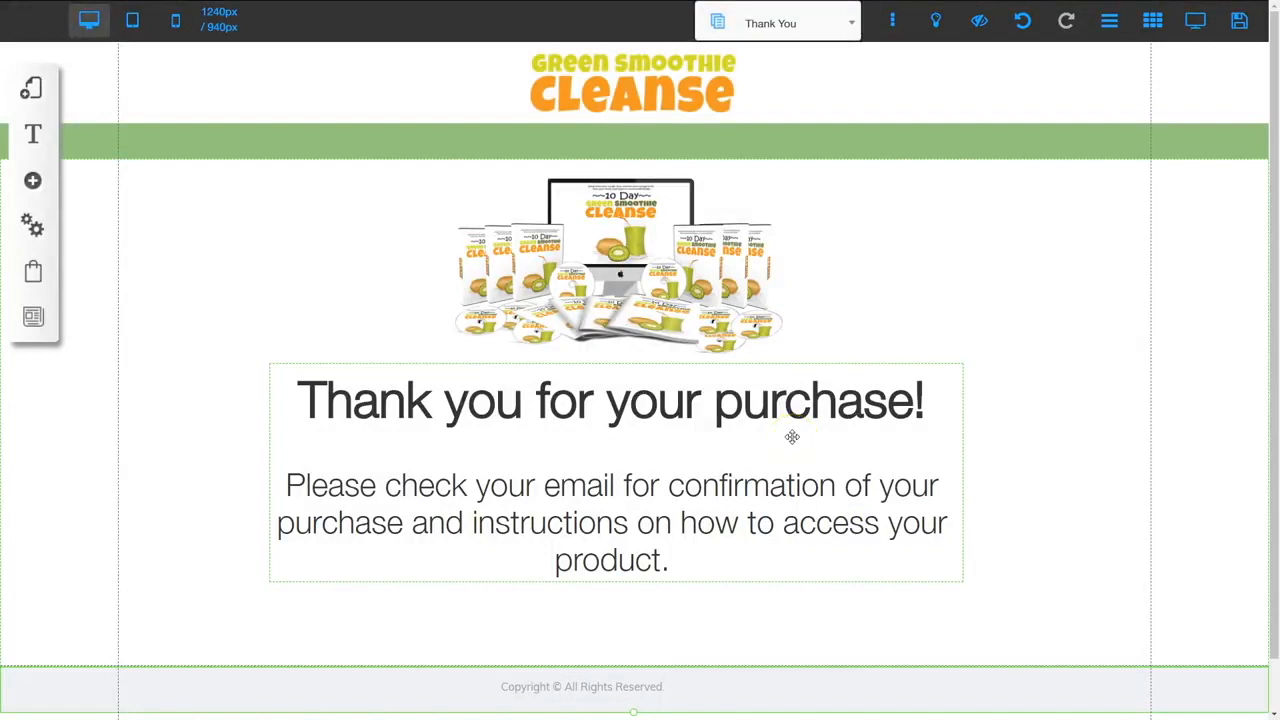
Start a new Zap and choose Webhooks by Zapier from Built-in Apps as its trigger
{"action": "left_click", "coordinate": [288, 492]}
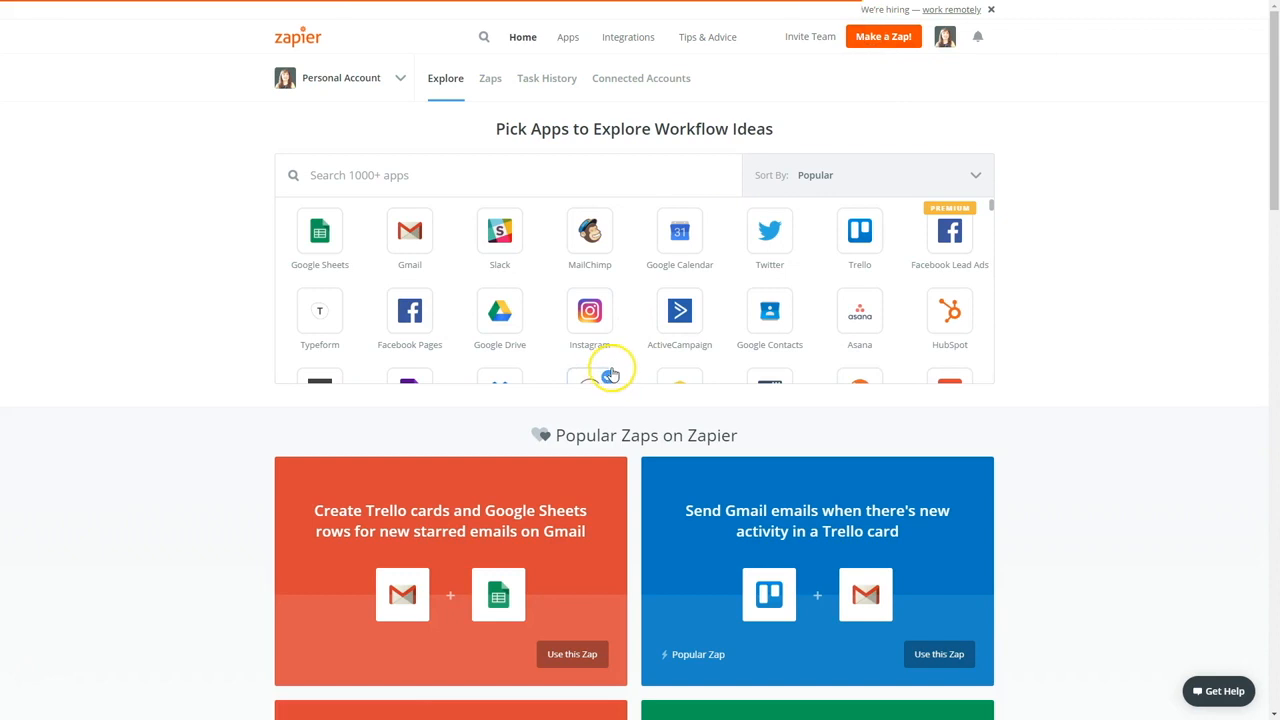
{"action": "left_click", "coordinate": [484, 472]}
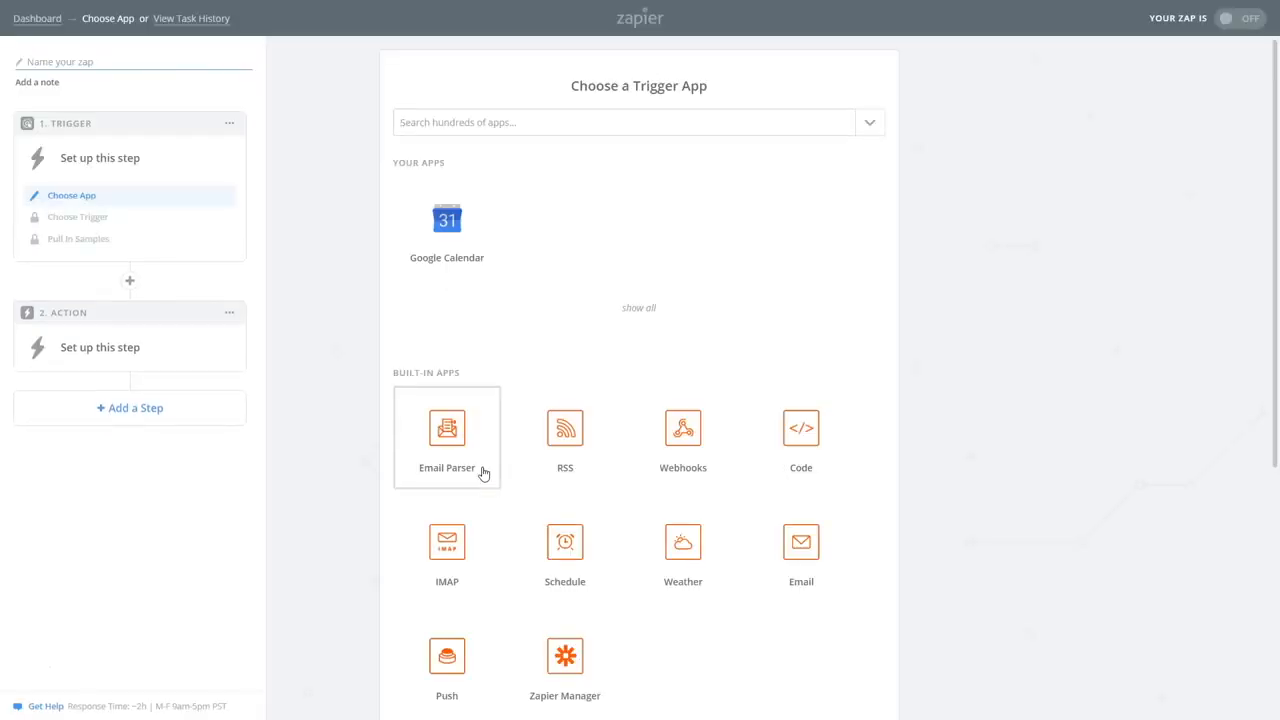
{"action": "left_click", "coordinate": [688, 467]}
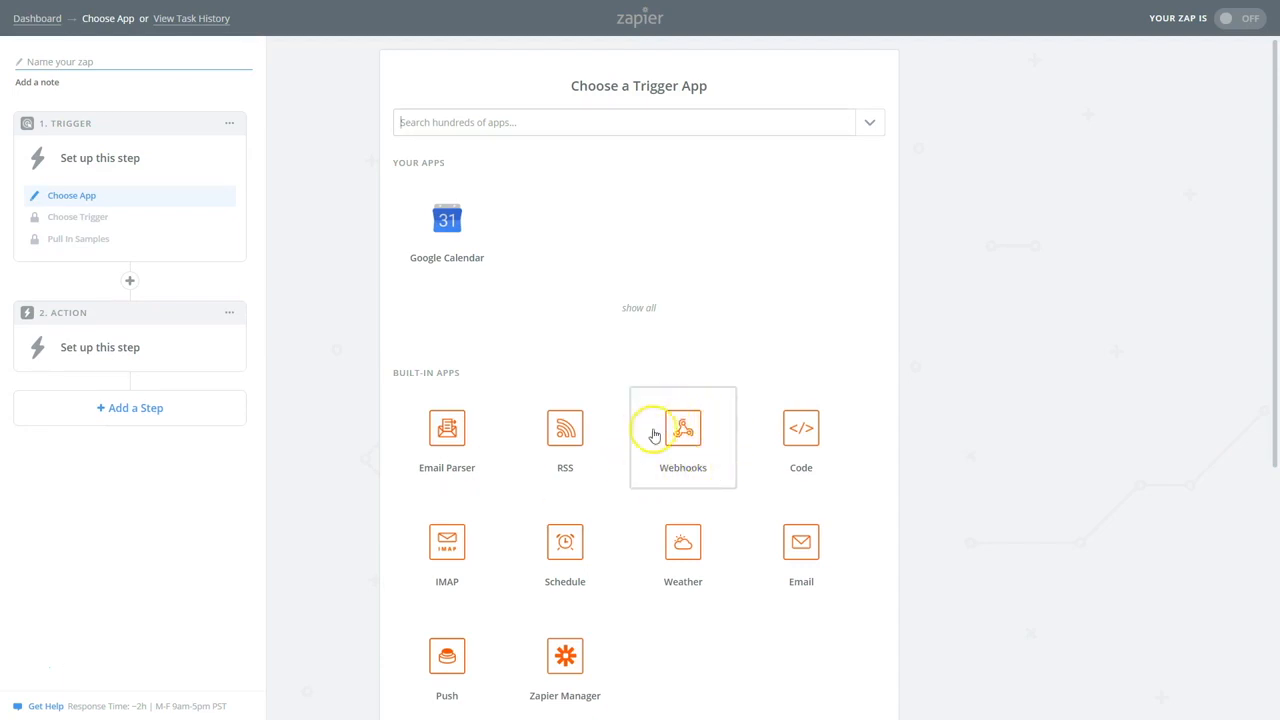
{"action": "left_click", "coordinate": [683, 430]}
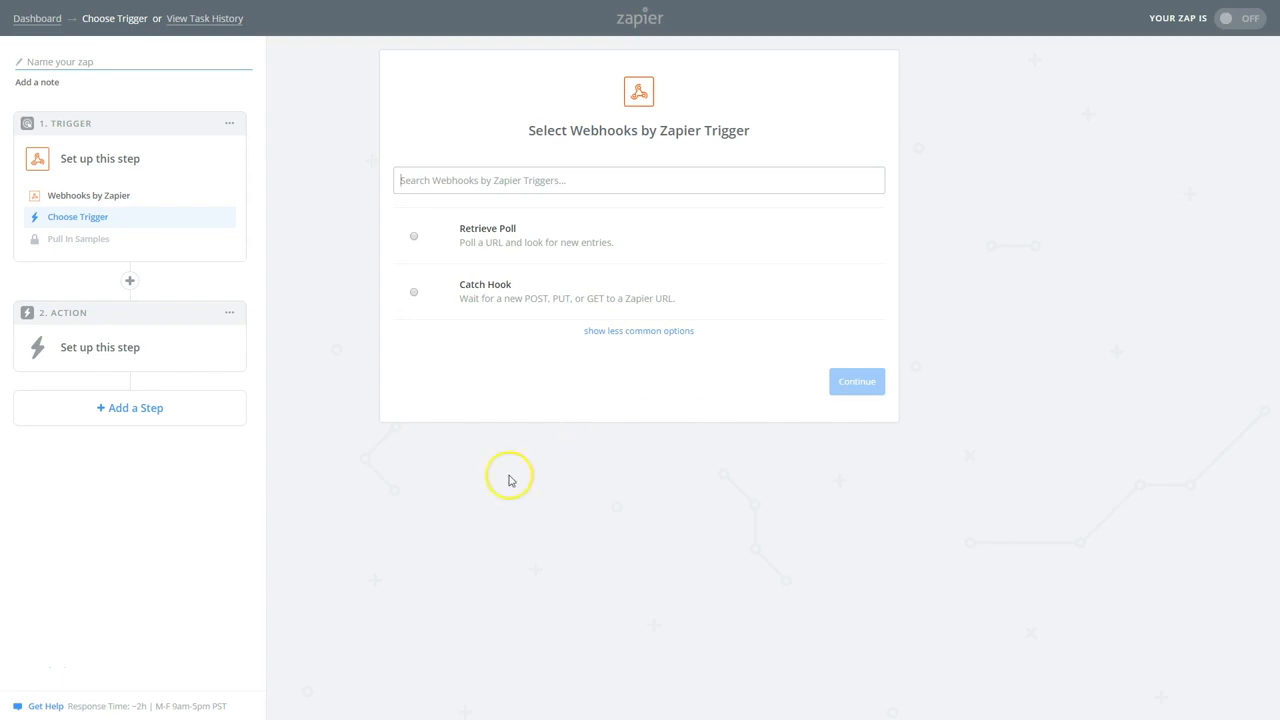
Use Catch Hook as the trigger event, skip the child key and sample, and copy the webhook URL
{"action": "left_click", "coordinate": [516, 288]}
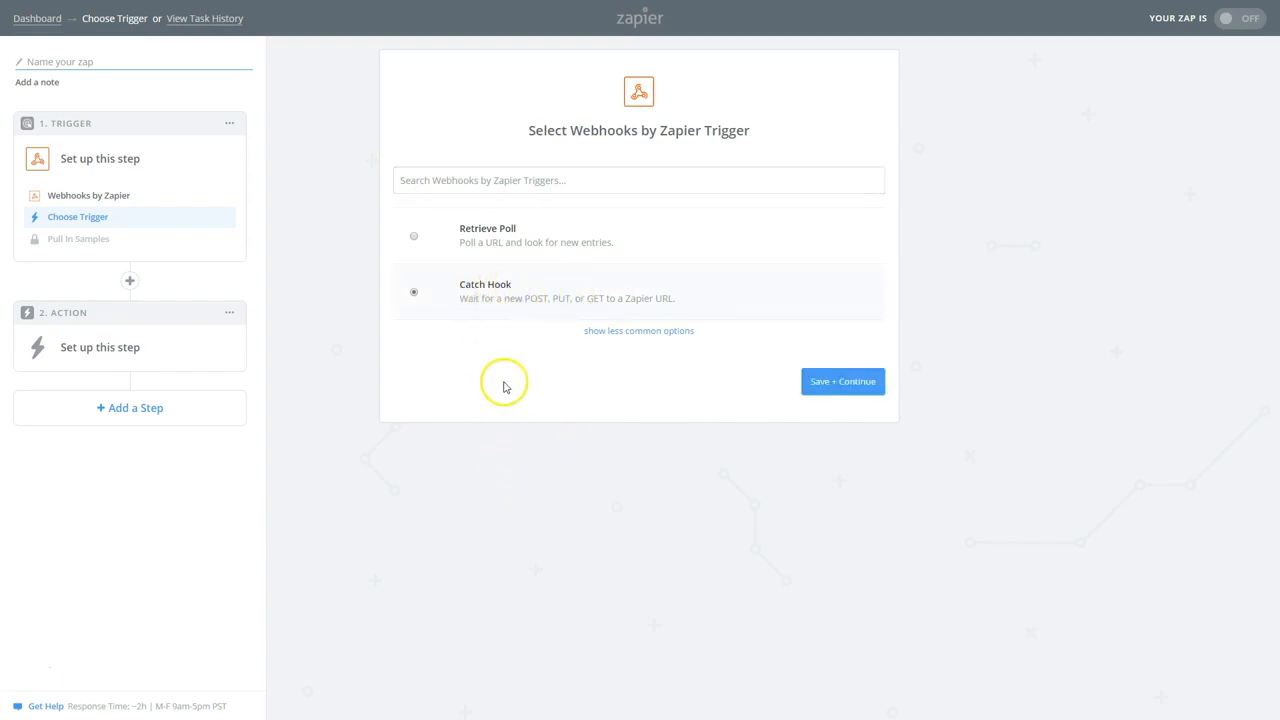
{"action": "left_click", "coordinate": [857, 380]}
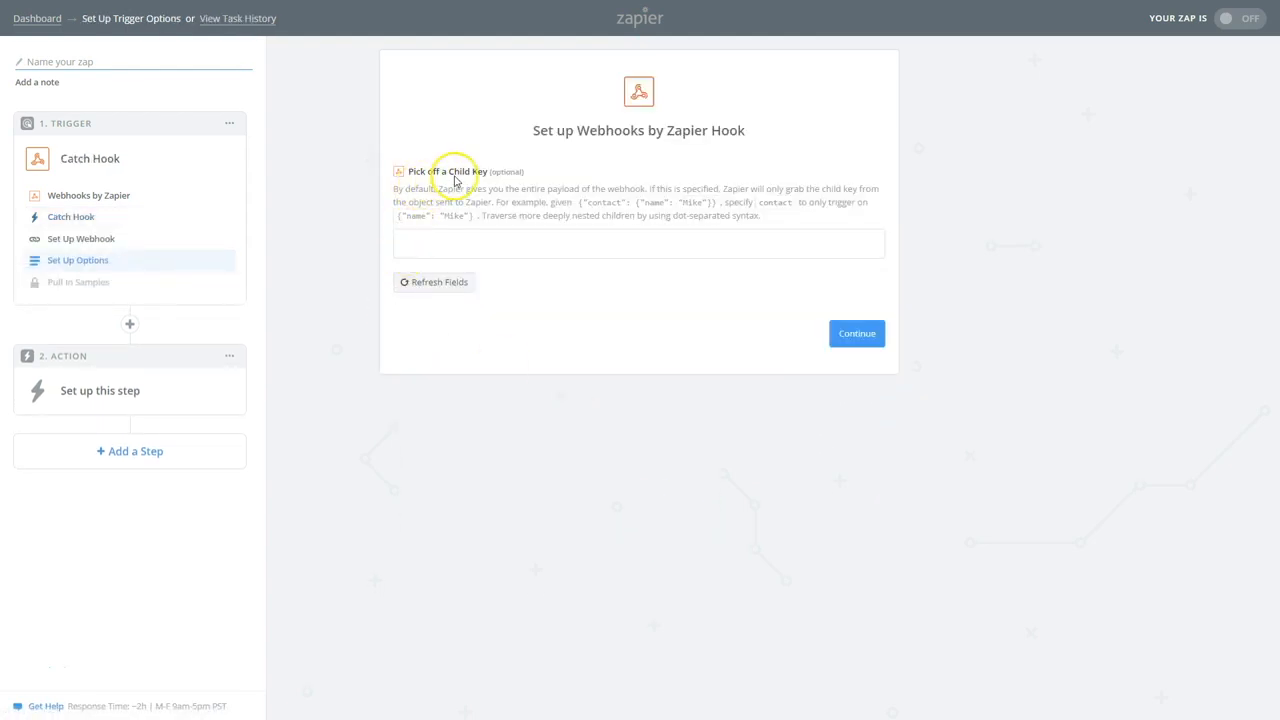
{"action": "left_click", "coordinate": [855, 336]}
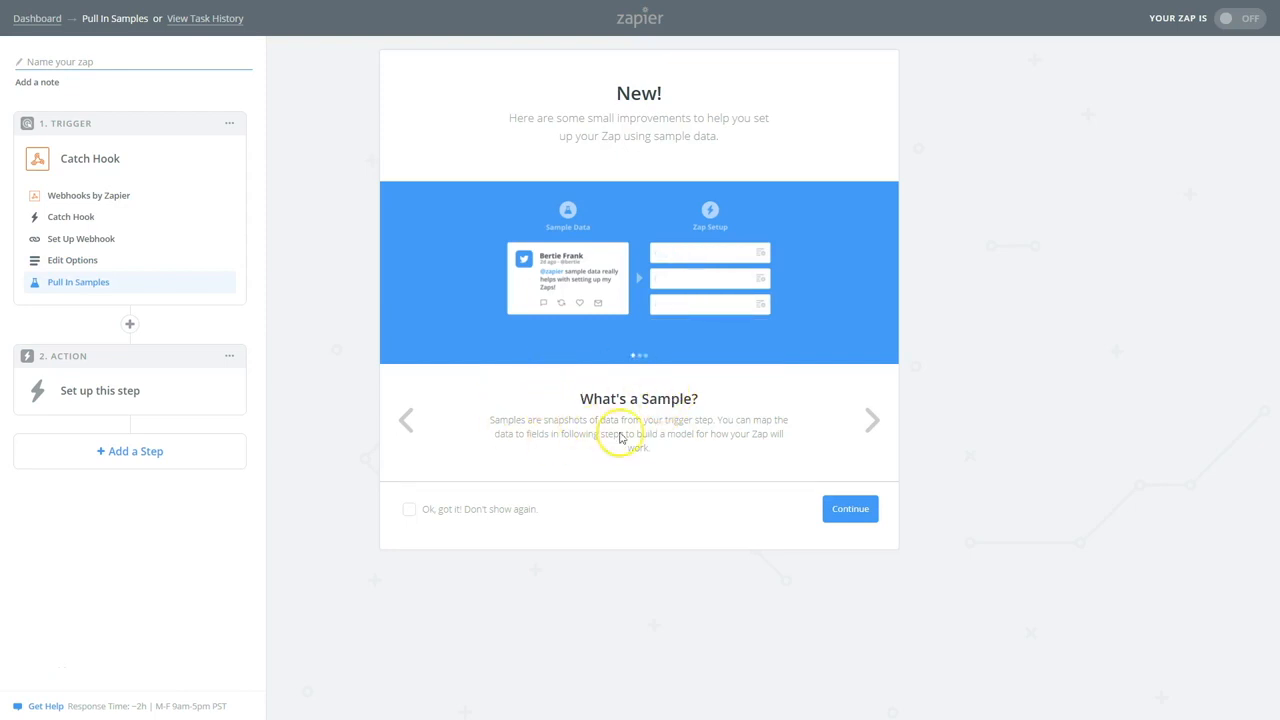
{"action": "left_click", "coordinate": [849, 510]}
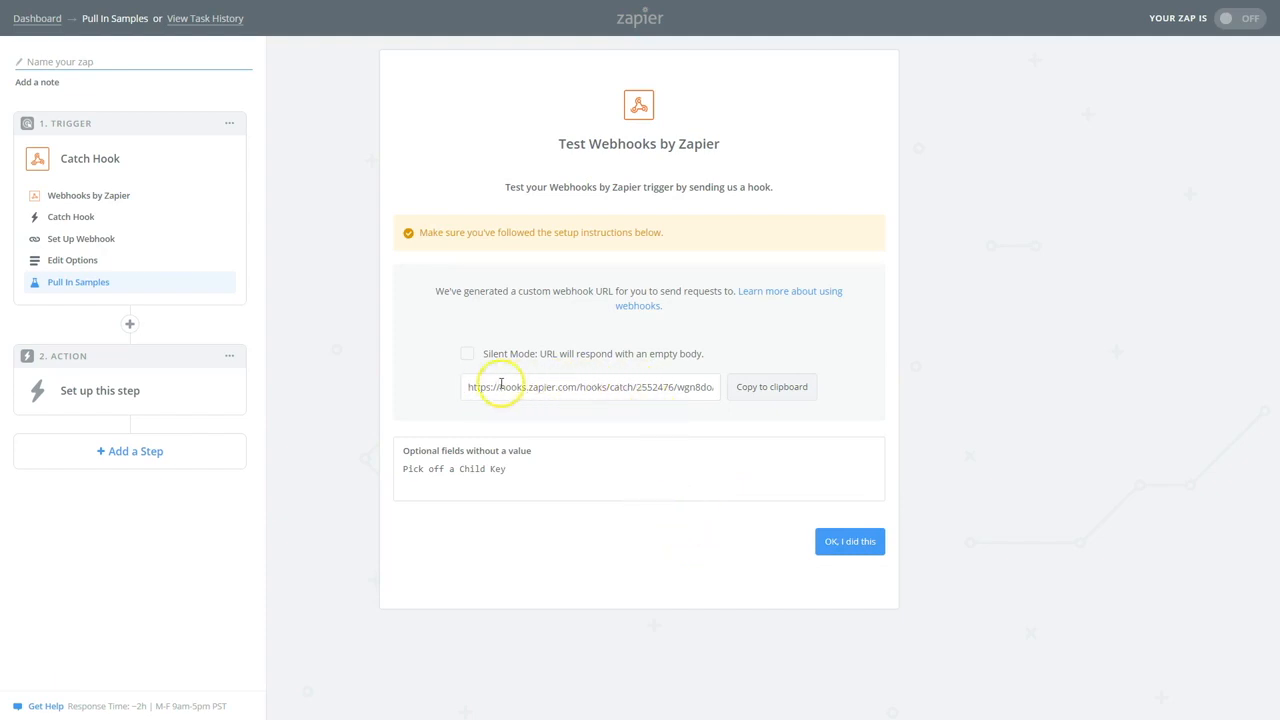
{"action": "left_click", "coordinate": [775, 388]}
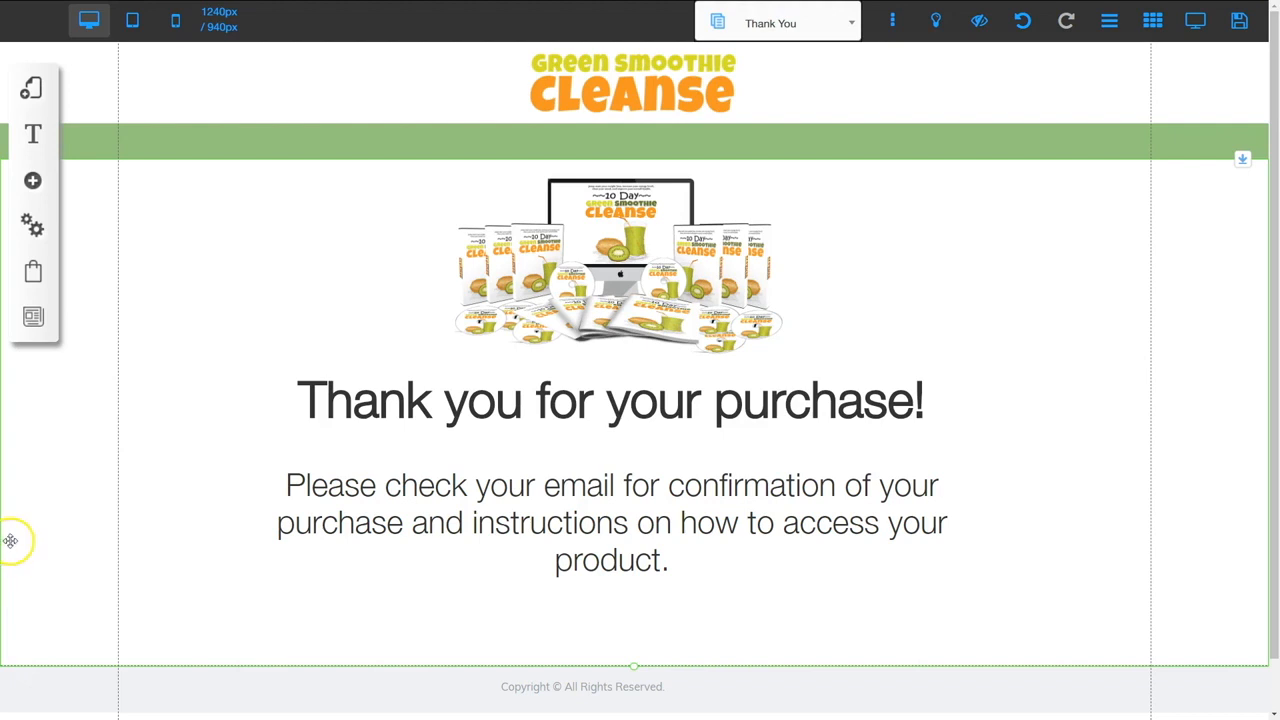
Open the 10 Day Green Smoothie Cleanse offer from the active offers list for editing
{"action": "left_click", "coordinate": [33, 274]}
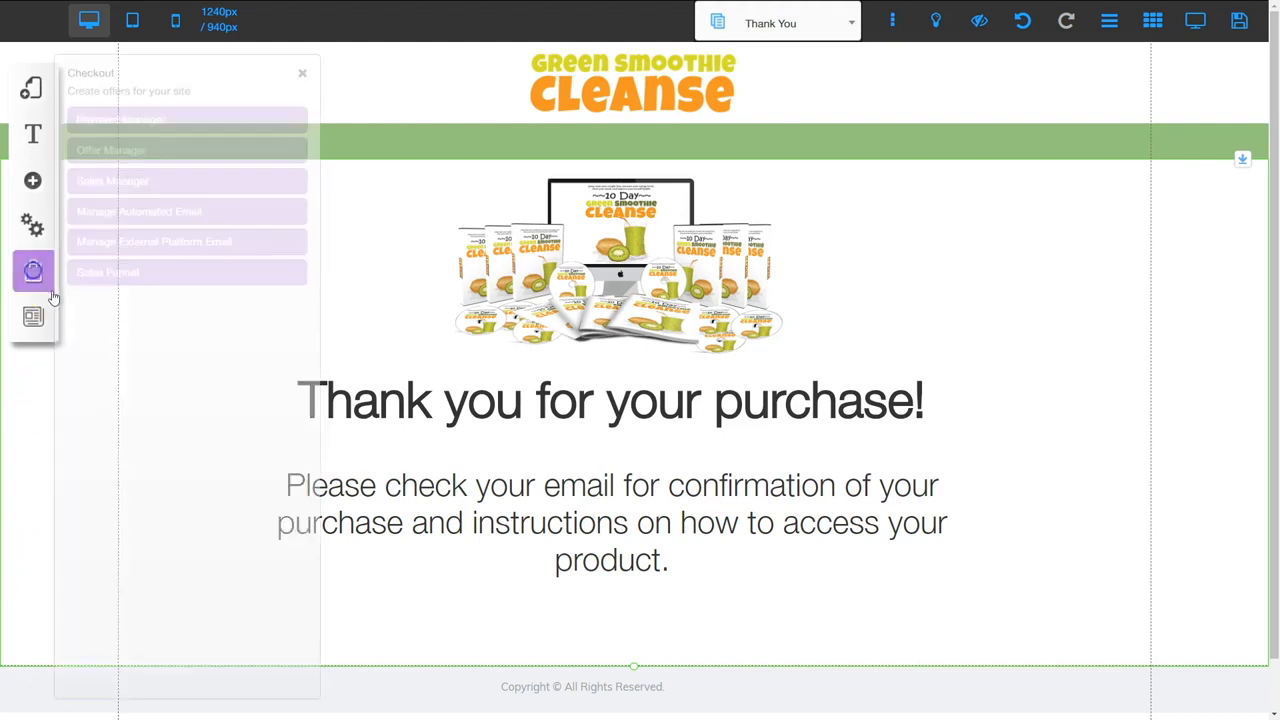
{"action": "left_click", "coordinate": [127, 152]}
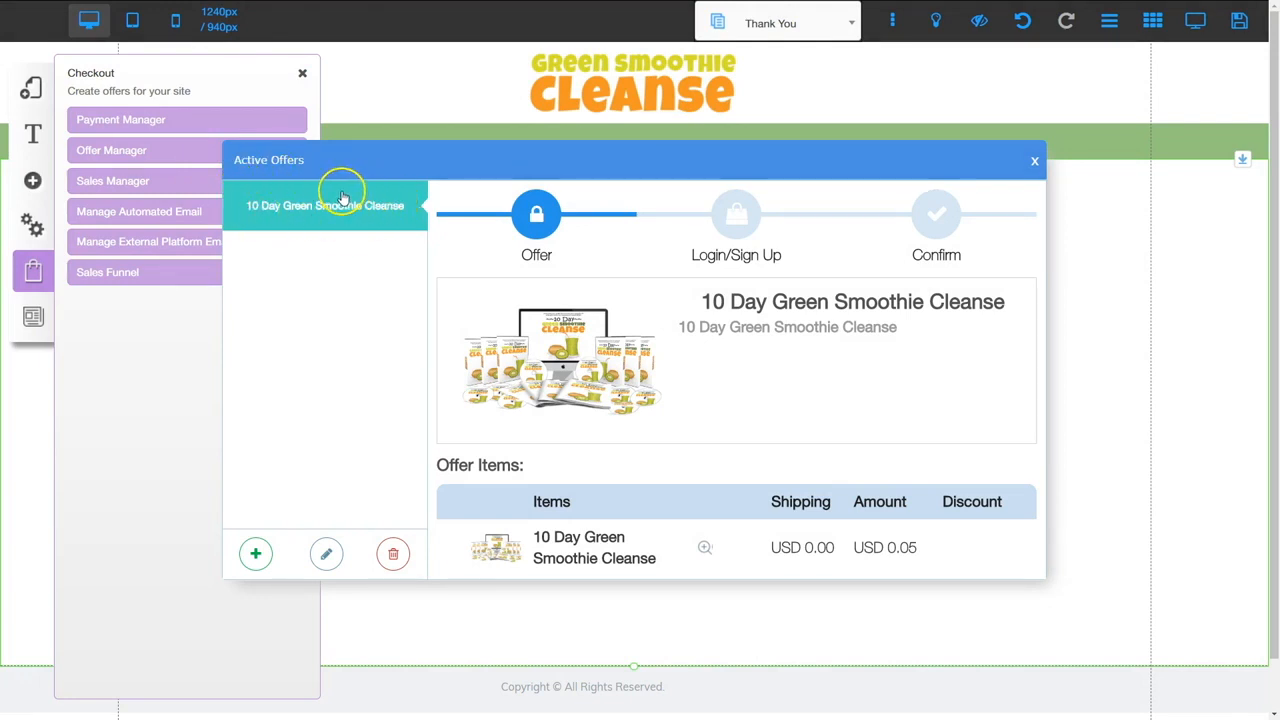
{"action": "left_click", "coordinate": [328, 555]}
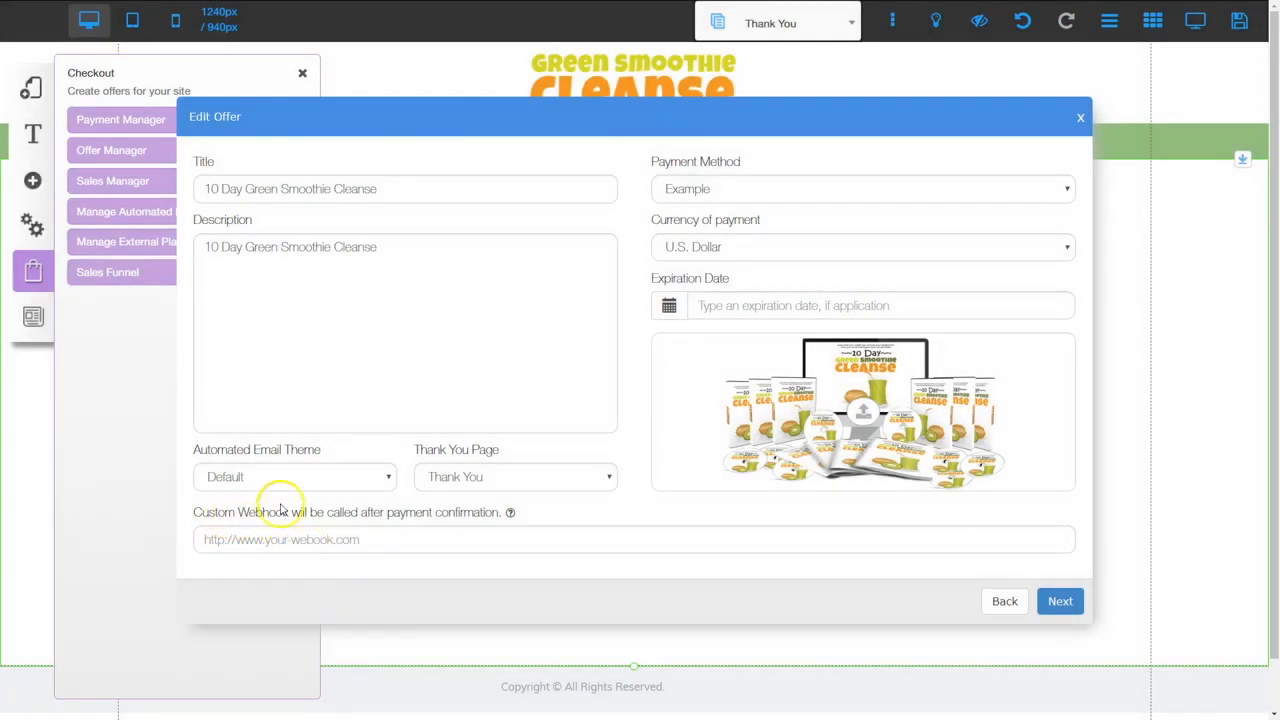
Paste the Zapier catch hook URL as the offer's Custom Webhook, then save the offer and site
{"action": "left_click", "coordinate": [239, 540]}
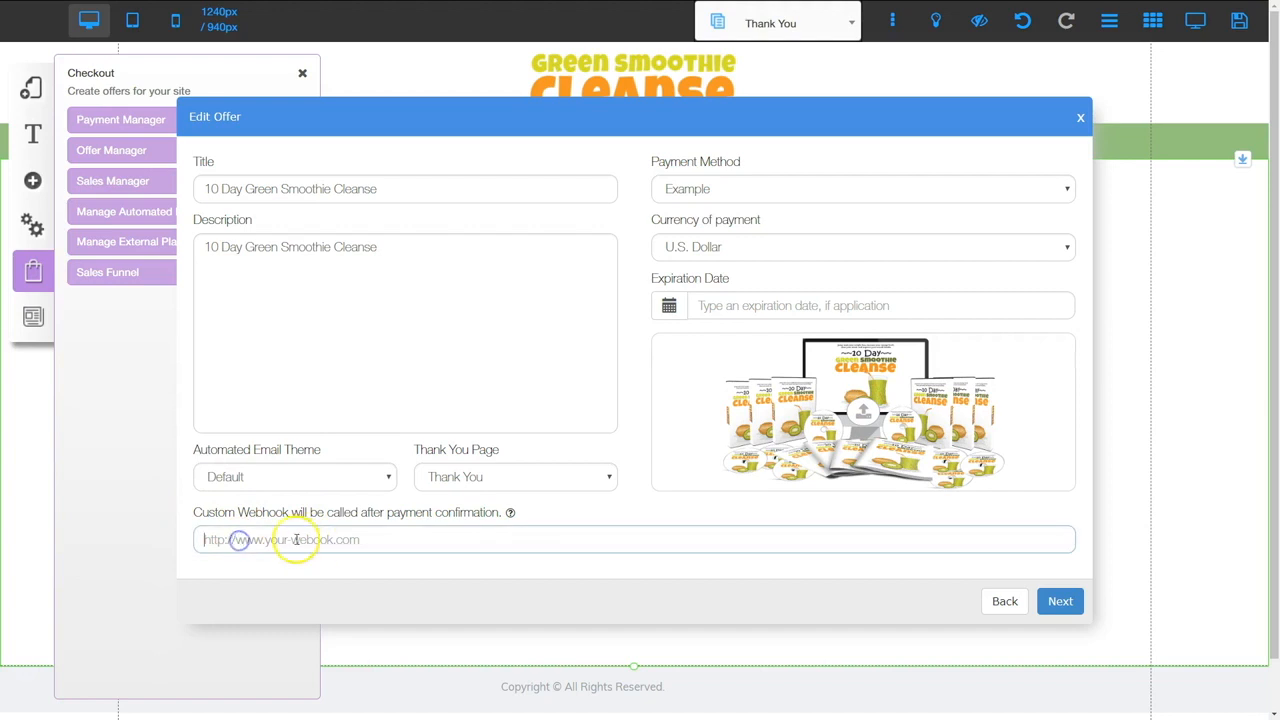
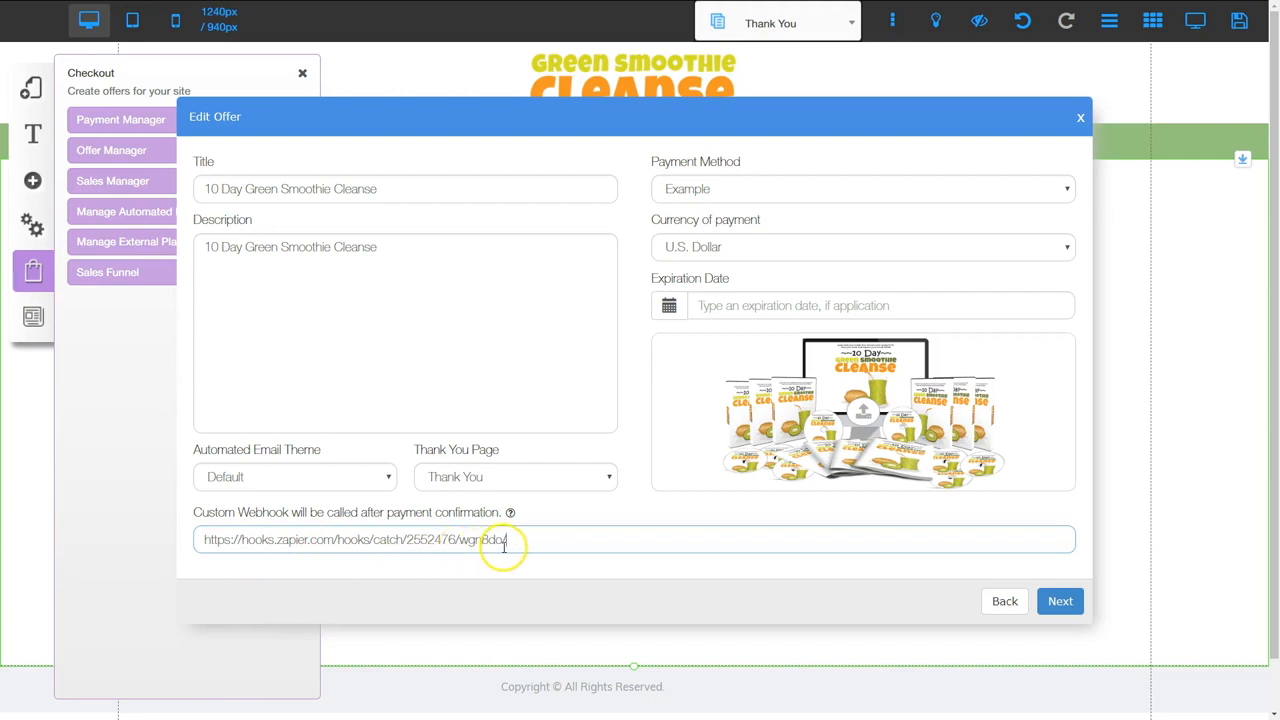
{"action": "left_click", "coordinate": [1060, 601]}
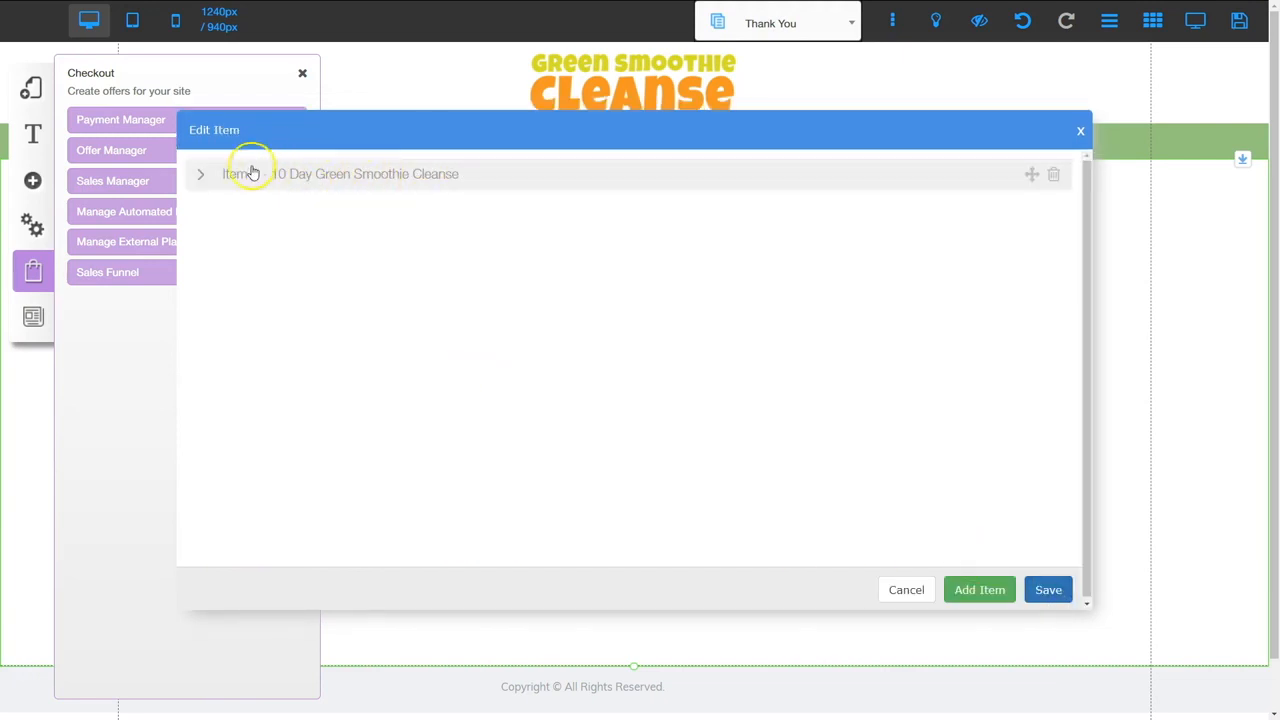
{"action": "left_click", "coordinate": [1050, 590]}
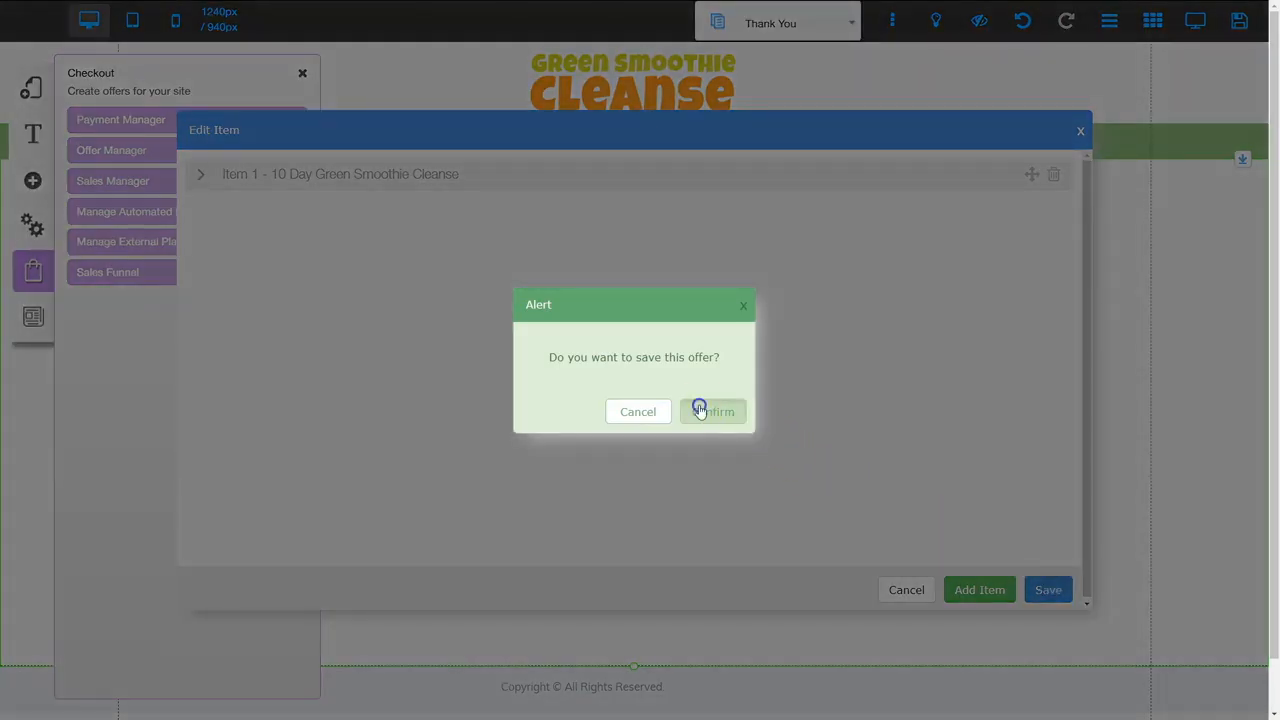
{"action": "left_click", "coordinate": [700, 408]}
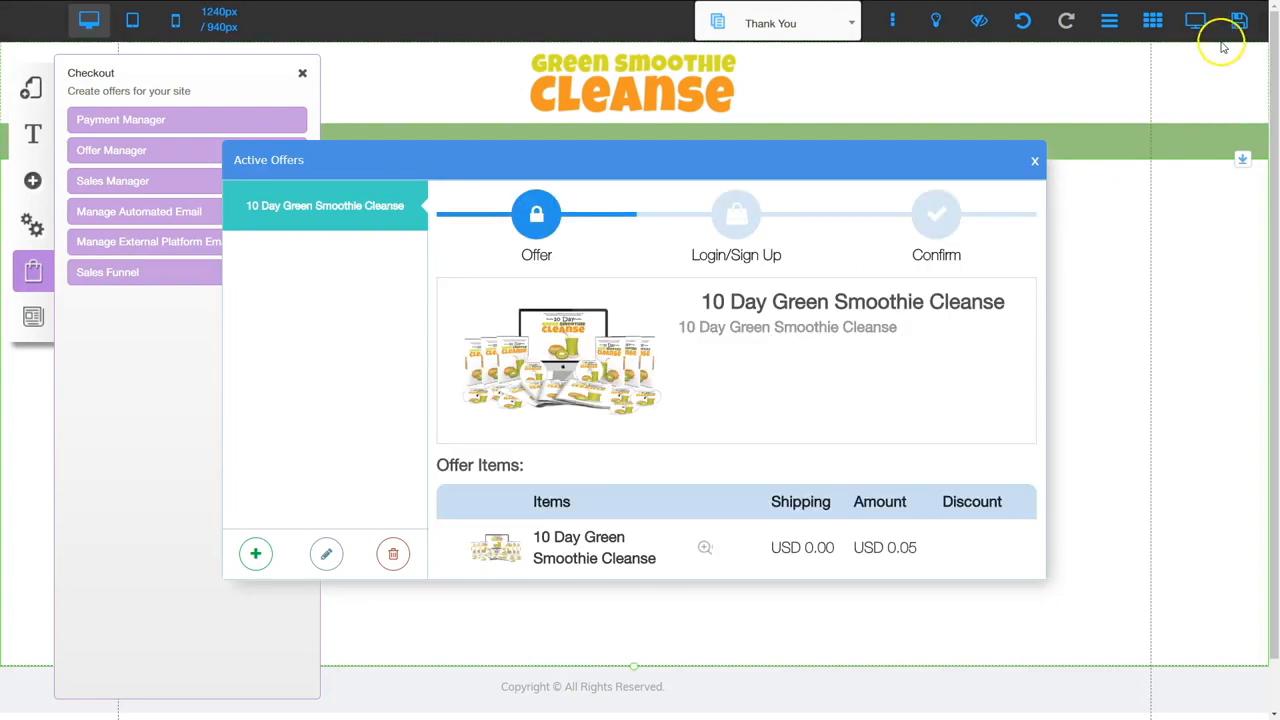
{"action": "left_click", "coordinate": [1238, 24]}
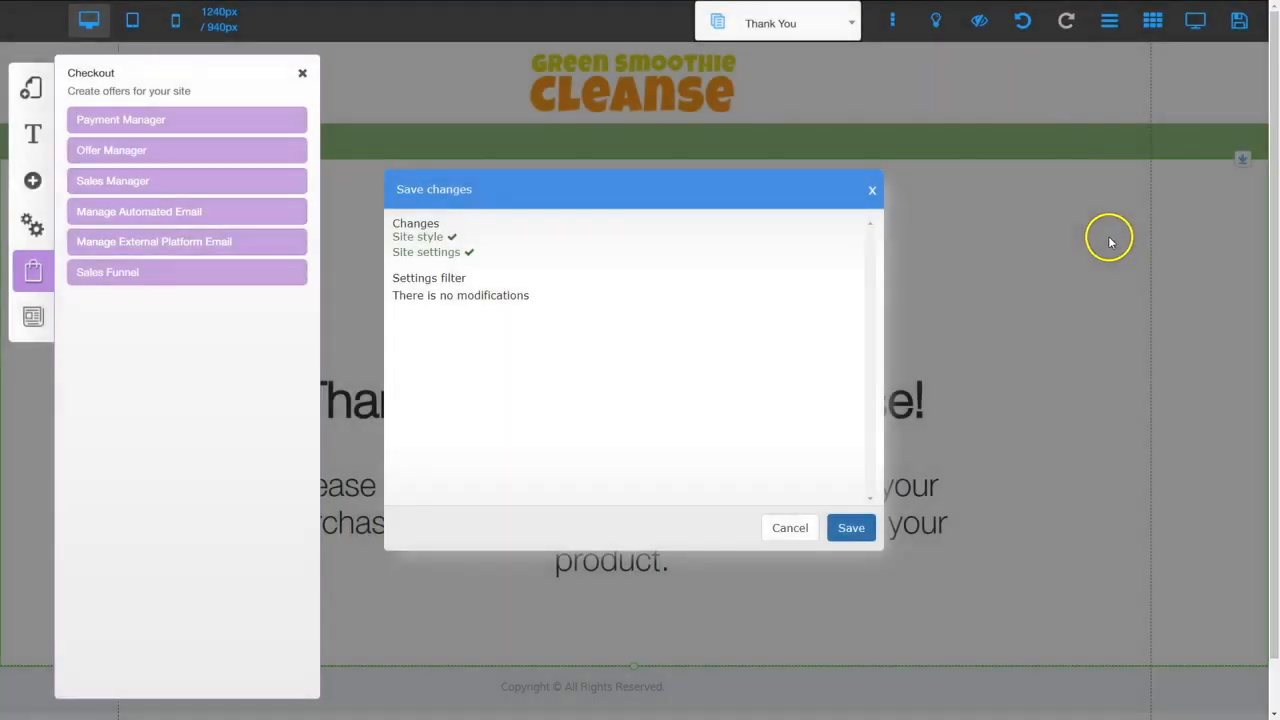
{"action": "left_click", "coordinate": [849, 528]}
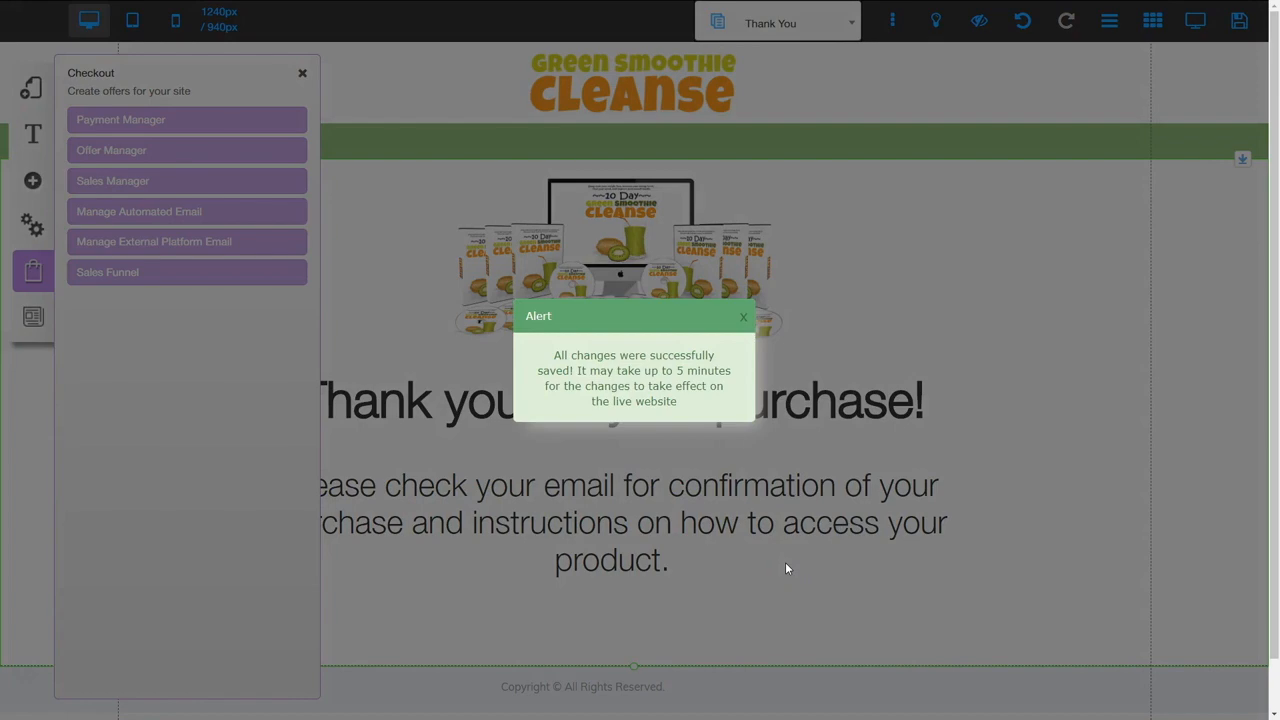
Close the saved notice and Checkout panel, then switch to the Green Smoothie Cleanse layout's sales page
{"action": "left_click", "coordinate": [743, 316]}
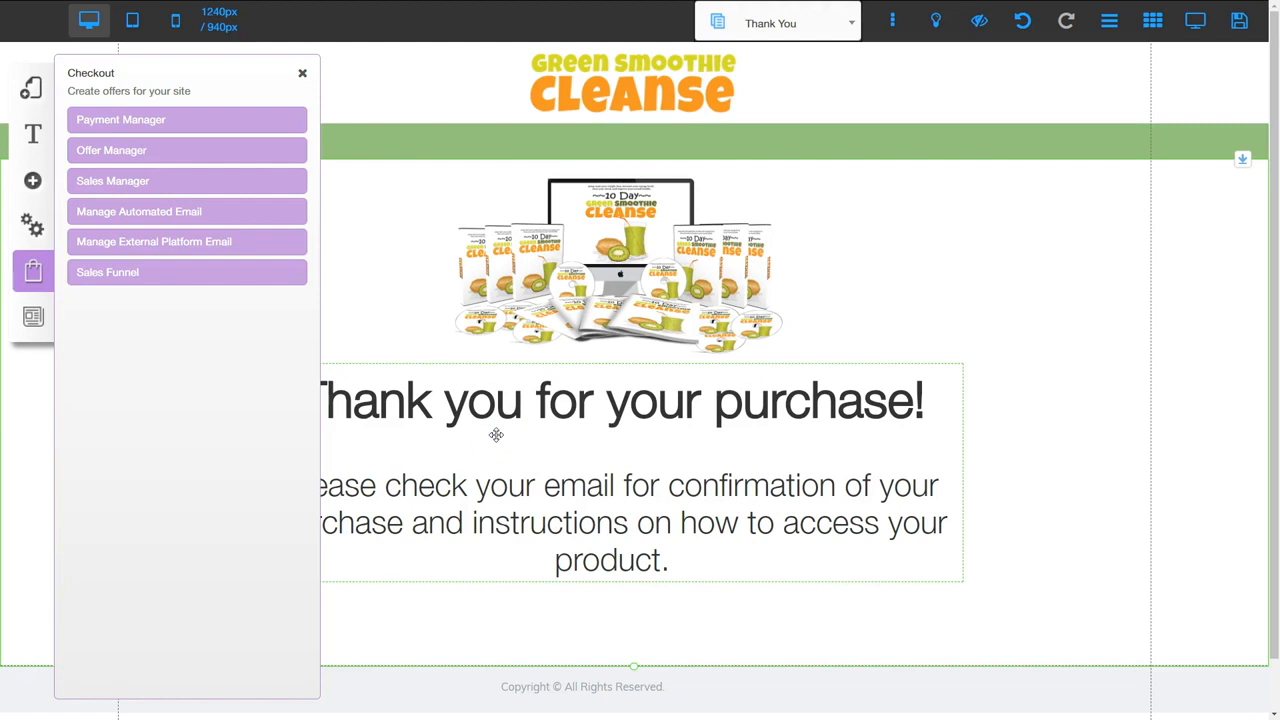
{"action": "left_click", "coordinate": [302, 72]}
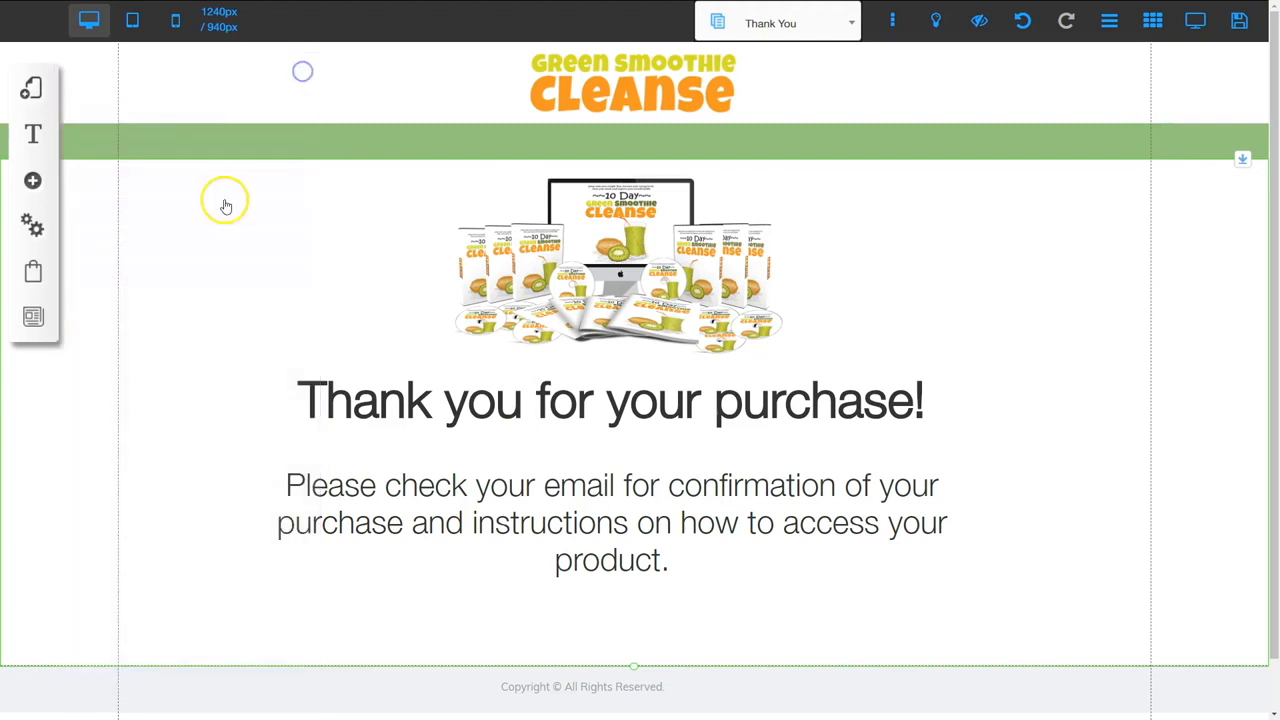
{"action": "left_click", "coordinate": [35, 88]}
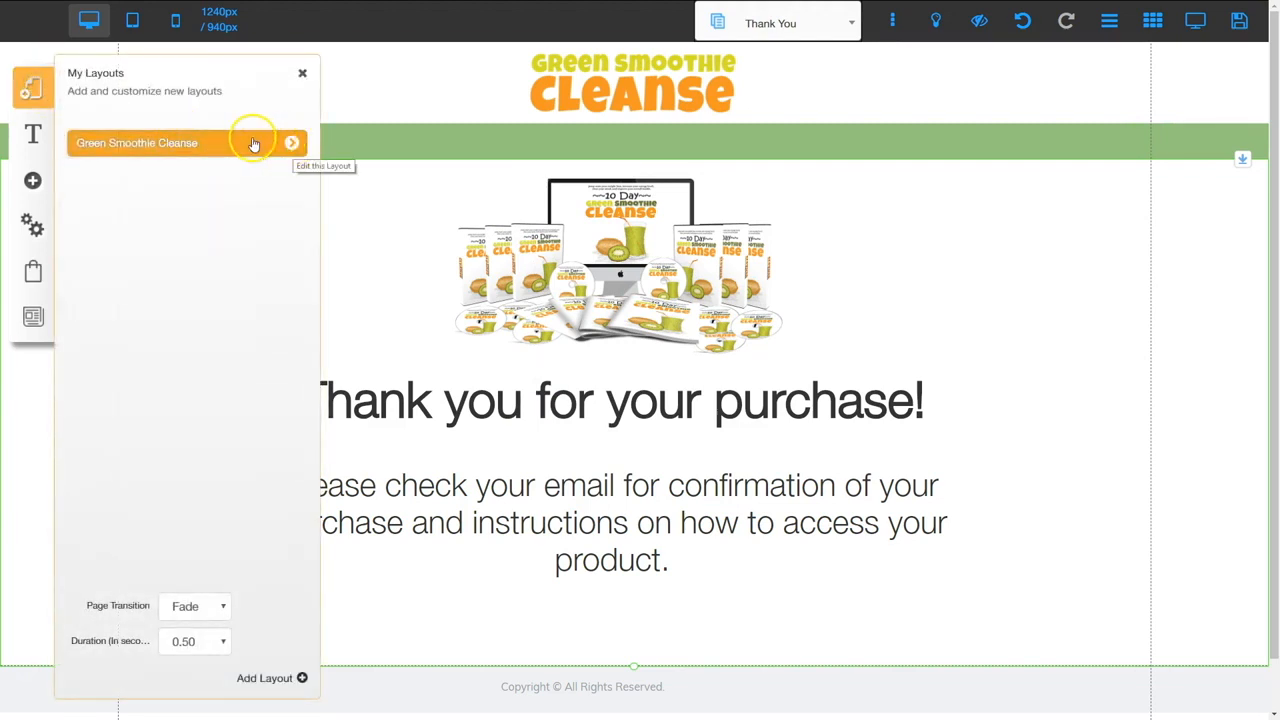
{"action": "left_click", "coordinate": [294, 143]}
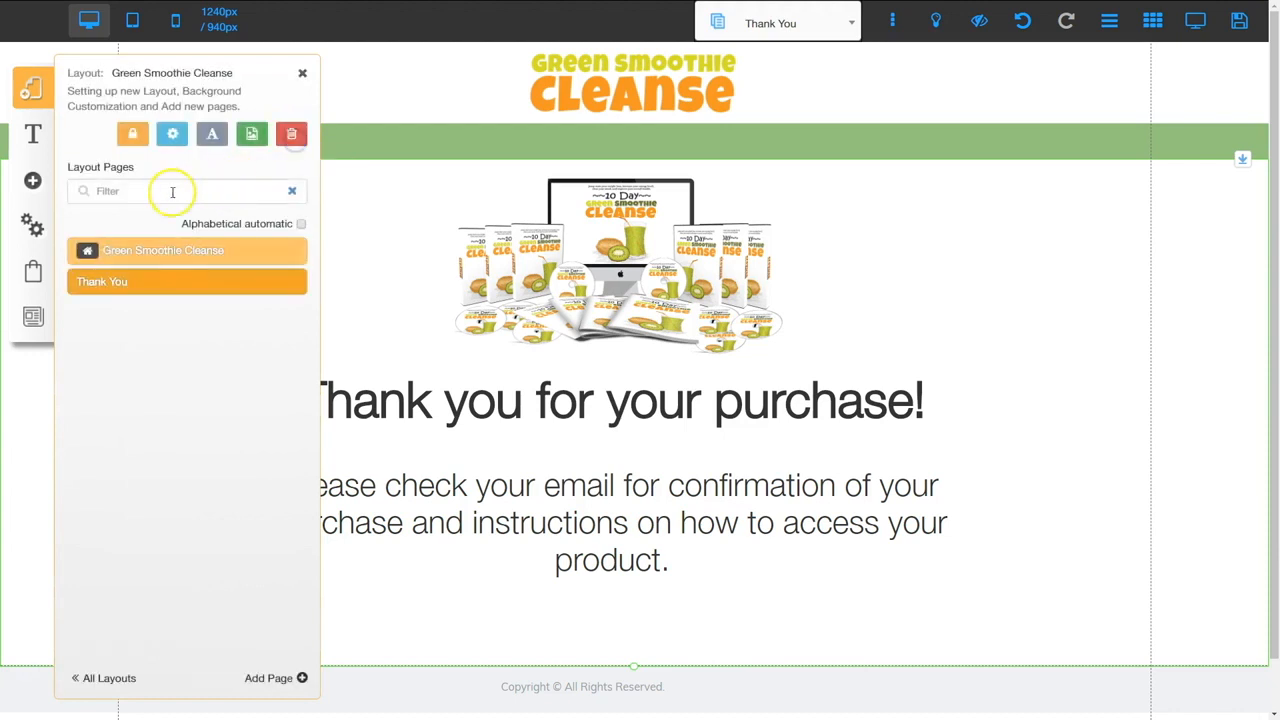
{"action": "left_click", "coordinate": [158, 252]}
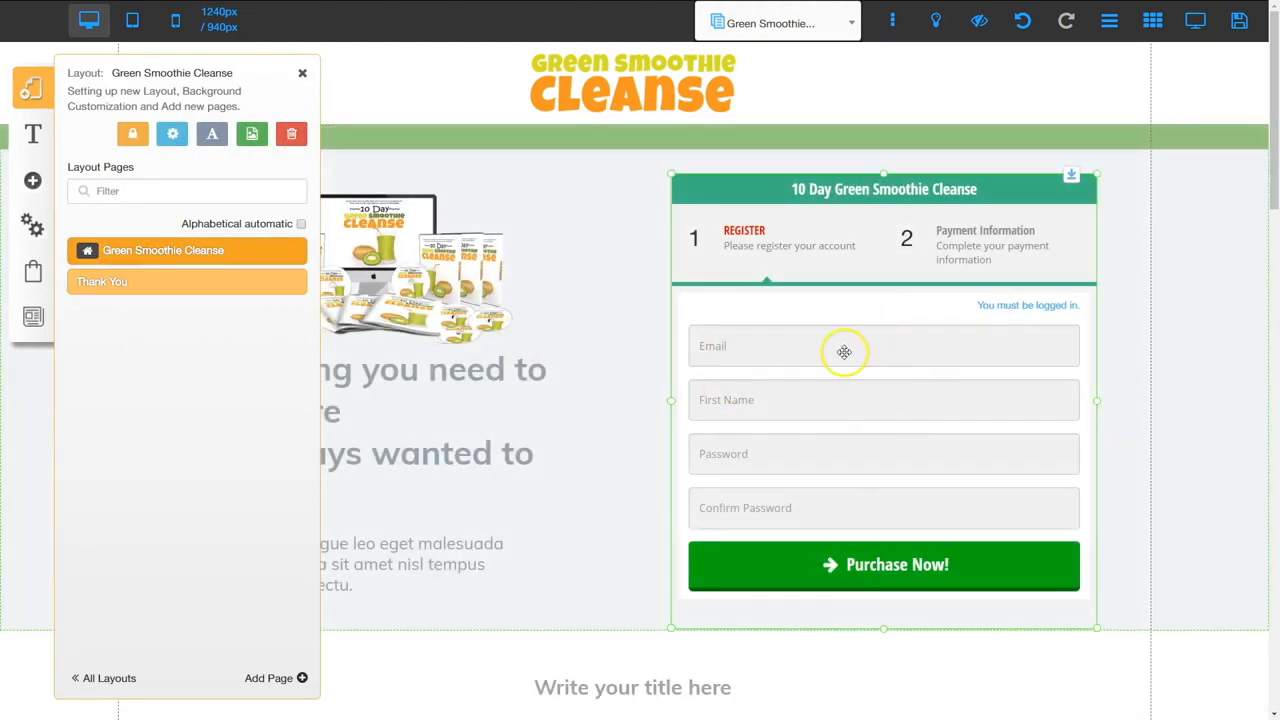
Set the order form's offer to 10 Day Green Smoothie Cleanse and save the page changes
{"action": "left_click", "coordinate": [842, 349]}
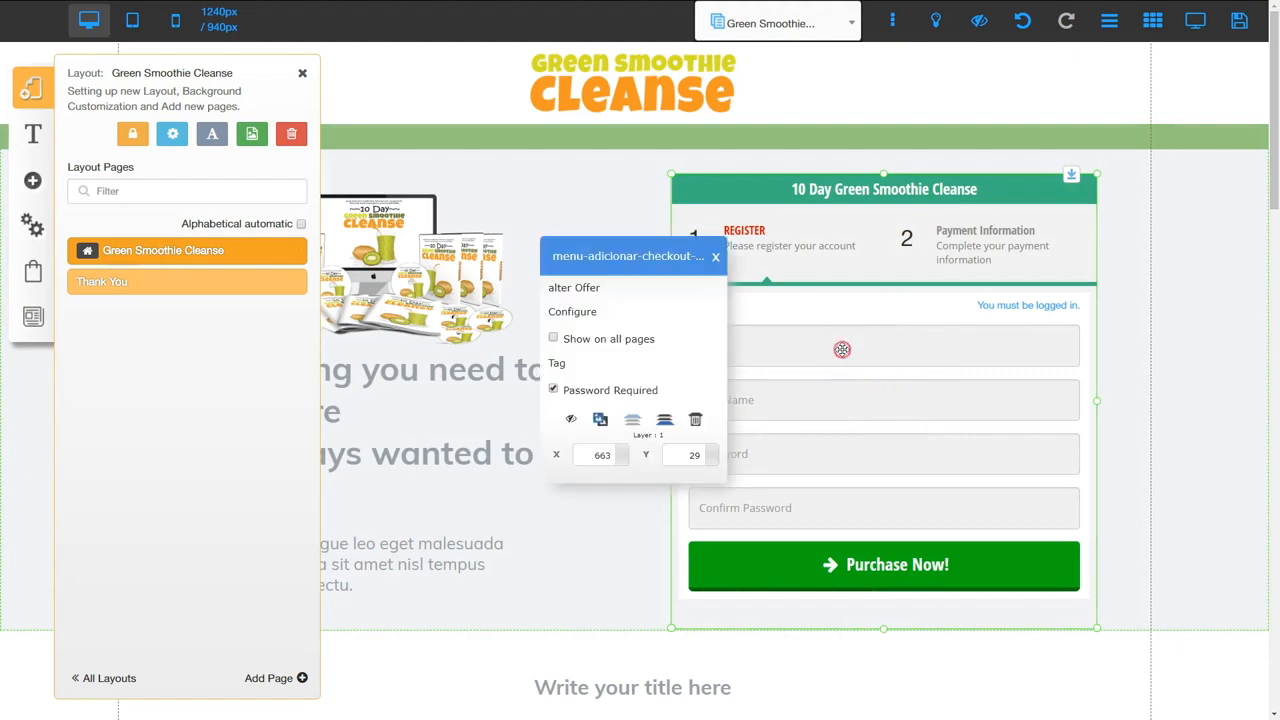
{"action": "left_click", "coordinate": [585, 288]}
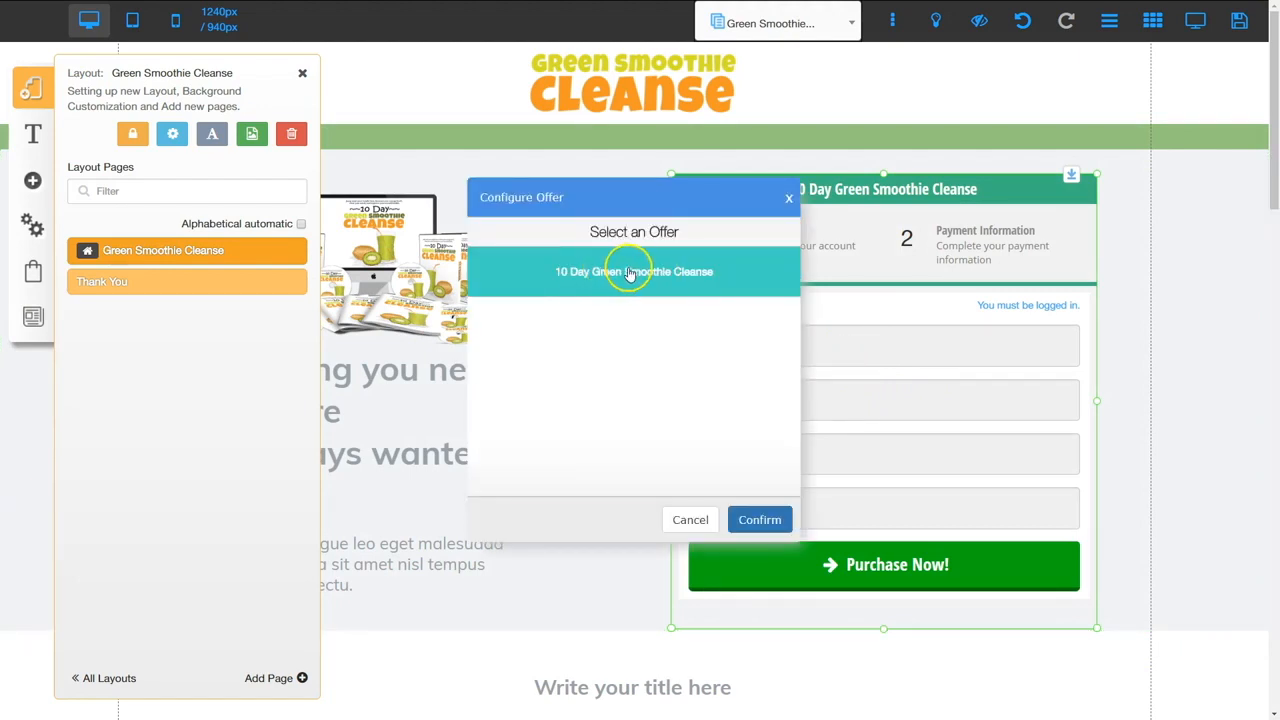
{"action": "left_click", "coordinate": [628, 271]}
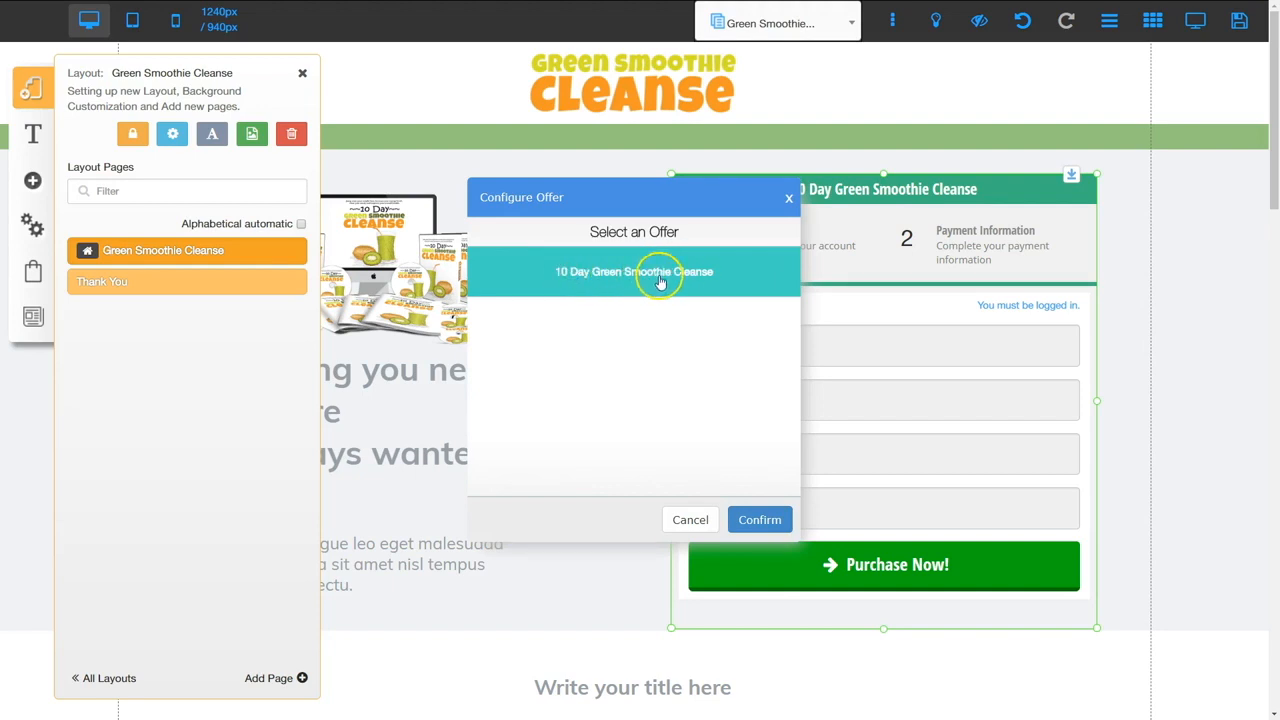
{"action": "left_click", "coordinate": [759, 519]}
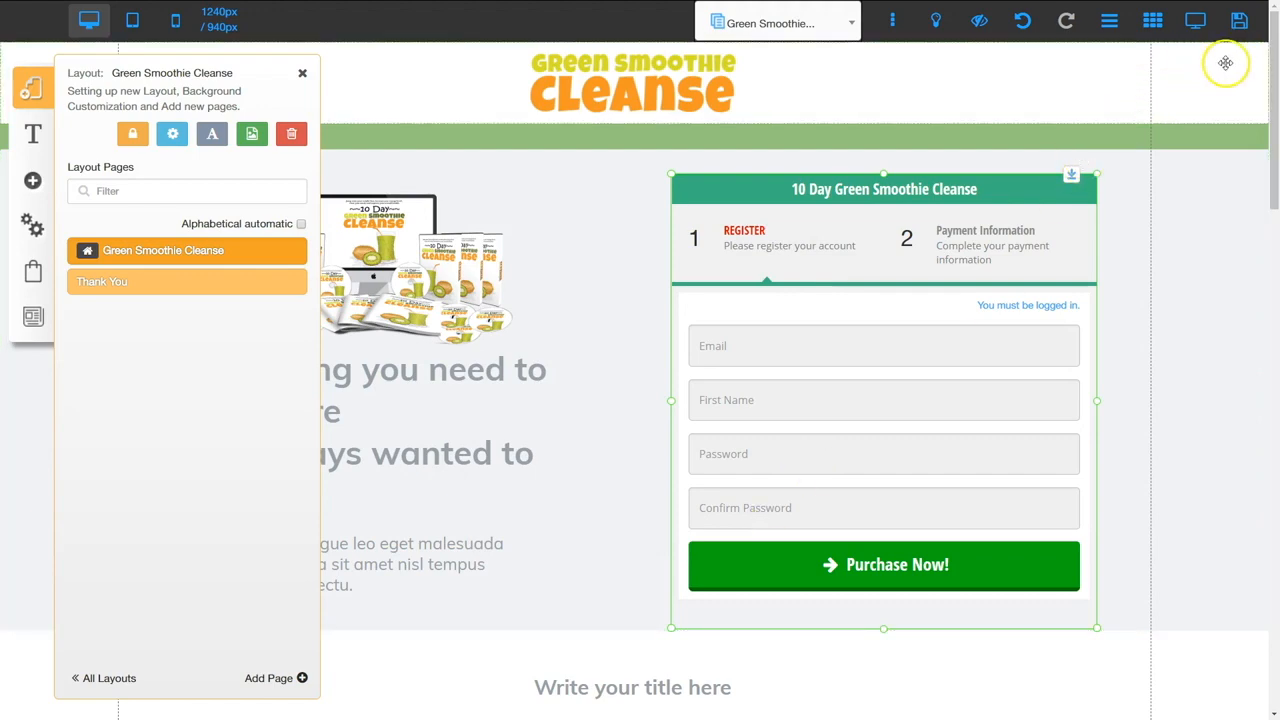
{"action": "left_click", "coordinate": [1240, 36]}
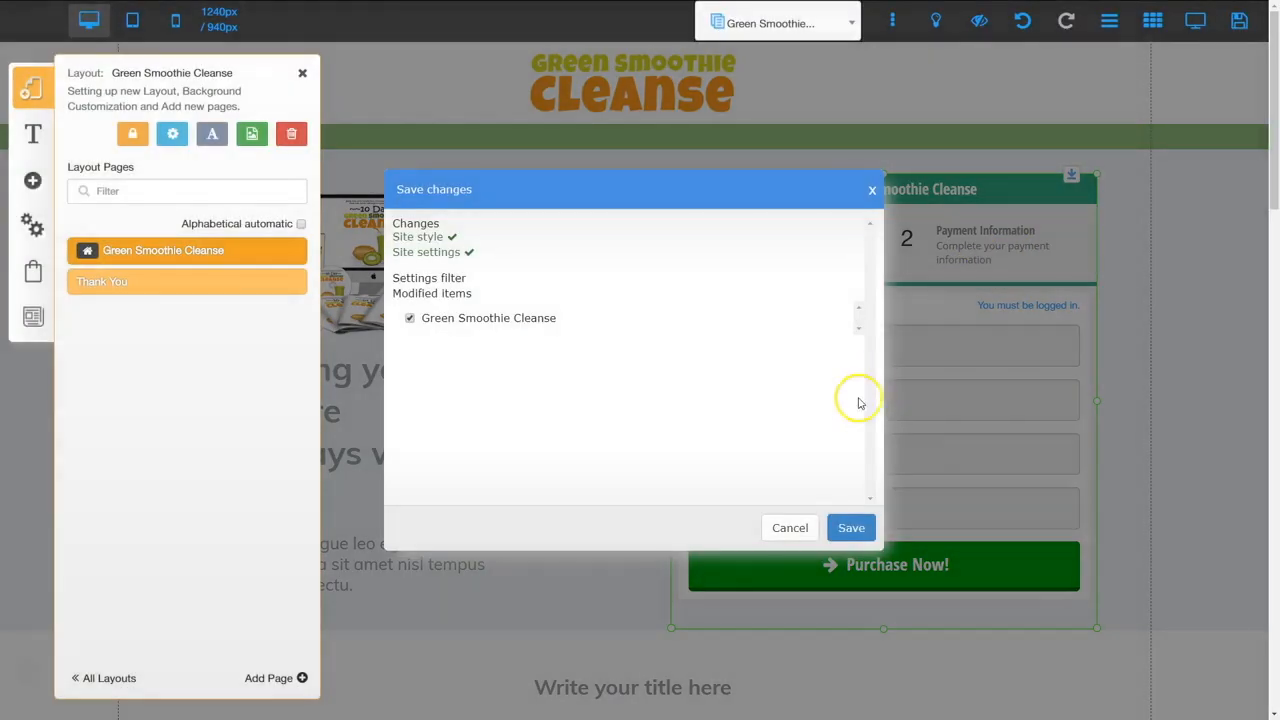
{"action": "left_click", "coordinate": [851, 529]}
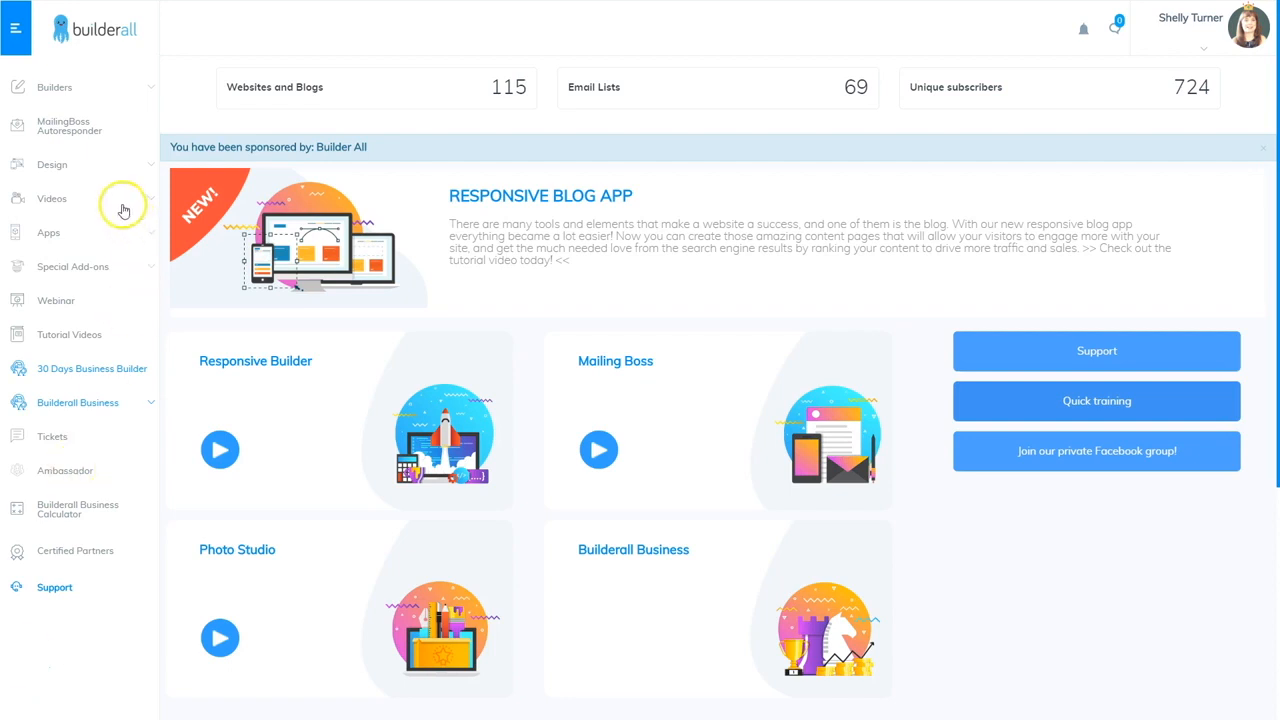
Publish the webhooktutorial site from the Drag and Drop Pixel Perfect My sites list
{"action": "left_click", "coordinate": [50, 88]}
{"action": "left_click", "coordinate": [66, 128]}
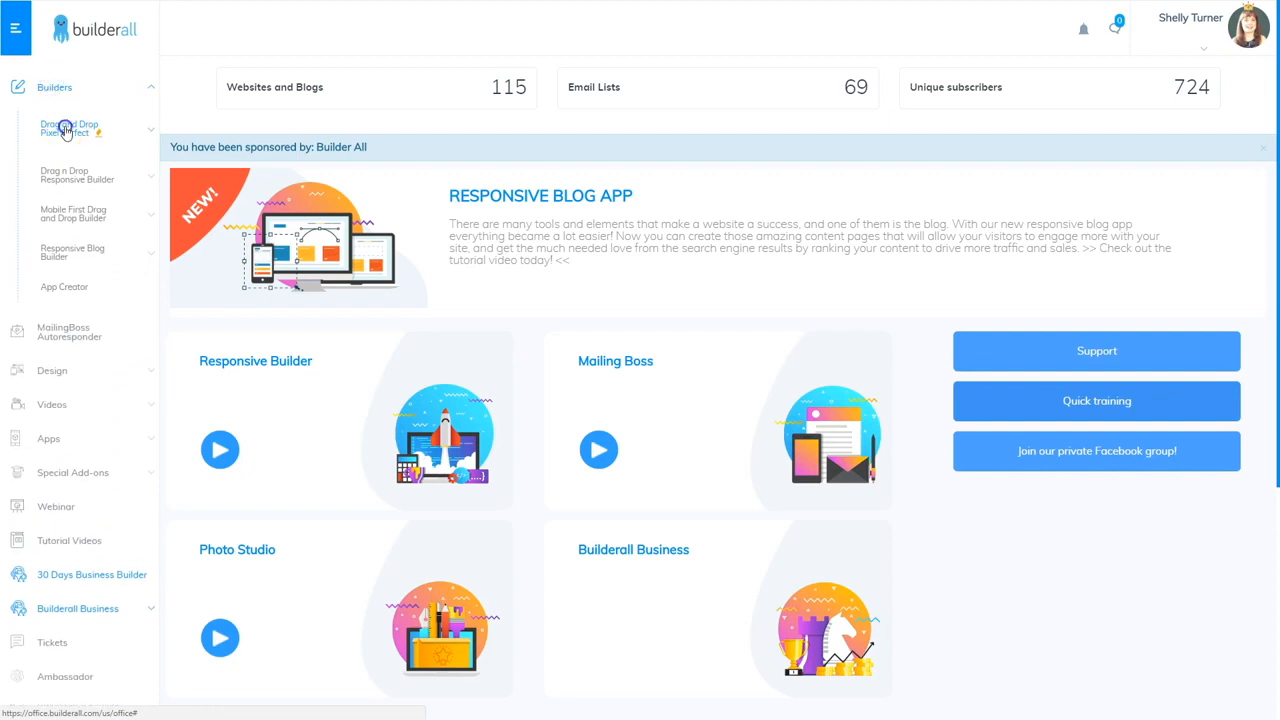
{"action": "left_click", "coordinate": [62, 172]}
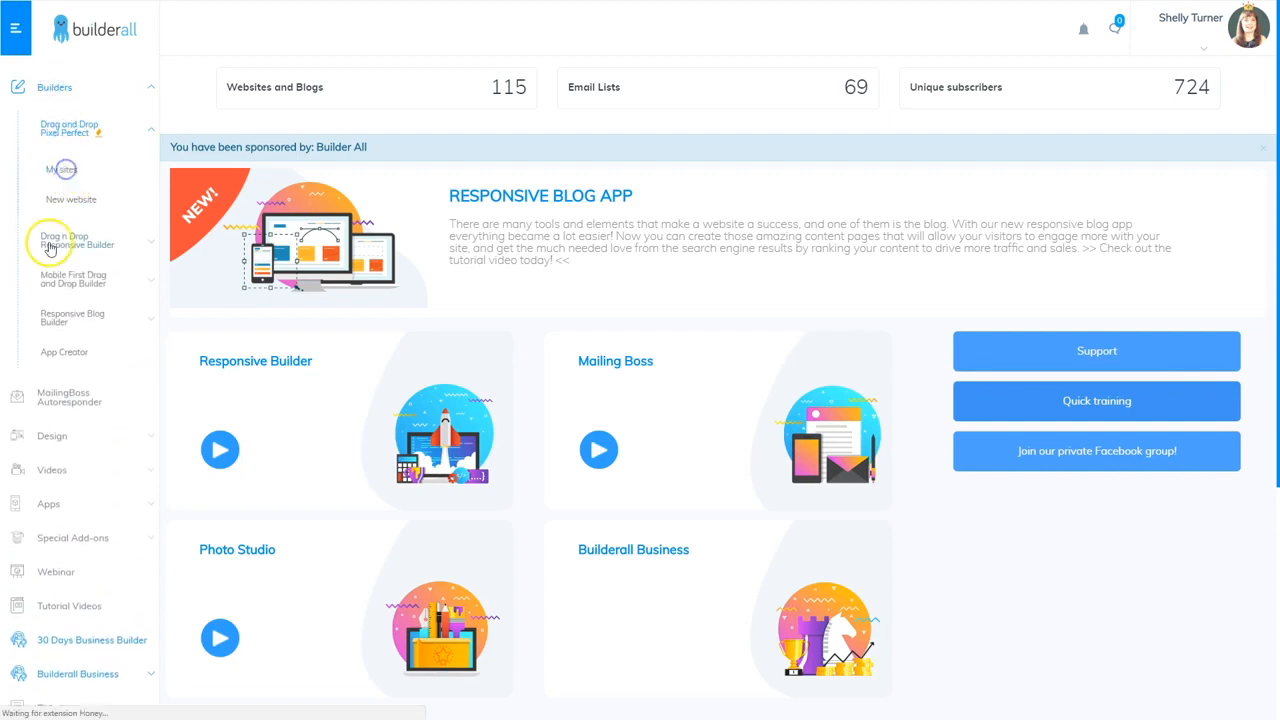
{"action": "scroll", "coordinate": [394, 394], "scroll_direction": "down", "scroll_amount": 6}
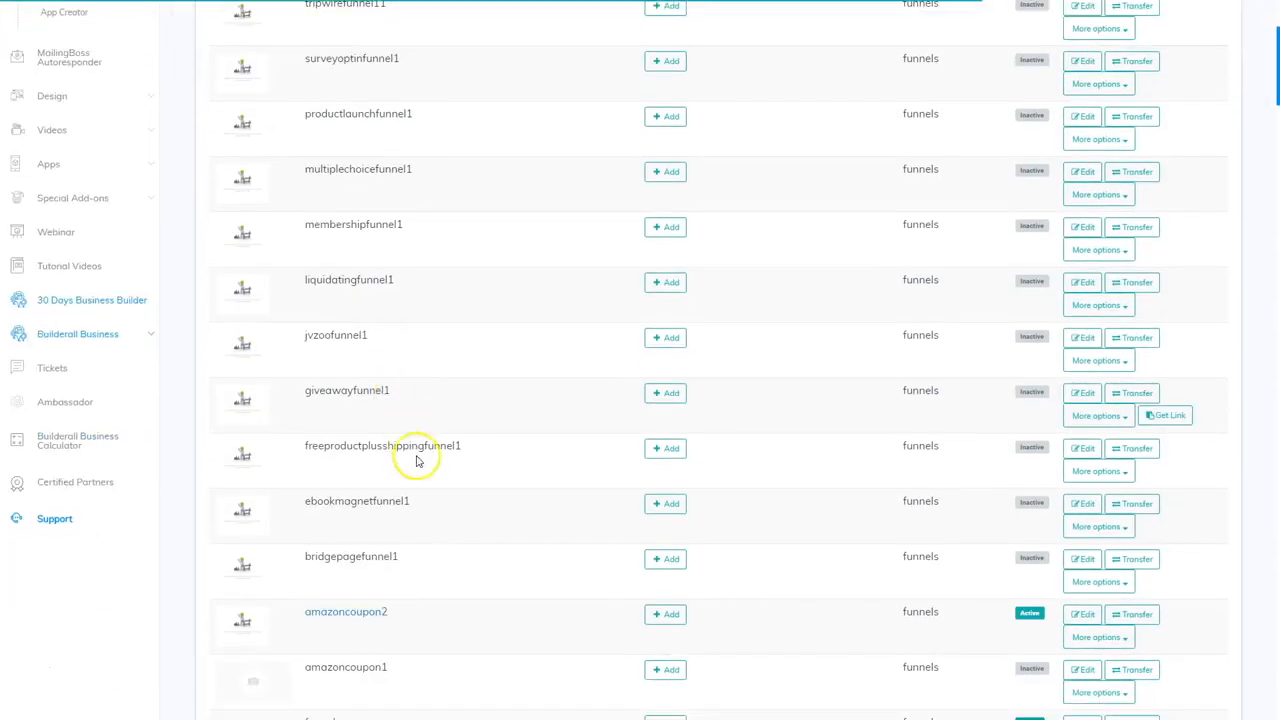
{"action": "scroll", "coordinate": [430, 530], "scroll_direction": "down", "scroll_amount": 4}
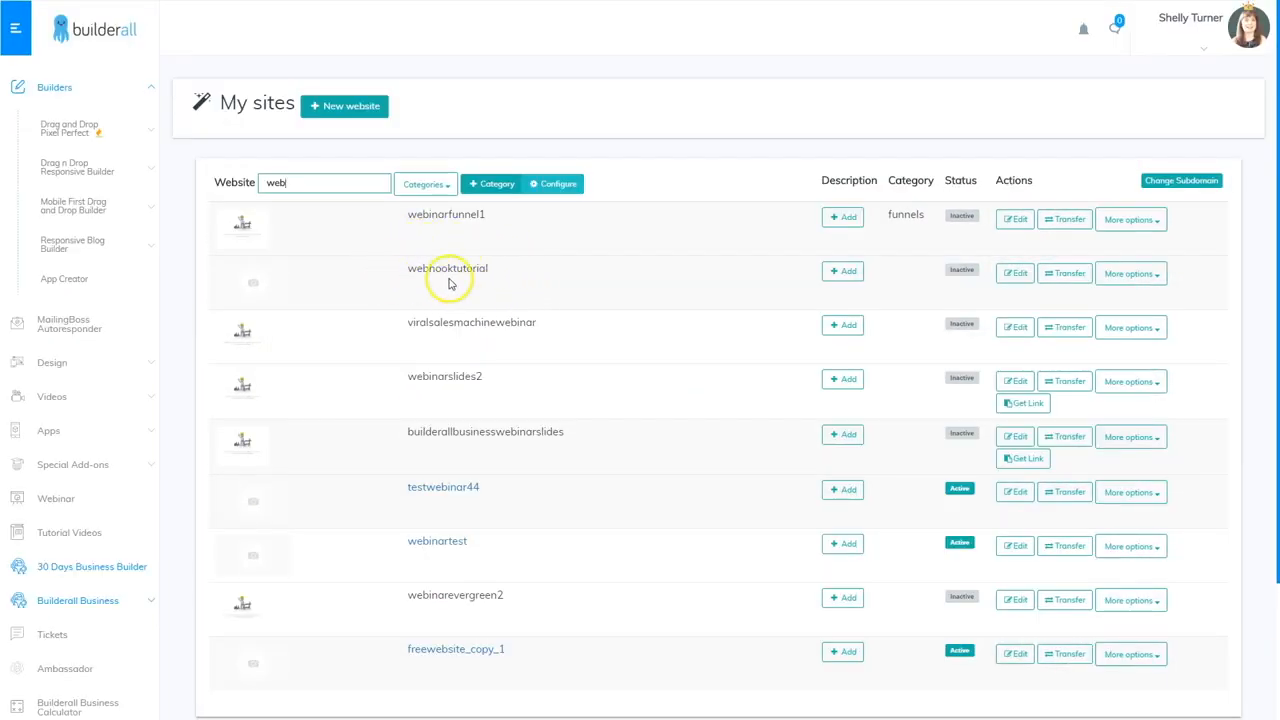
{"action": "left_click", "coordinate": [1143, 276]}
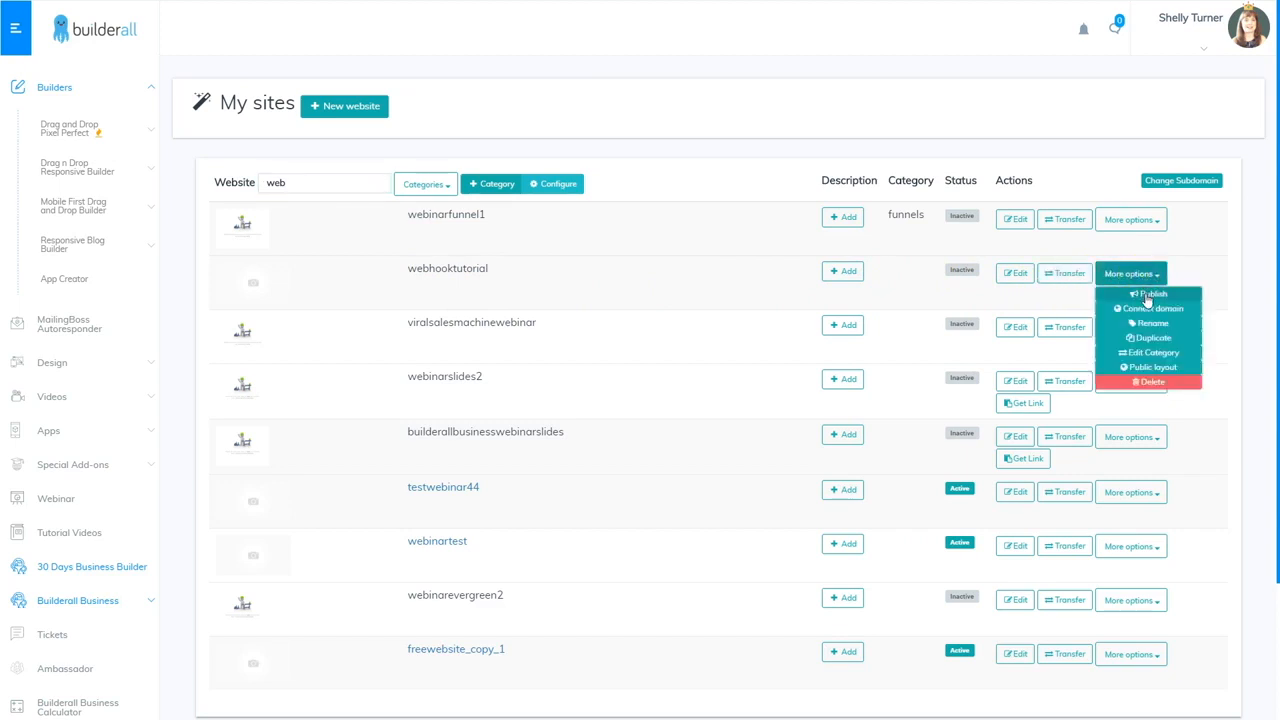
{"action": "left_click", "coordinate": [1148, 296]}
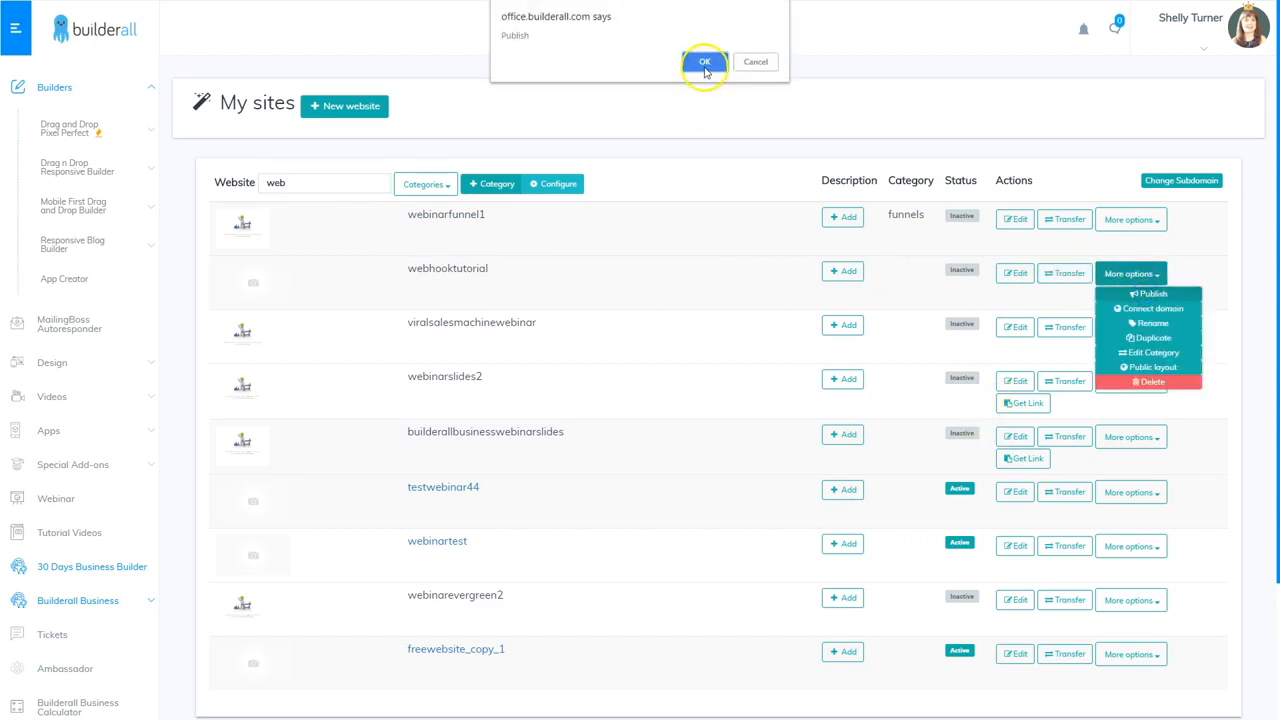
{"action": "left_click", "coordinate": [703, 63]}
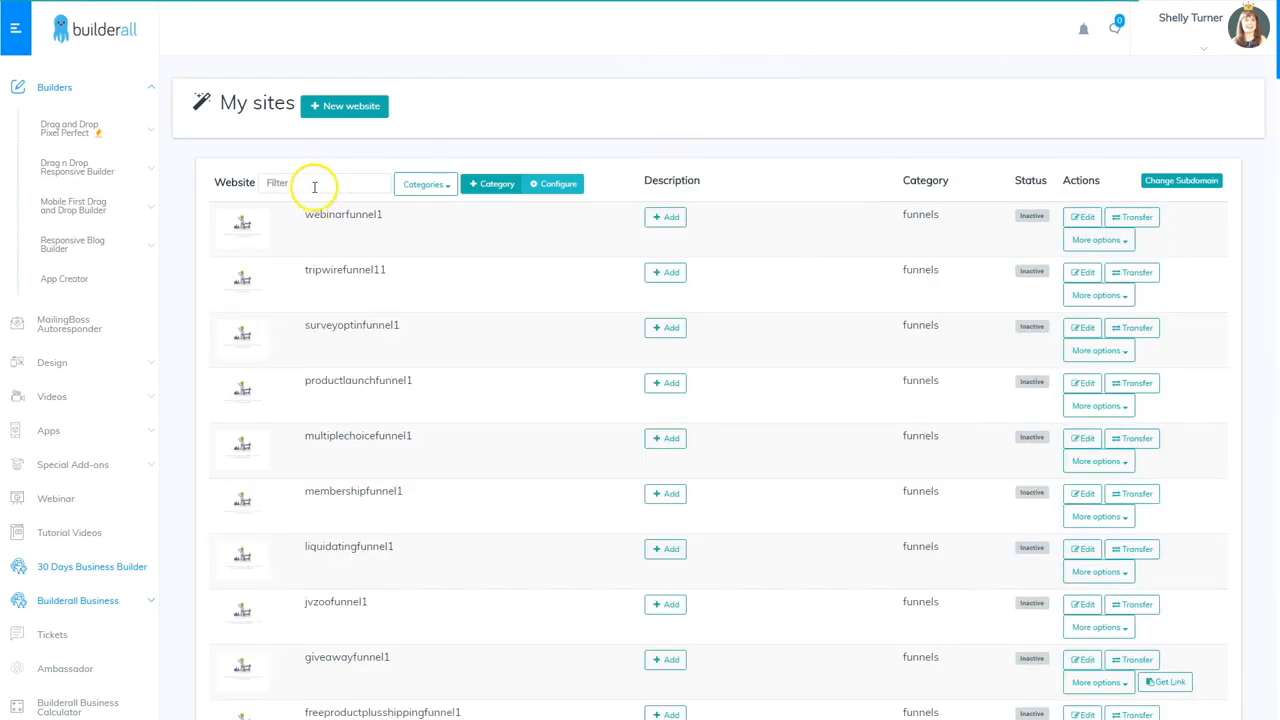
Filter the sites list for 'webho' and open the live webhooktutorial site
{"action": "left_click", "coordinate": [311, 182]}
{"action": "type", "text": "webhook"}
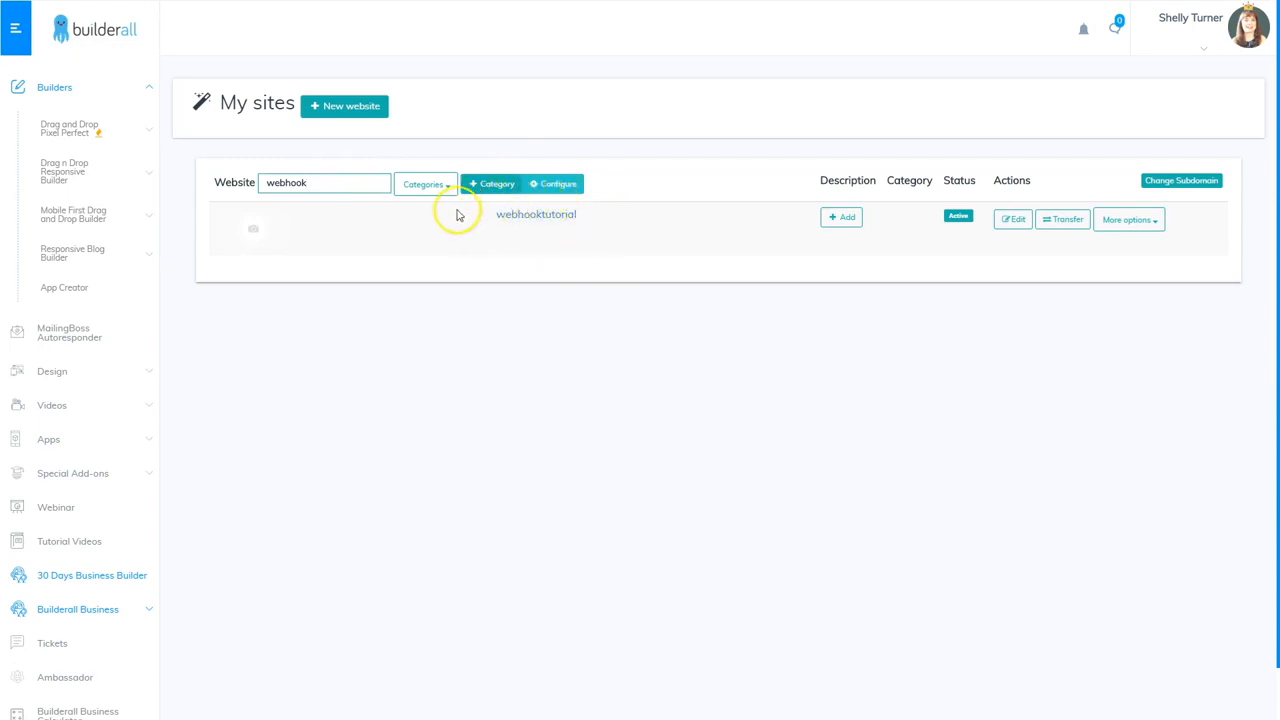
{"action": "left_click", "coordinate": [538, 214]}
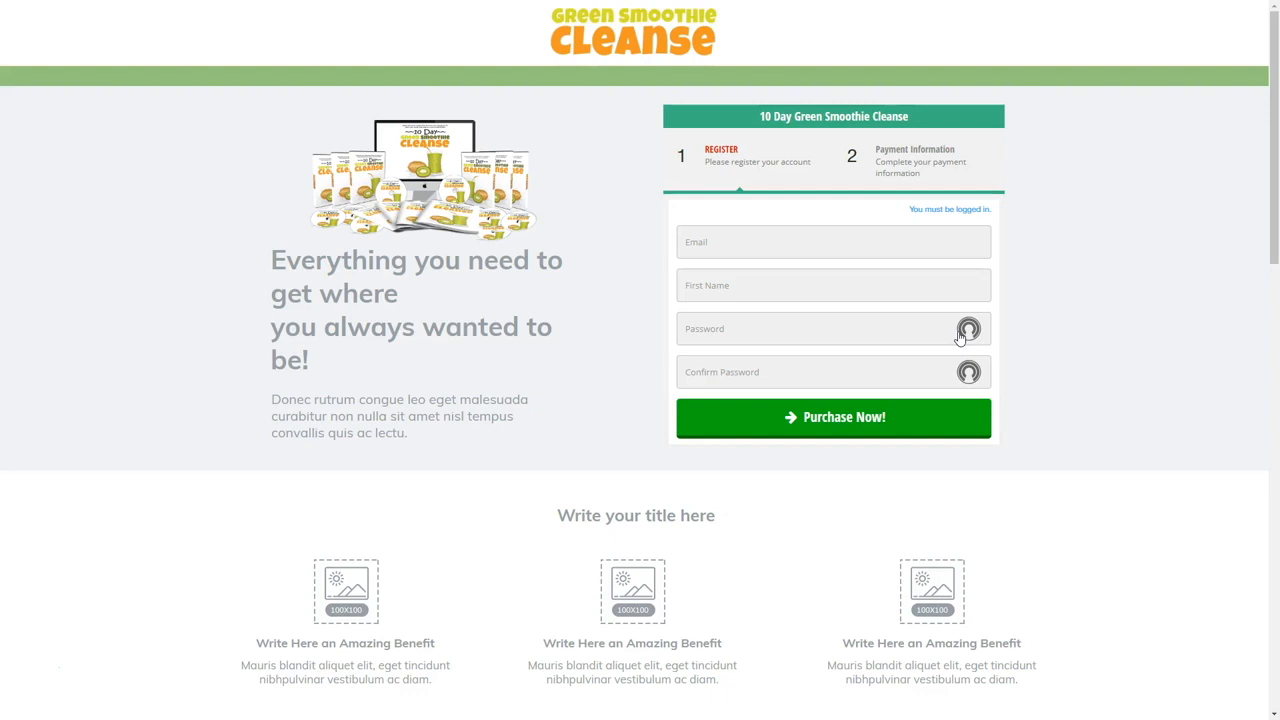
Autofill registration with the saved login, submit it, and proceed to the USD 0.05 payment
{"action": "left_click", "coordinate": [706, 242]}
{"action": "left_click", "coordinate": [740, 266]}
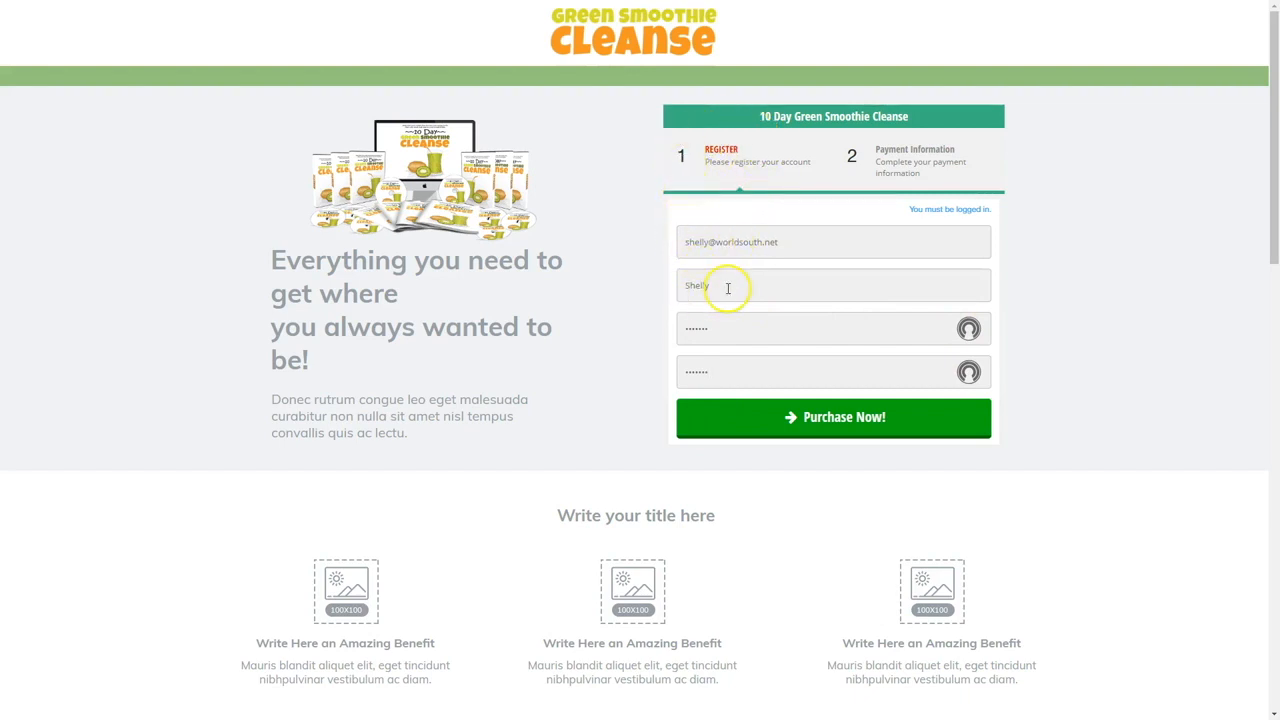
{"action": "left_click", "coordinate": [820, 422]}
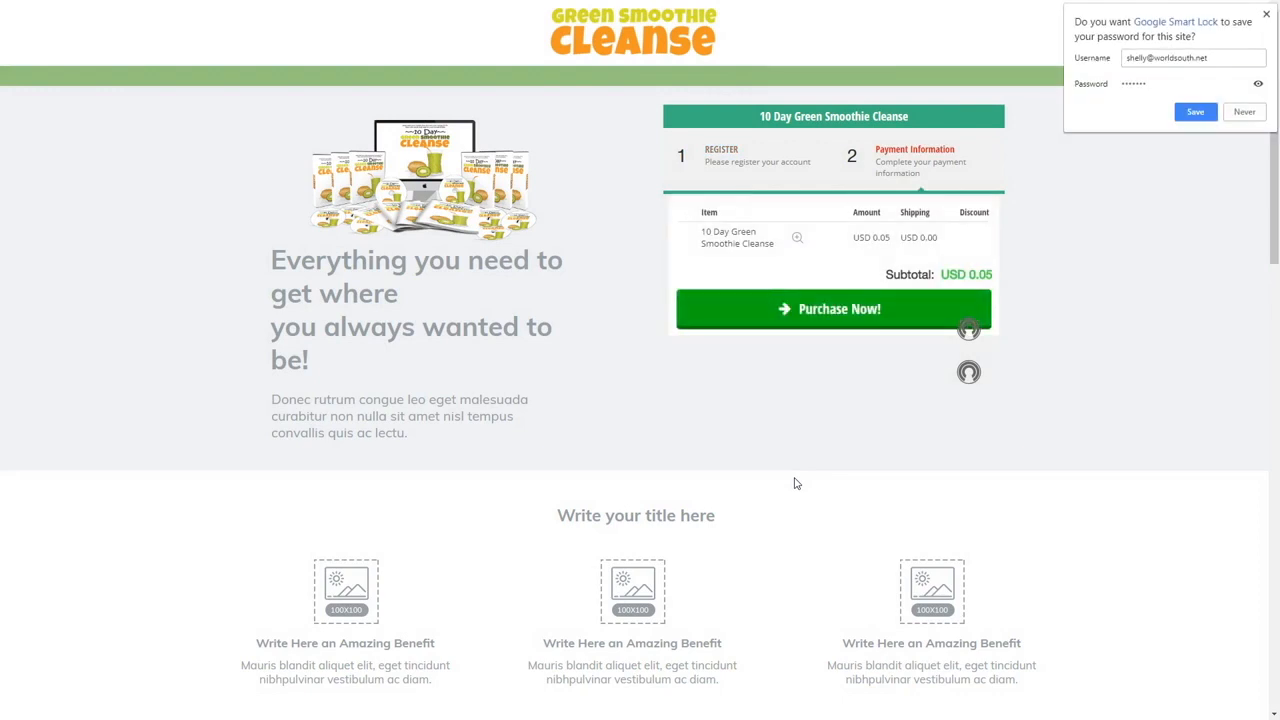
{"action": "left_click", "coordinate": [1265, 14]}
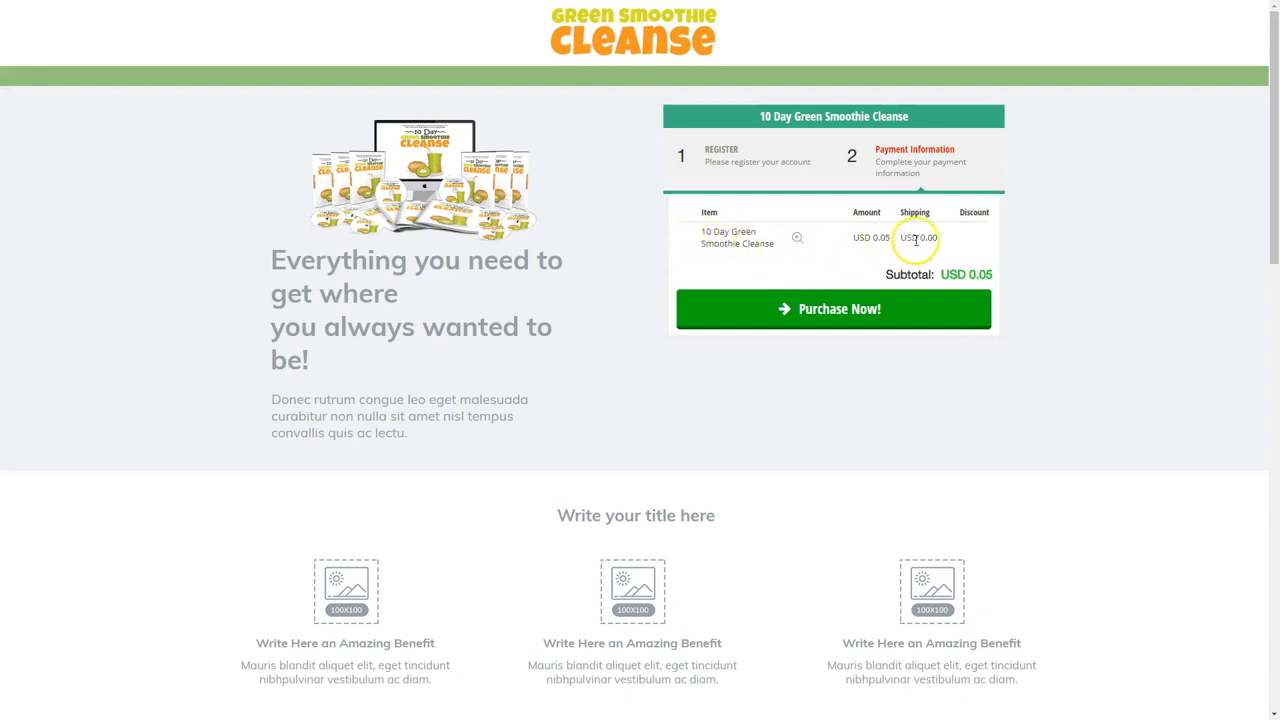
{"action": "left_click", "coordinate": [829, 310]}
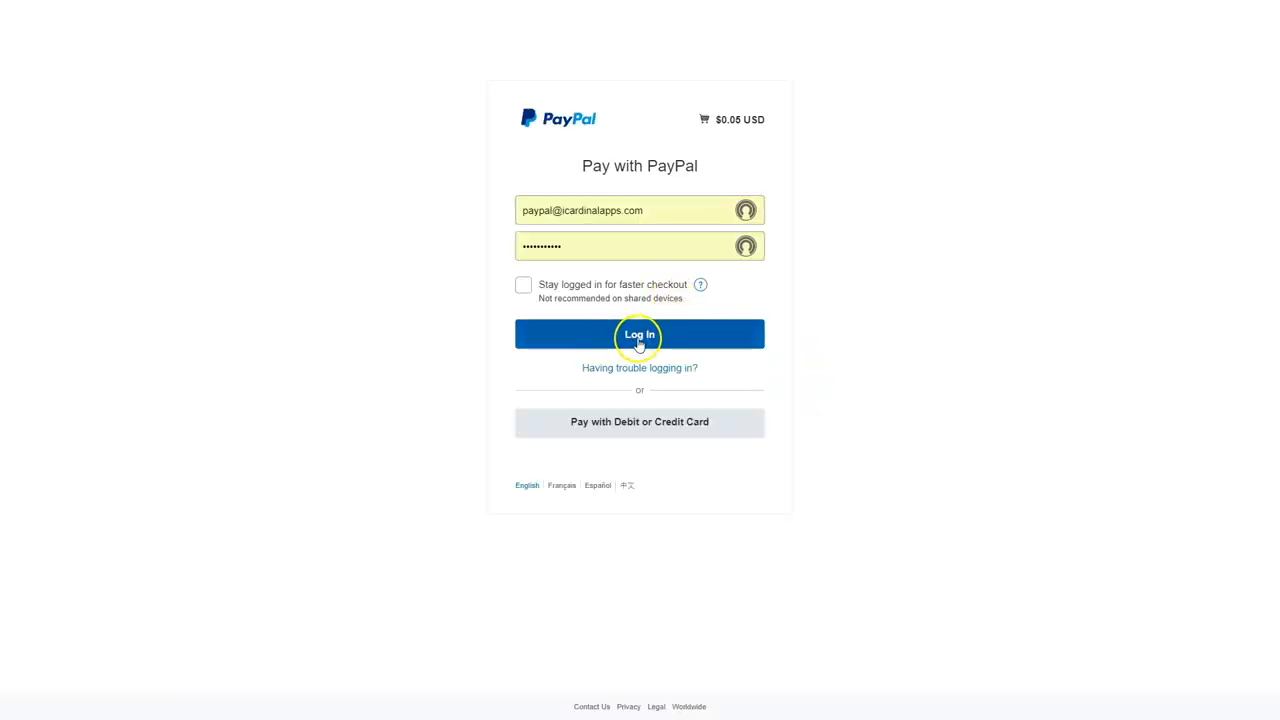
Log in to PayPal, pay the $0.05 from the balance, and return to the merchant
{"action": "left_click", "coordinate": [630, 338]}
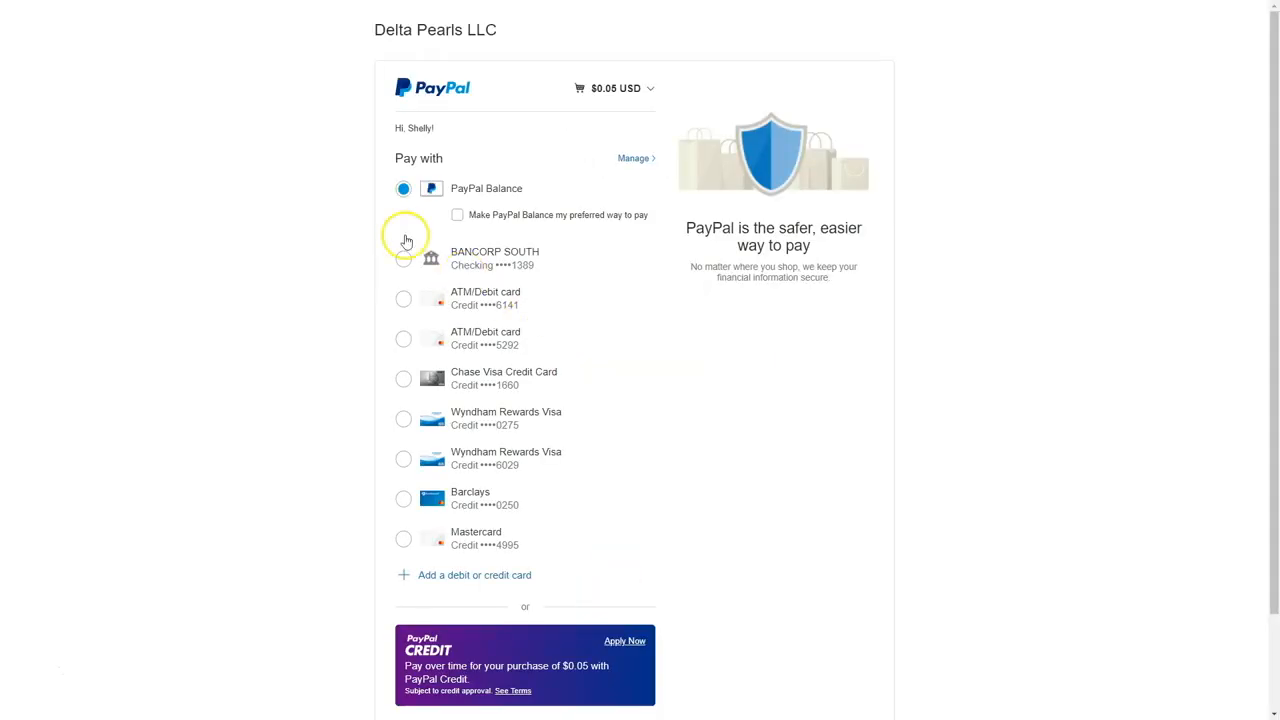
{"action": "scroll", "coordinate": [608, 486], "scroll_direction": "down", "scroll_amount": 2}
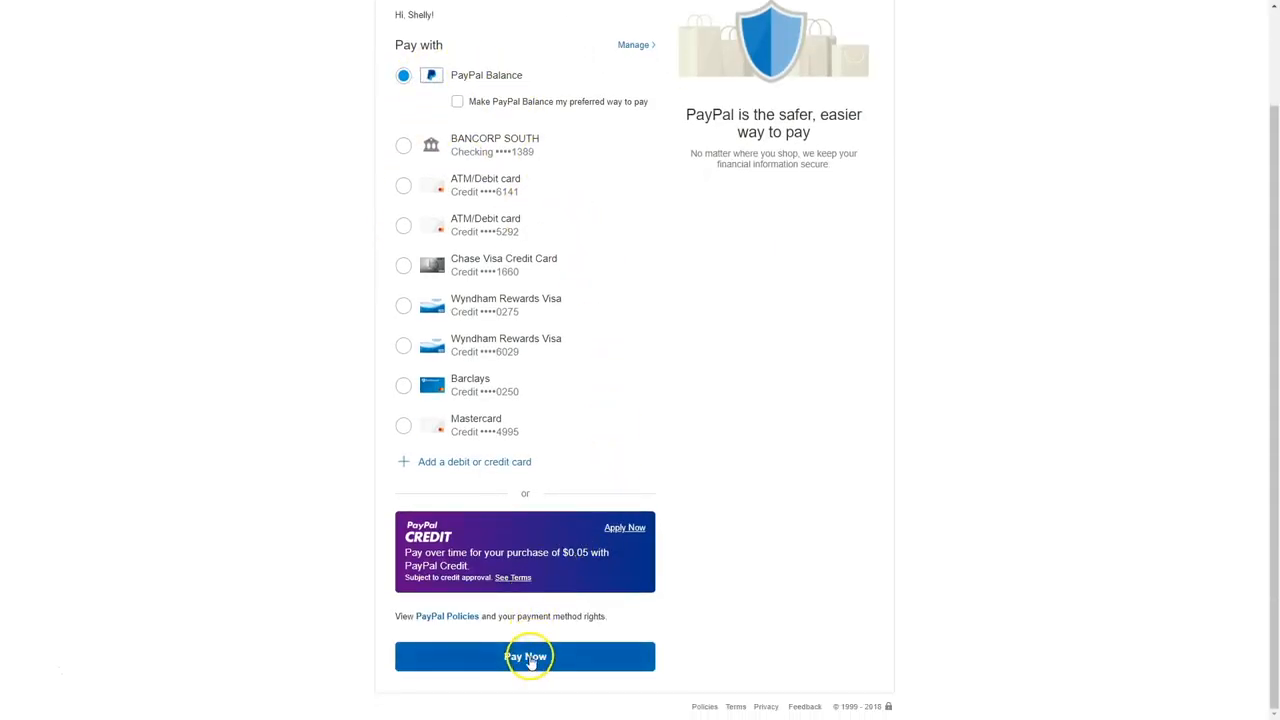
{"action": "left_click", "coordinate": [527, 658]}
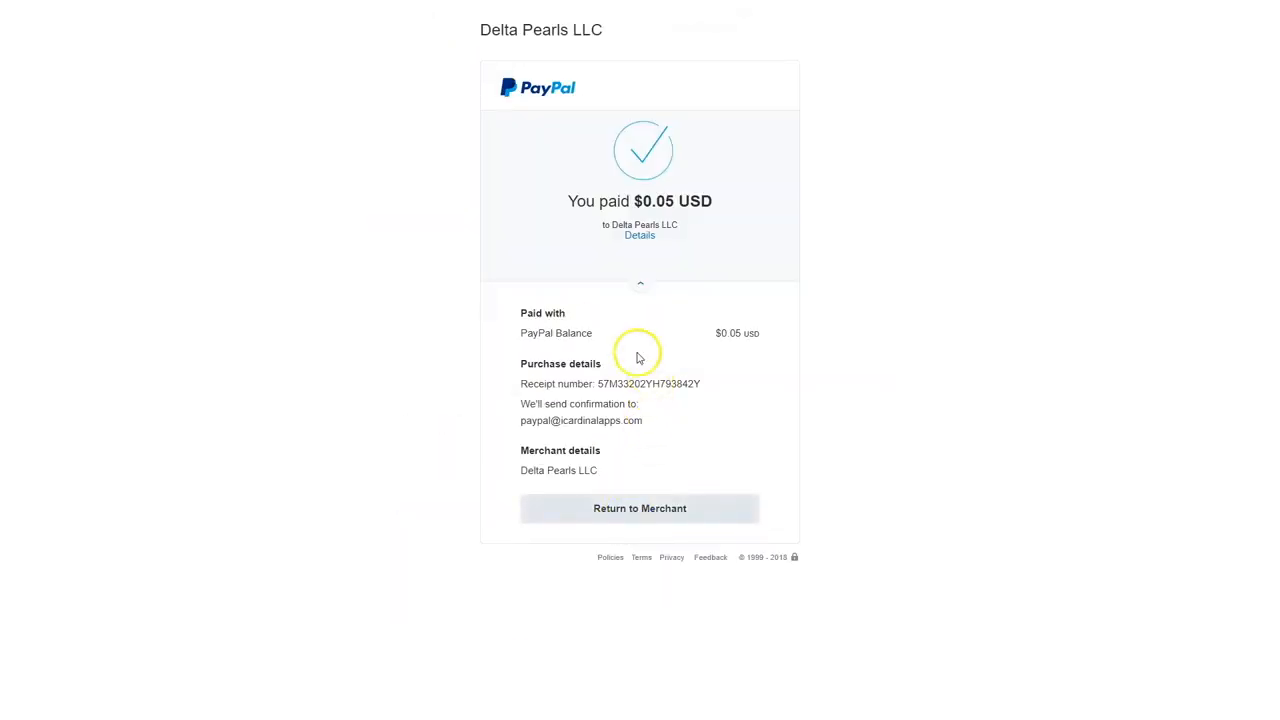
{"action": "left_click", "coordinate": [634, 512]}
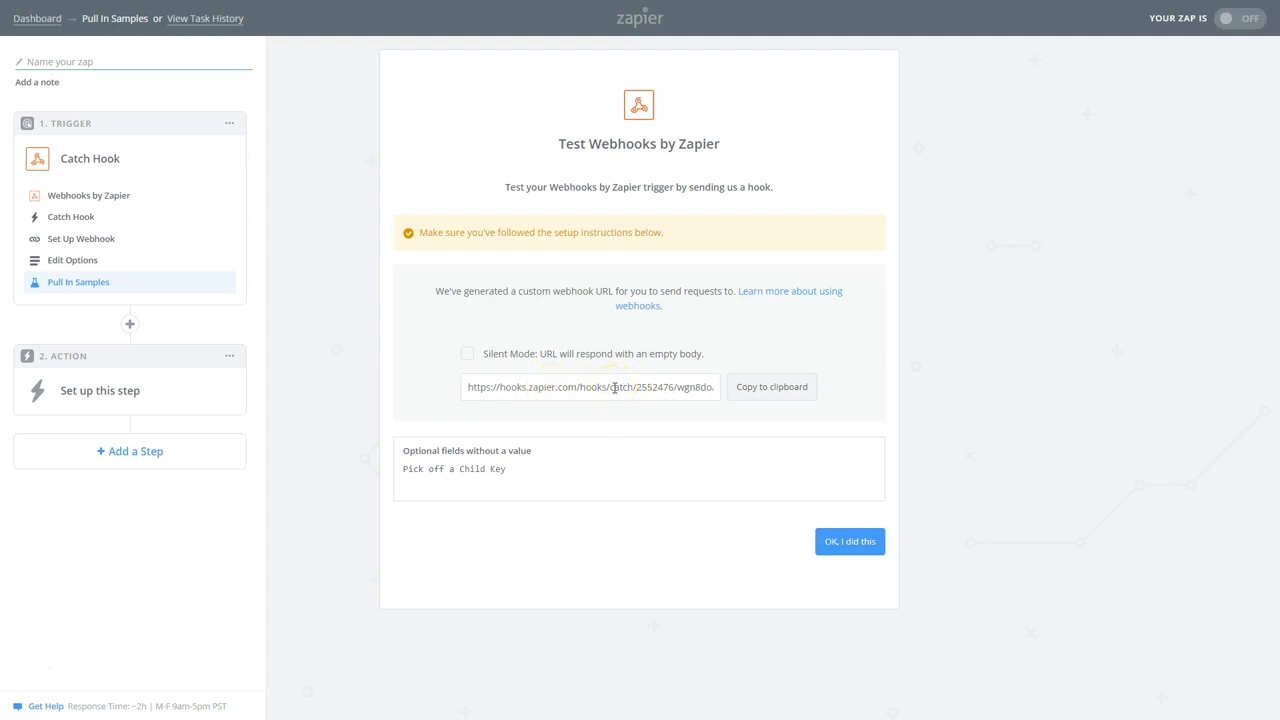
Check that the purchase's hook arrived with Test Successful, then continue to the action step
{"action": "left_click", "coordinate": [848, 546]}
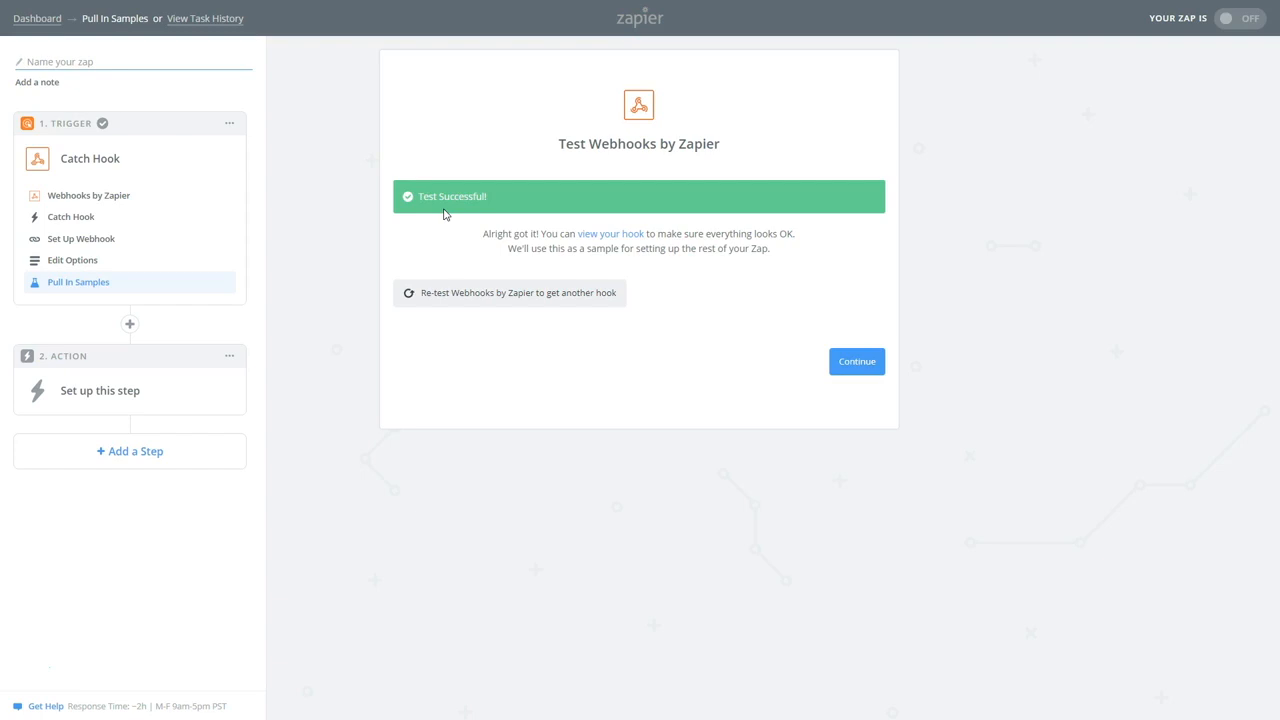
{"action": "left_click", "coordinate": [857, 361]}
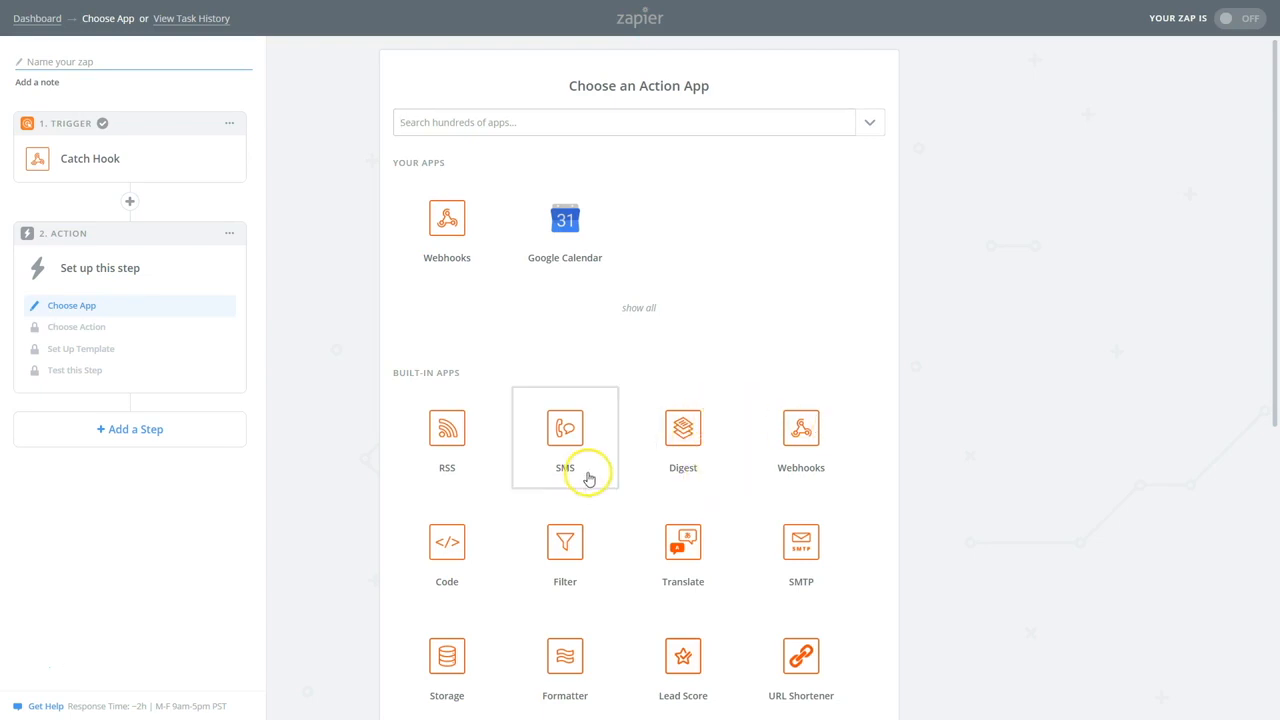
Choose Google Sheets with the Create Spreadsheet Row action and save it
{"action": "scroll", "coordinate": [593, 498], "scroll_direction": "down", "scroll_amount": 5}
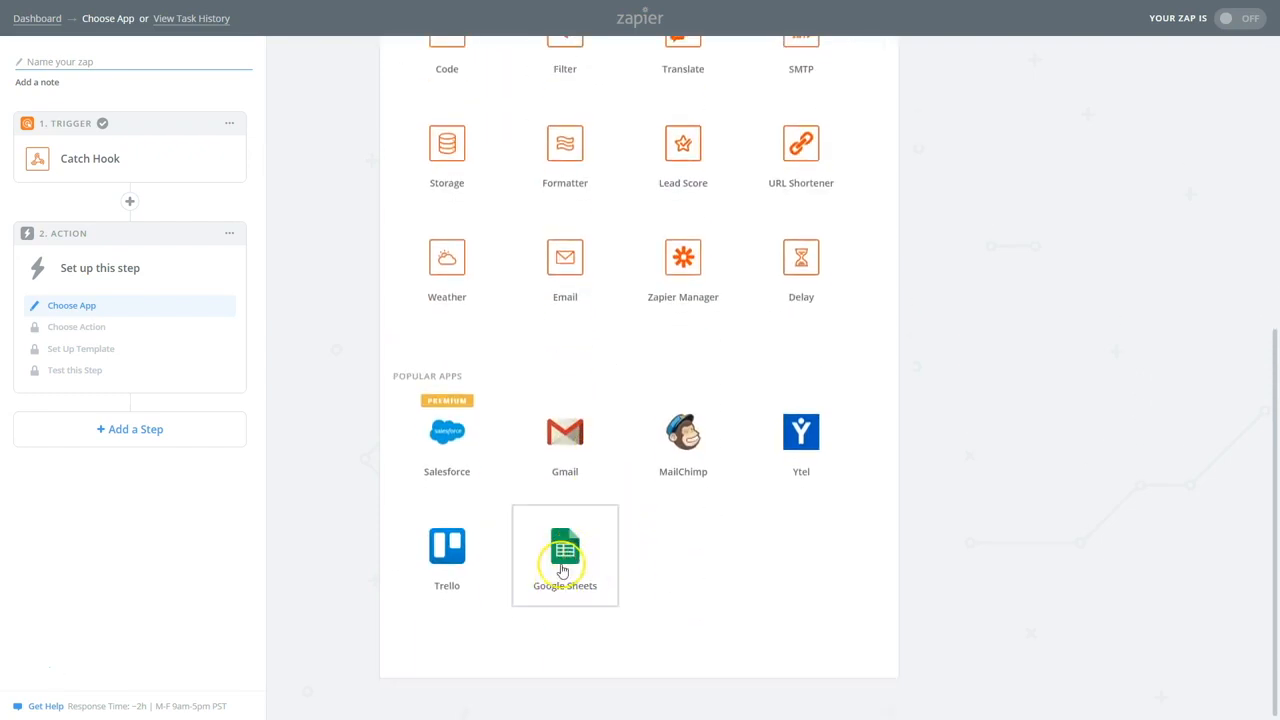
{"action": "left_click", "coordinate": [563, 553]}
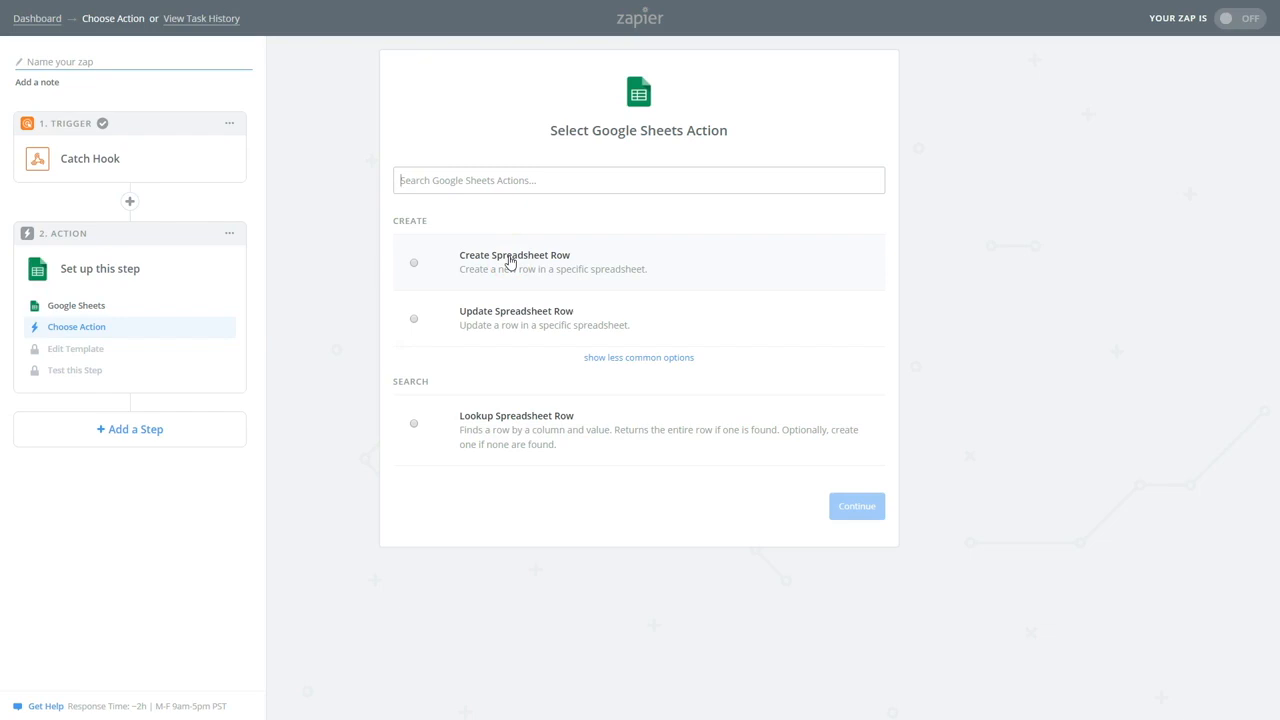
{"action": "left_click", "coordinate": [522, 322]}
{"action": "left_click", "coordinate": [515, 255]}
{"action": "left_click", "coordinate": [848, 508]}
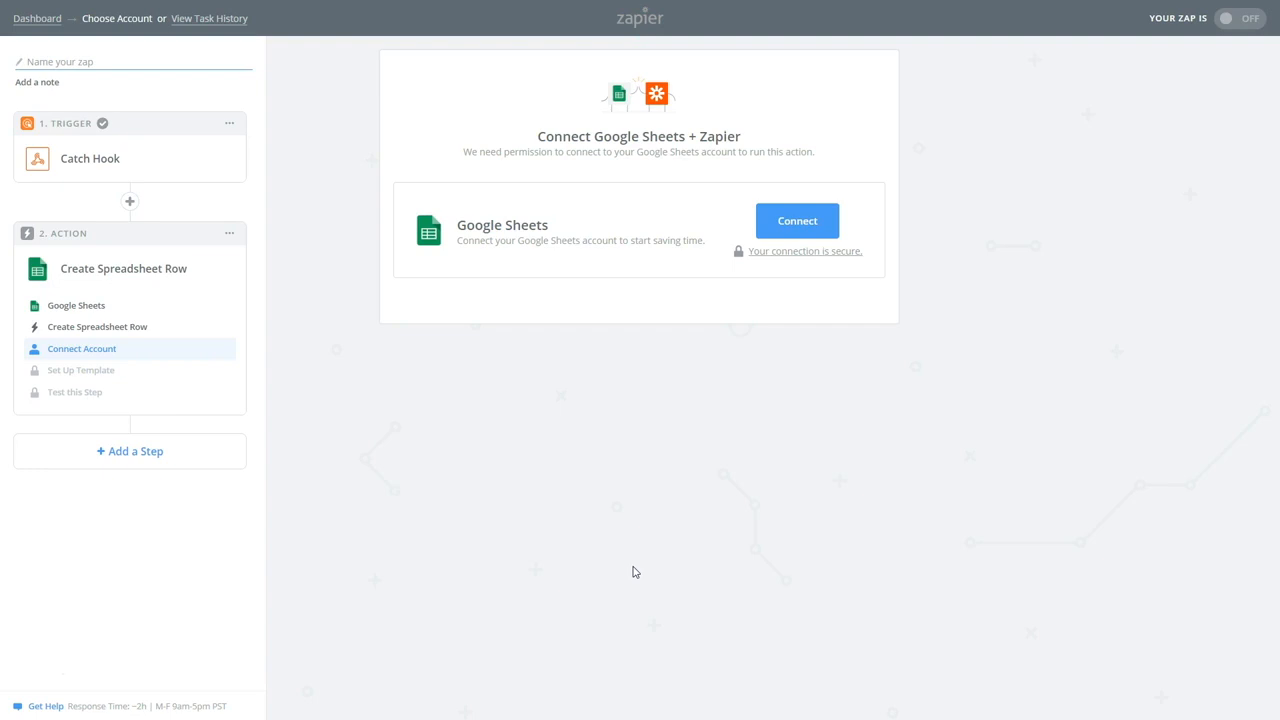
Connect and authorize a Google account for Google Sheets, test it successfully, and continue
{"action": "left_click", "coordinate": [795, 222]}
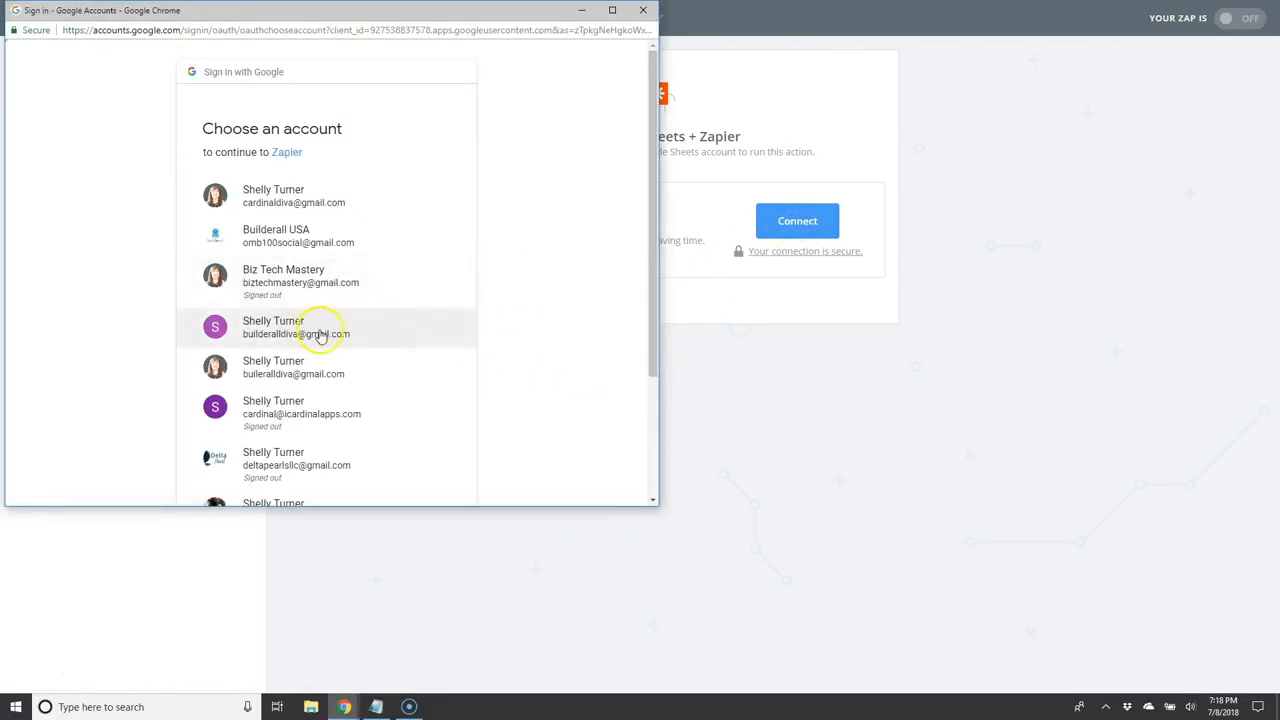
{"action": "left_click", "coordinate": [278, 368]}
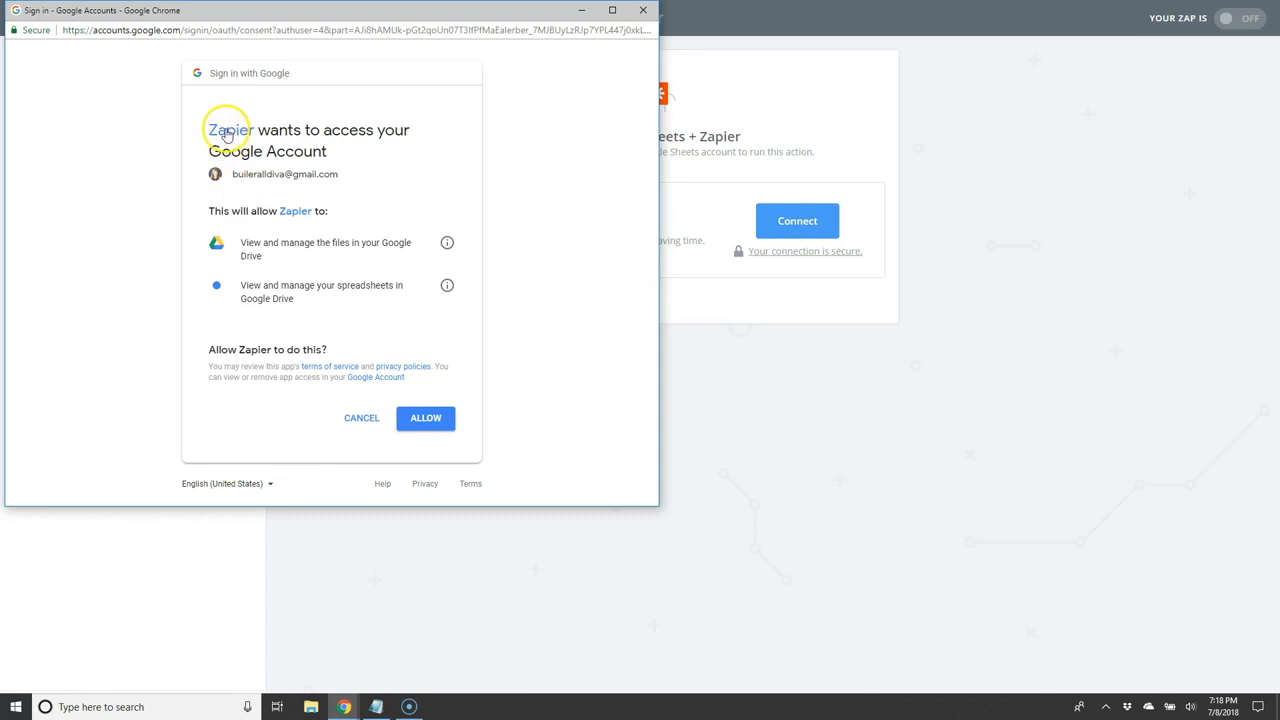
{"action": "left_click", "coordinate": [426, 421]}
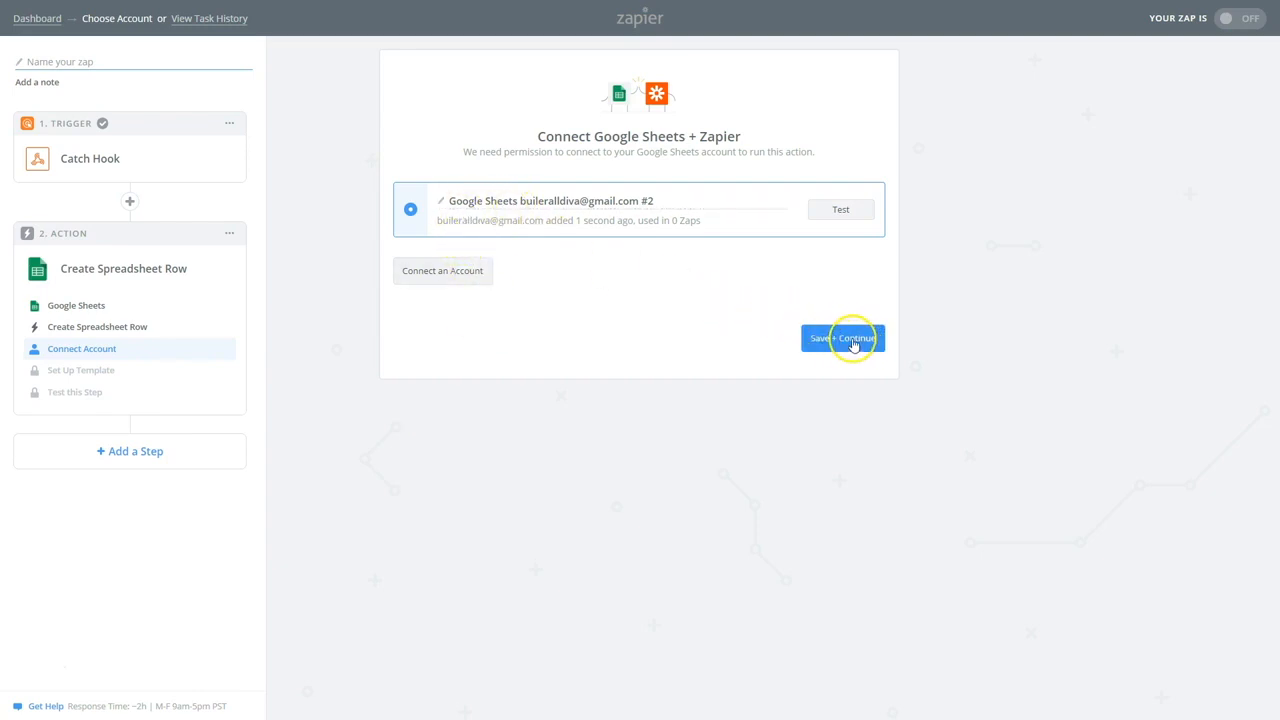
{"action": "left_click", "coordinate": [843, 213]}
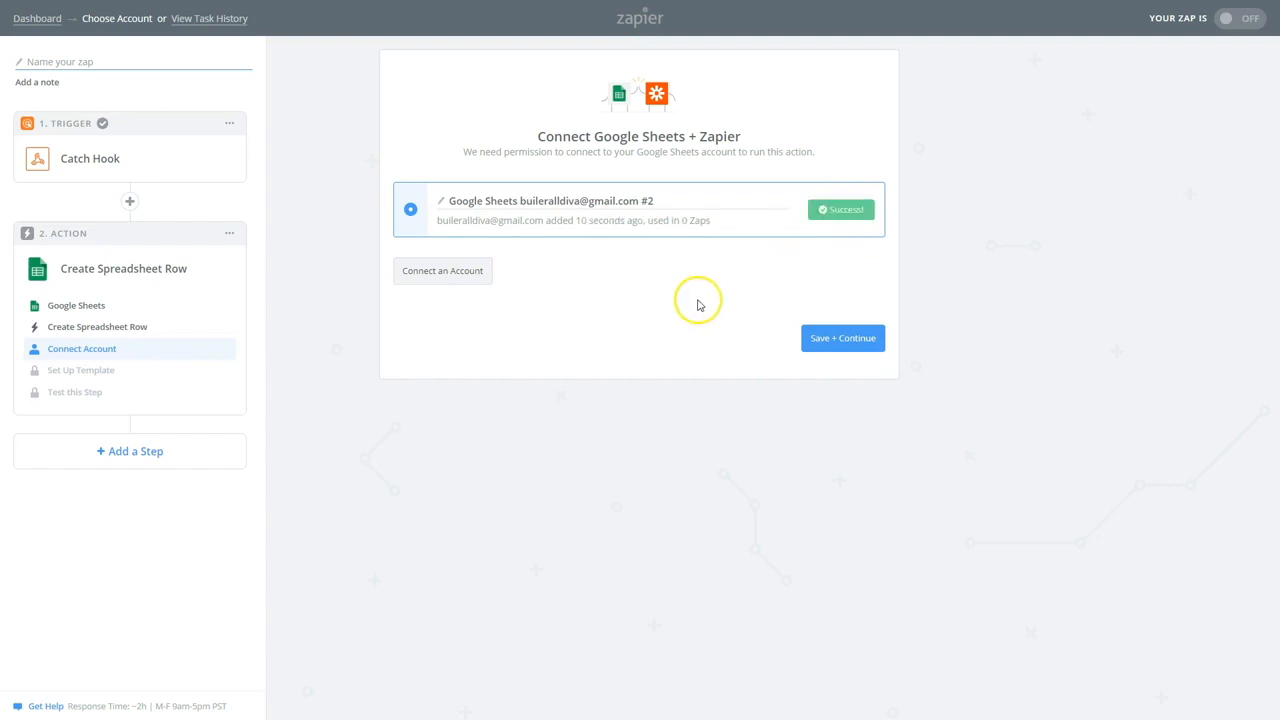
{"action": "left_click", "coordinate": [840, 339]}
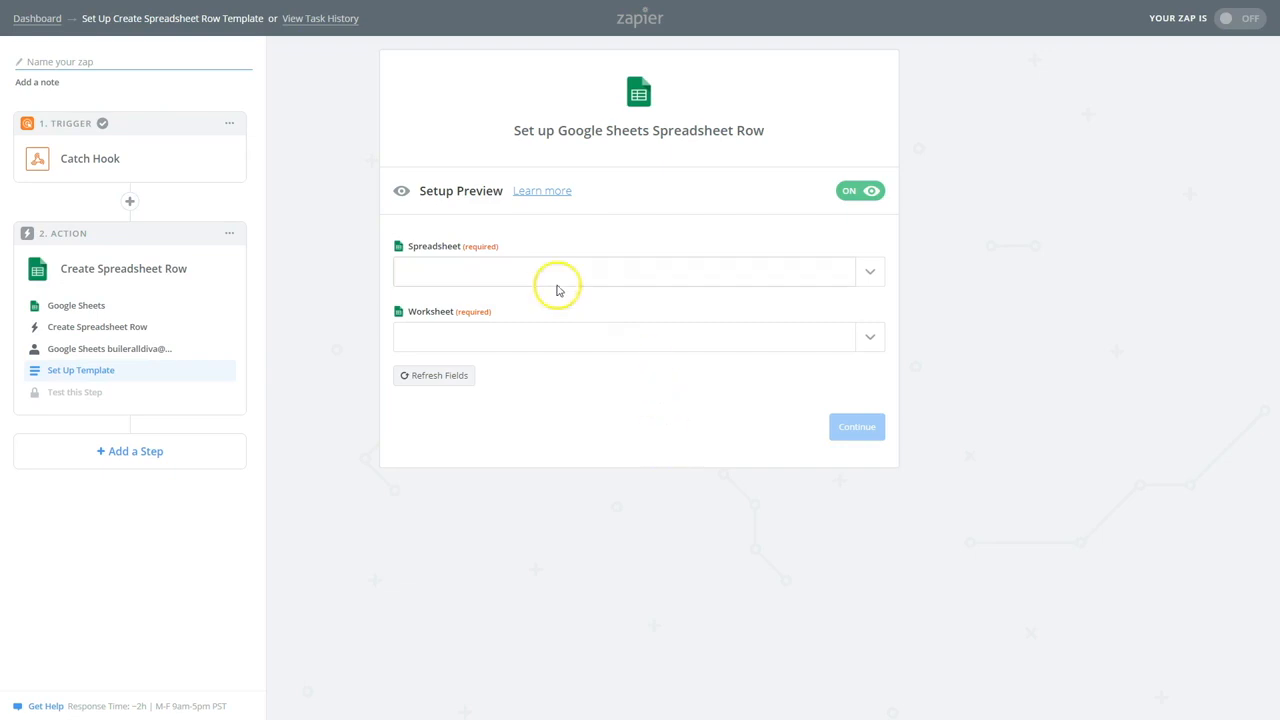
Target Sheet1 of the Webhook Training spreadsheet to reveal its column fields
{"action": "left_click", "coordinate": [516, 265]}
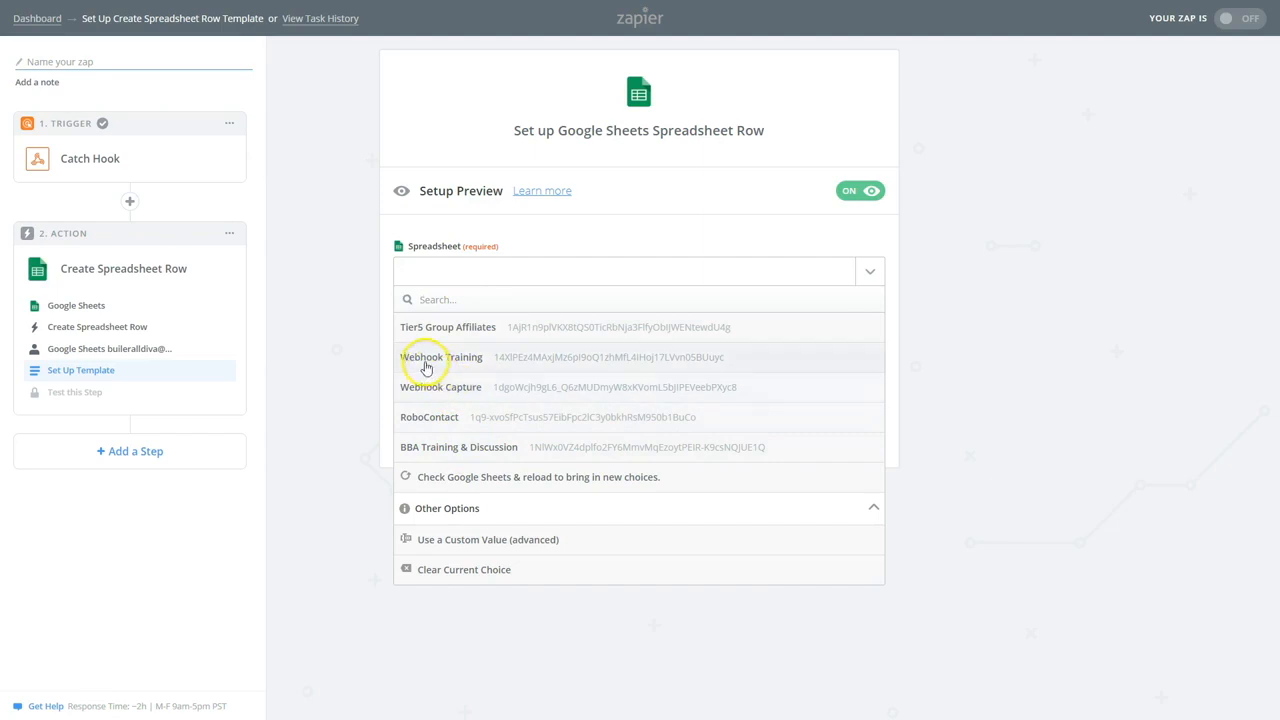
{"action": "left_click", "coordinate": [491, 368]}
{"action": "left_click", "coordinate": [491, 367]}
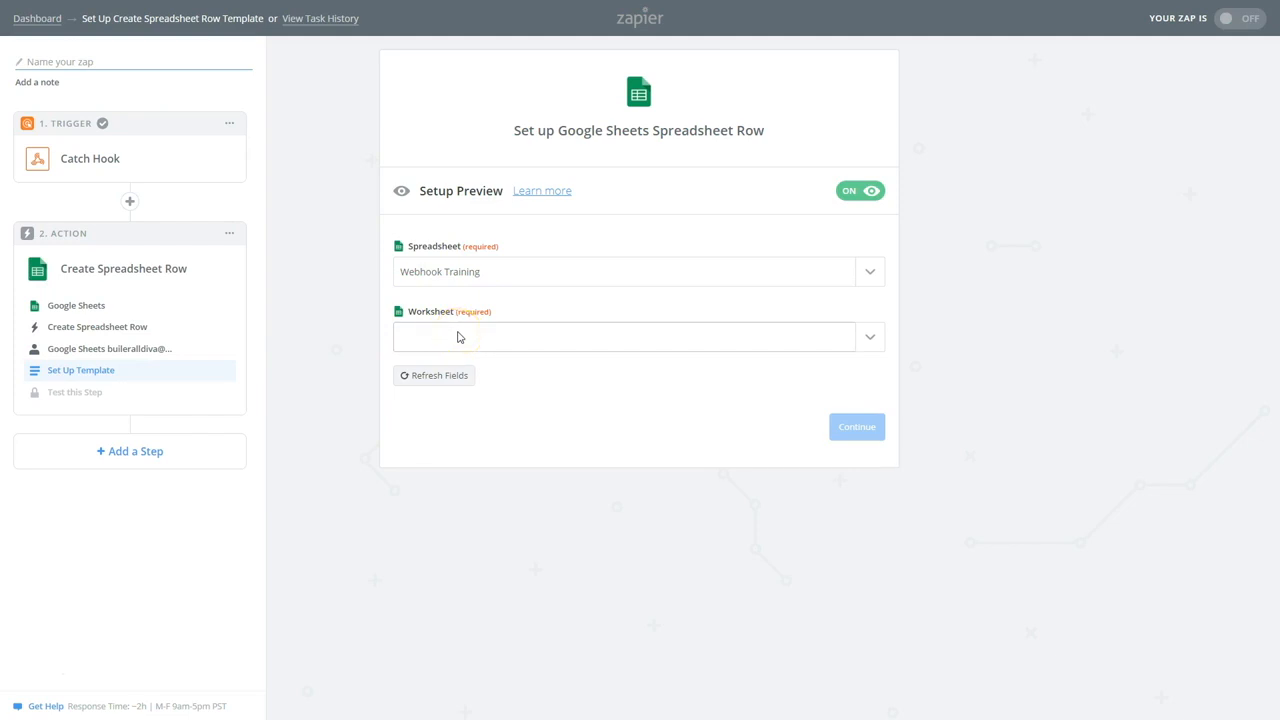
{"action": "left_click", "coordinate": [490, 343]}
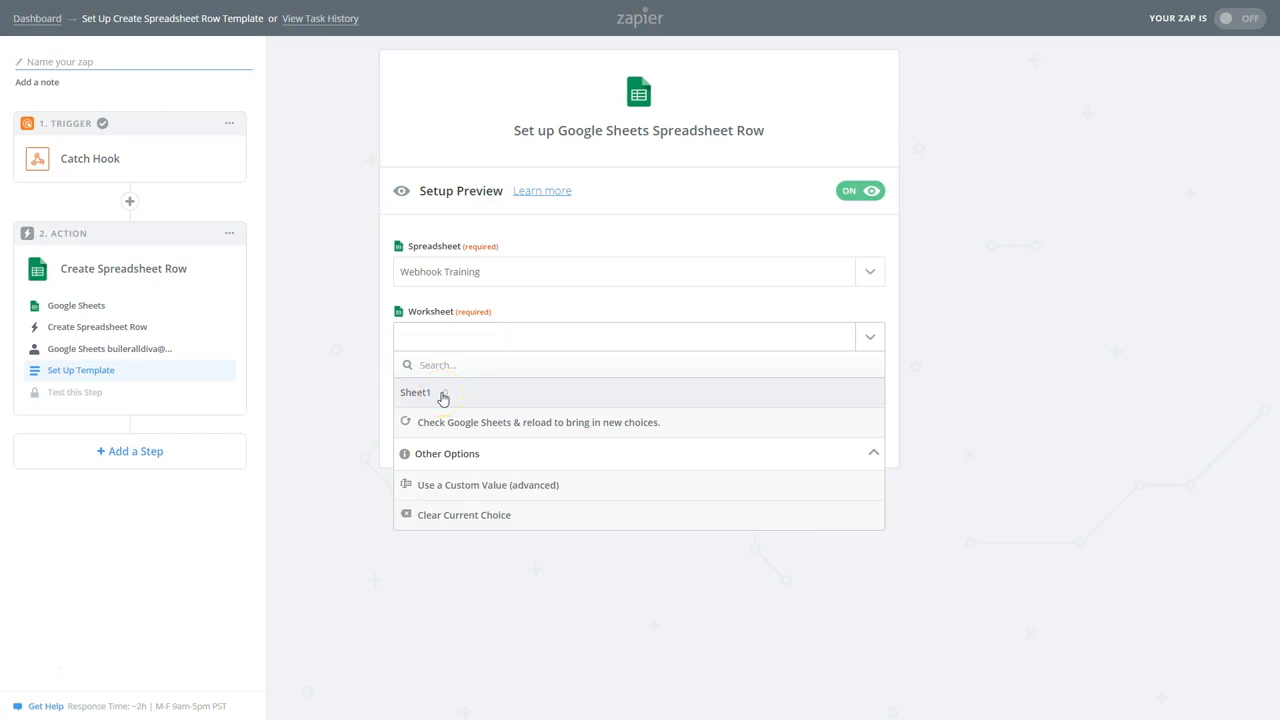
{"action": "left_click", "coordinate": [438, 393]}
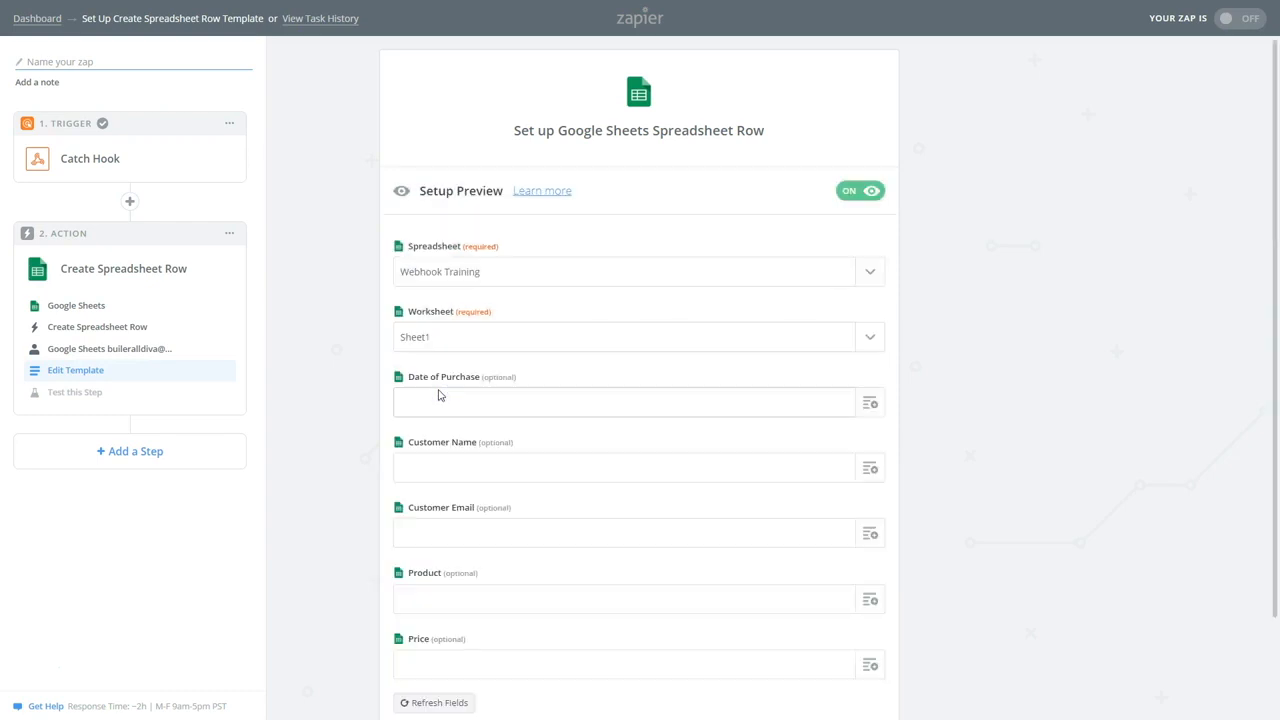
{"action": "scroll", "coordinate": [471, 508], "scroll_direction": "down", "scroll_amount": 2}
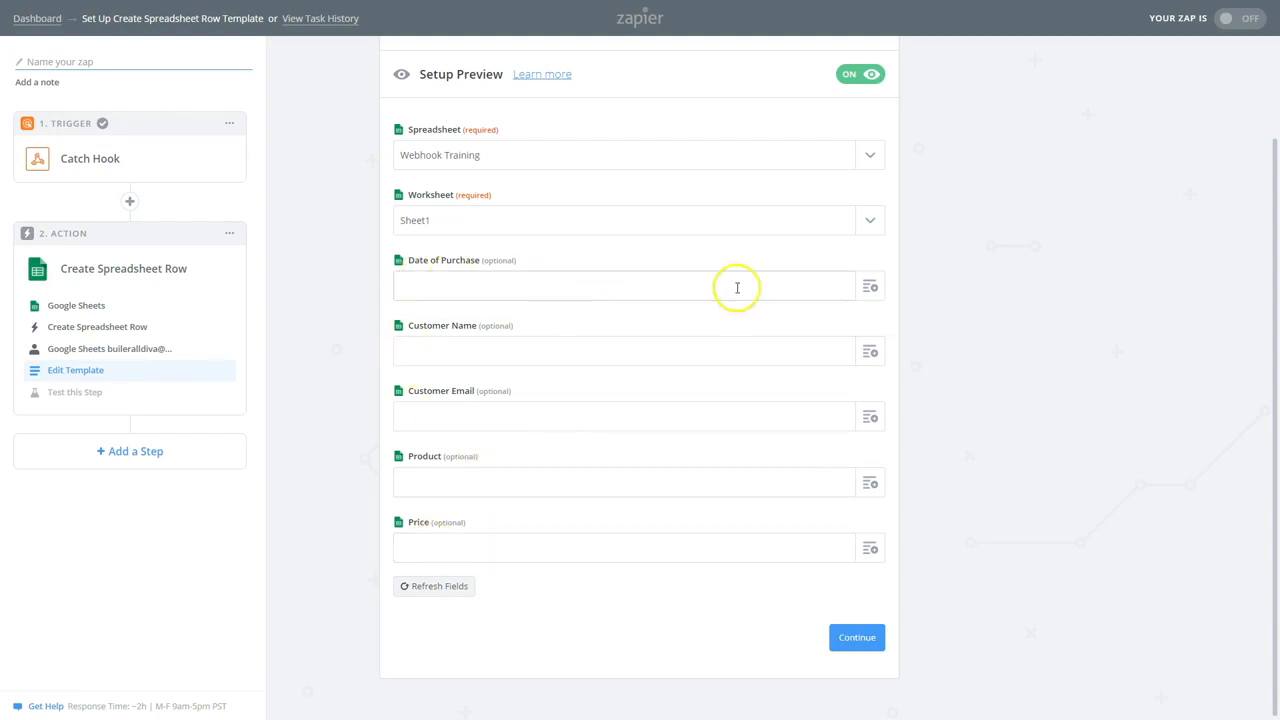
{"action": "left_click", "coordinate": [872, 286]}
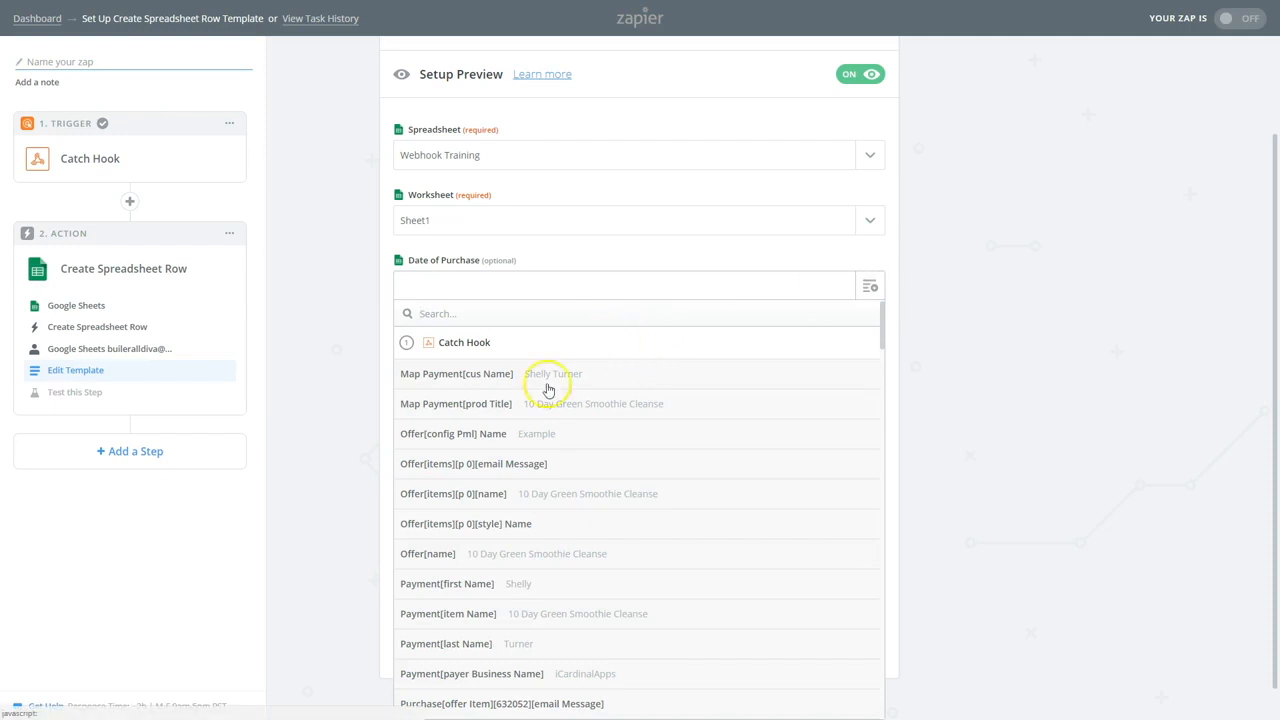
{"action": "scroll", "coordinate": [519, 525], "scroll_direction": "down", "scroll_amount": 3}
{"action": "scroll", "coordinate": [518, 528], "scroll_direction": "down", "scroll_amount": 3}
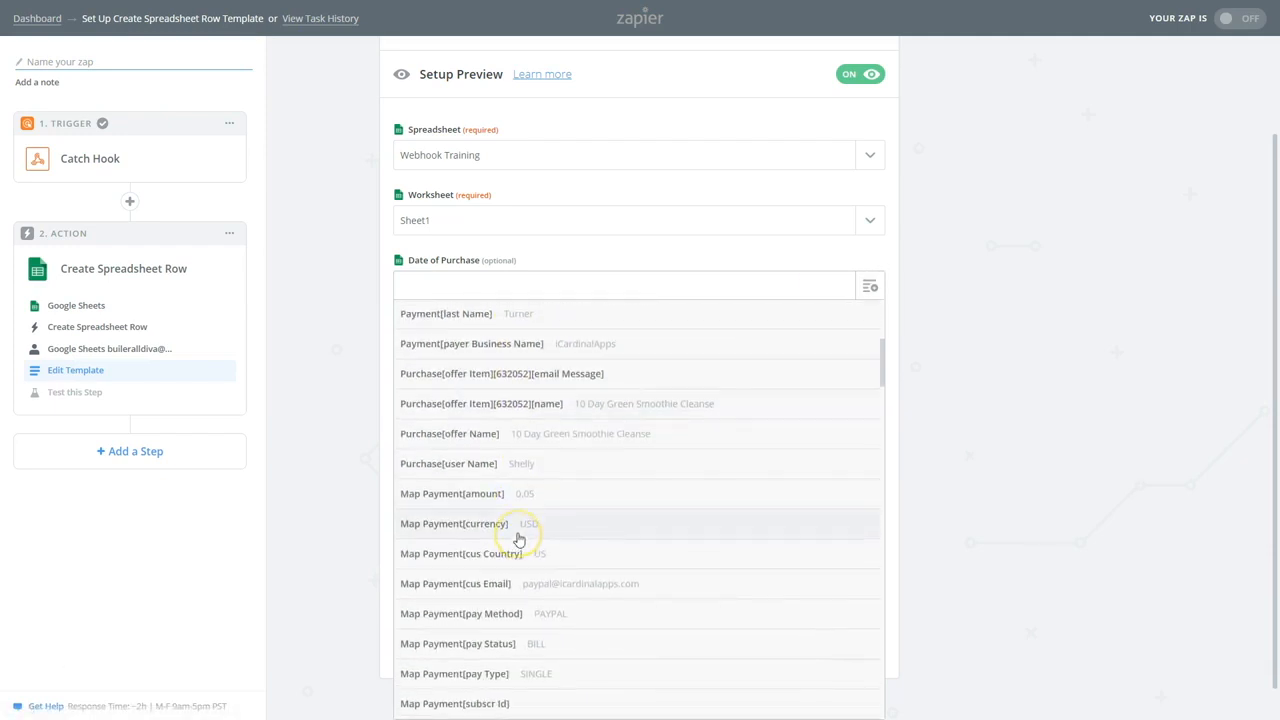
{"action": "scroll", "coordinate": [516, 535], "scroll_direction": "up", "scroll_amount": 5}
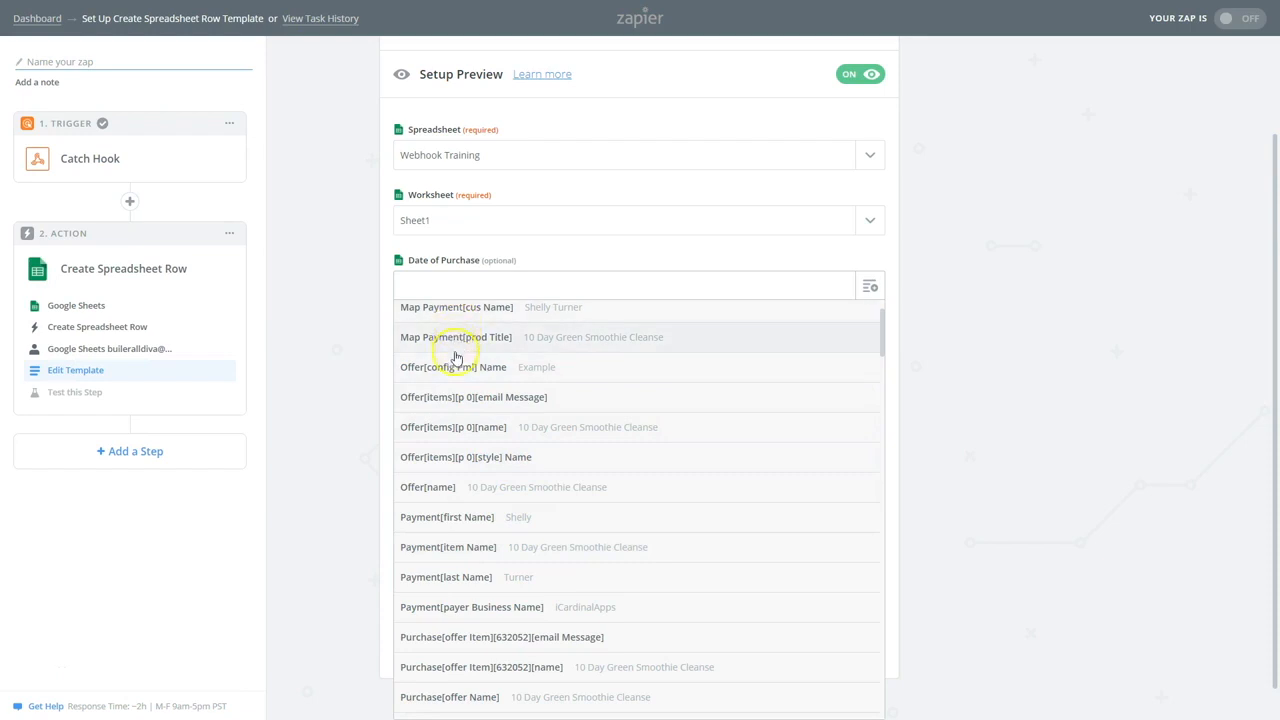
{"action": "scroll", "coordinate": [470, 600], "scroll_direction": "down", "scroll_amount": 12}
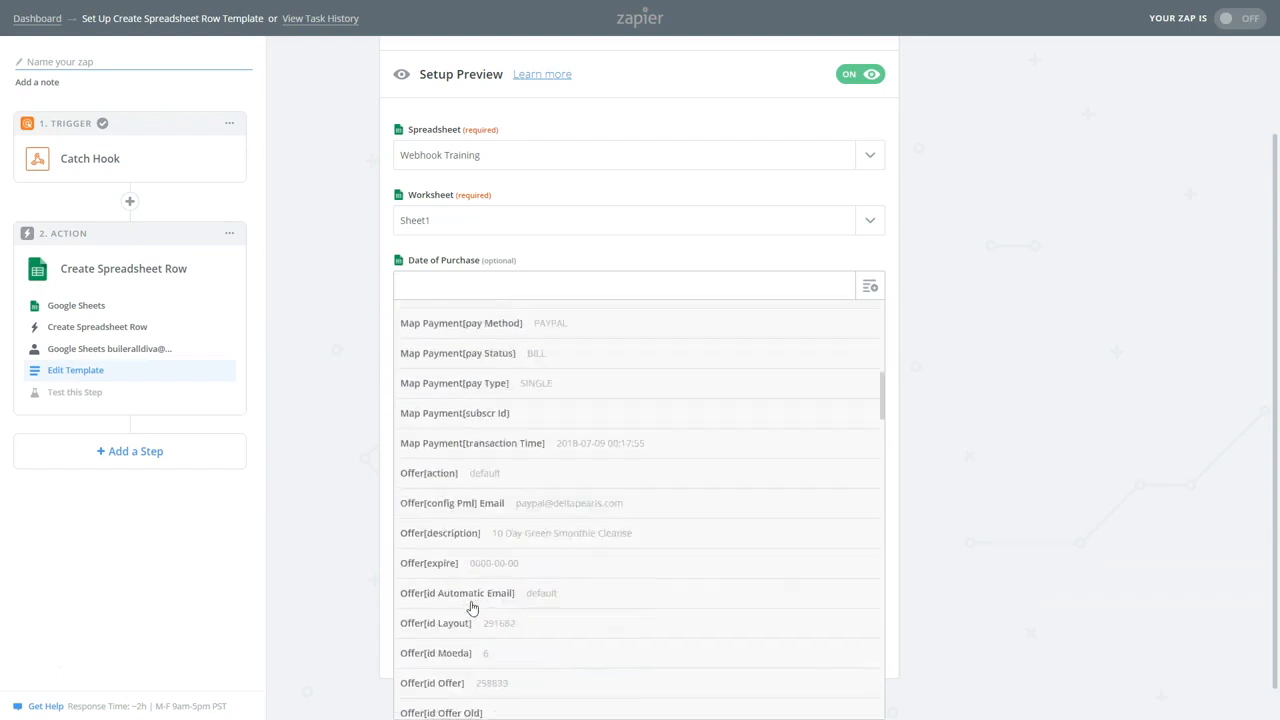
{"action": "scroll", "coordinate": [473, 609], "scroll_direction": "down", "scroll_amount": 4}
{"action": "scroll", "coordinate": [471, 586], "scroll_direction": "down", "scroll_amount": 5}
{"action": "scroll", "coordinate": [471, 560], "scroll_direction": "down", "scroll_amount": 10}
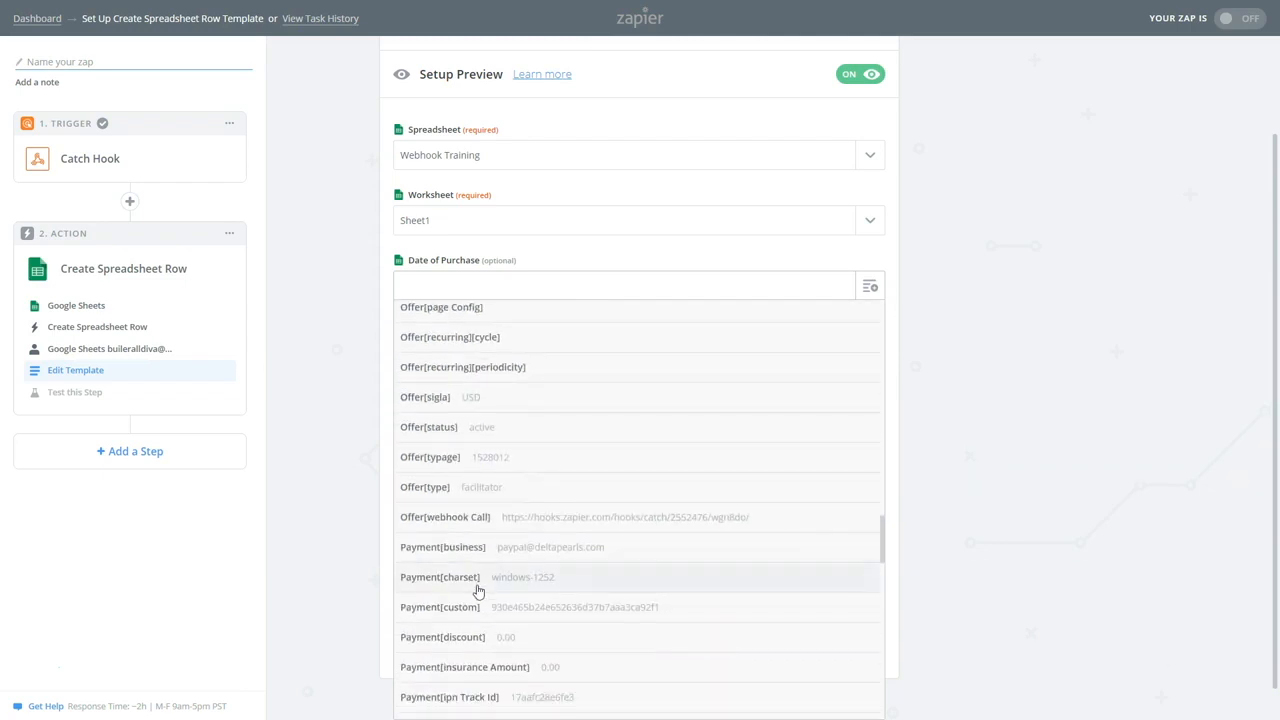
{"action": "scroll", "coordinate": [479, 590], "scroll_direction": "up", "scroll_amount": 15}
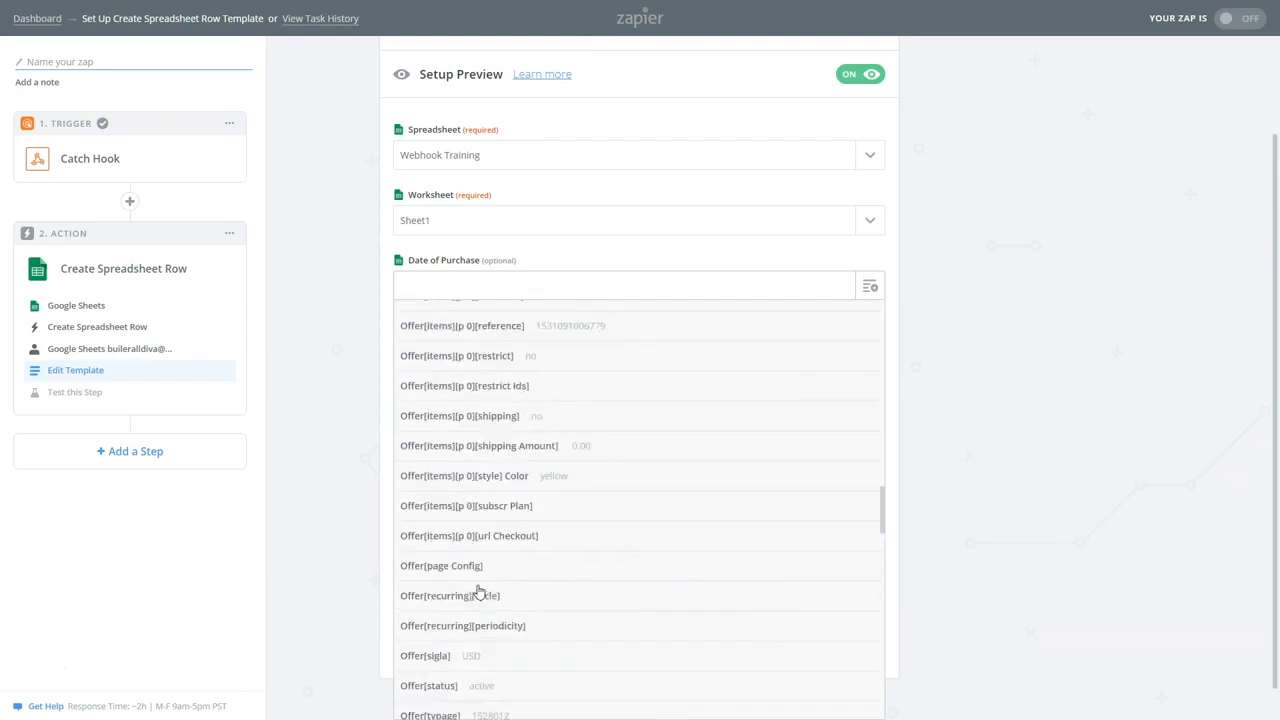
{"action": "scroll", "coordinate": [482, 475], "scroll_direction": "up", "scroll_amount": 8}
{"action": "scroll", "coordinate": [484, 460], "scroll_direction": "up", "scroll_amount": 6}
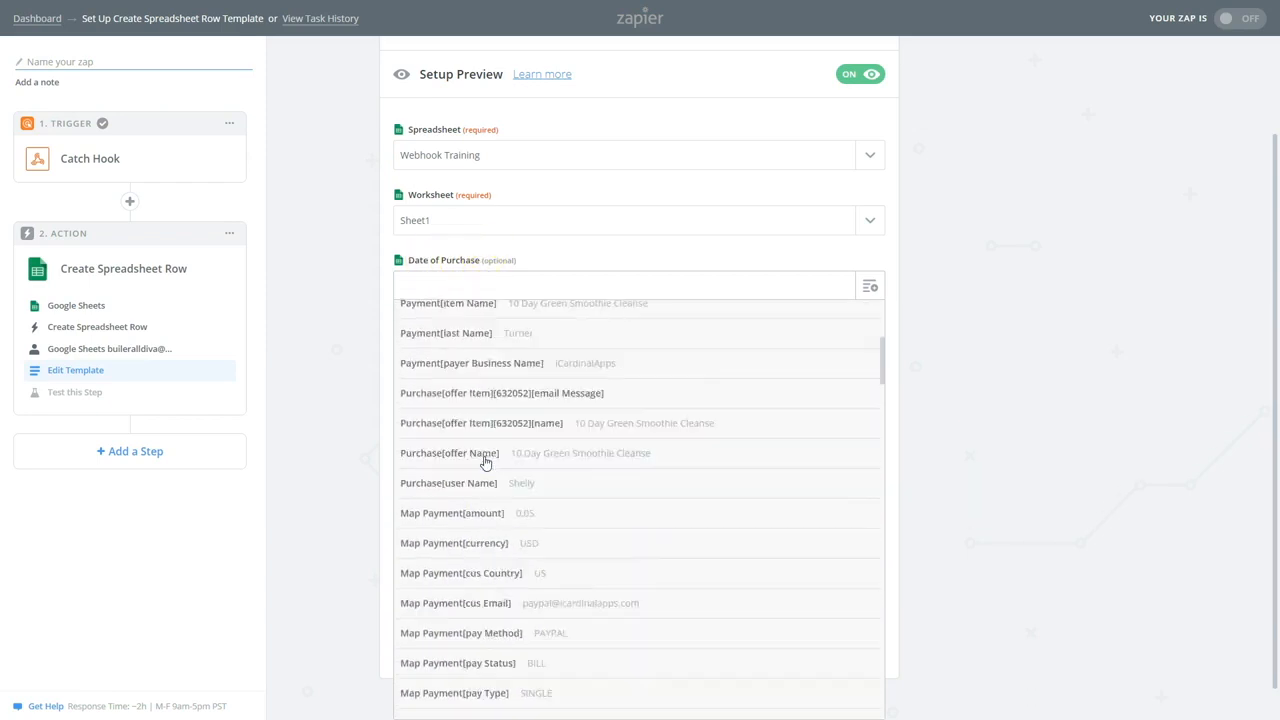
{"action": "scroll", "coordinate": [466, 425], "scroll_direction": "down", "scroll_amount": 7}
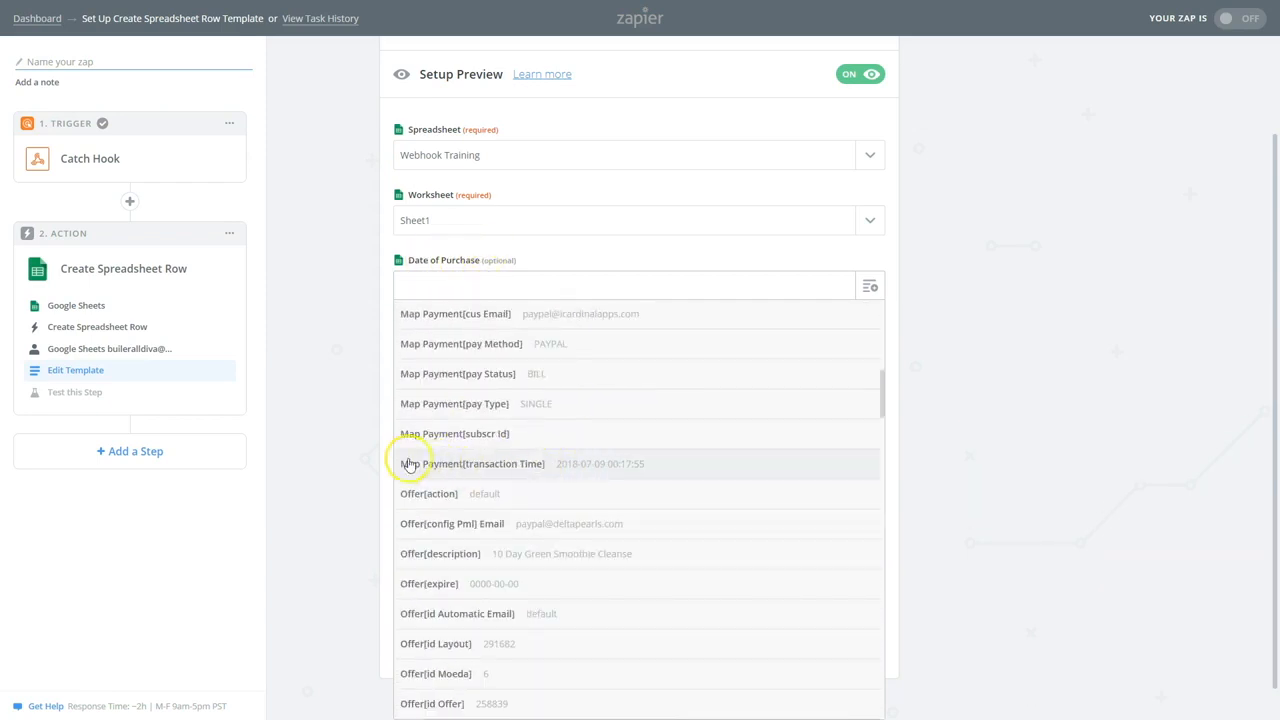
{"action": "left_click", "coordinate": [526, 465]}
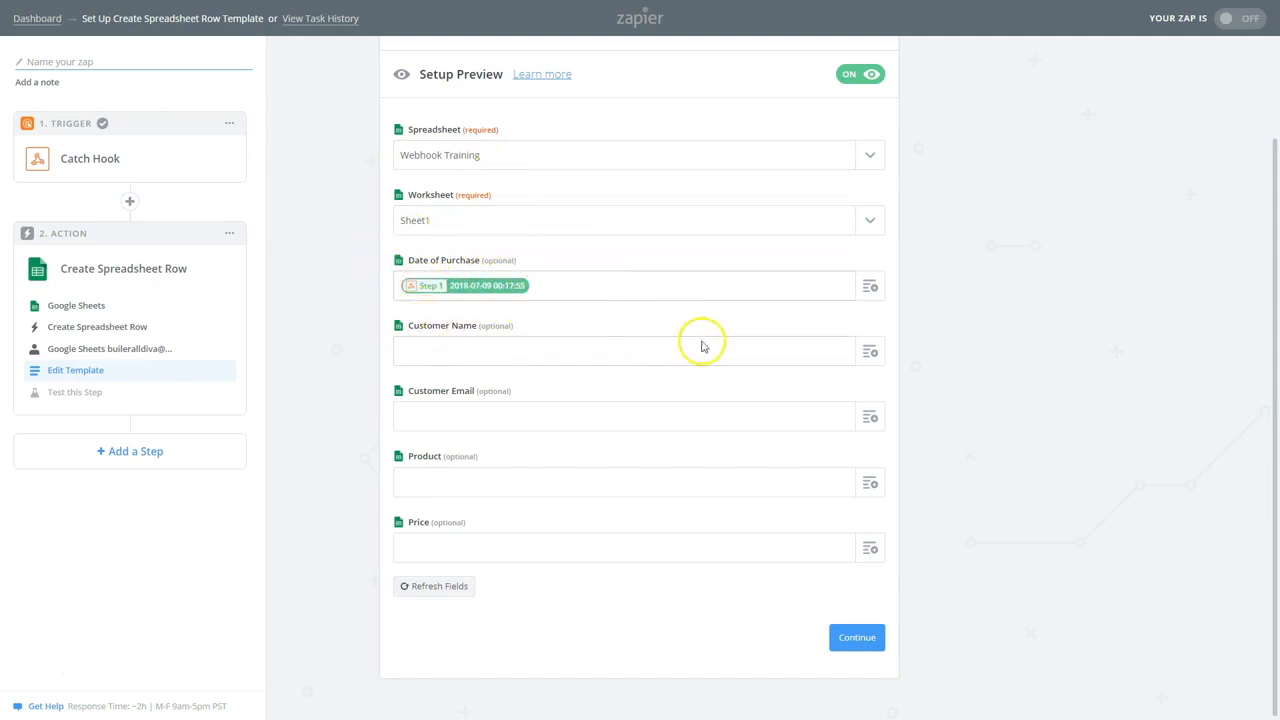
Map Customer Name to the buyer's name and Customer Email to Payment cus Email
{"action": "left_click", "coordinate": [870, 351]}
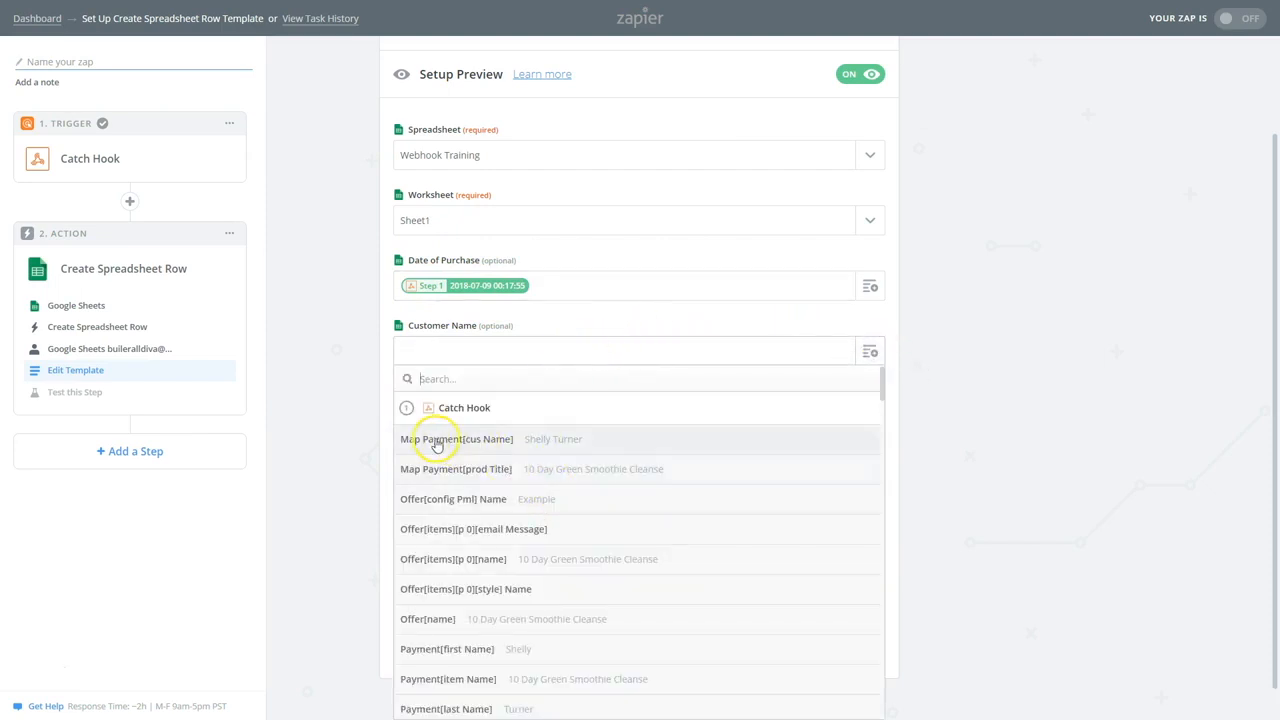
{"action": "left_click", "coordinate": [528, 438]}
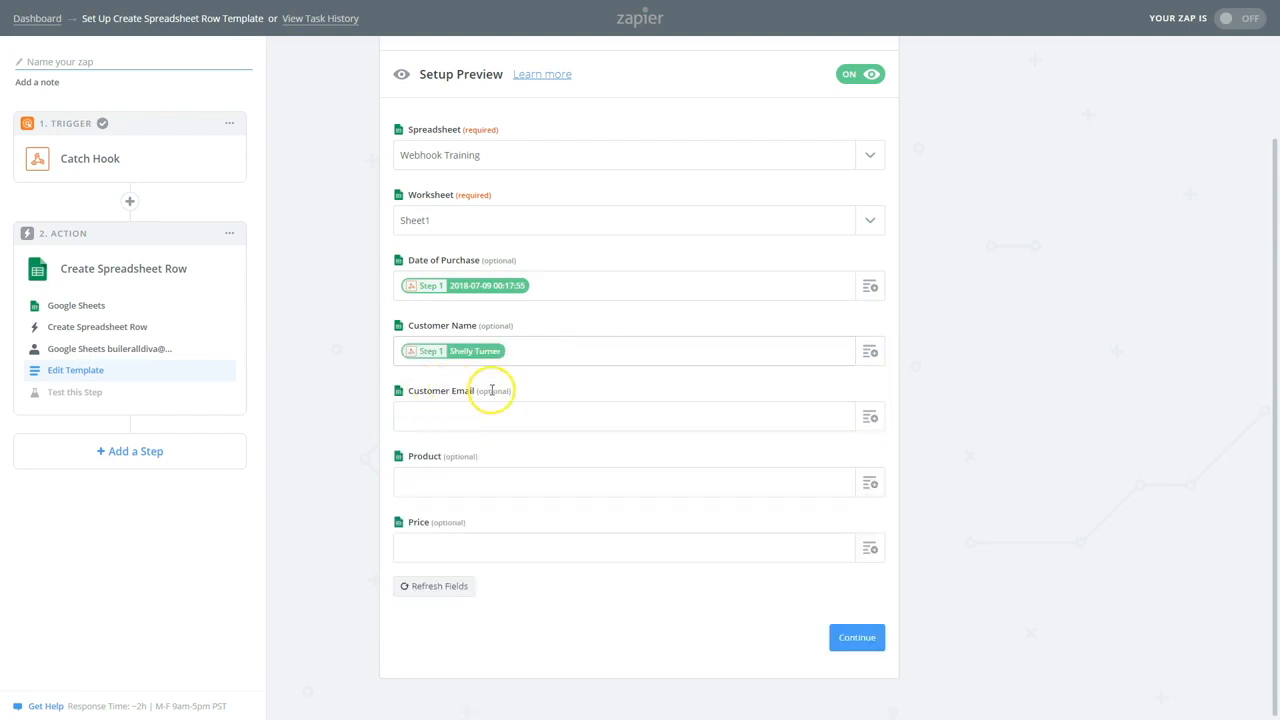
{"action": "left_click", "coordinate": [870, 417]}
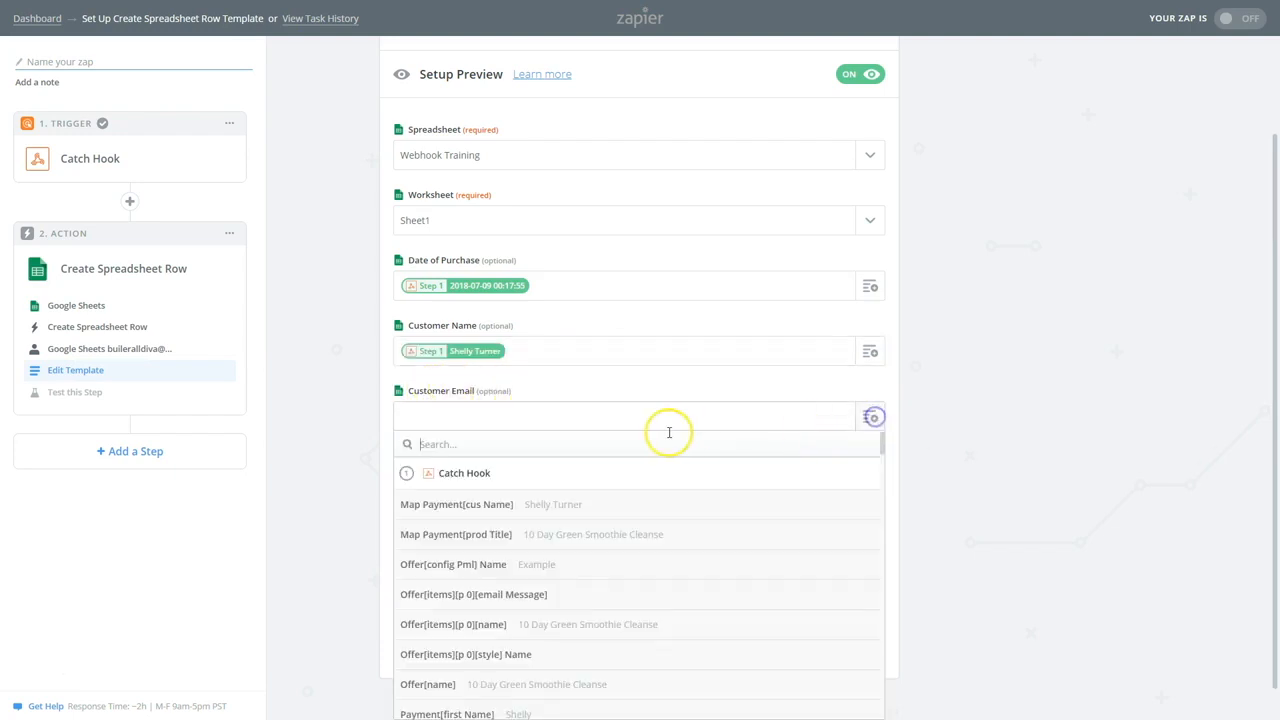
{"action": "scroll", "coordinate": [642, 564], "scroll_direction": "down", "scroll_amount": 3}
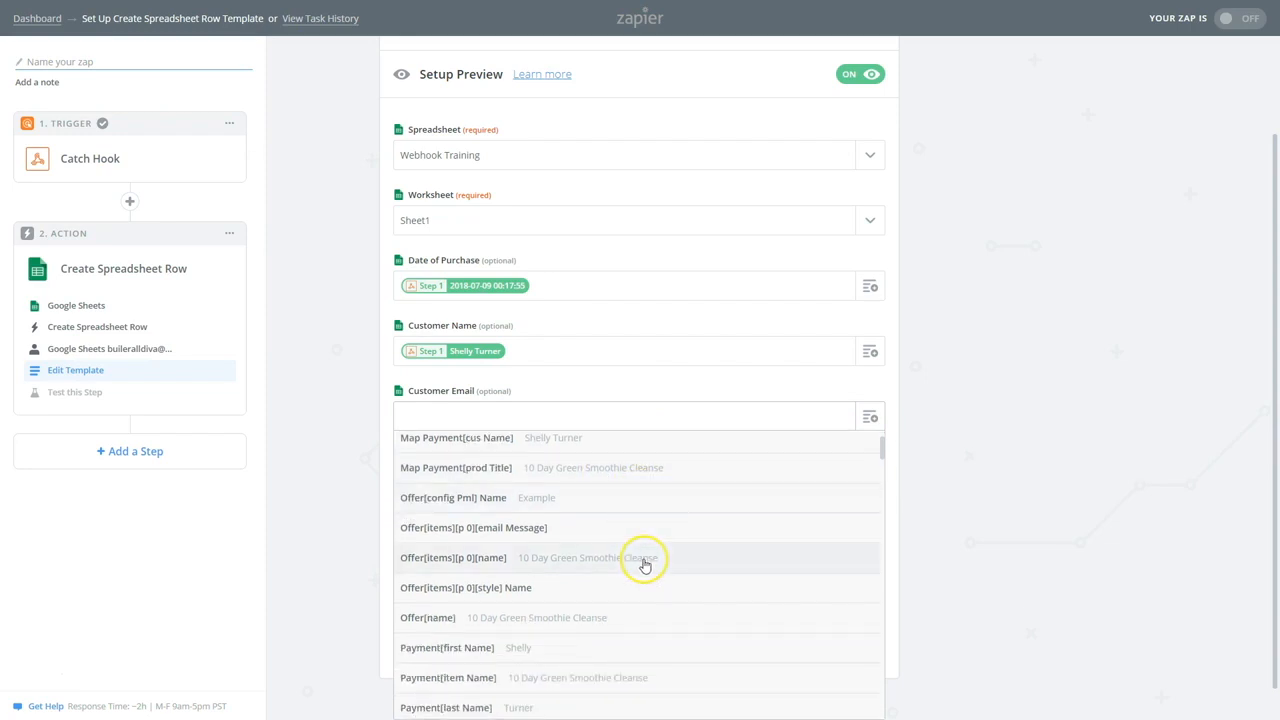
{"action": "scroll", "coordinate": [645, 566], "scroll_direction": "down", "scroll_amount": 5}
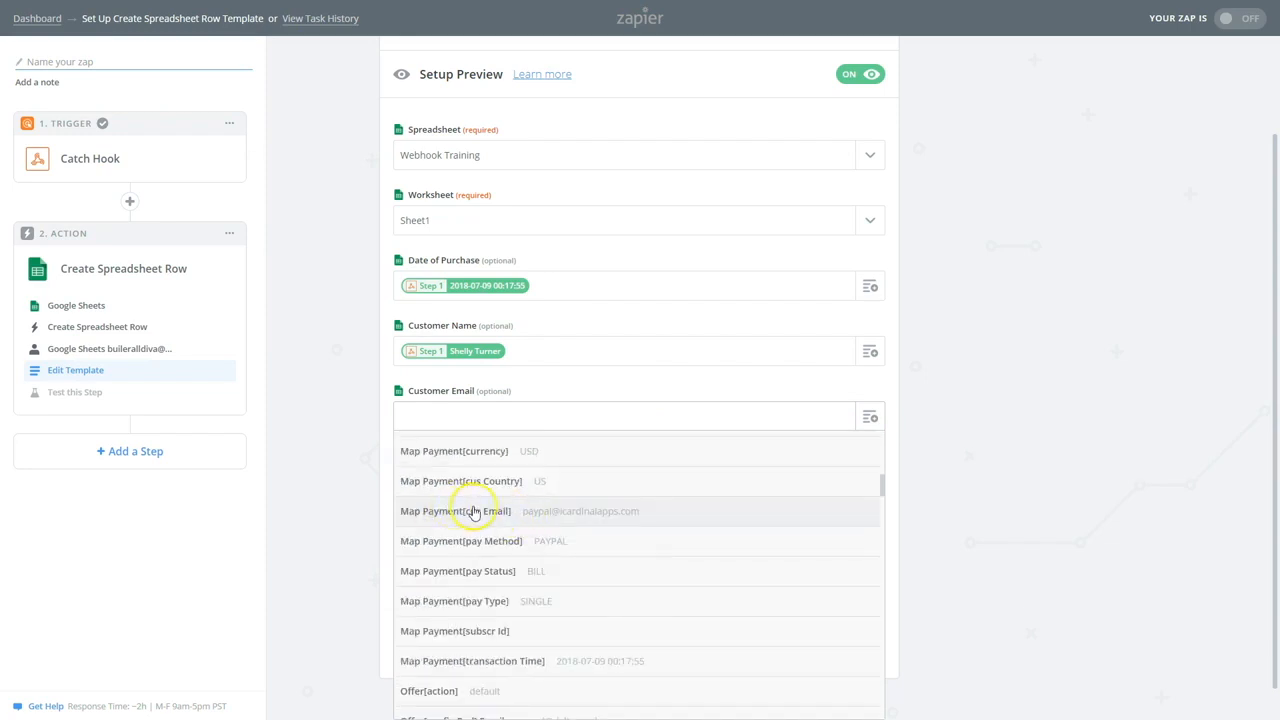
{"action": "left_click", "coordinate": [456, 511]}
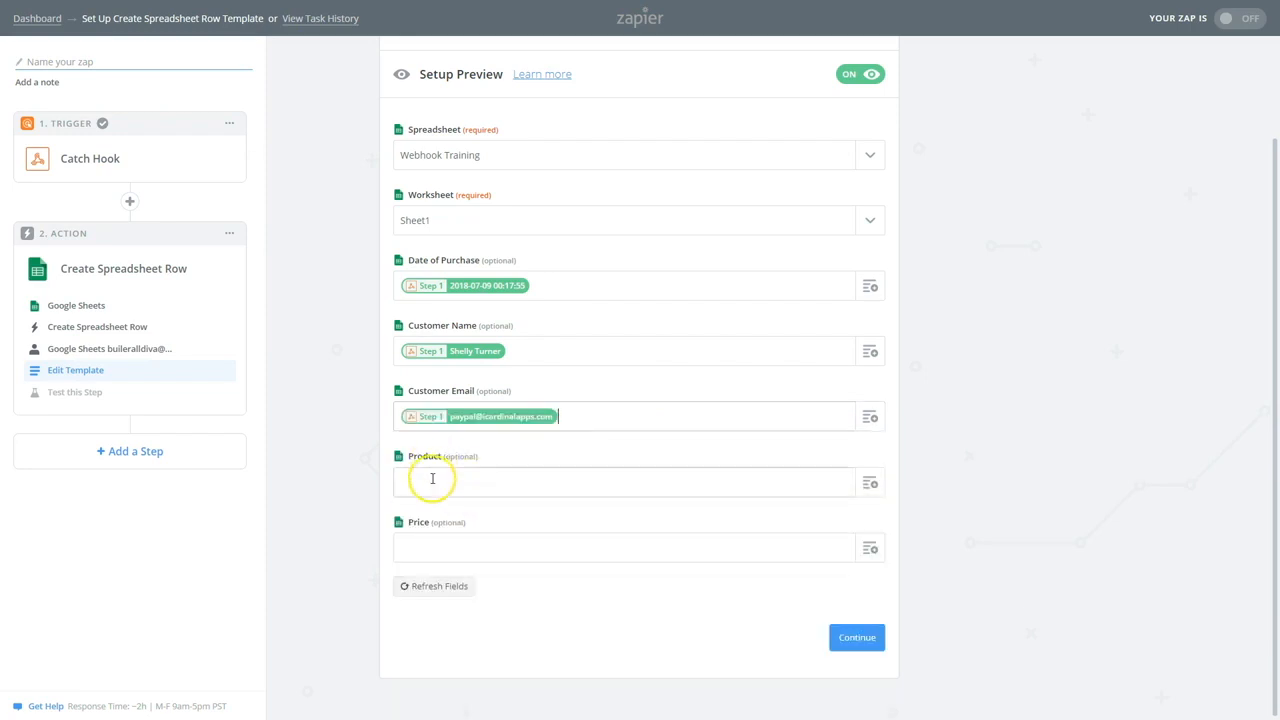
Map Product to Payment prod Title and Price to Payment amount (0.05)
{"action": "left_click", "coordinate": [867, 484]}
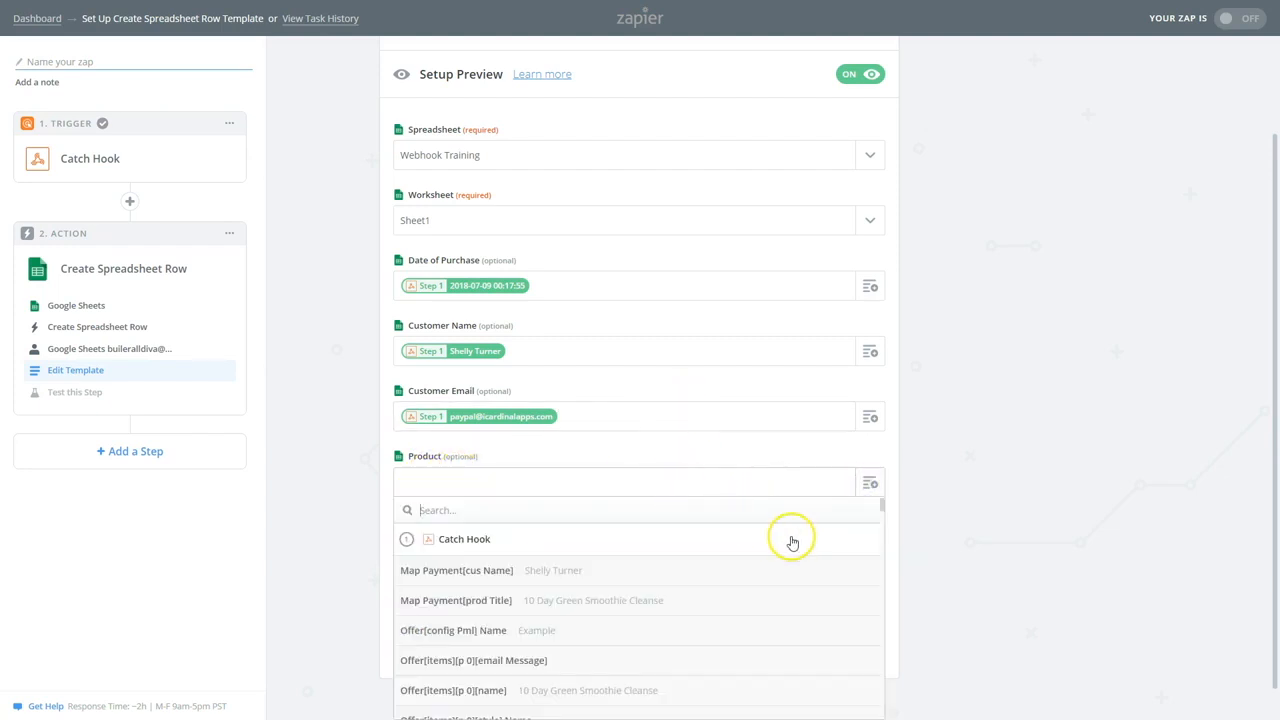
{"action": "scroll", "coordinate": [790, 541], "scroll_direction": "down", "scroll_amount": 2}
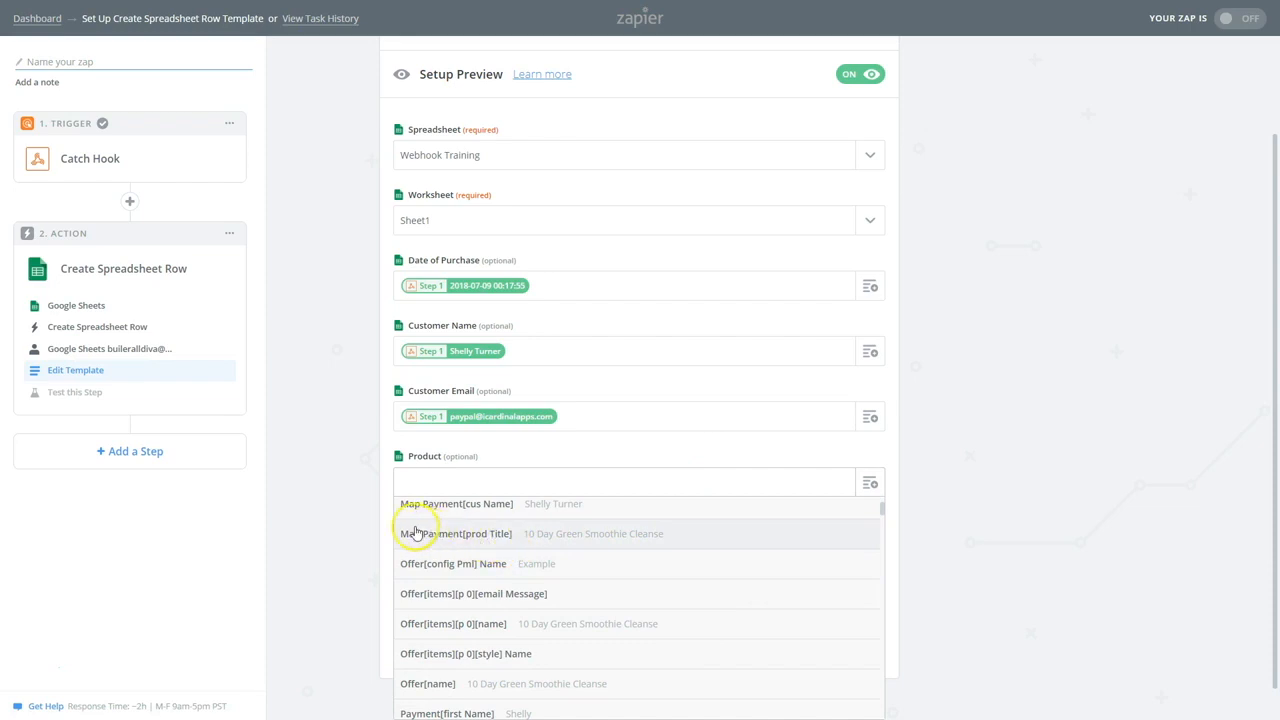
{"action": "left_click", "coordinate": [587, 533]}
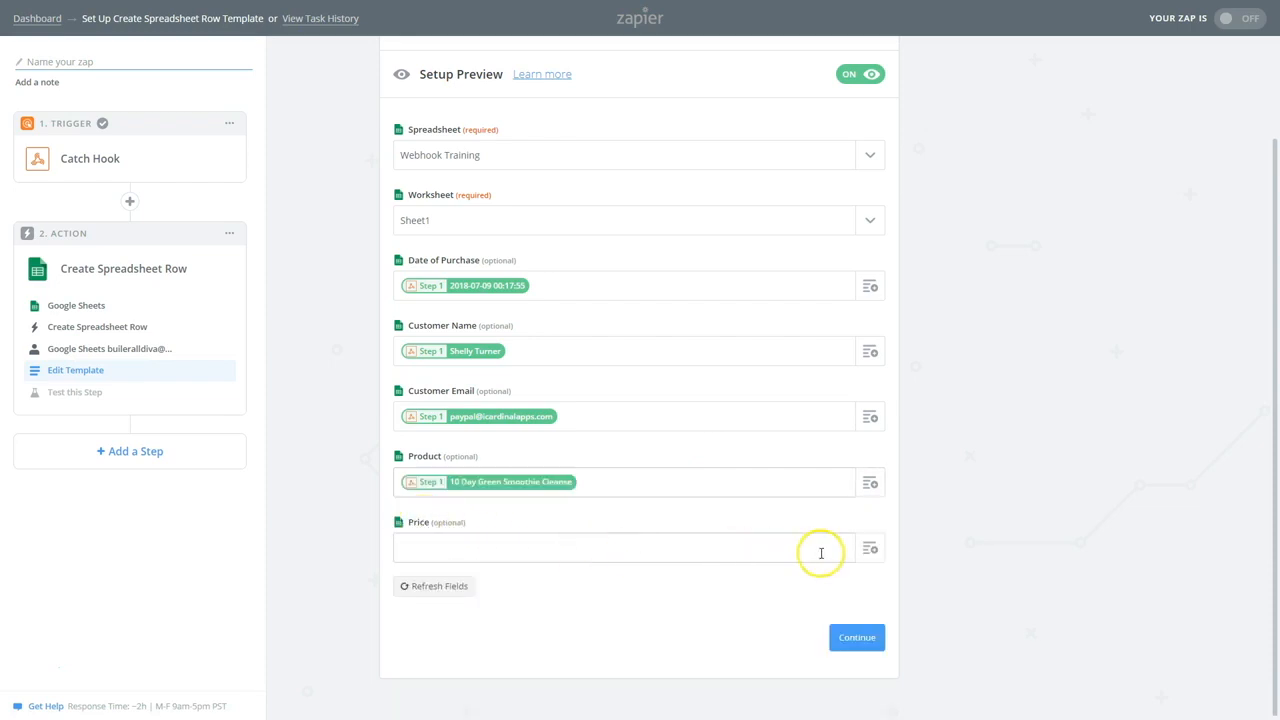
{"action": "left_click", "coordinate": [870, 551]}
{"action": "scroll", "coordinate": [689, 560], "scroll_direction": "down", "scroll_amount": 5}
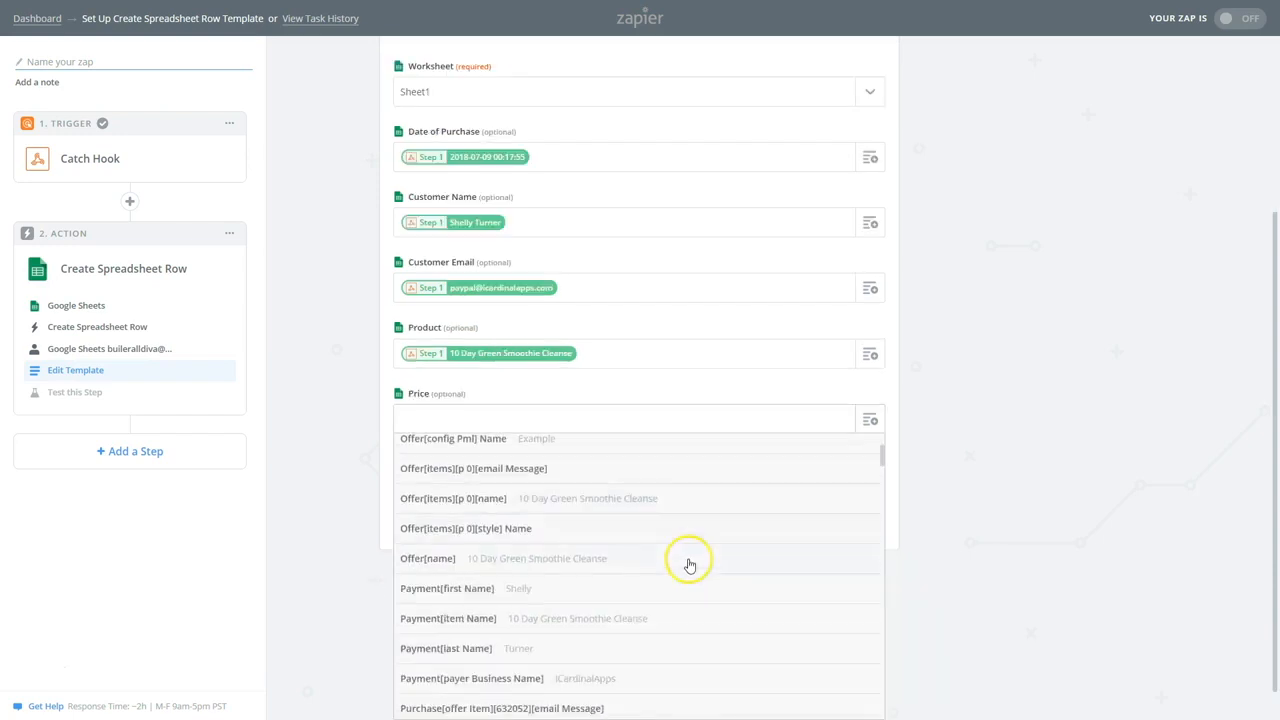
{"action": "scroll", "coordinate": [686, 591], "scroll_direction": "down", "scroll_amount": 3}
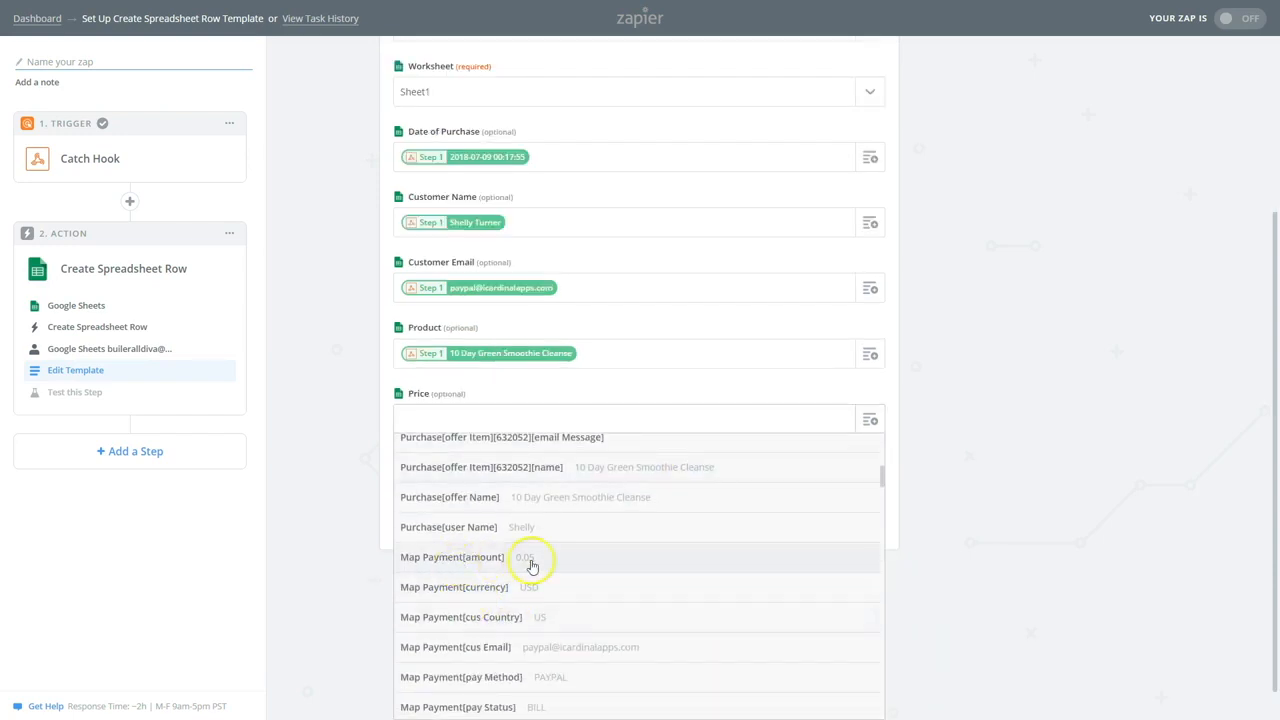
{"action": "left_click", "coordinate": [516, 561]}
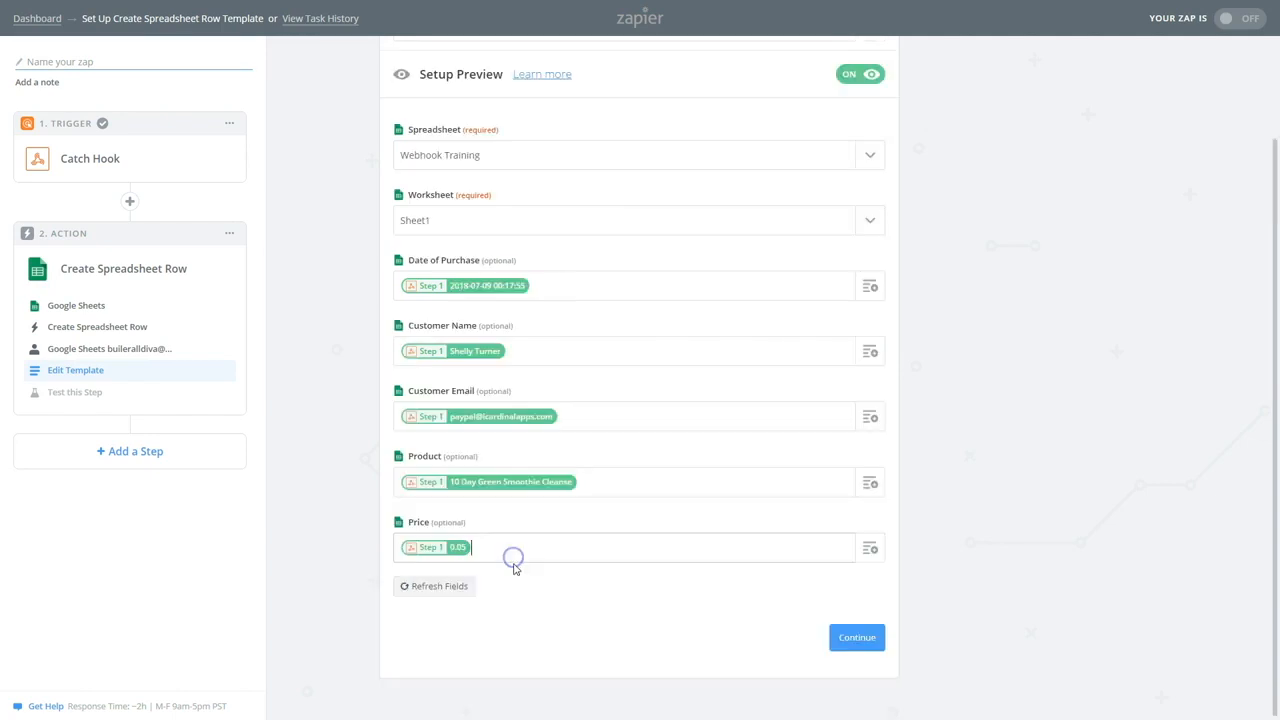
{"action": "left_click", "coordinate": [527, 547]}
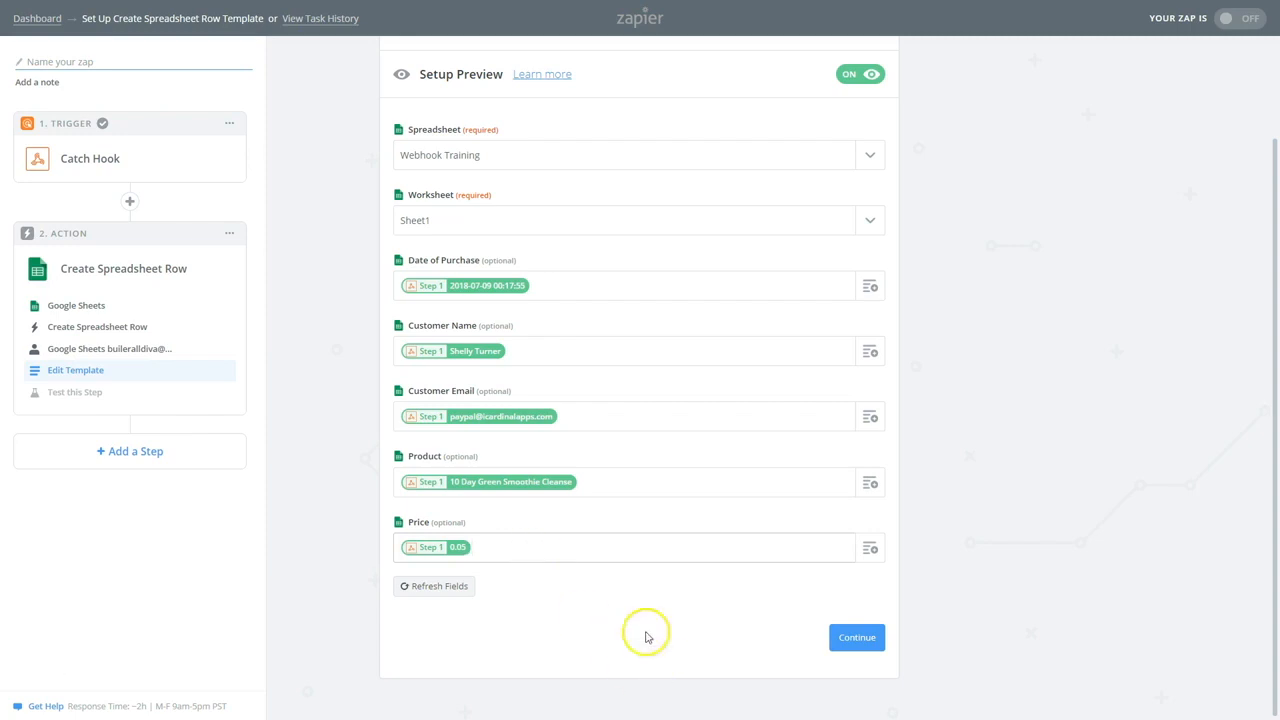
Save the row template and preview the sample row bound for Google Sheets
{"action": "left_click", "coordinate": [856, 636]}
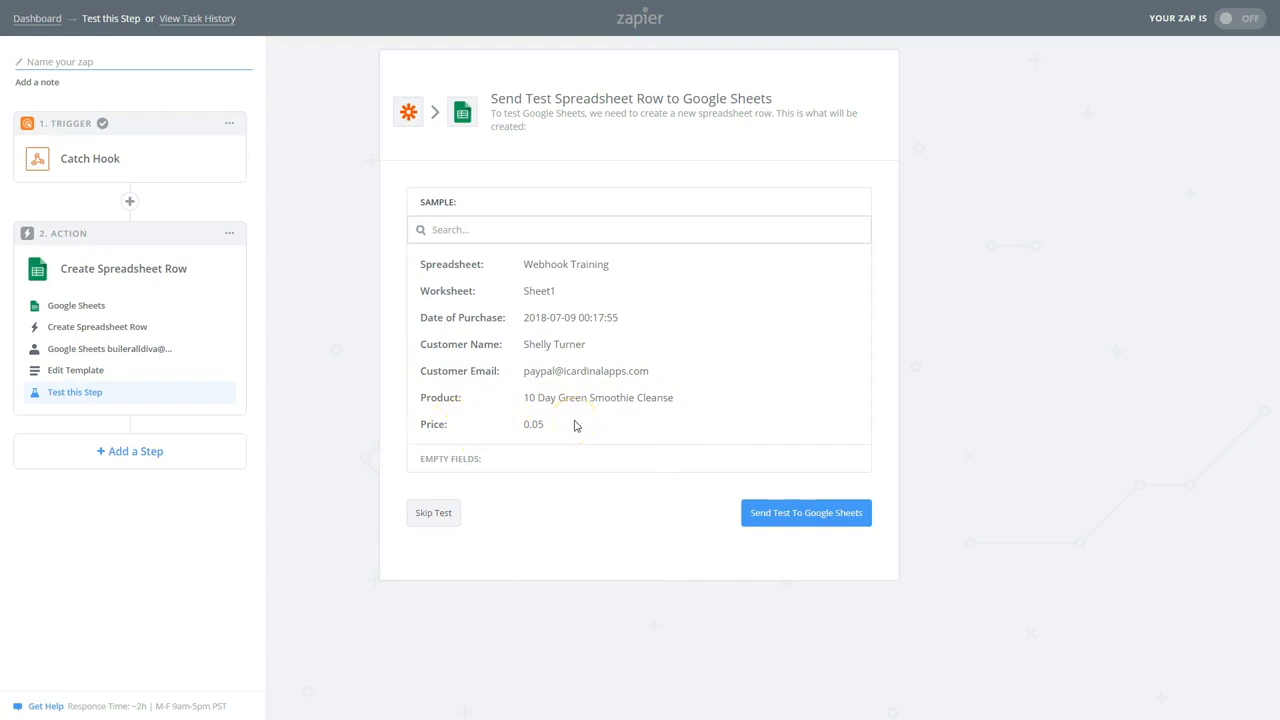
{"action": "left_click", "coordinate": [798, 511]}
Send the test row to Webhook Training, then widen columns A and C to show date and email
{"action": "left_click", "coordinate": [795, 515]}
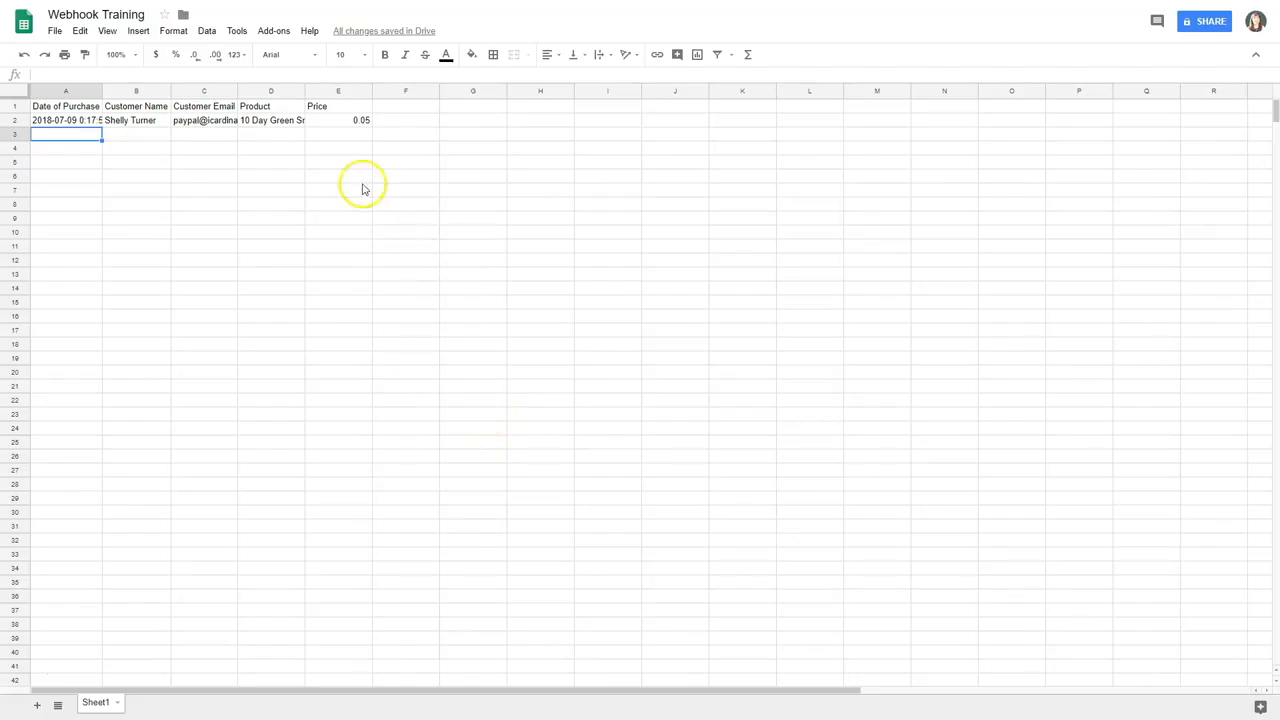
{"action": "left_click_drag", "start_coordinate": [102, 90], "coordinate": [135, 89]}
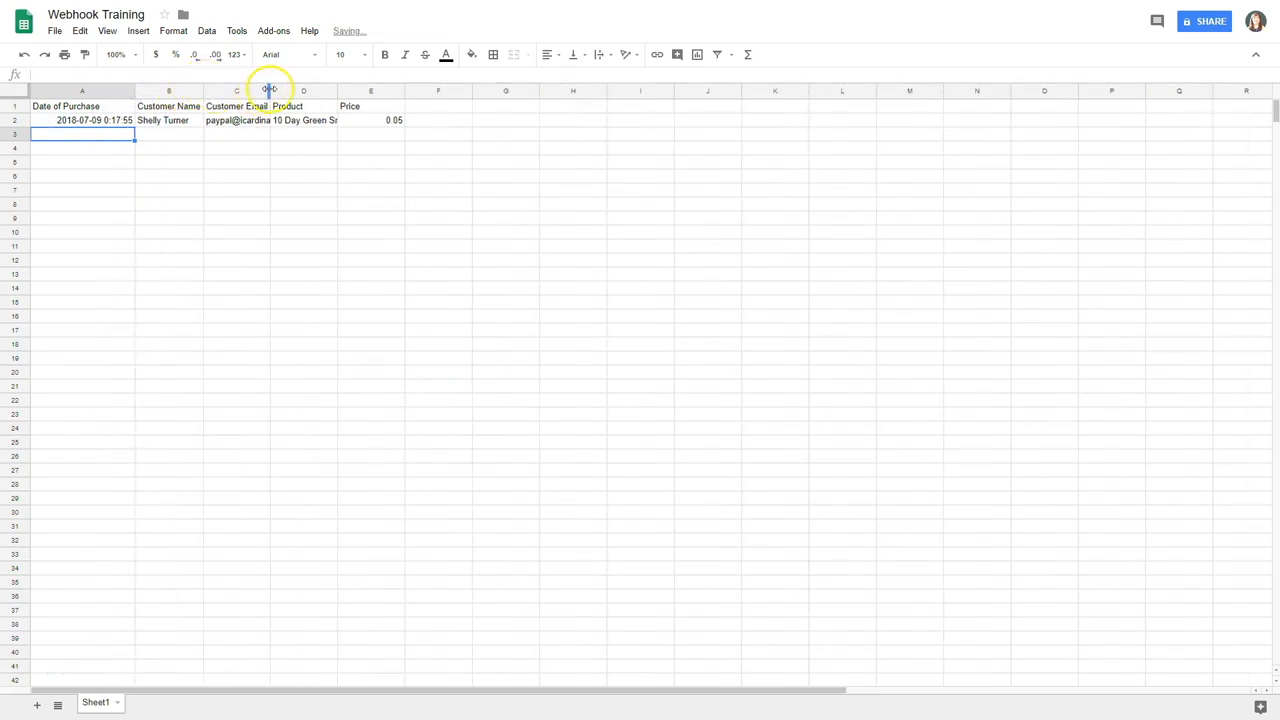
{"action": "left_click_drag", "start_coordinate": [269, 89], "coordinate": [300, 89]}
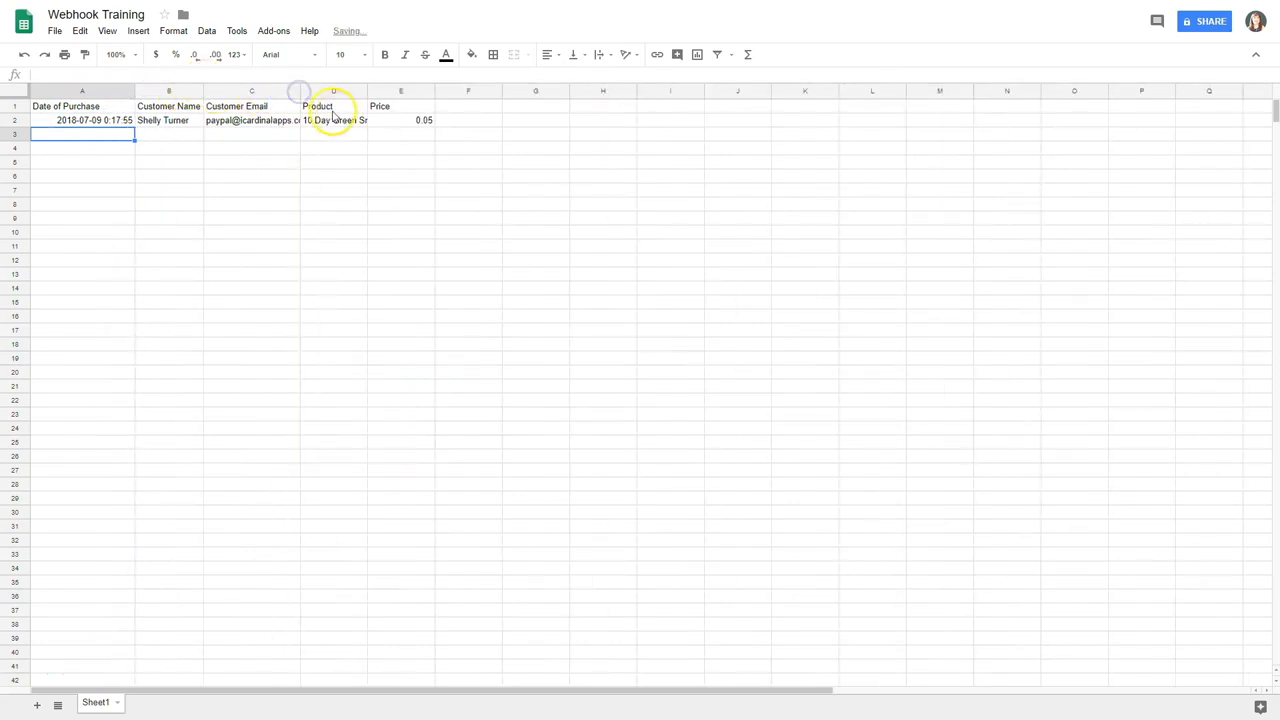
{"action": "left_click_drag", "start_coordinate": [317, 92], "coordinate": [470, 92]}
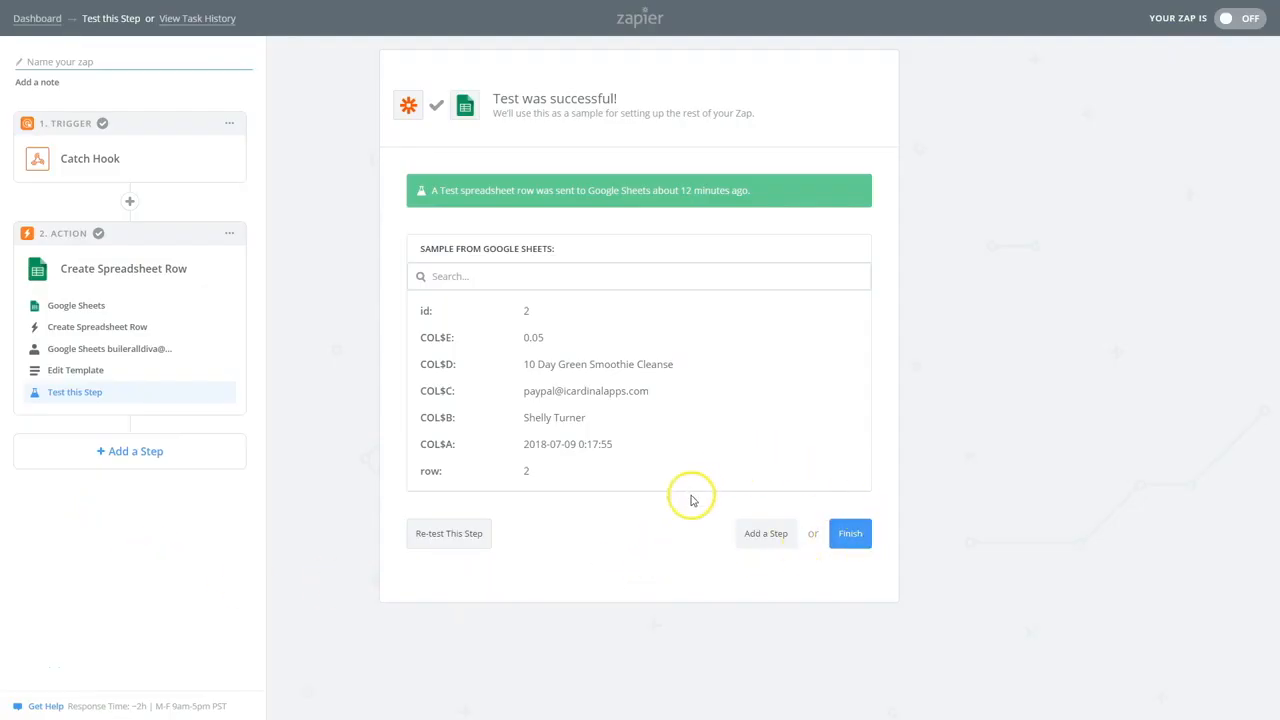
Finish the zap, name it 'Webhook Tutorial', switch it ON, and view the dashboard
{"action": "left_click", "coordinate": [850, 533]}
{"action": "left_click", "coordinate": [595, 197]}
{"action": "type", "text": "Webhook Tutorial"}
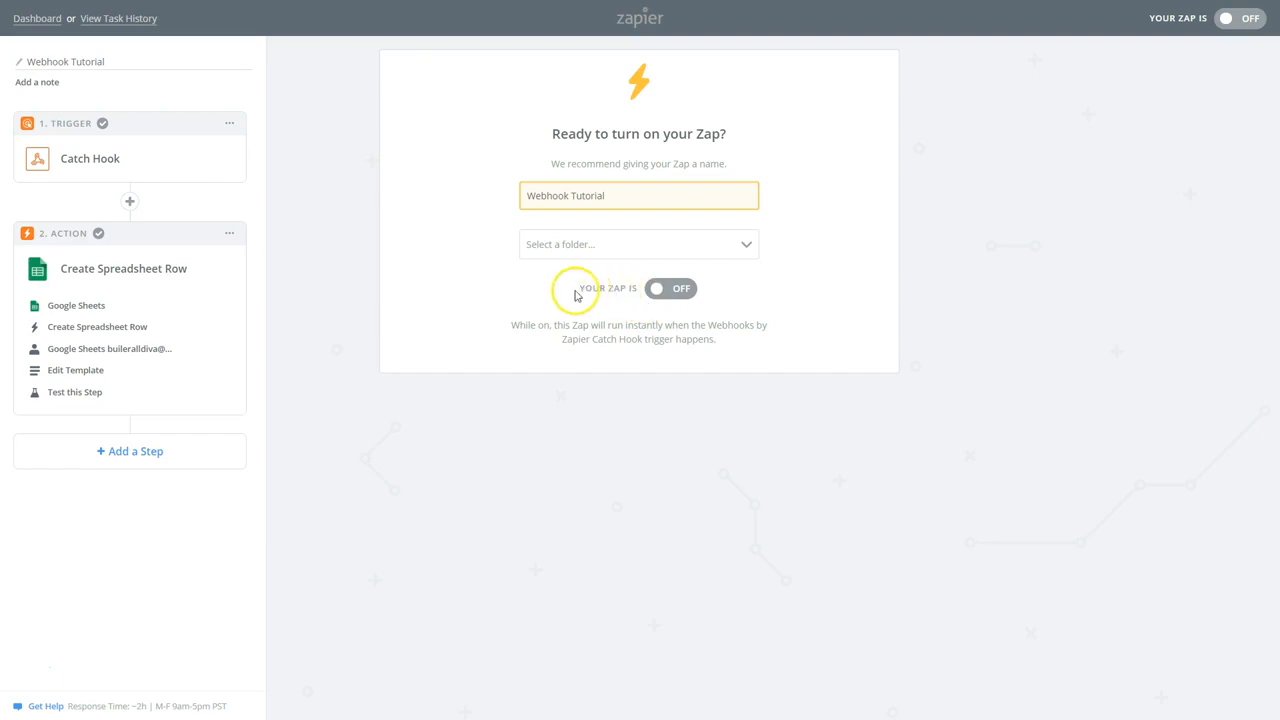
{"action": "left_click", "coordinate": [660, 290]}
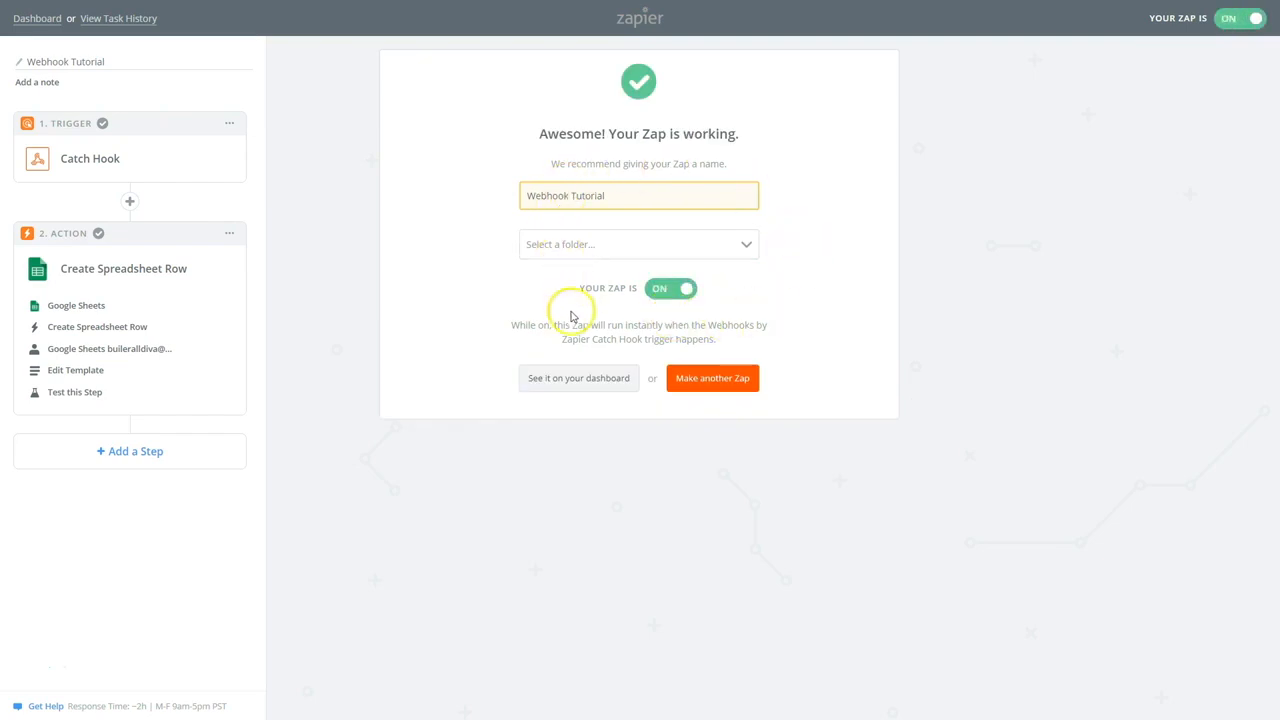
{"action": "left_click", "coordinate": [580, 380]}
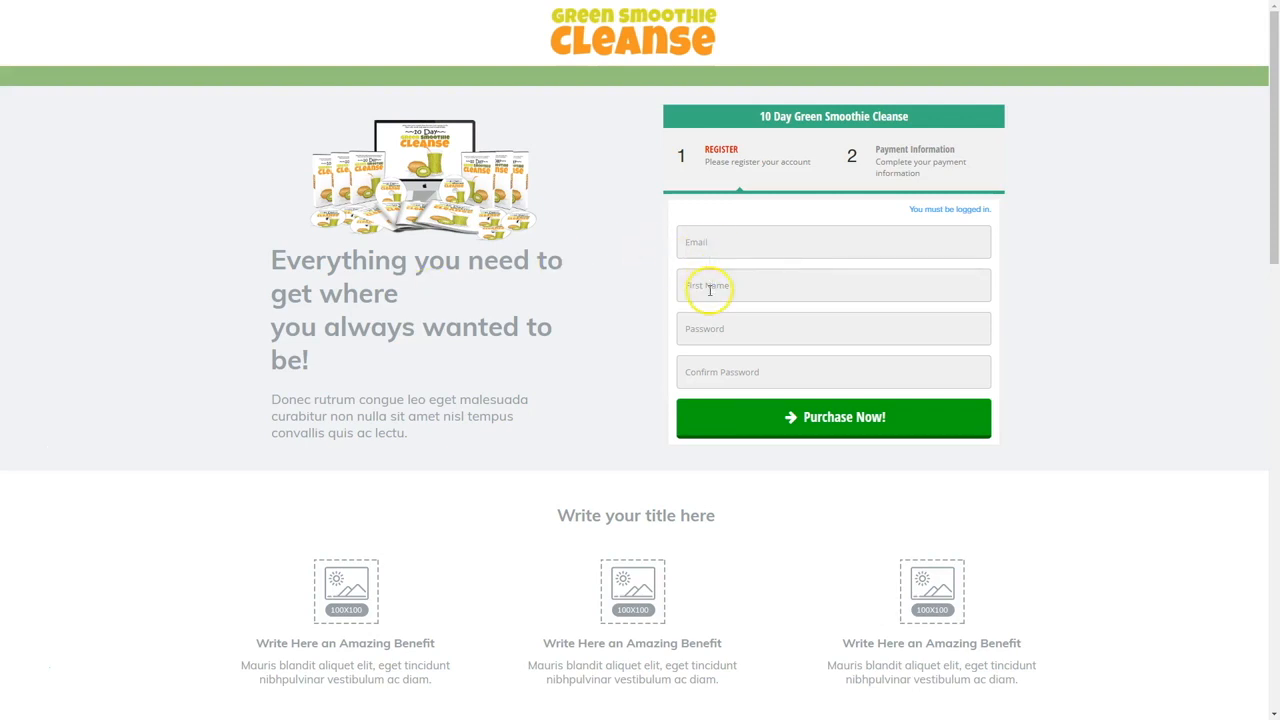
Register on the checkout form, pay $0.05 via PayPal, and return to the thank-you page
{"action": "left_click", "coordinate": [706, 241]}
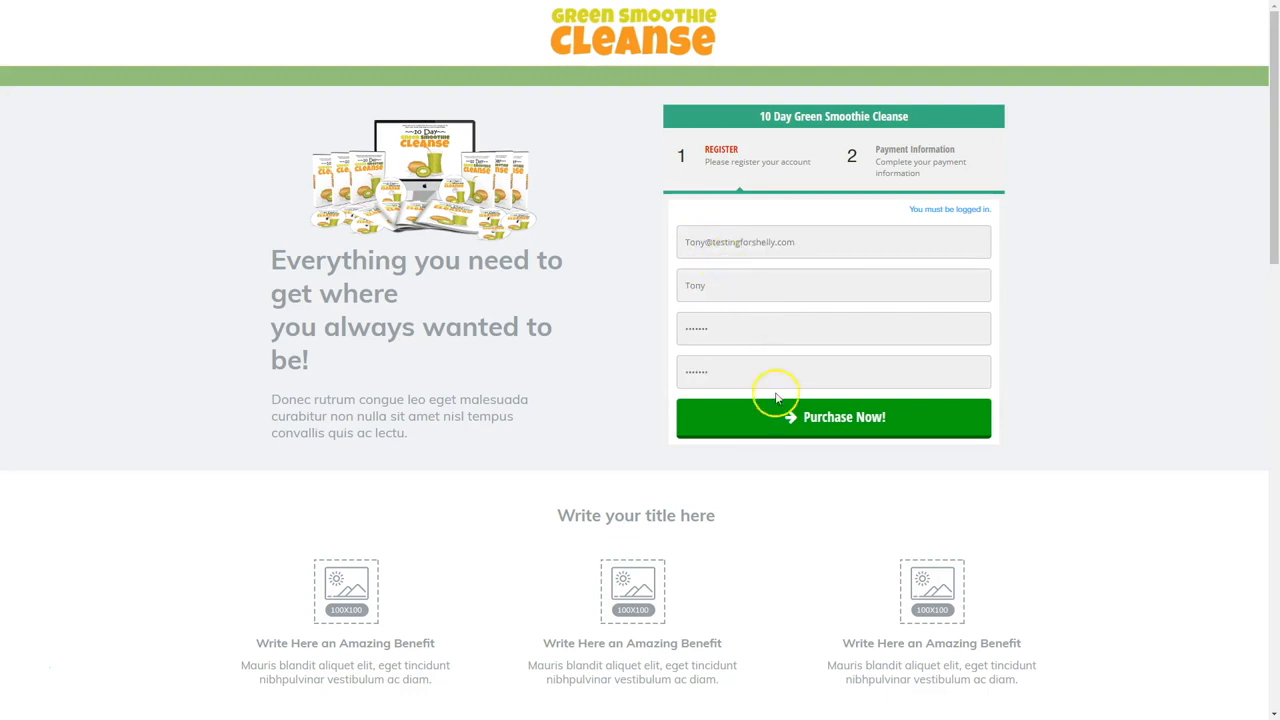
{"action": "left_click", "coordinate": [823, 414]}
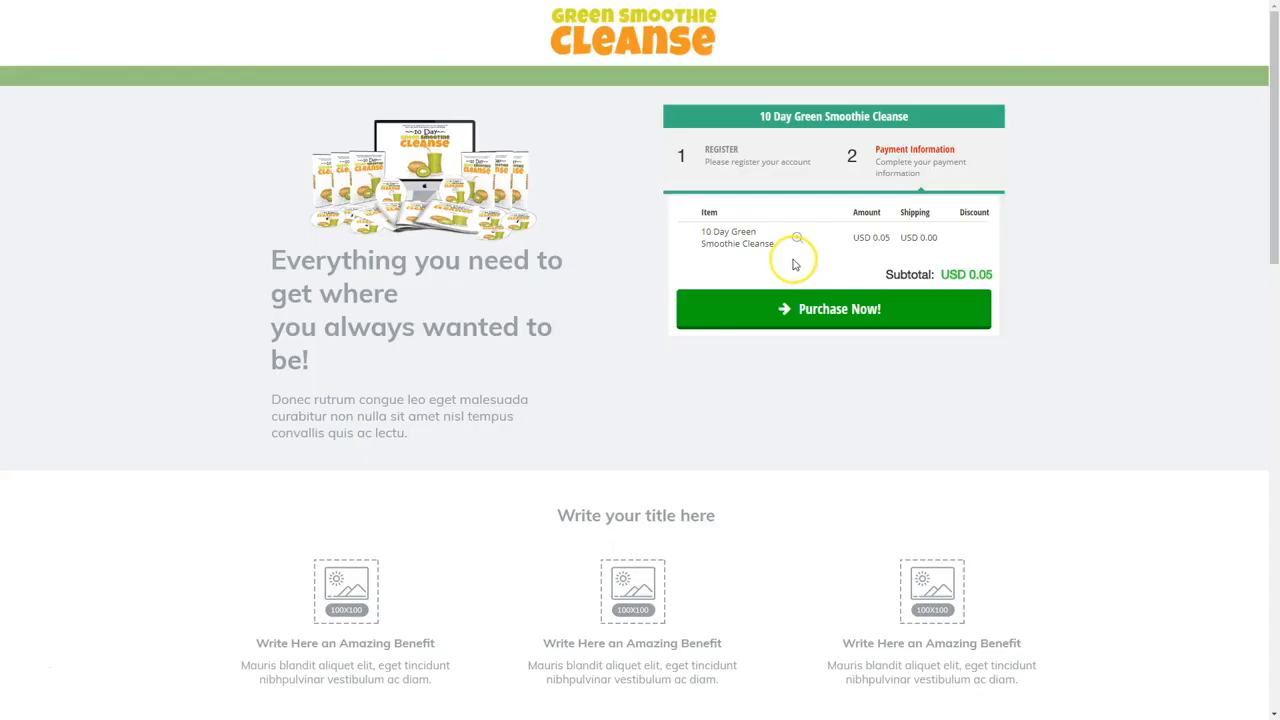
{"action": "left_click", "coordinate": [805, 306]}
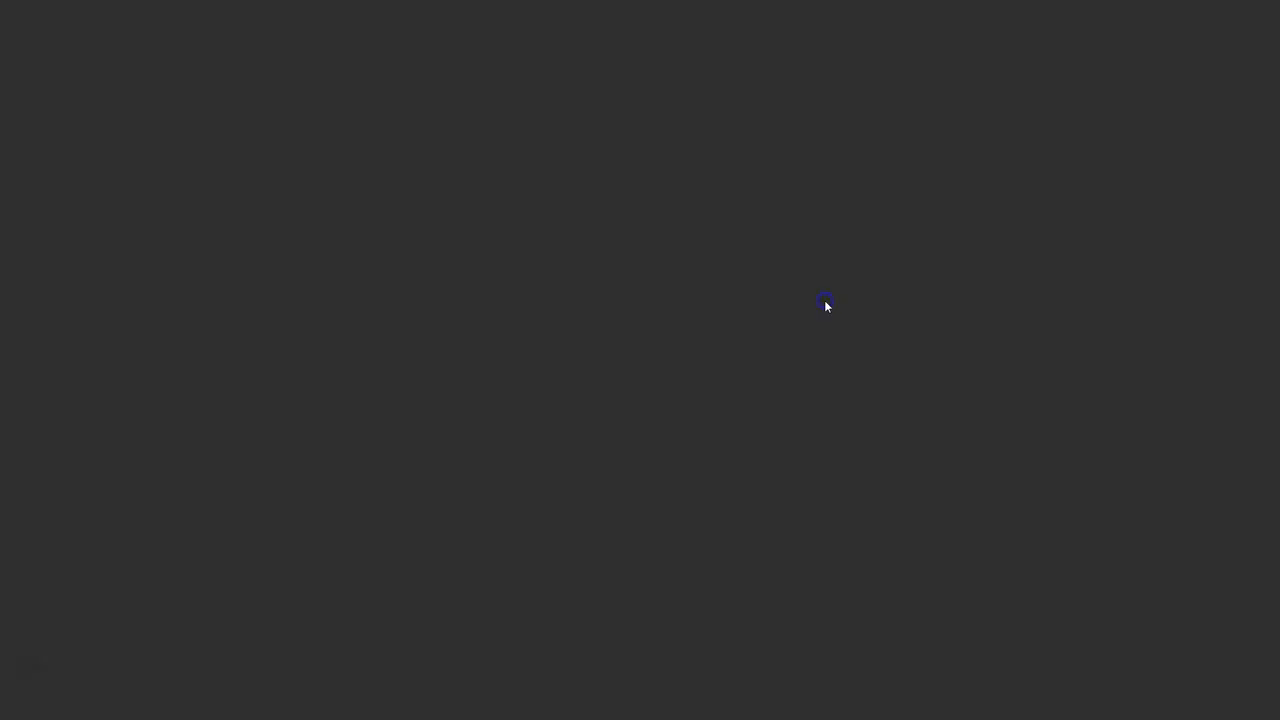
{"action": "scroll", "coordinate": [609, 504], "scroll_direction": "down", "scroll_amount": 2}
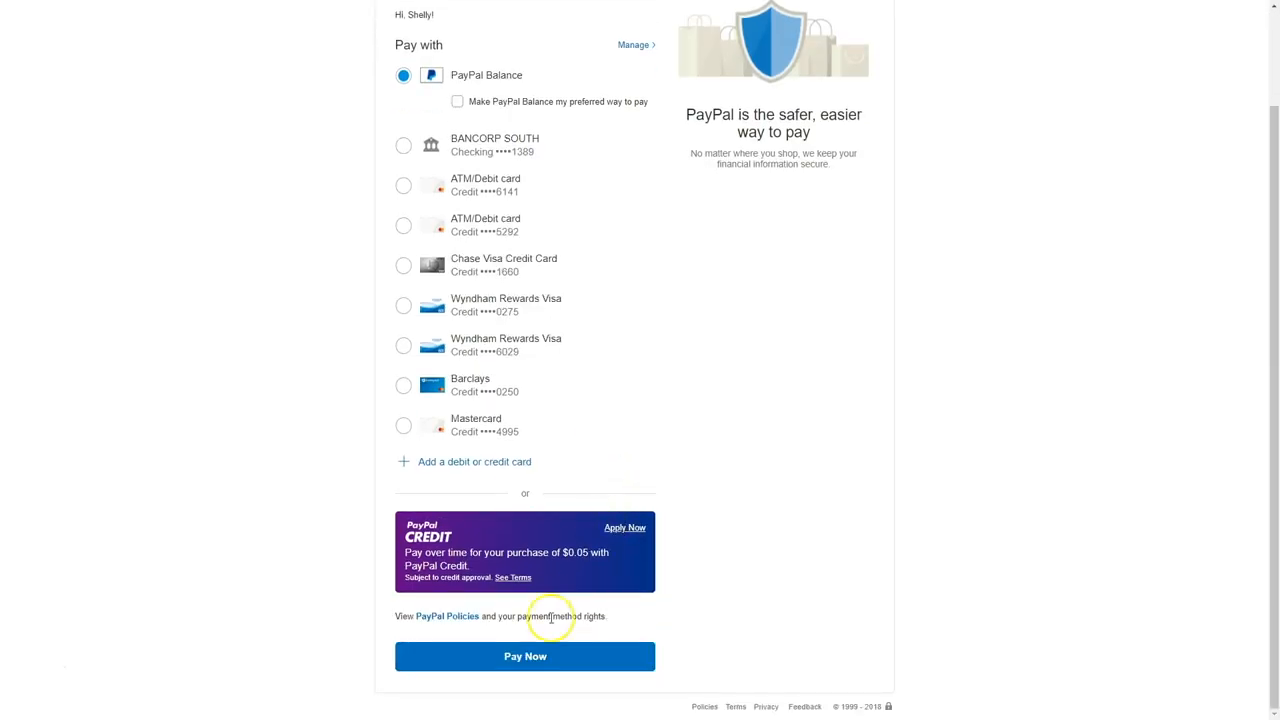
{"action": "left_click", "coordinate": [528, 657]}
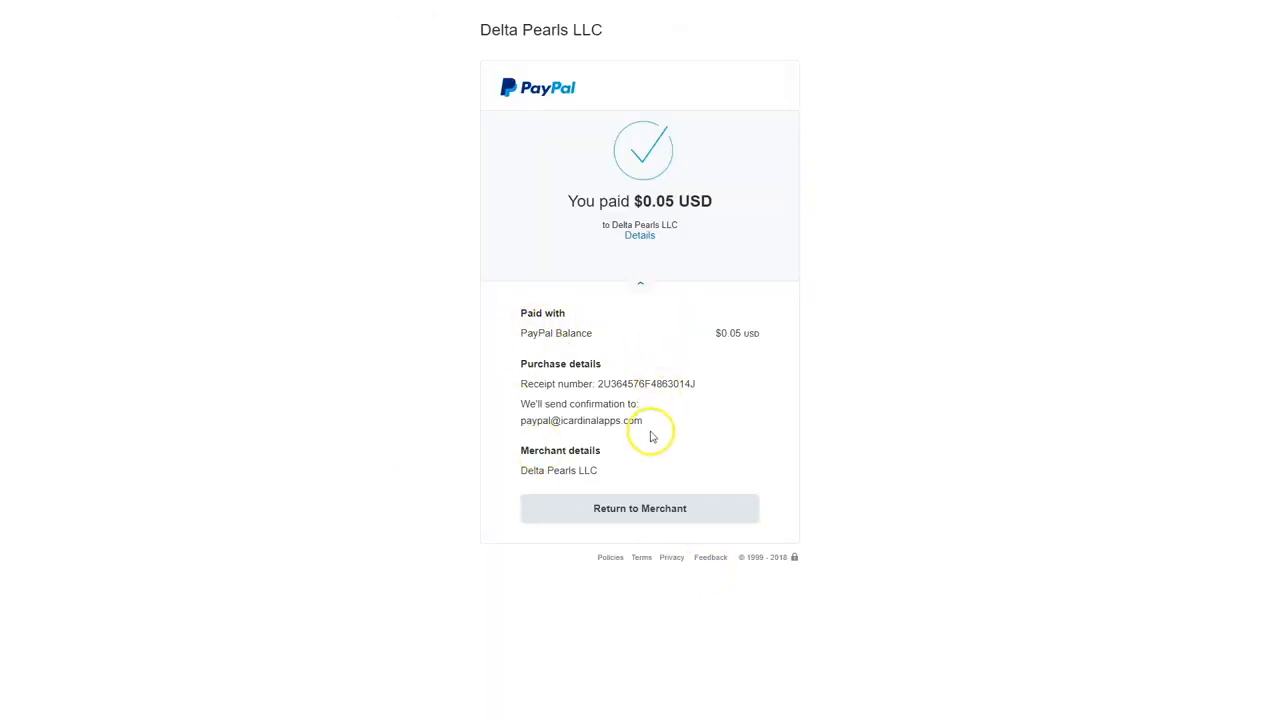
{"action": "left_click", "coordinate": [641, 510]}
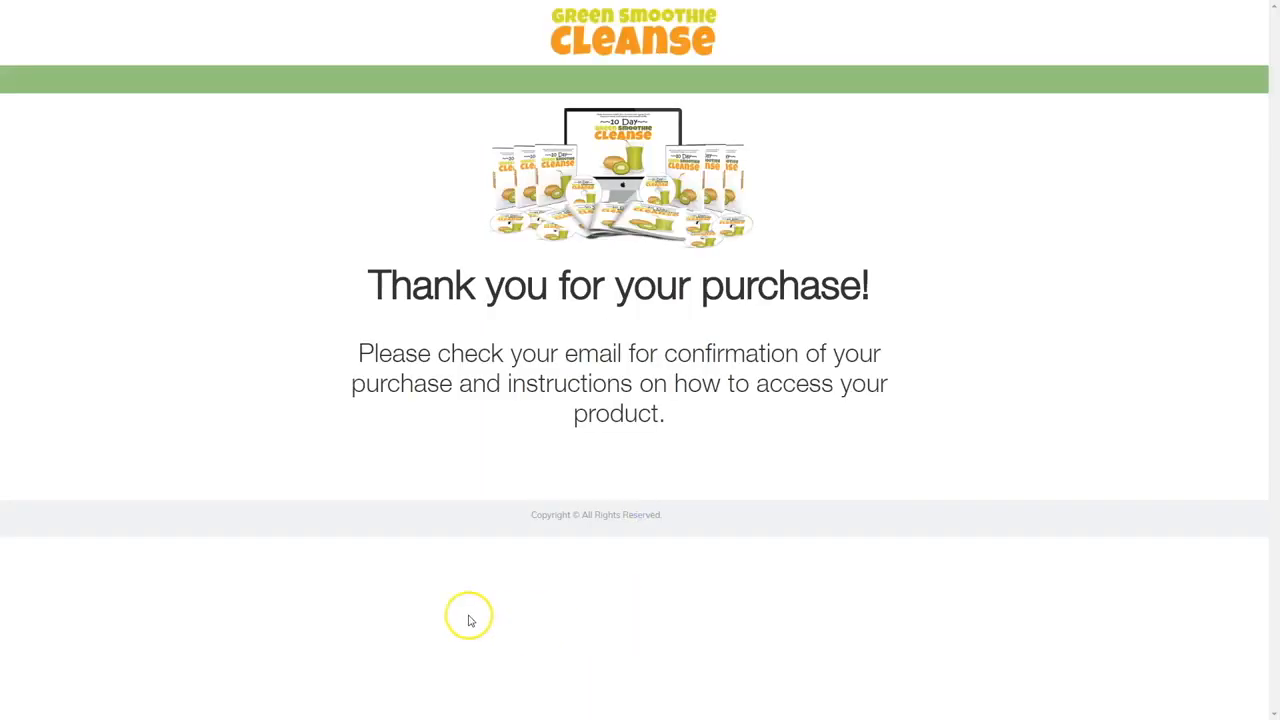
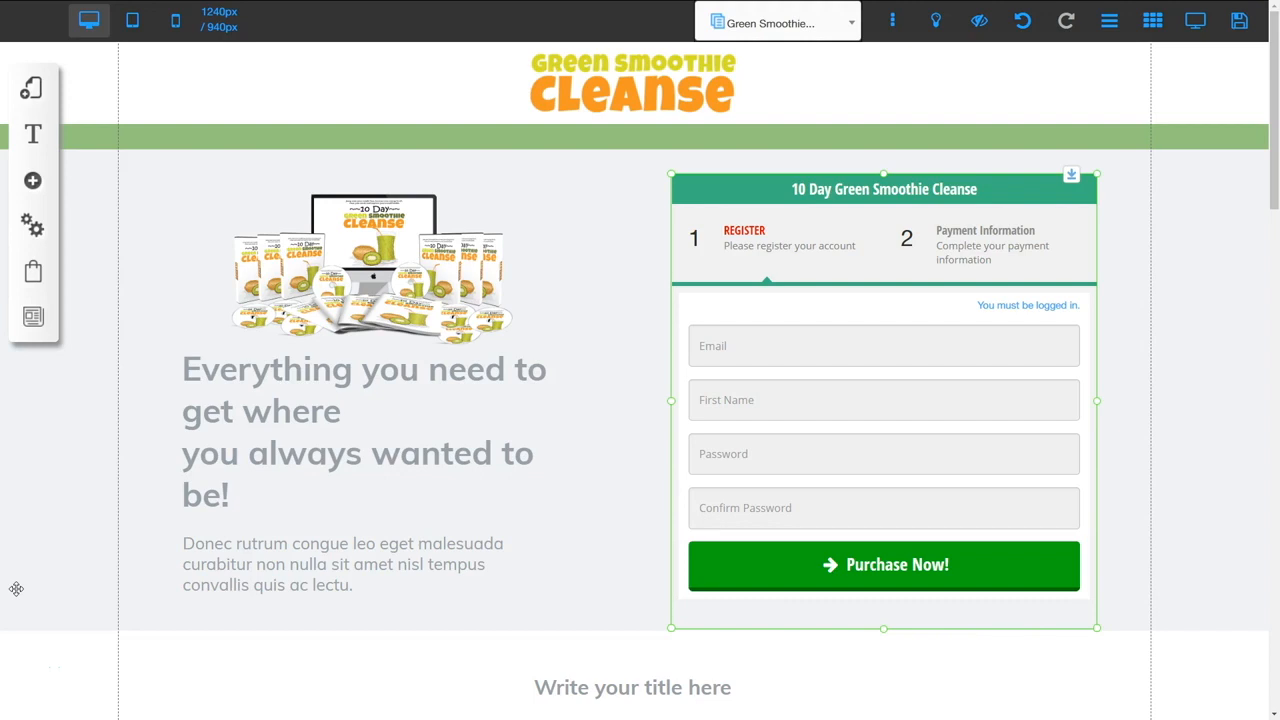
Check the first registered user's access permissions and registration data in User management
{"action": "left_click", "coordinate": [34, 226]}
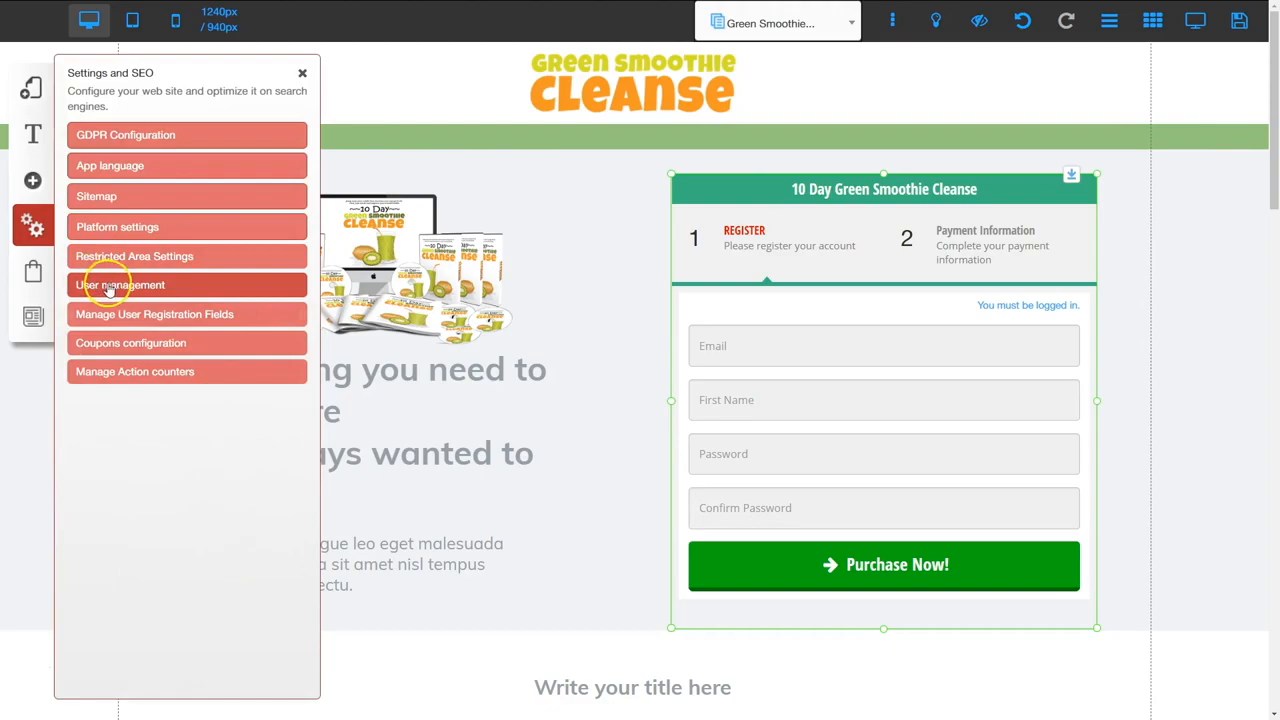
{"action": "left_click", "coordinate": [110, 286]}
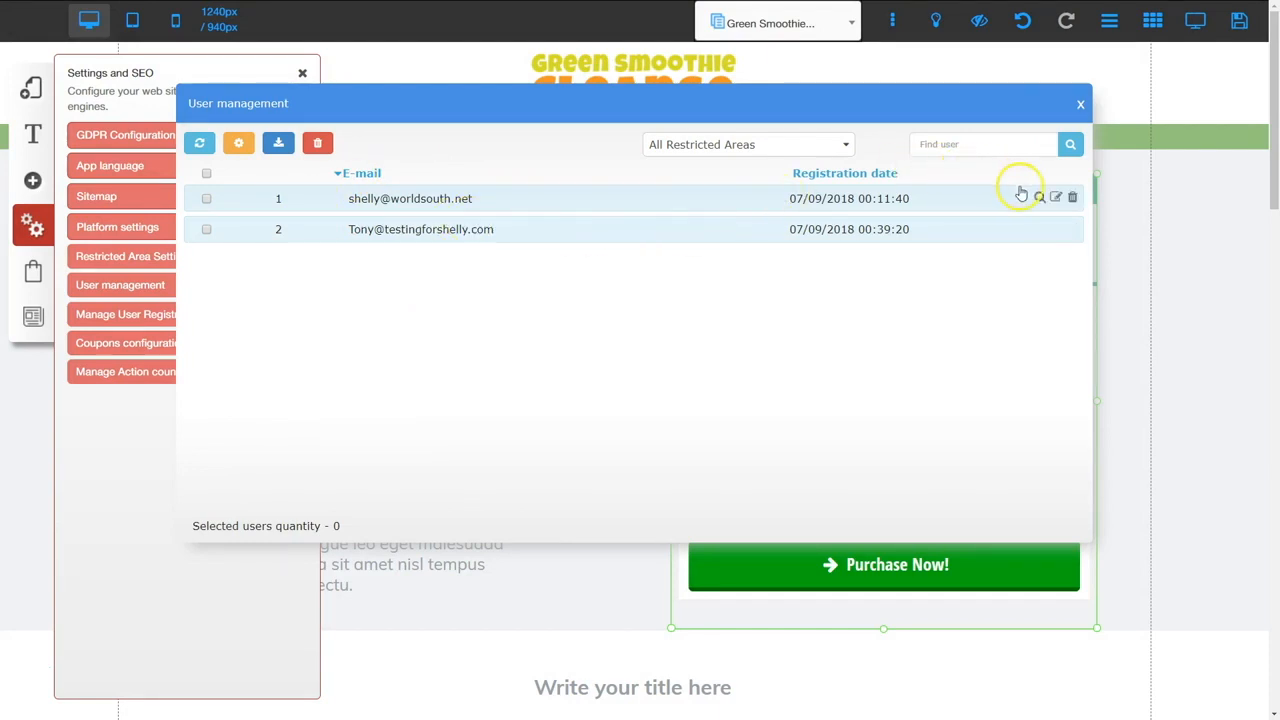
{"action": "left_click", "coordinate": [1055, 198]}
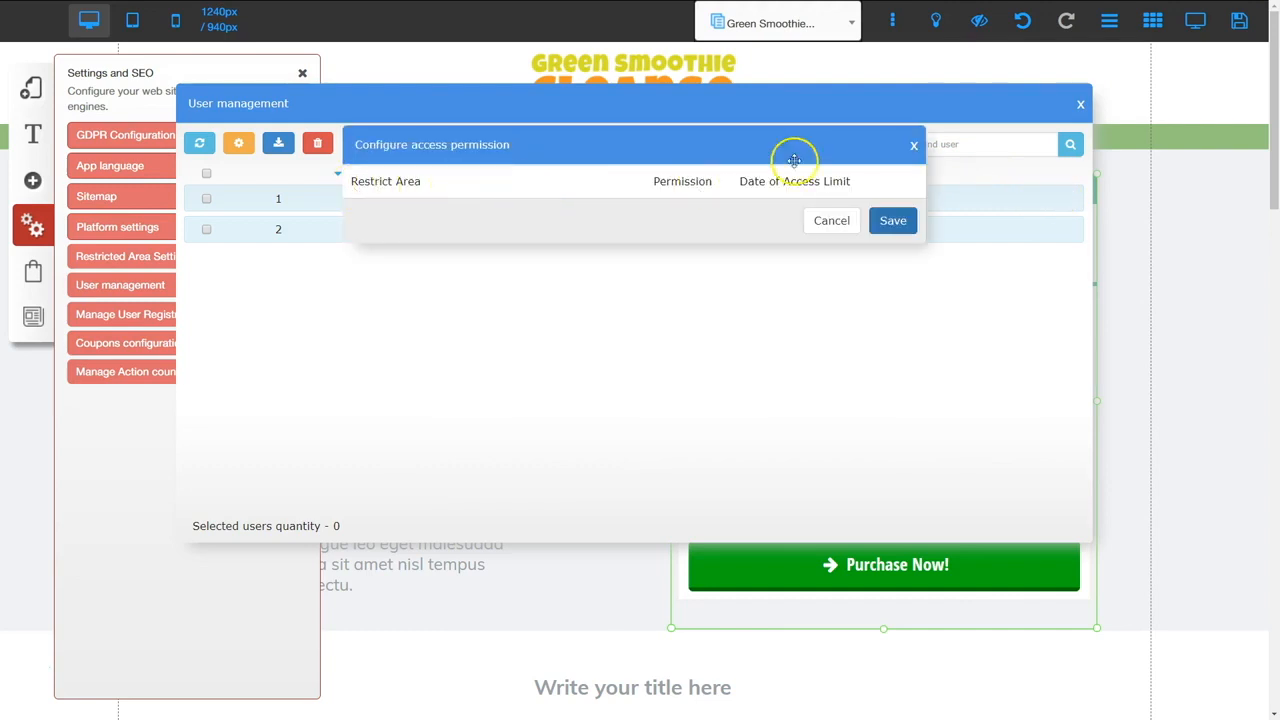
{"action": "left_click", "coordinate": [910, 148]}
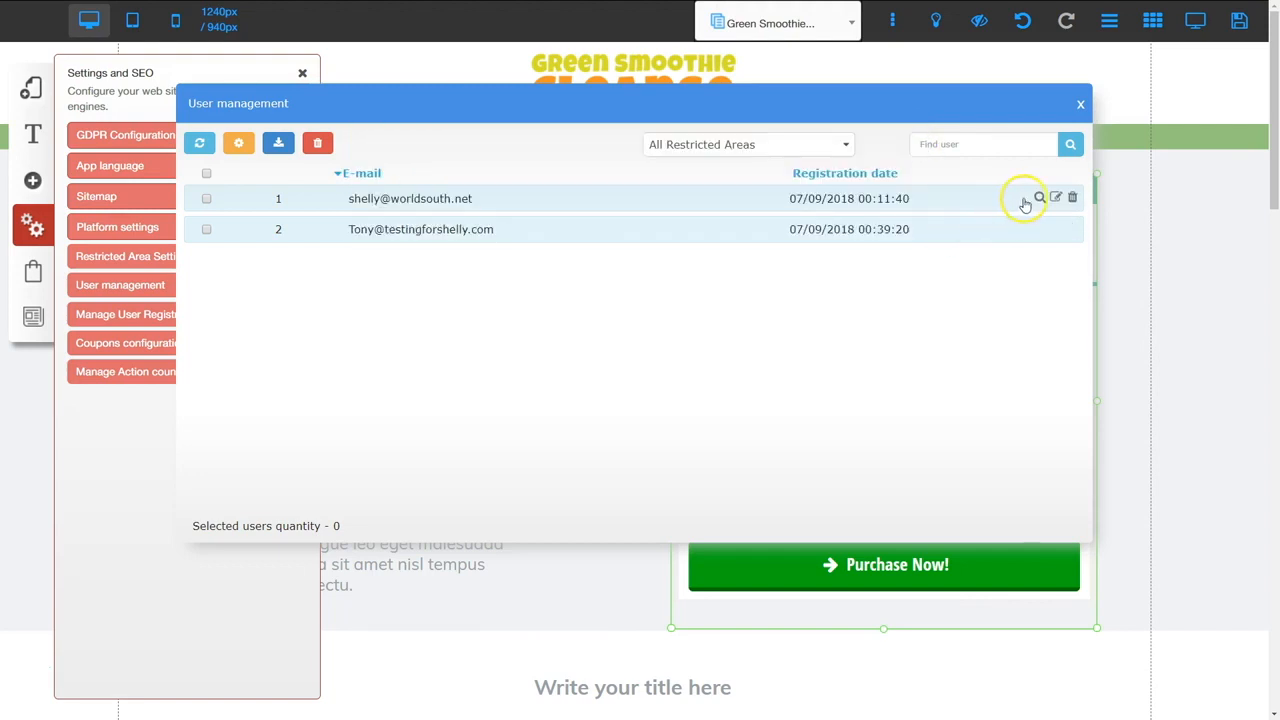
{"action": "left_click", "coordinate": [1039, 199]}
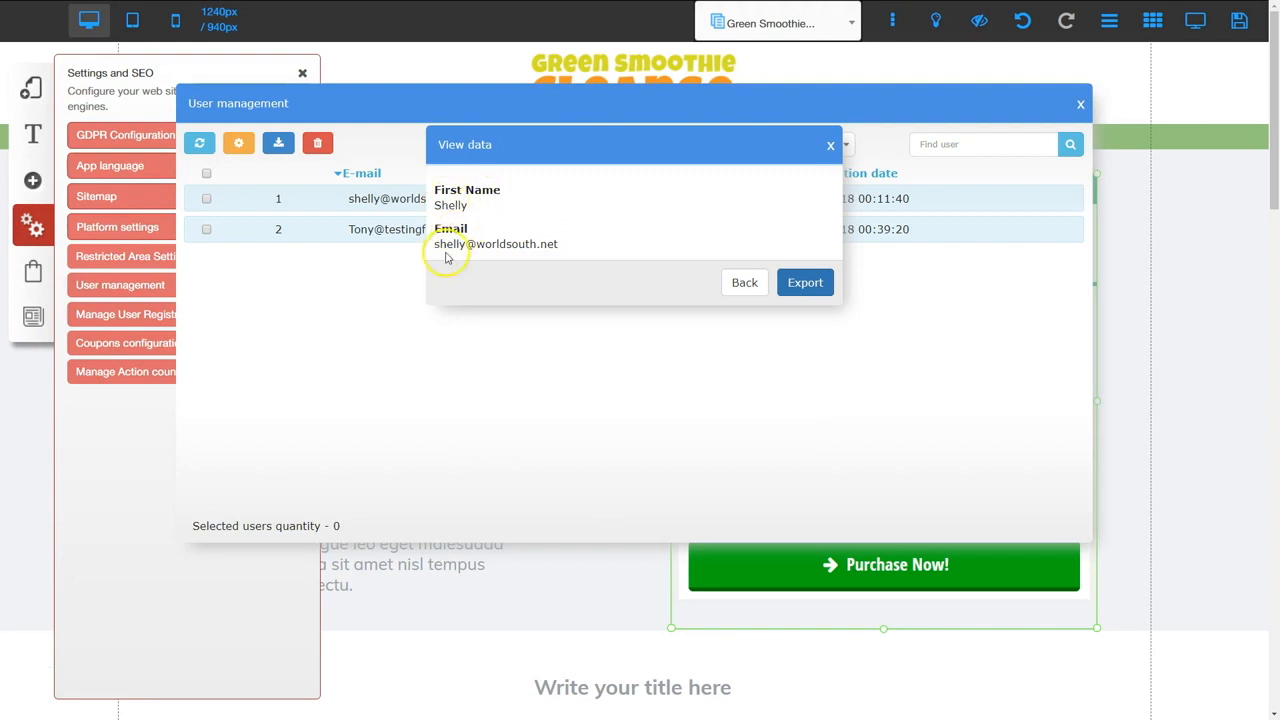
{"action": "left_click", "coordinate": [830, 146]}
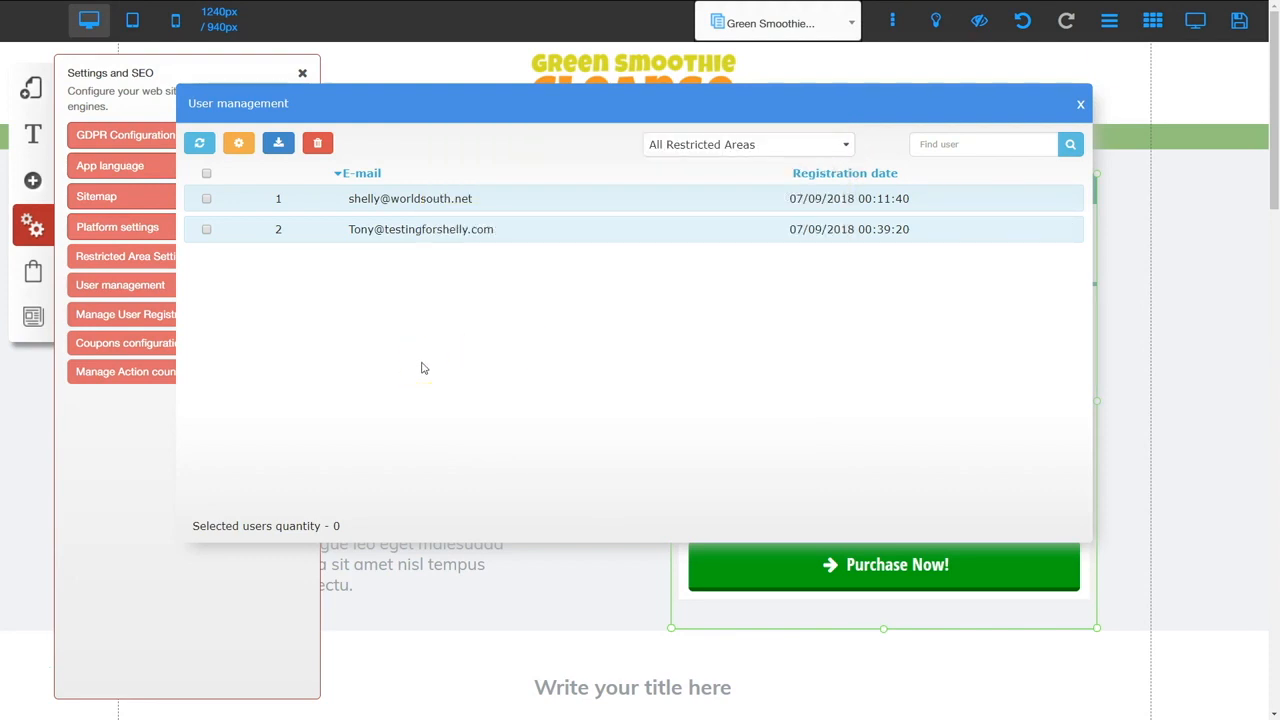
{"action": "left_click", "coordinate": [1080, 104]}
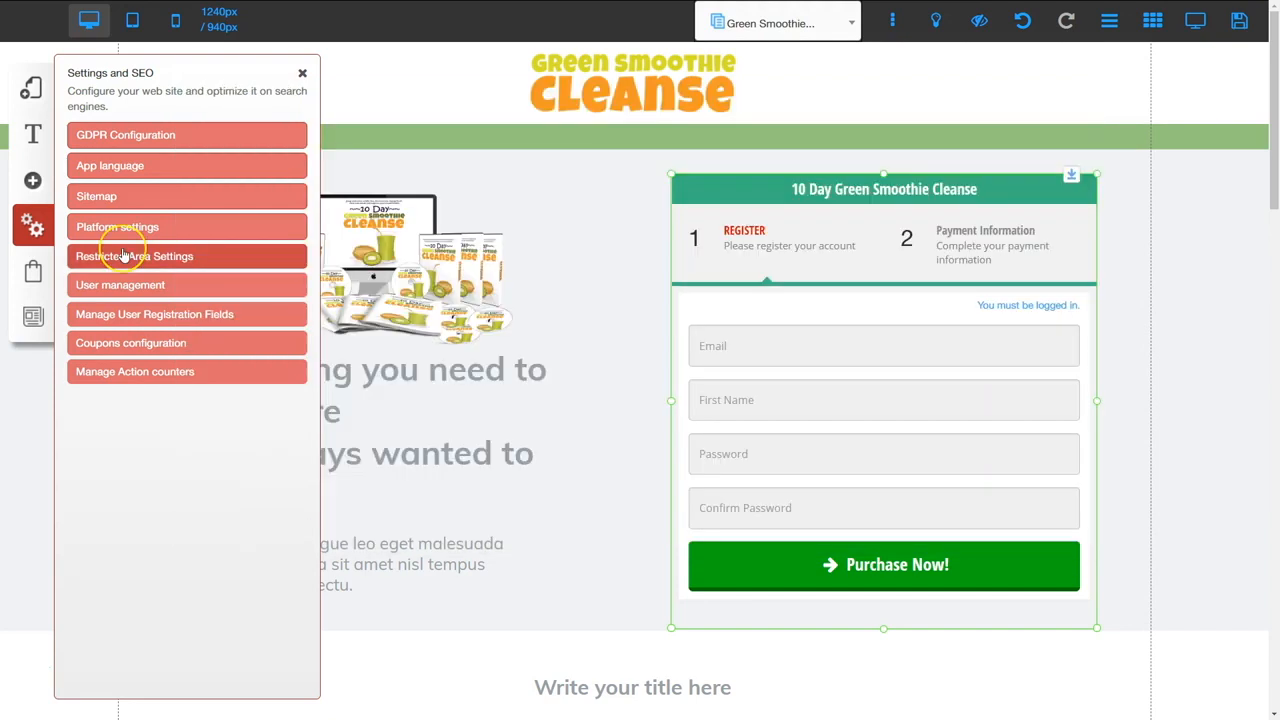
{"action": "left_click", "coordinate": [31, 272]}
Show the top Offer Manager order's buyer details and 0.05 amount for the 10 Day Green Smoothie Cleanse
{"action": "left_click", "coordinate": [113, 182]}
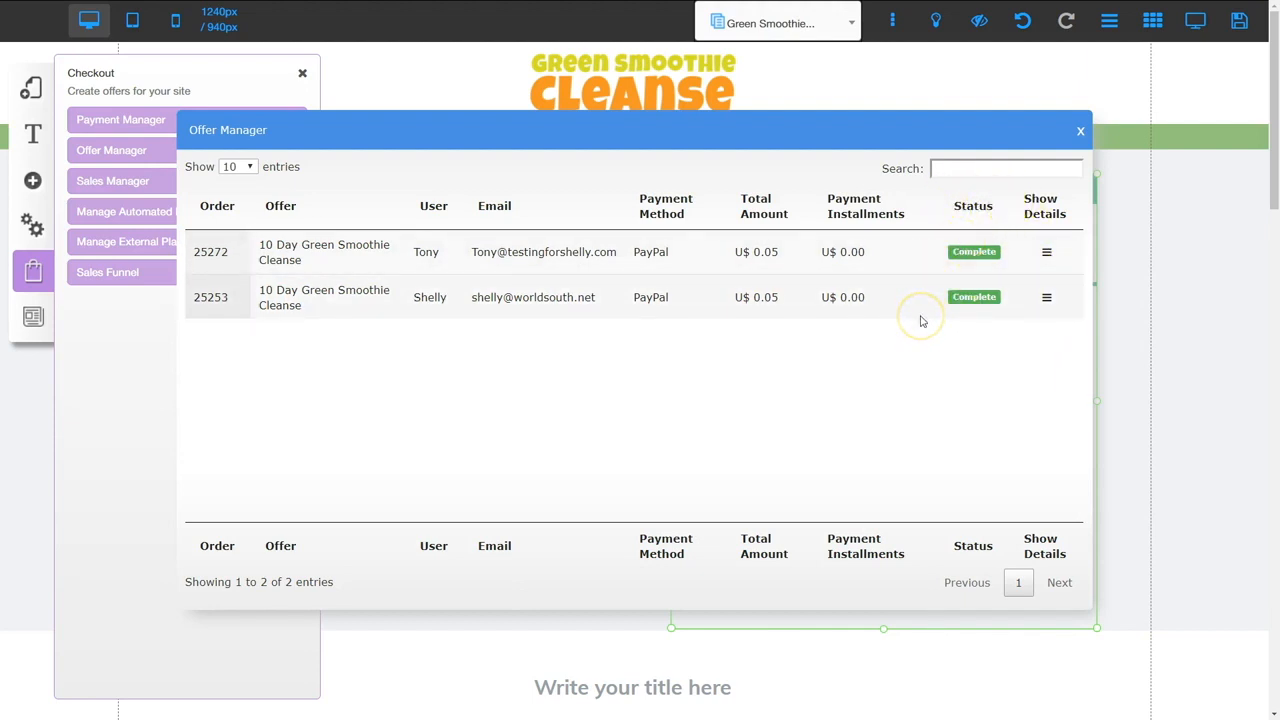
{"action": "left_click", "coordinate": [1047, 254]}
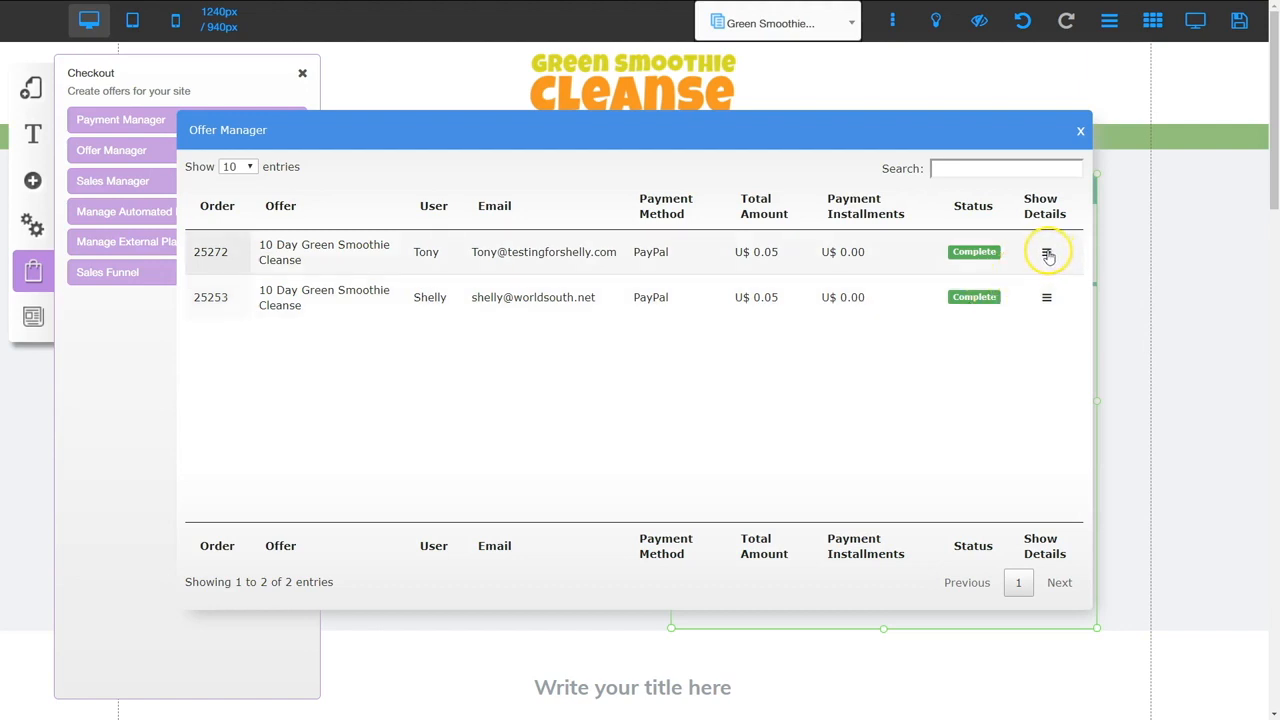
{"action": "left_click", "coordinate": [1047, 254]}
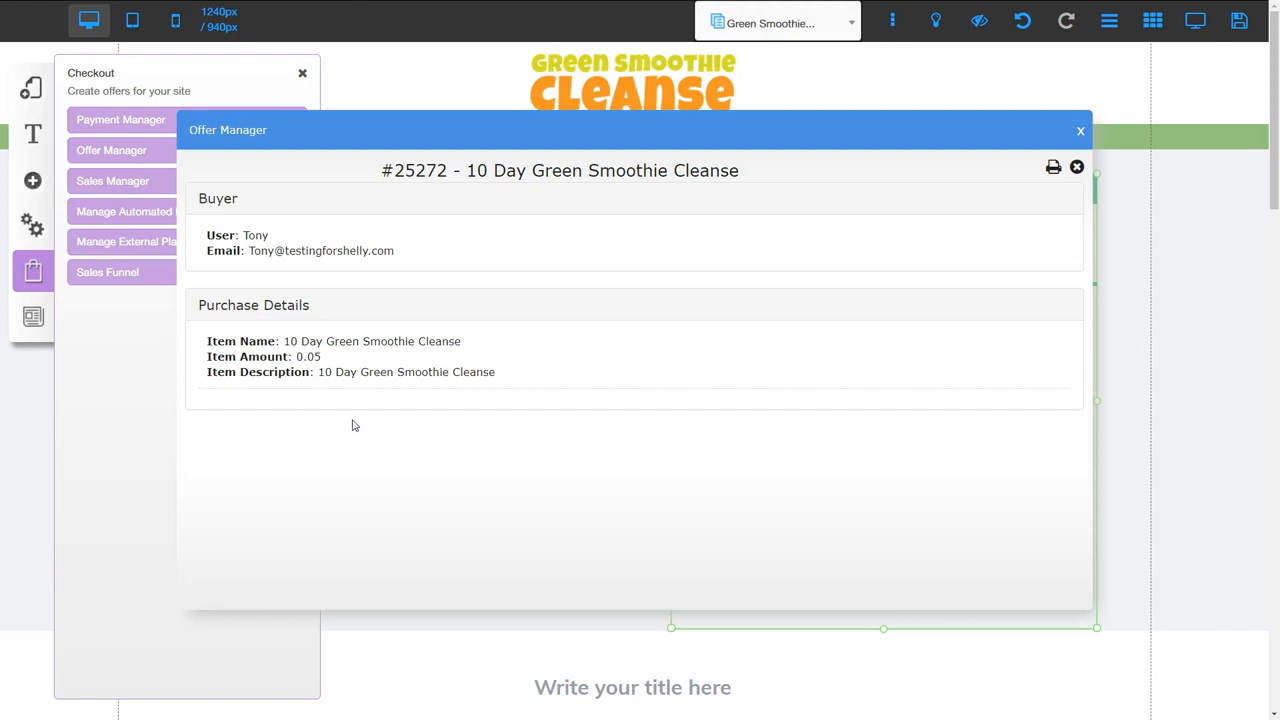
{"action": "left_click", "coordinate": [109, 597]}
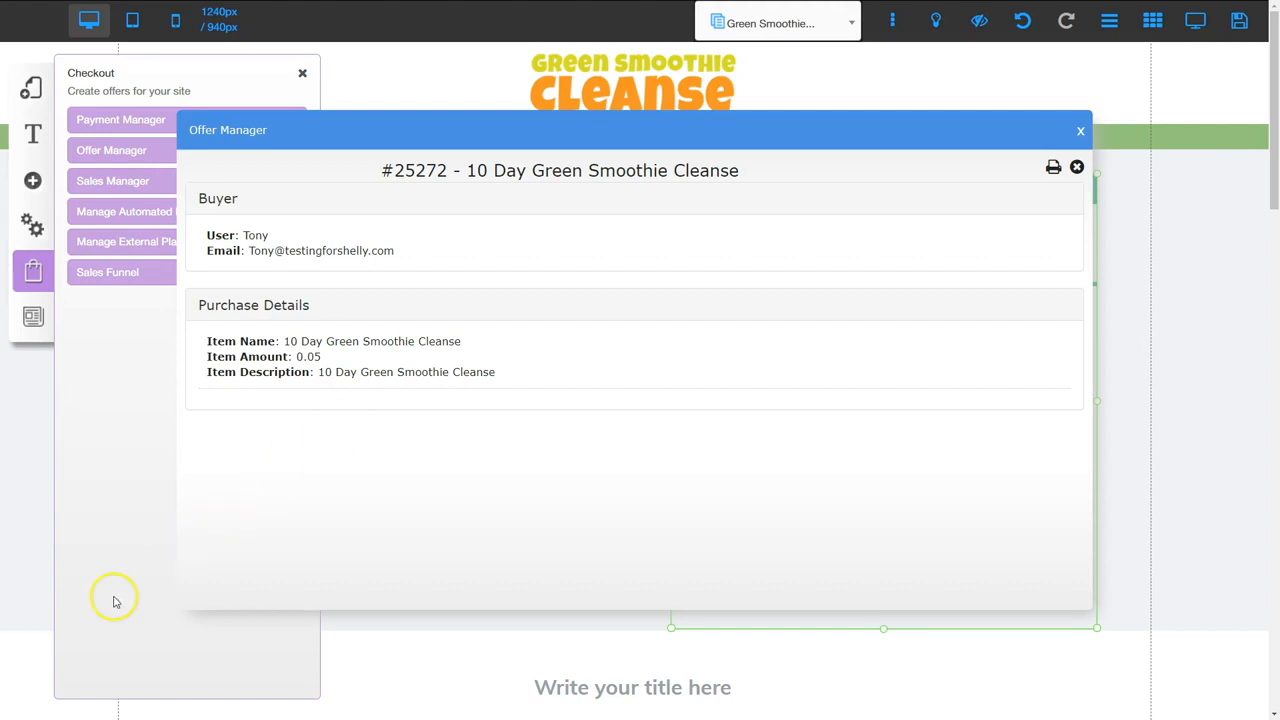